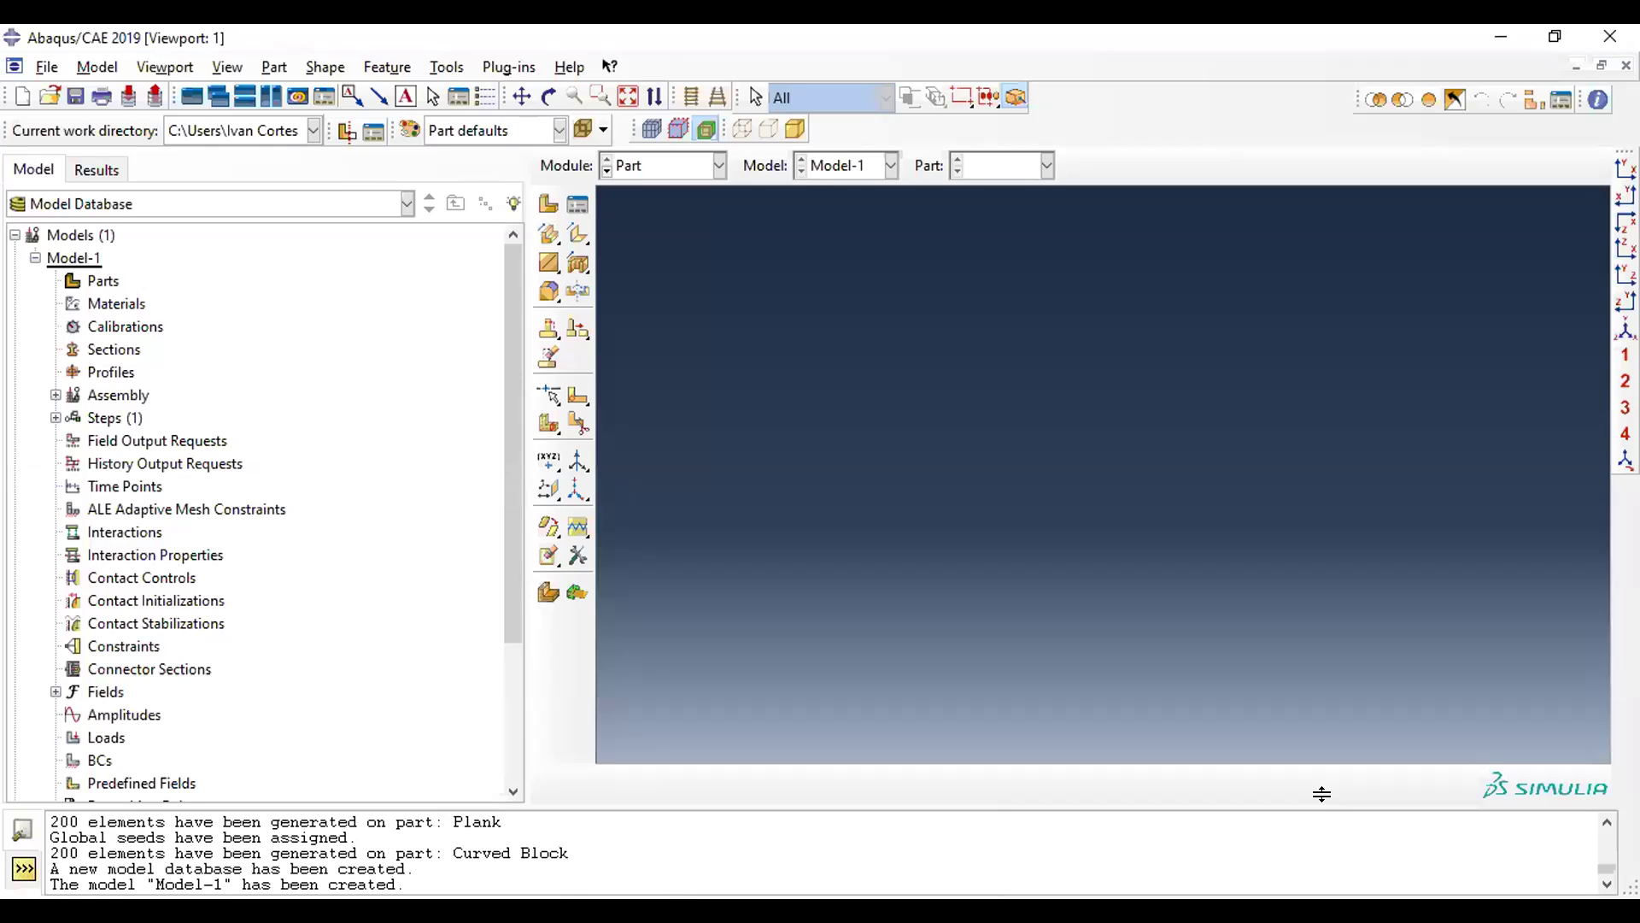
- Rename the model Model-1 to Contact Simulation
right_click(68, 258)
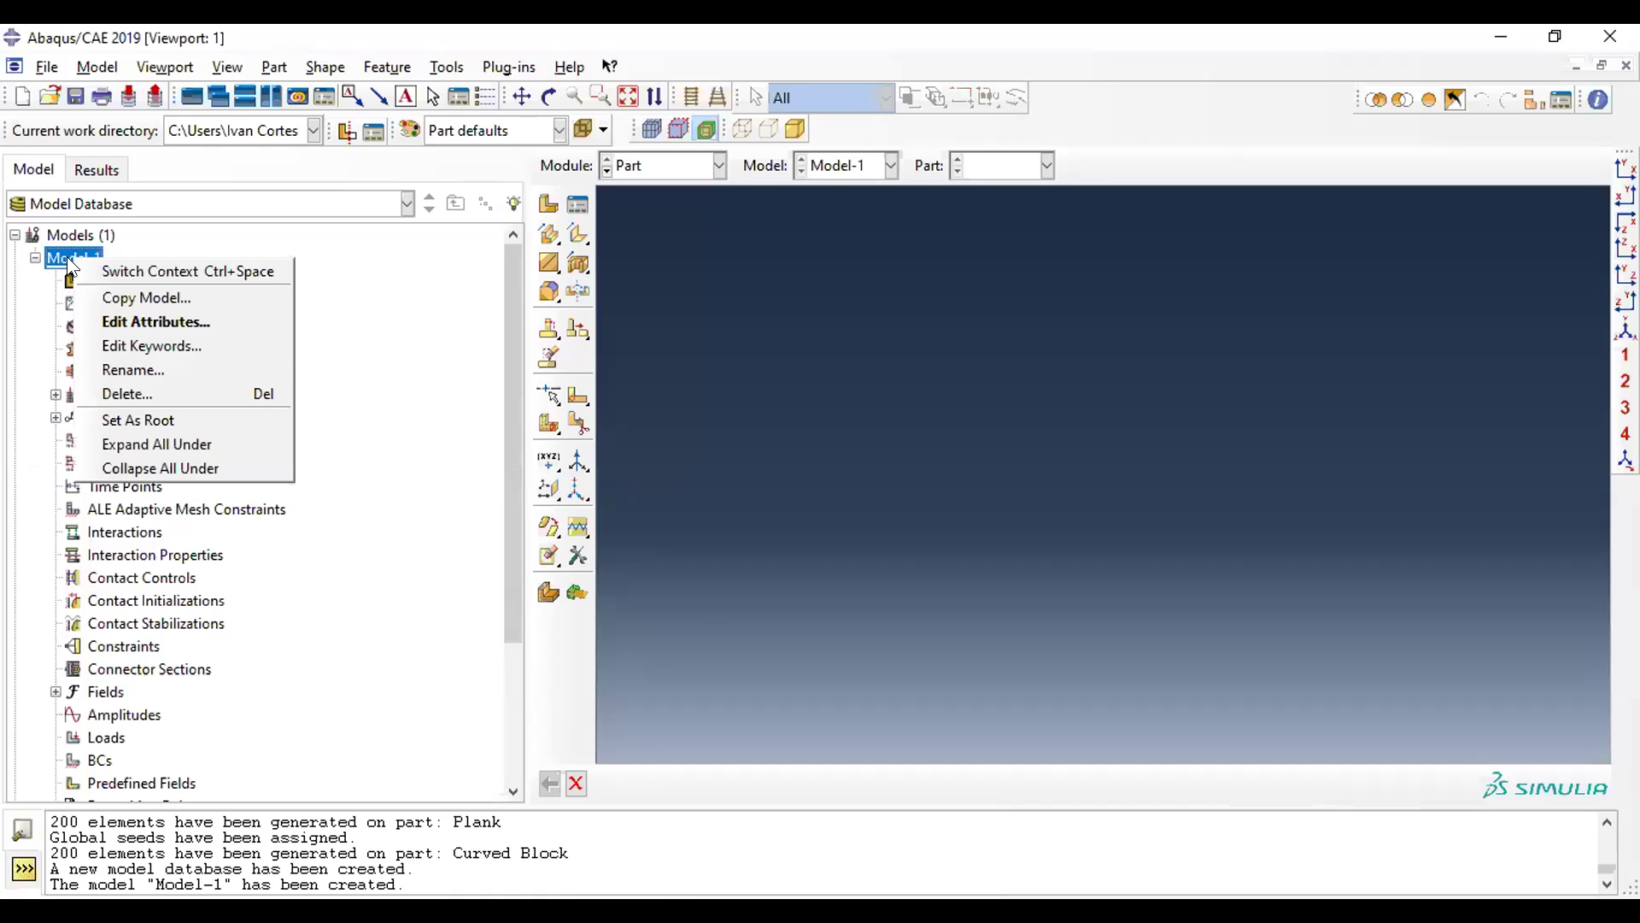
click(122, 369)
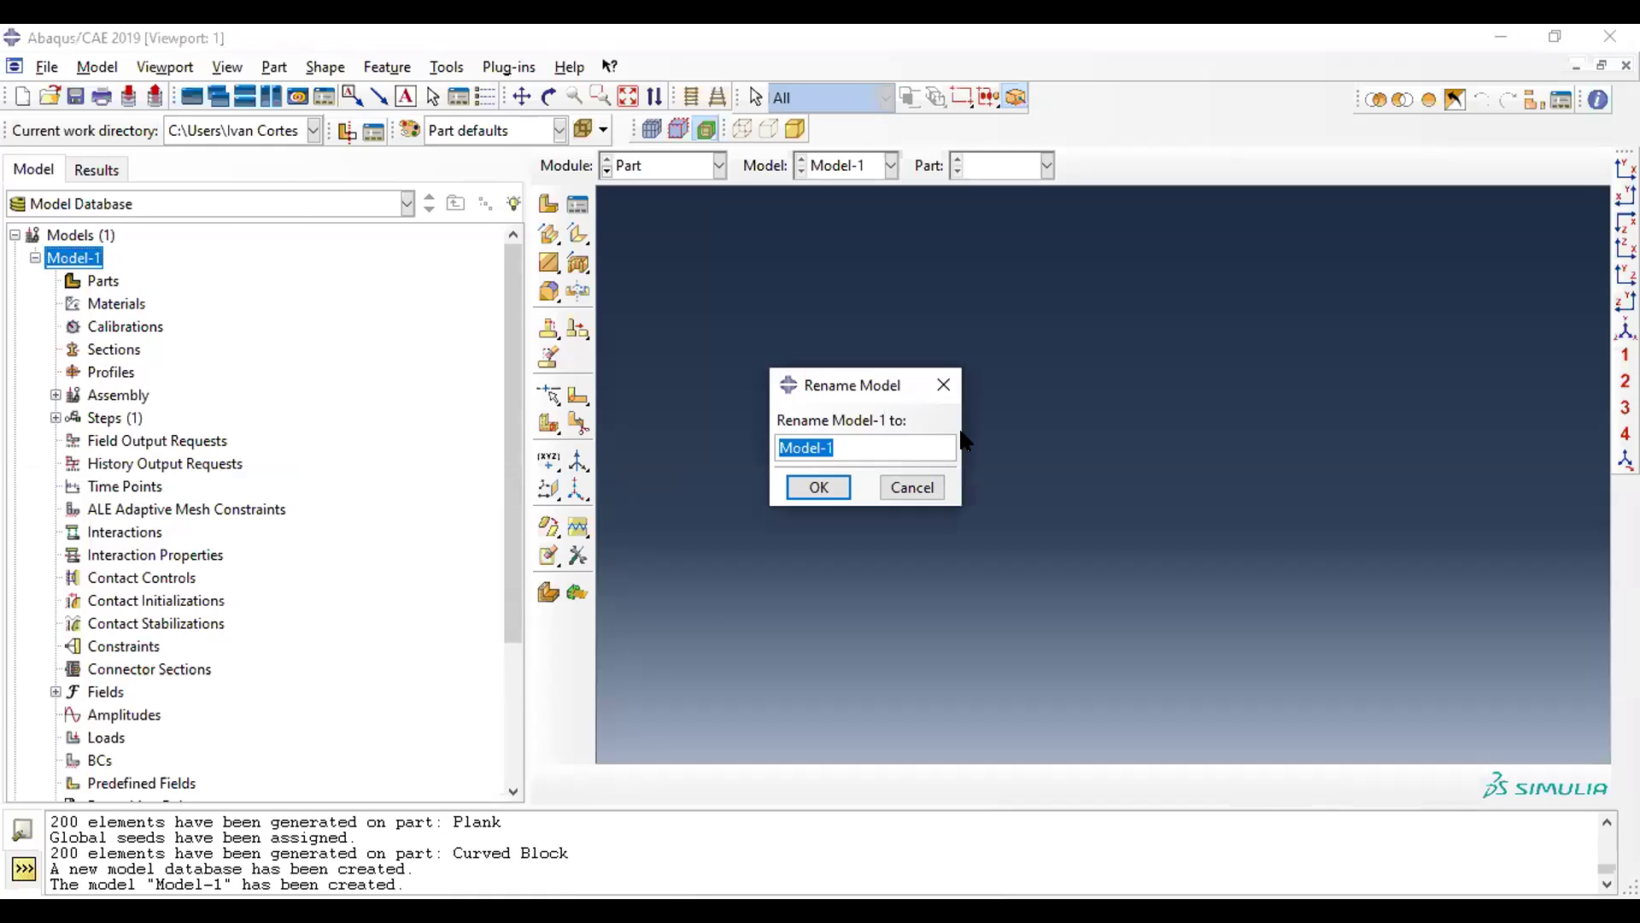
text(Contact Simulation)
click(844, 489)
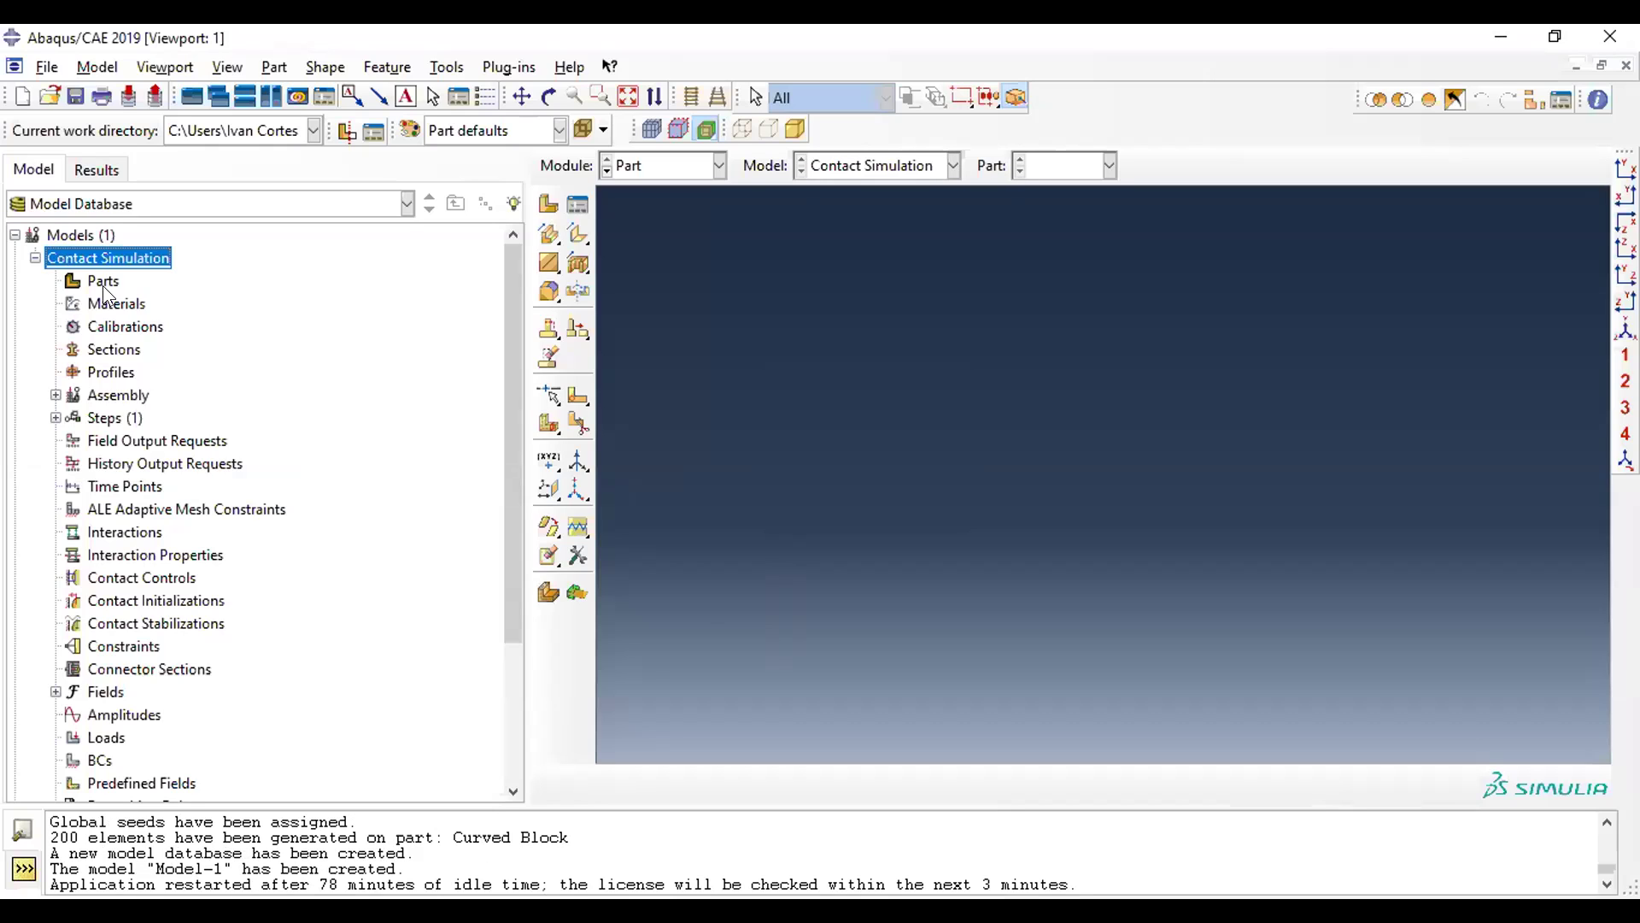
click(717, 167)
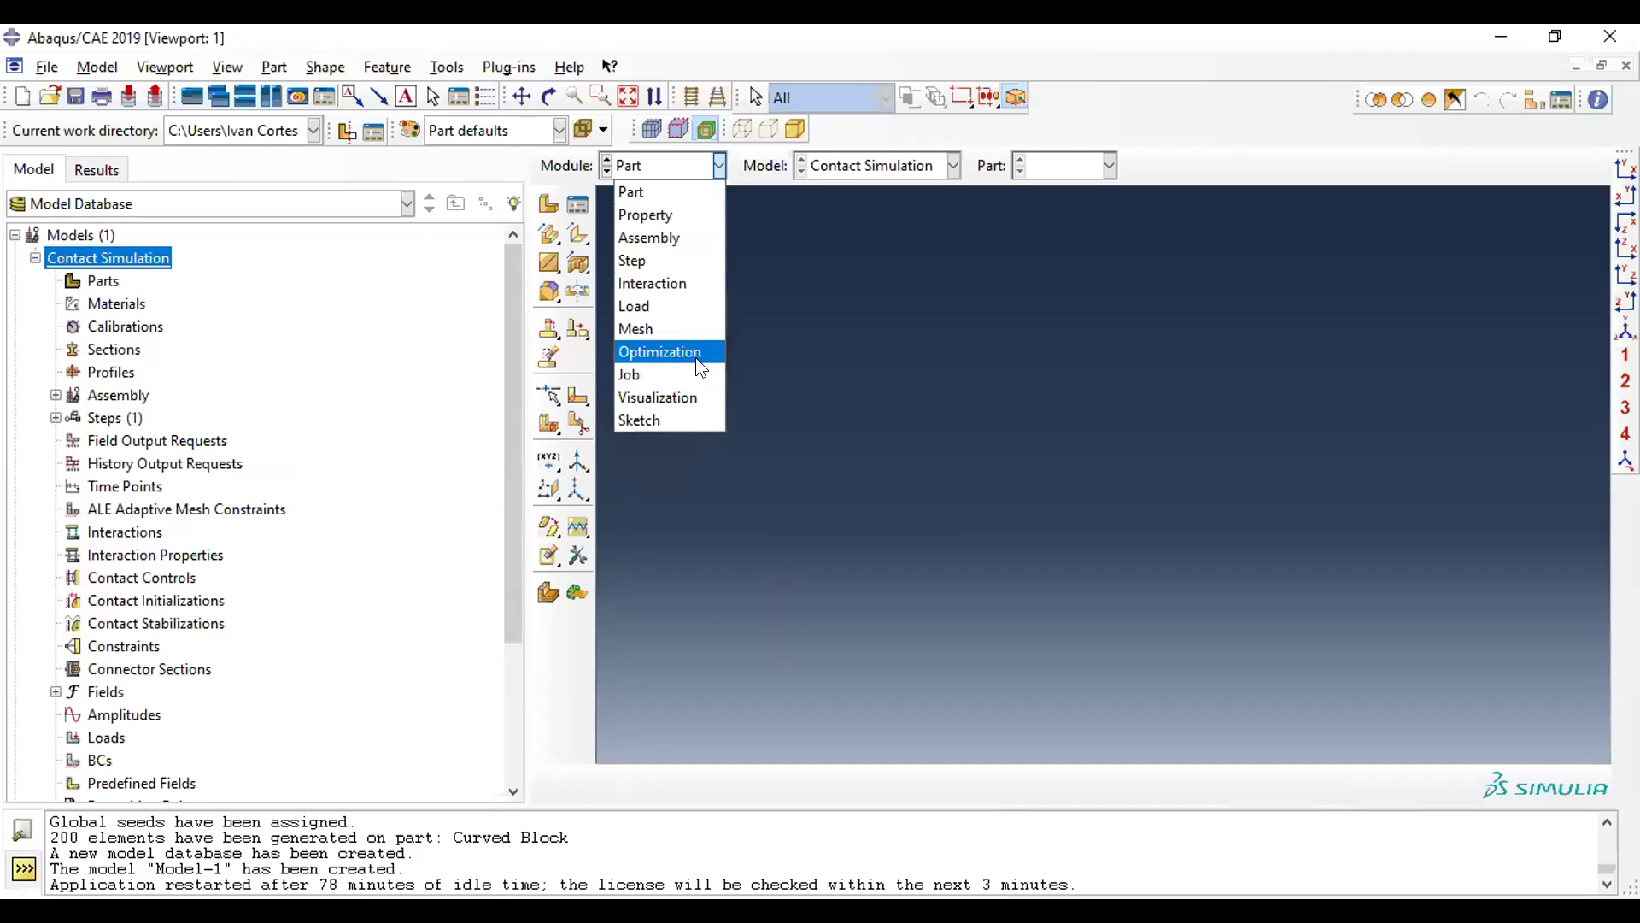
click(678, 191)
click(699, 162)
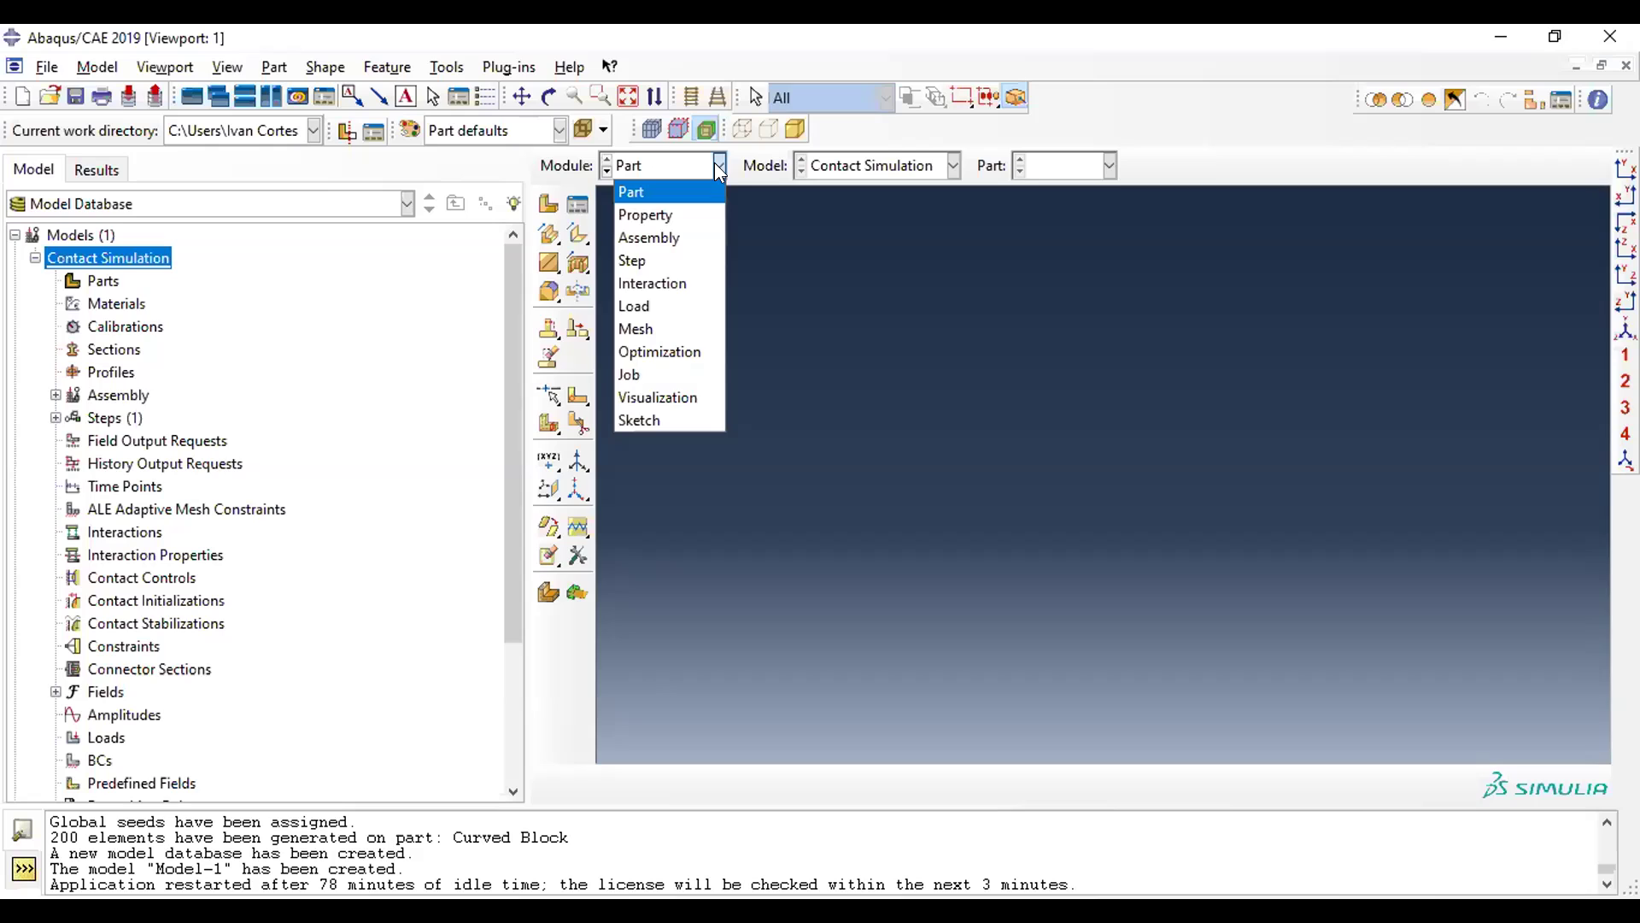
click(696, 189)
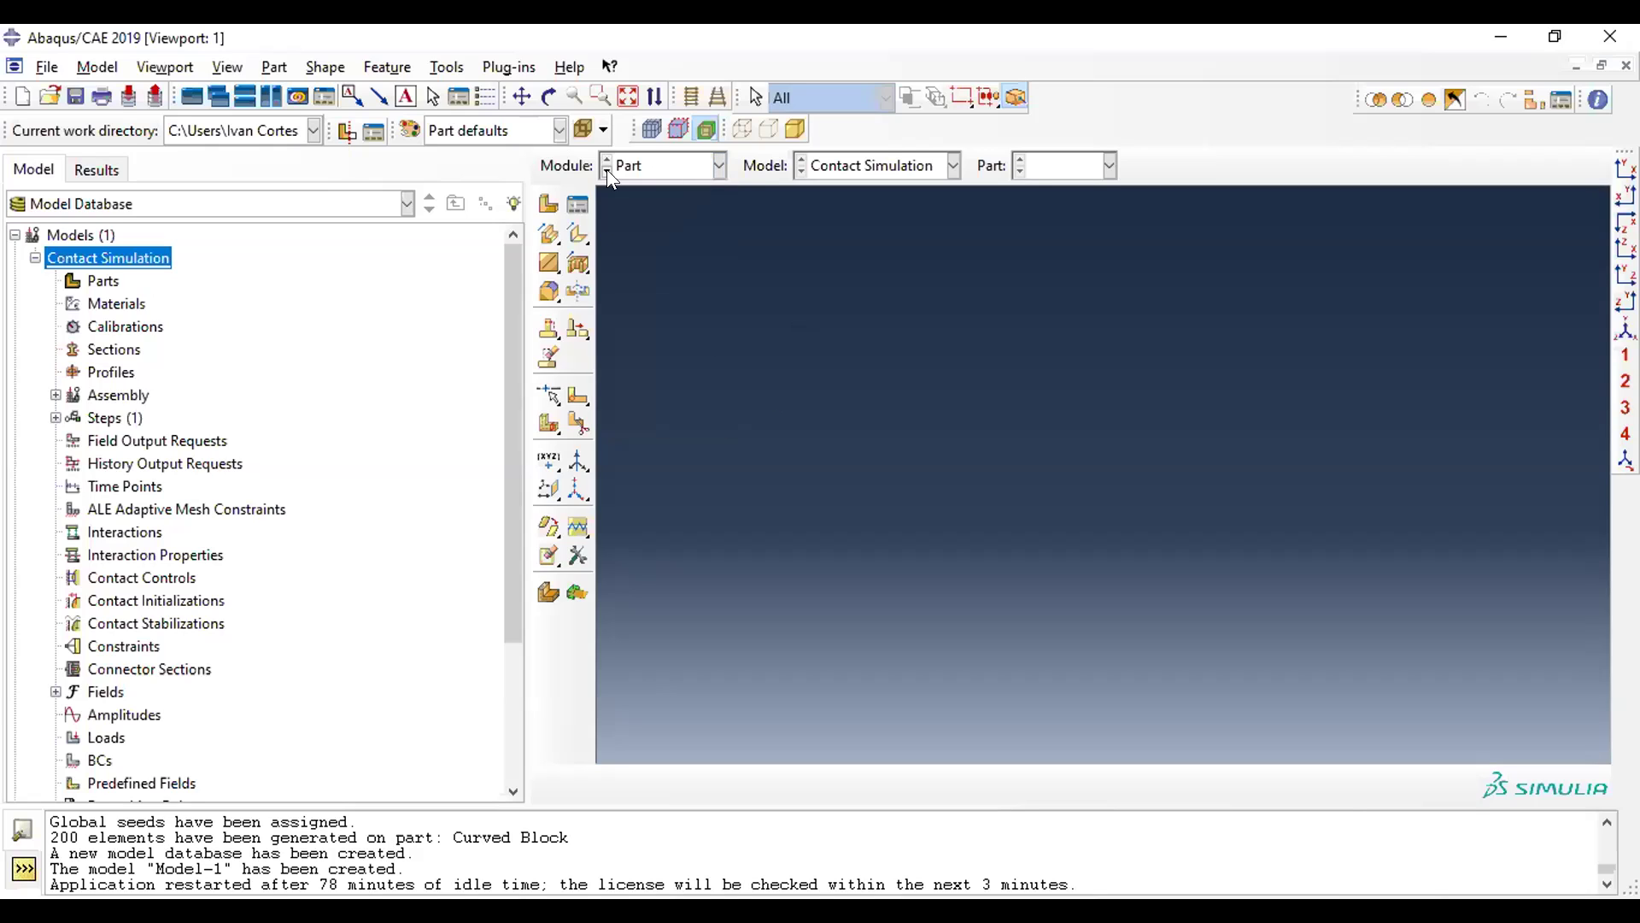
- Create a 3D deformable solid extrusion part named Rectangular Block with an approximate size of 50
click(549, 205)
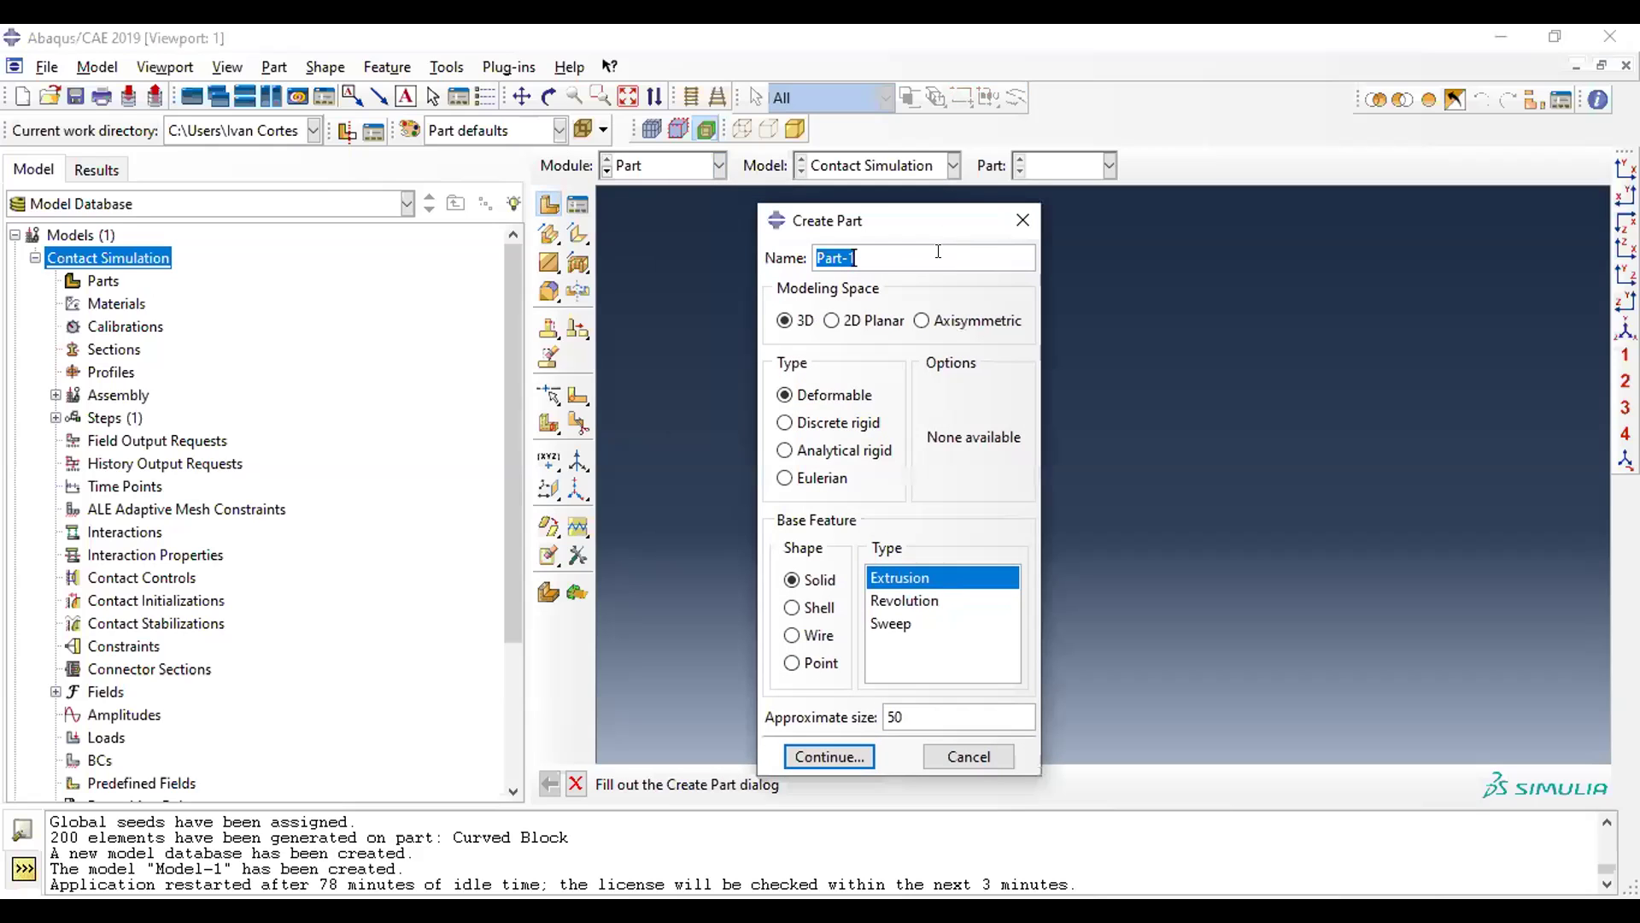
text(Rectangular Block)
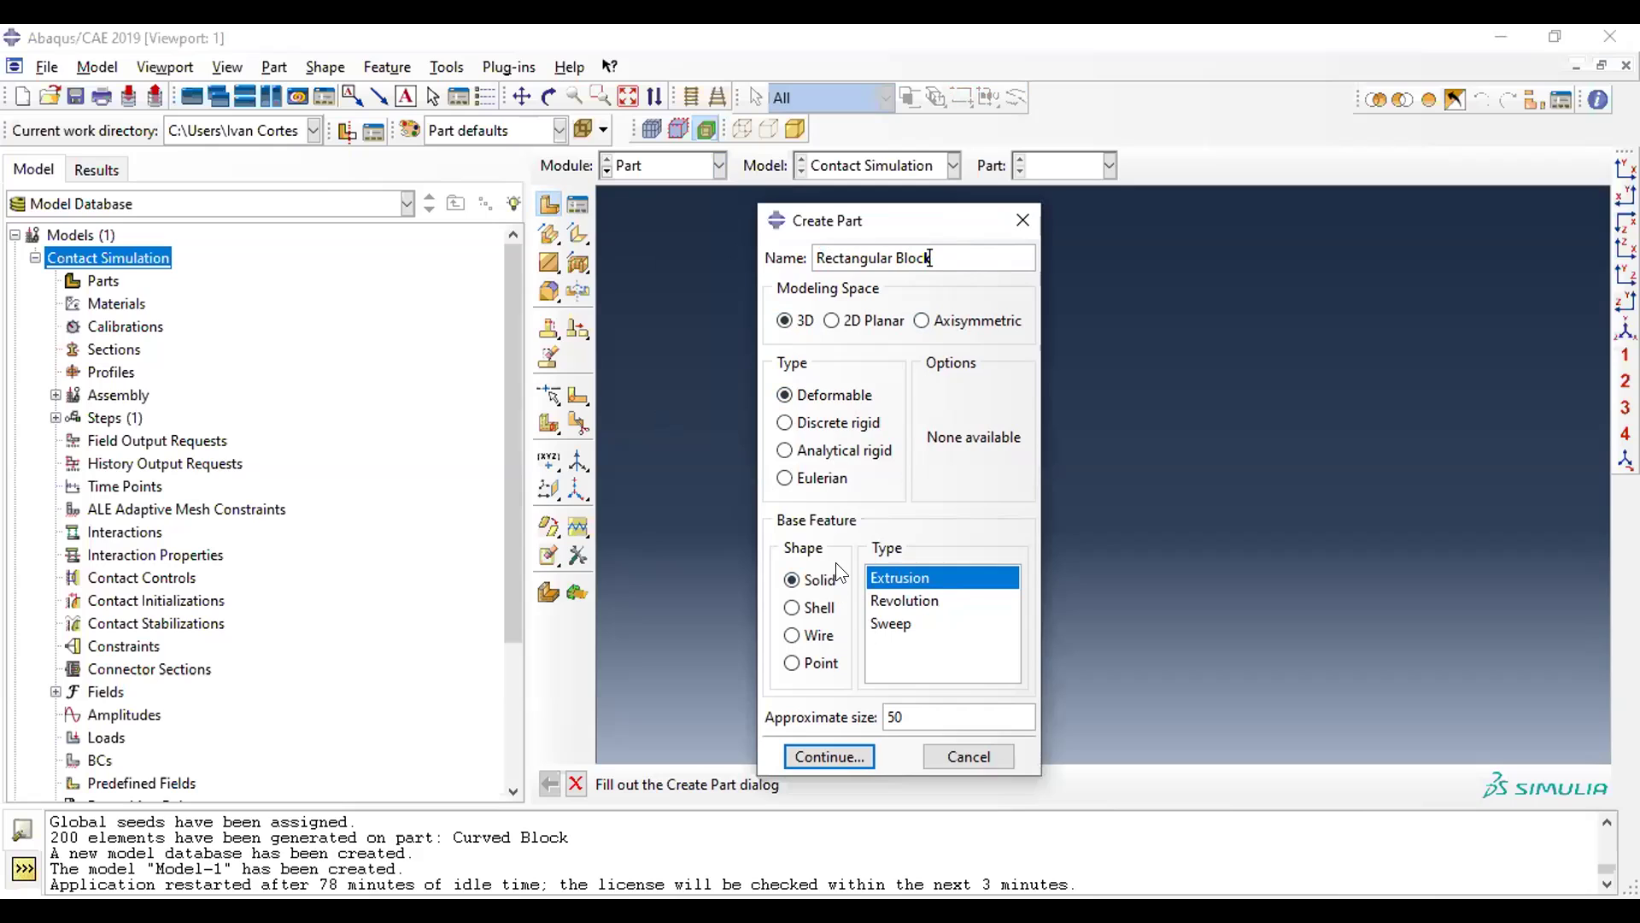
click(931, 715)
double_click(905, 718)
click(816, 757)
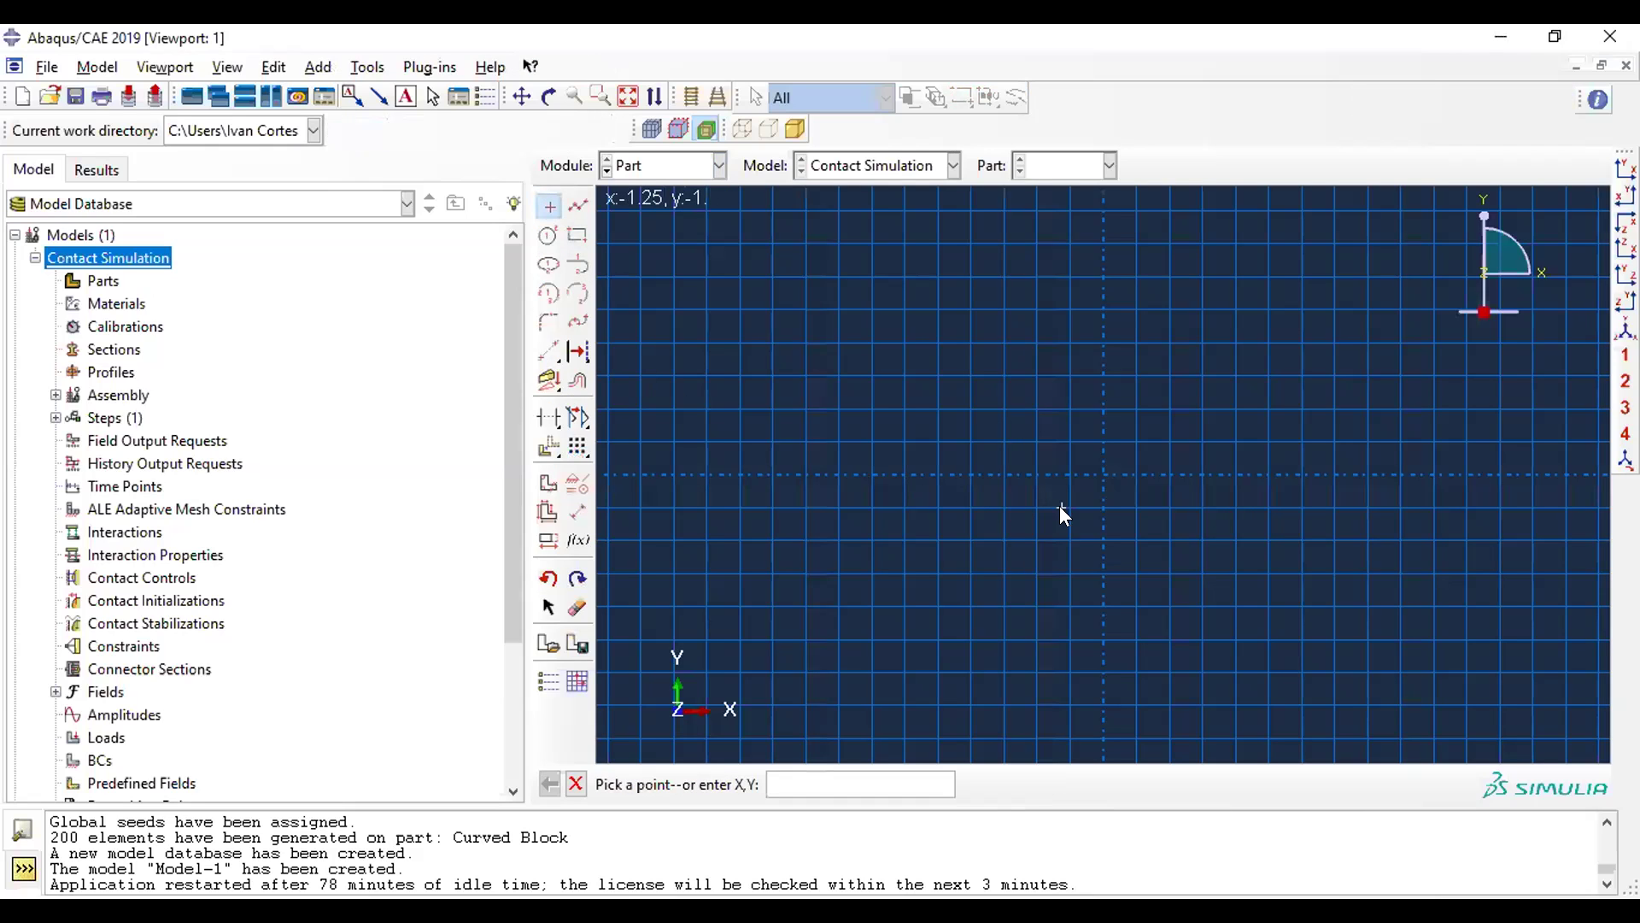
- Place a sketch point at the origin (0,0) and apply a Fixed constraint to it
text(0,0)
key(Return)
key(Return)
click(801, 500)
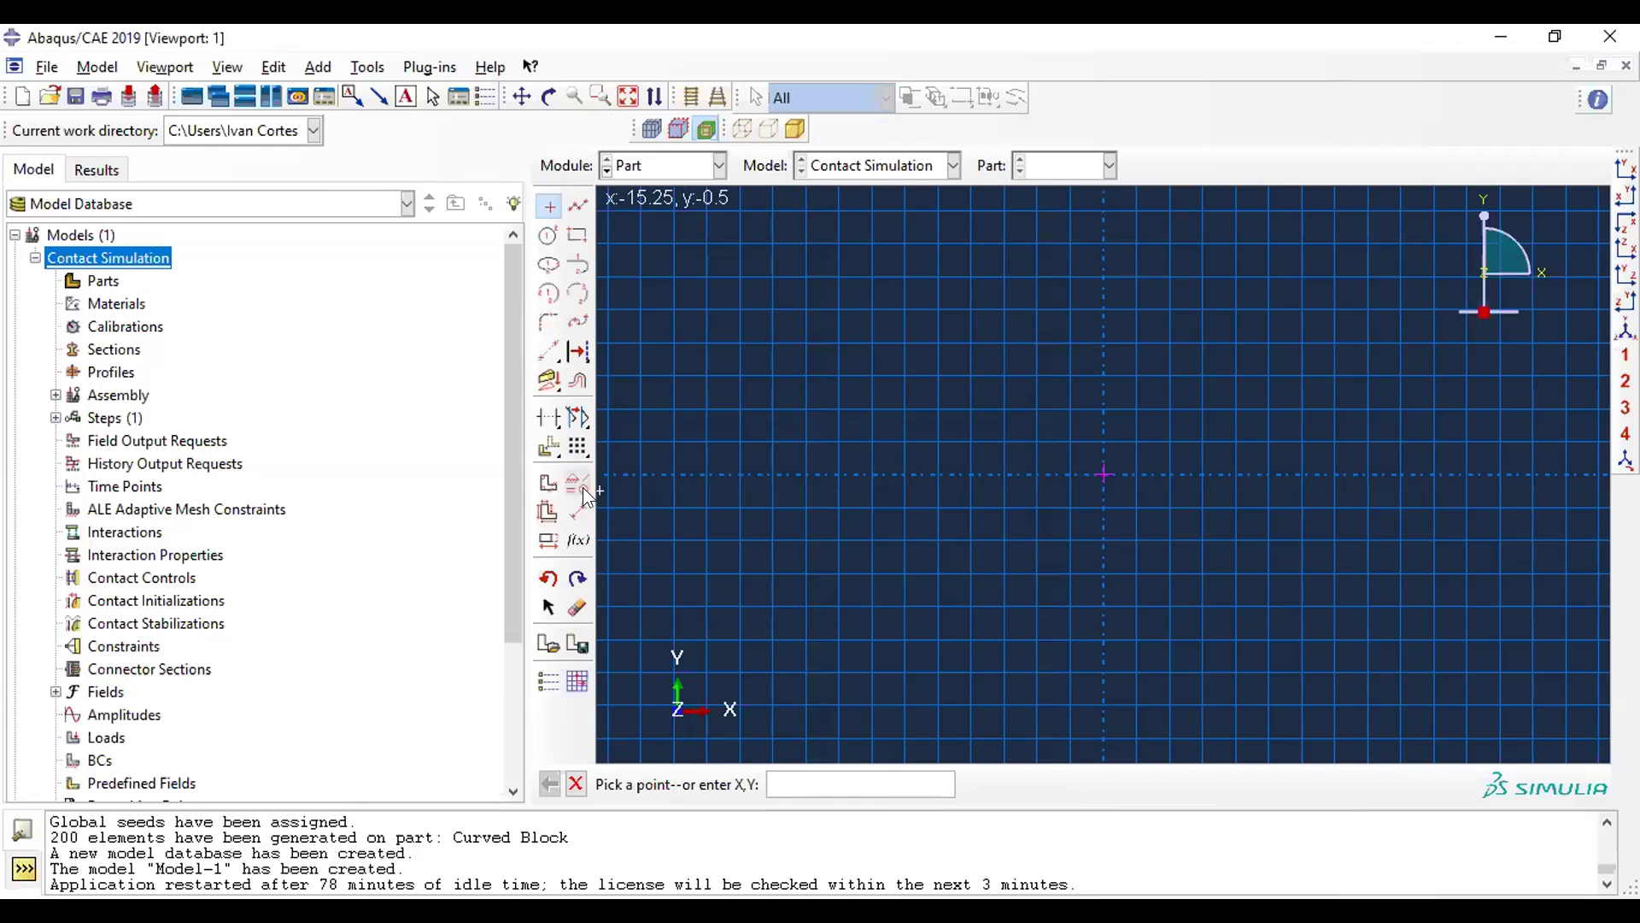
click(578, 485)
click(338, 412)
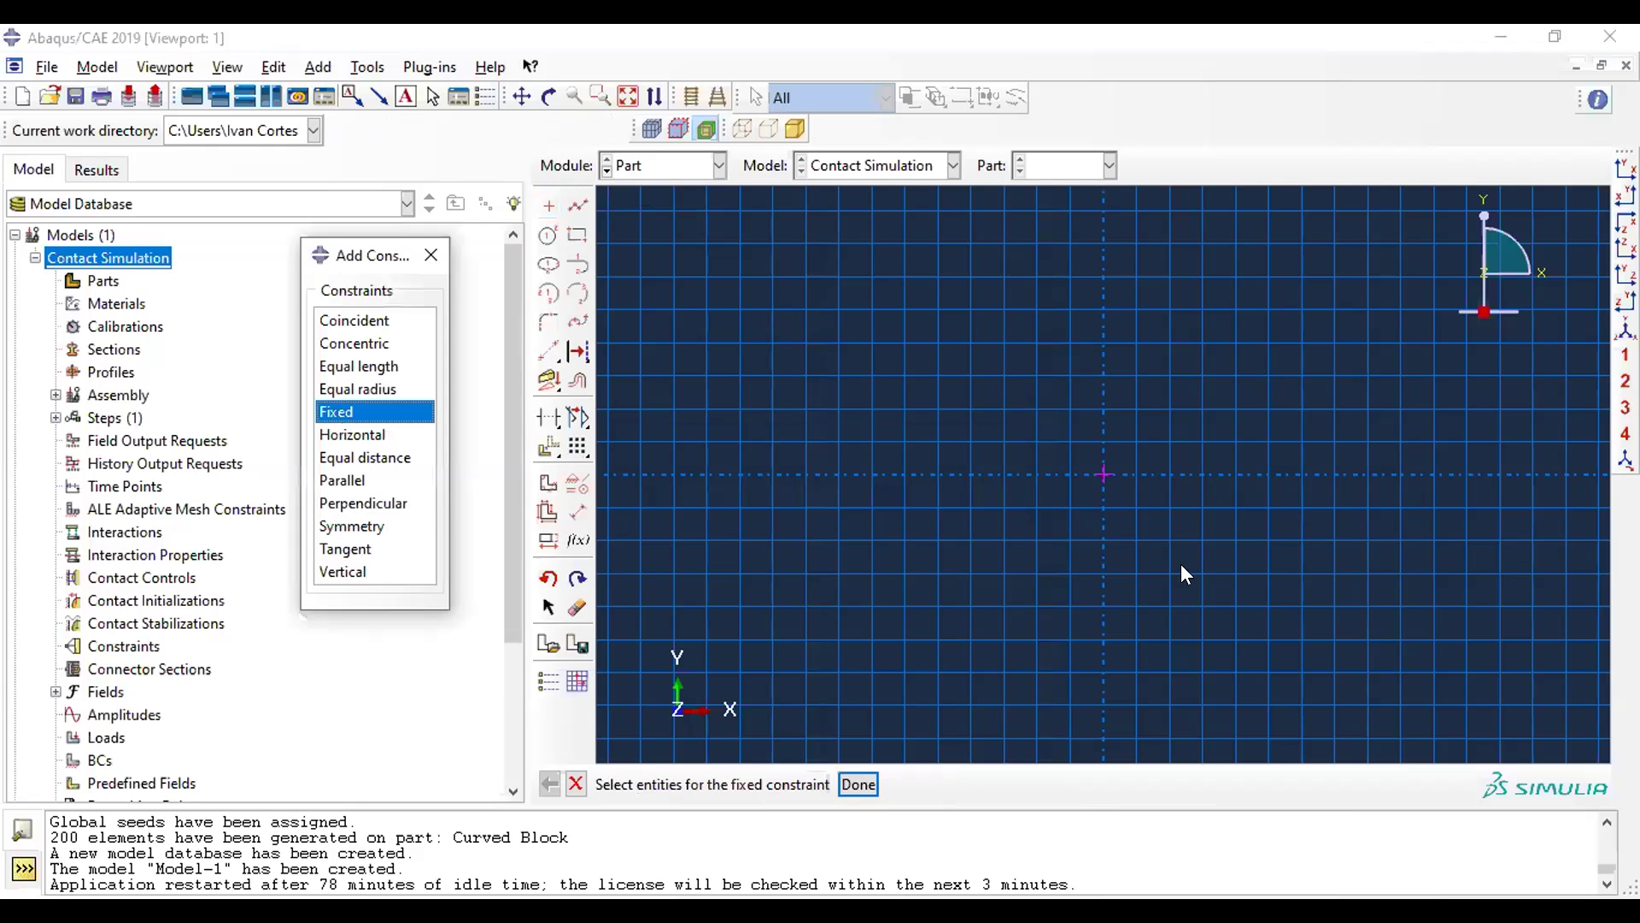
click(1102, 475)
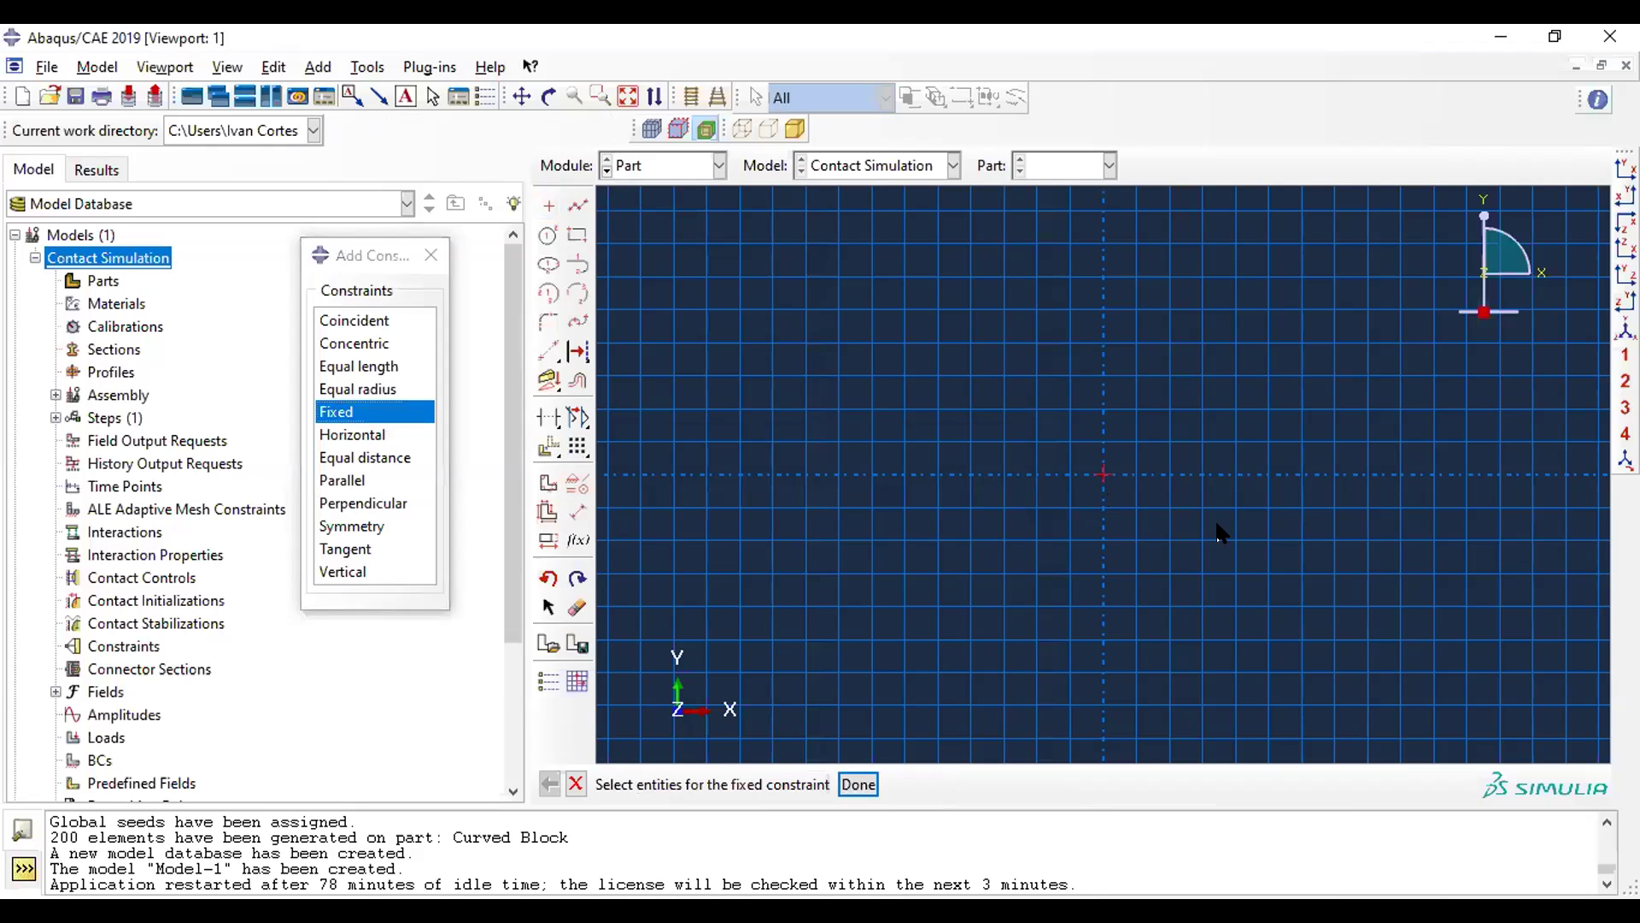
click(416, 249)
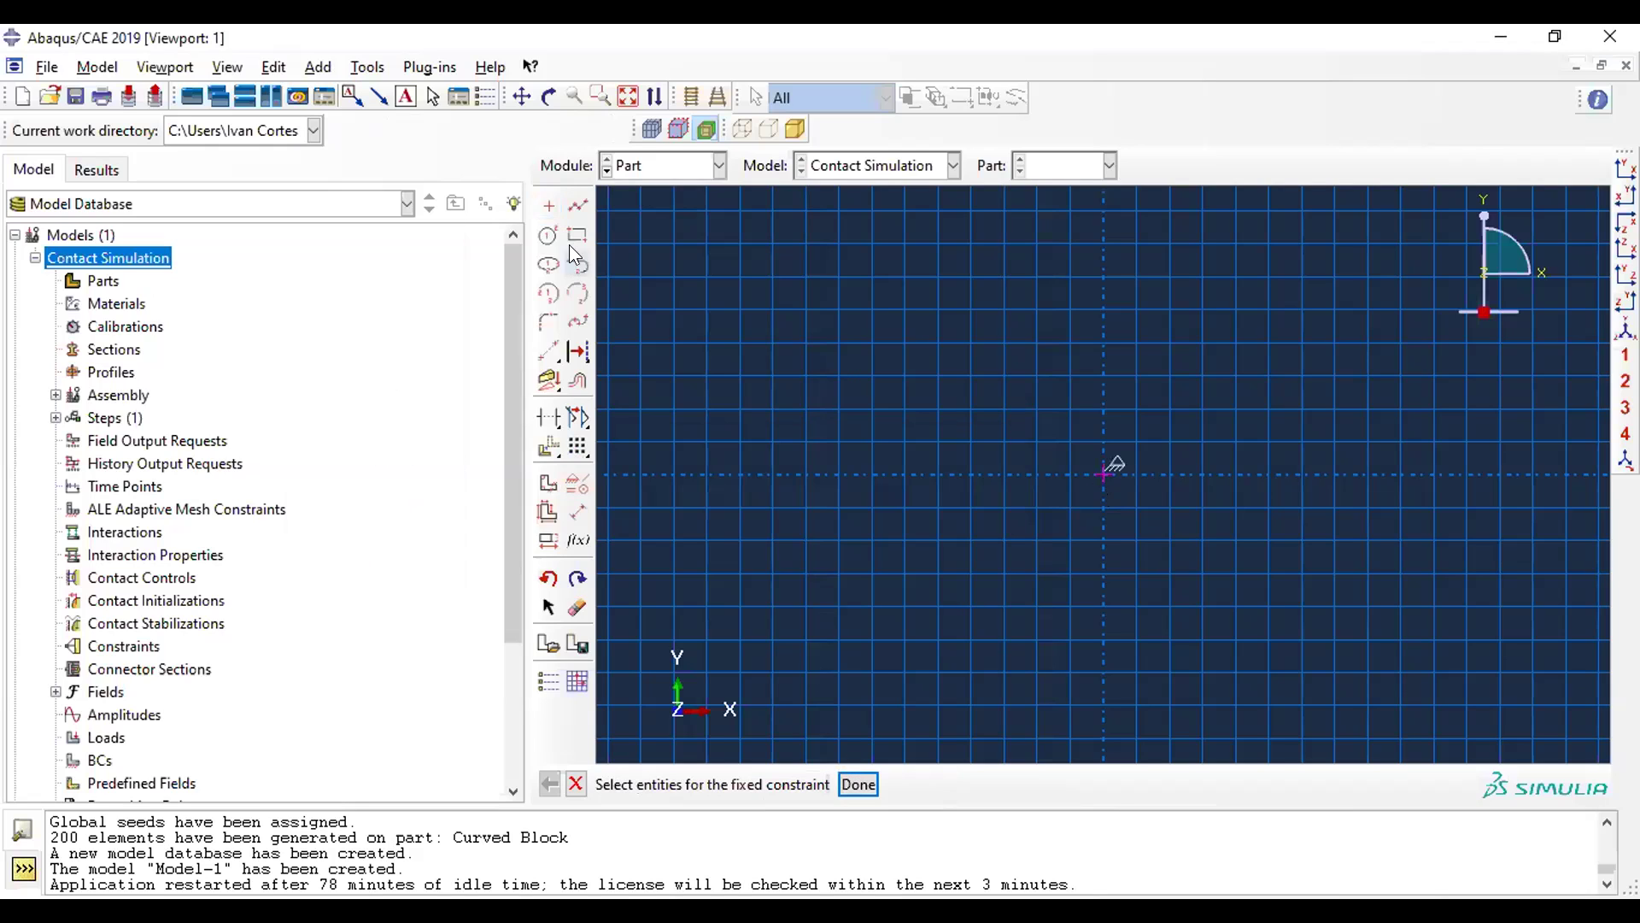
- Sketch a rectangle about 11.75 by 3.5 with its lower-left corner on the fixed origin point
click(578, 235)
click(1102, 474)
click(1490, 359)
key(Escape)
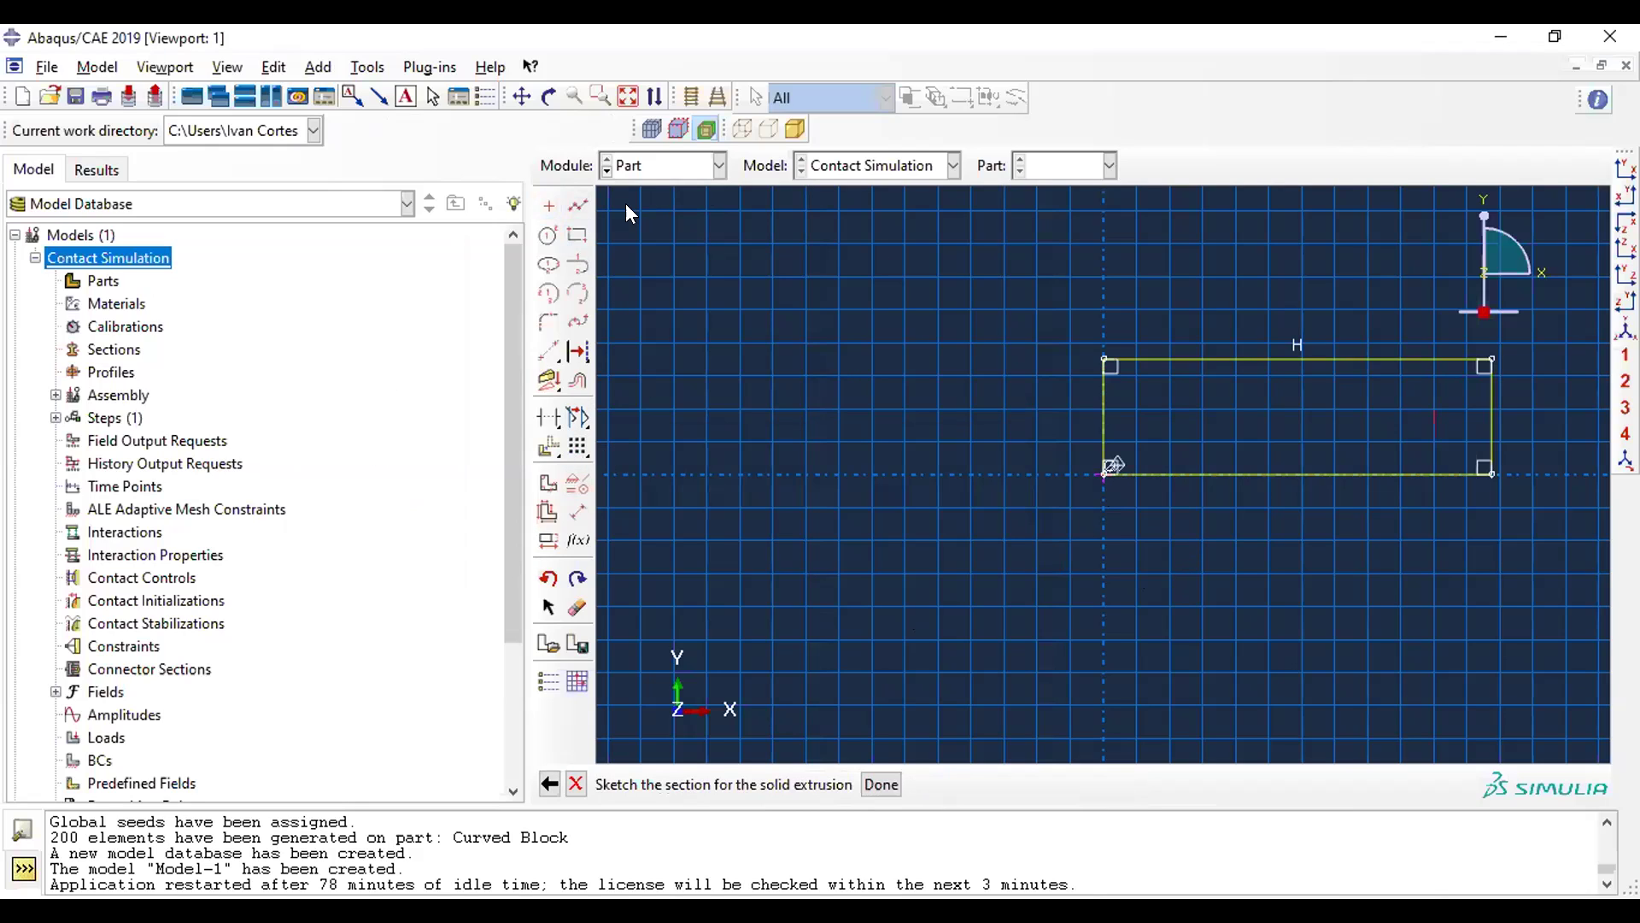
- Dimension the rectangle's bottom edge and set its length to 20
click(577, 511)
click(1347, 471)
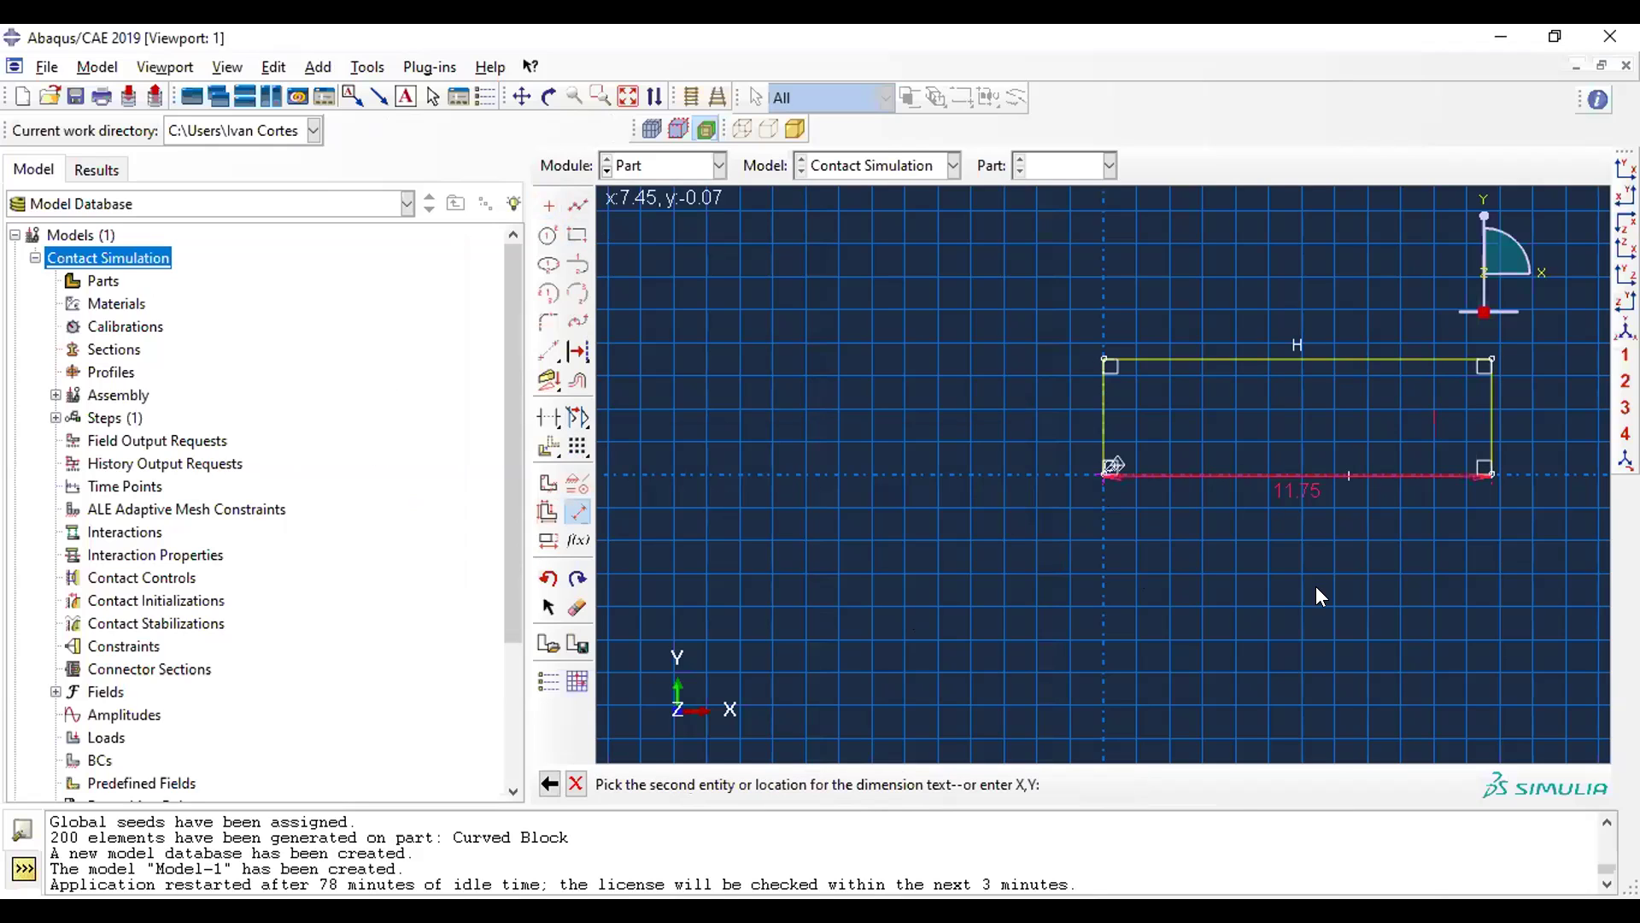
click(1299, 545)
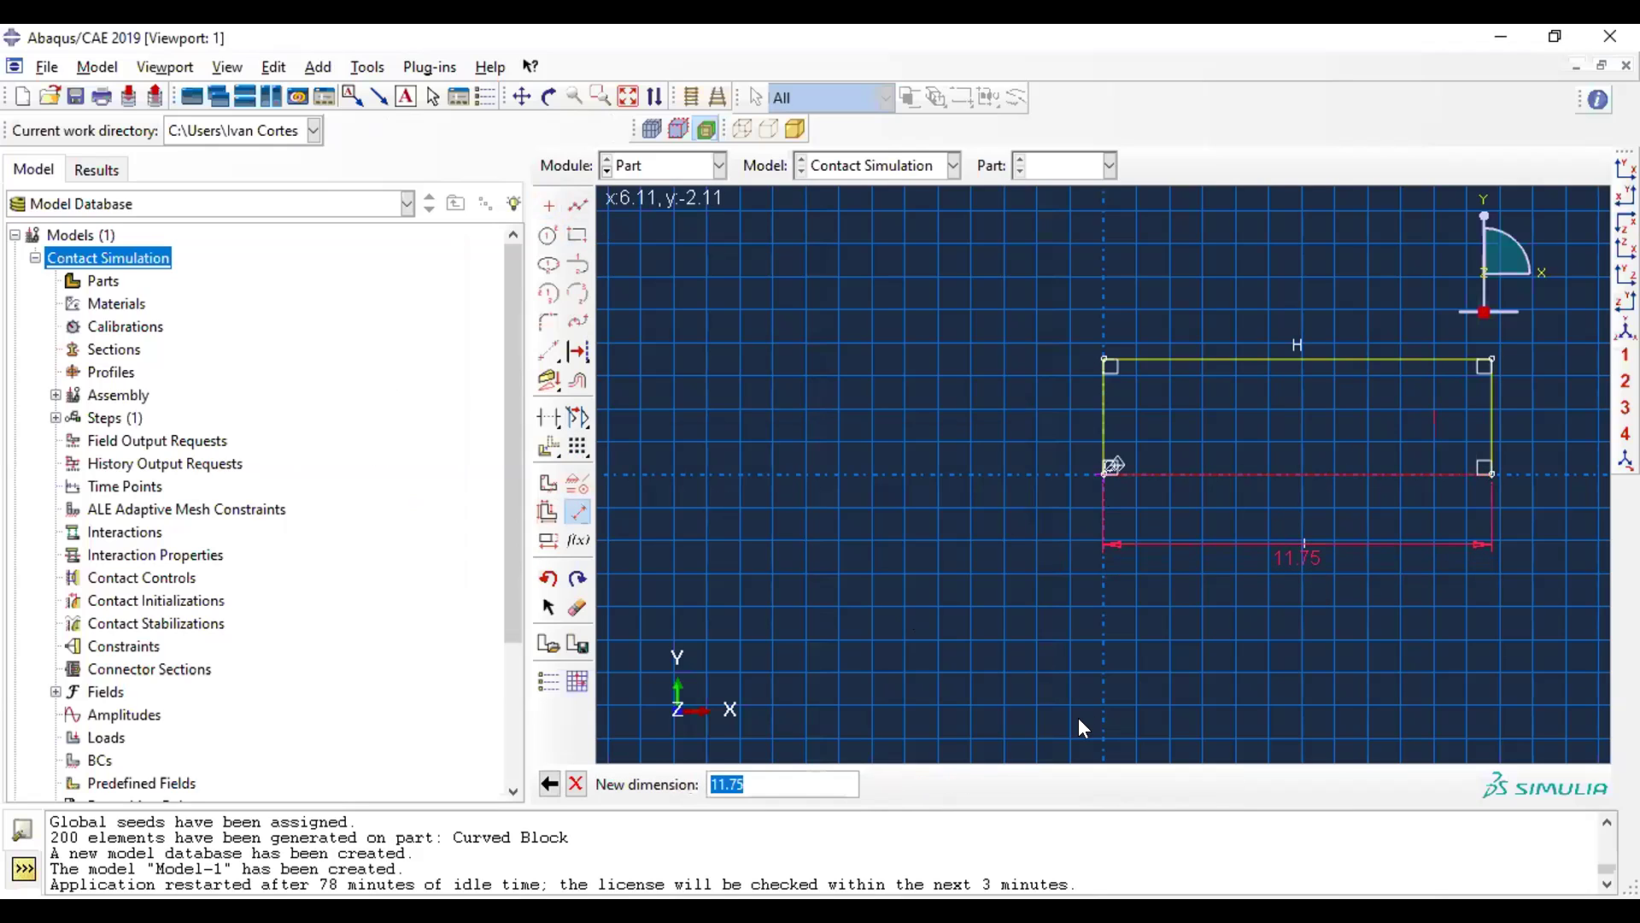
text(20)
key(Return)
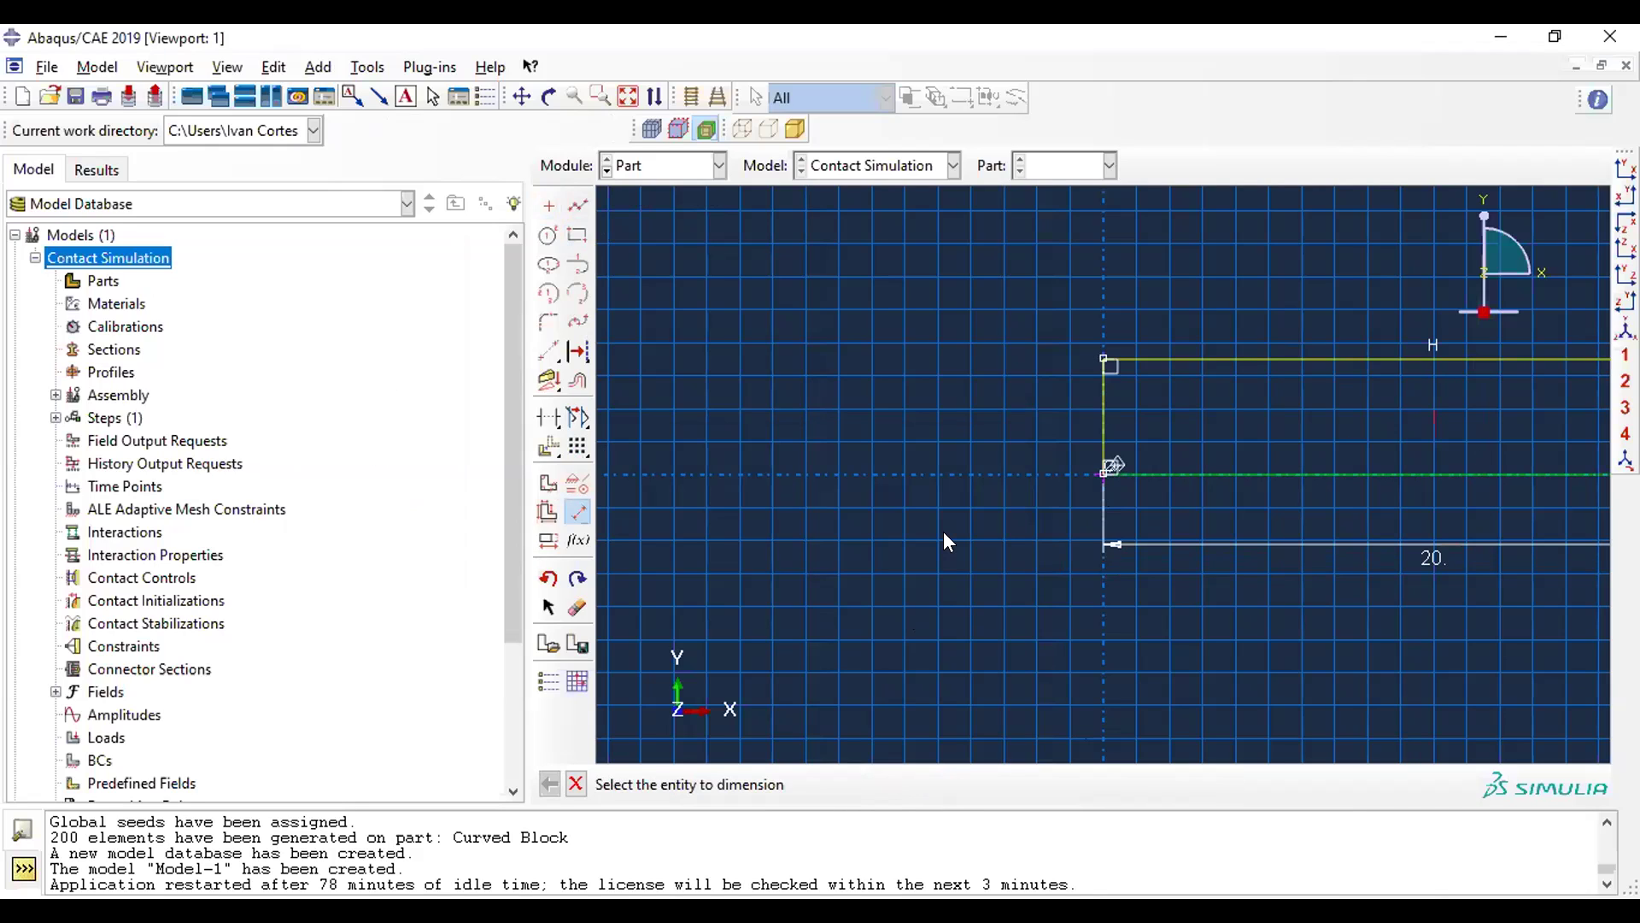
- Dimension the rectangle's left edge, set its height to 10, and end dimensioning
click(1098, 413)
click(1064, 485)
text(10)
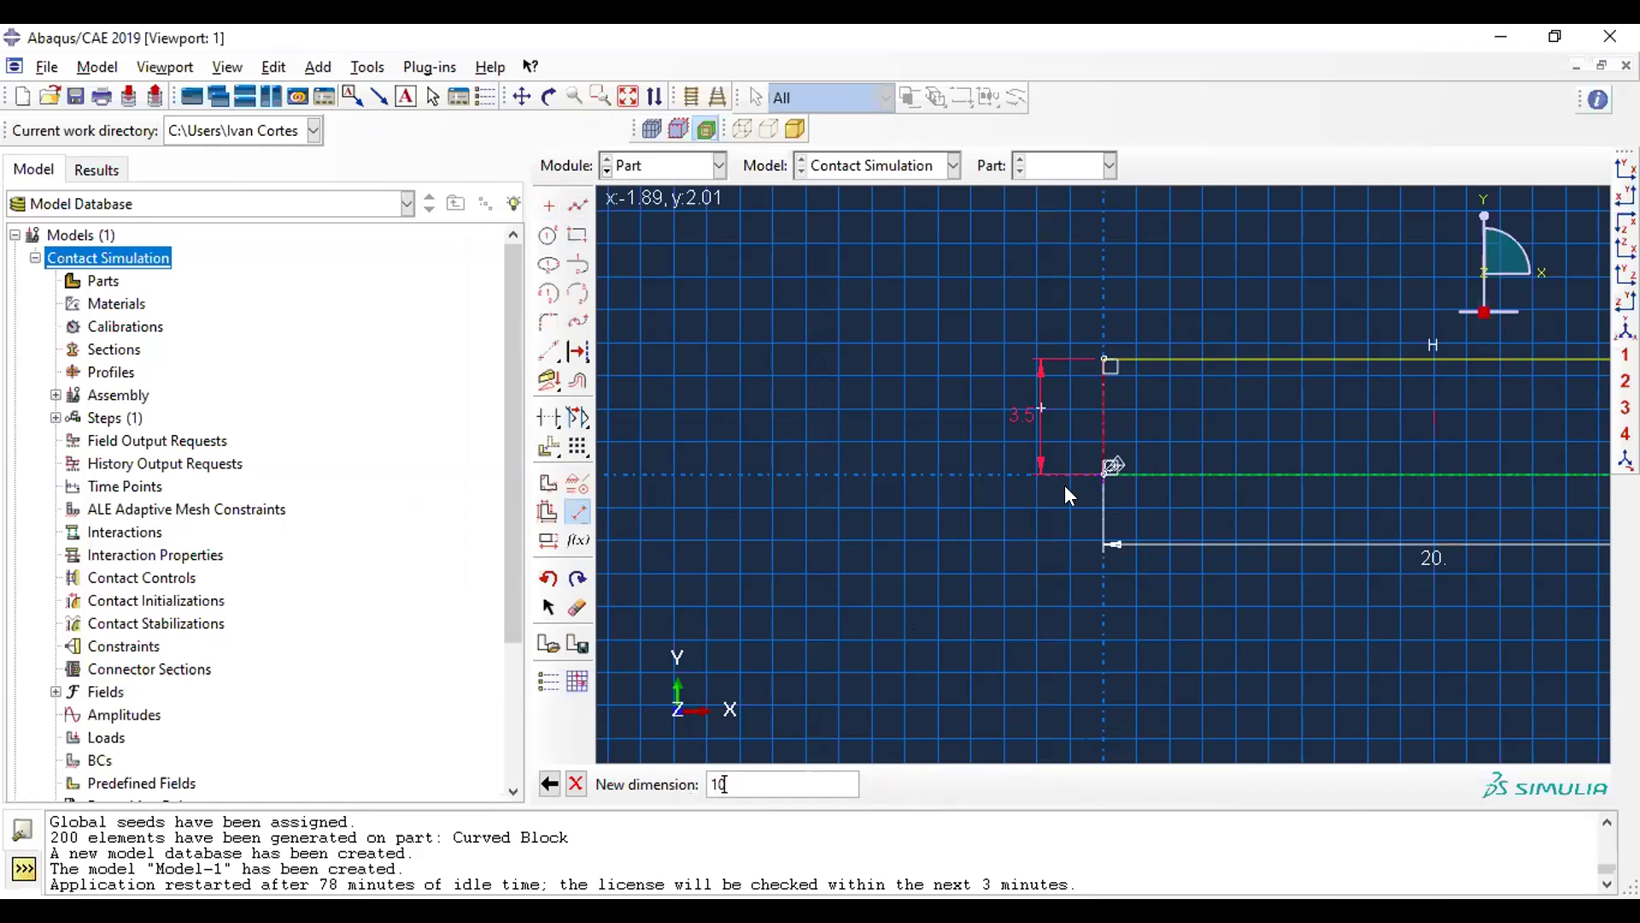
key(Return)
scroll(1345, 415, down, 1)
scroll(1344, 415, down, 2)
mouse_move(1384, 395)
ctrl+alt+middle_down()
mouse_move(1241, 458)
mouse_move(1384, 396)
ctrl+alt+middle_up()
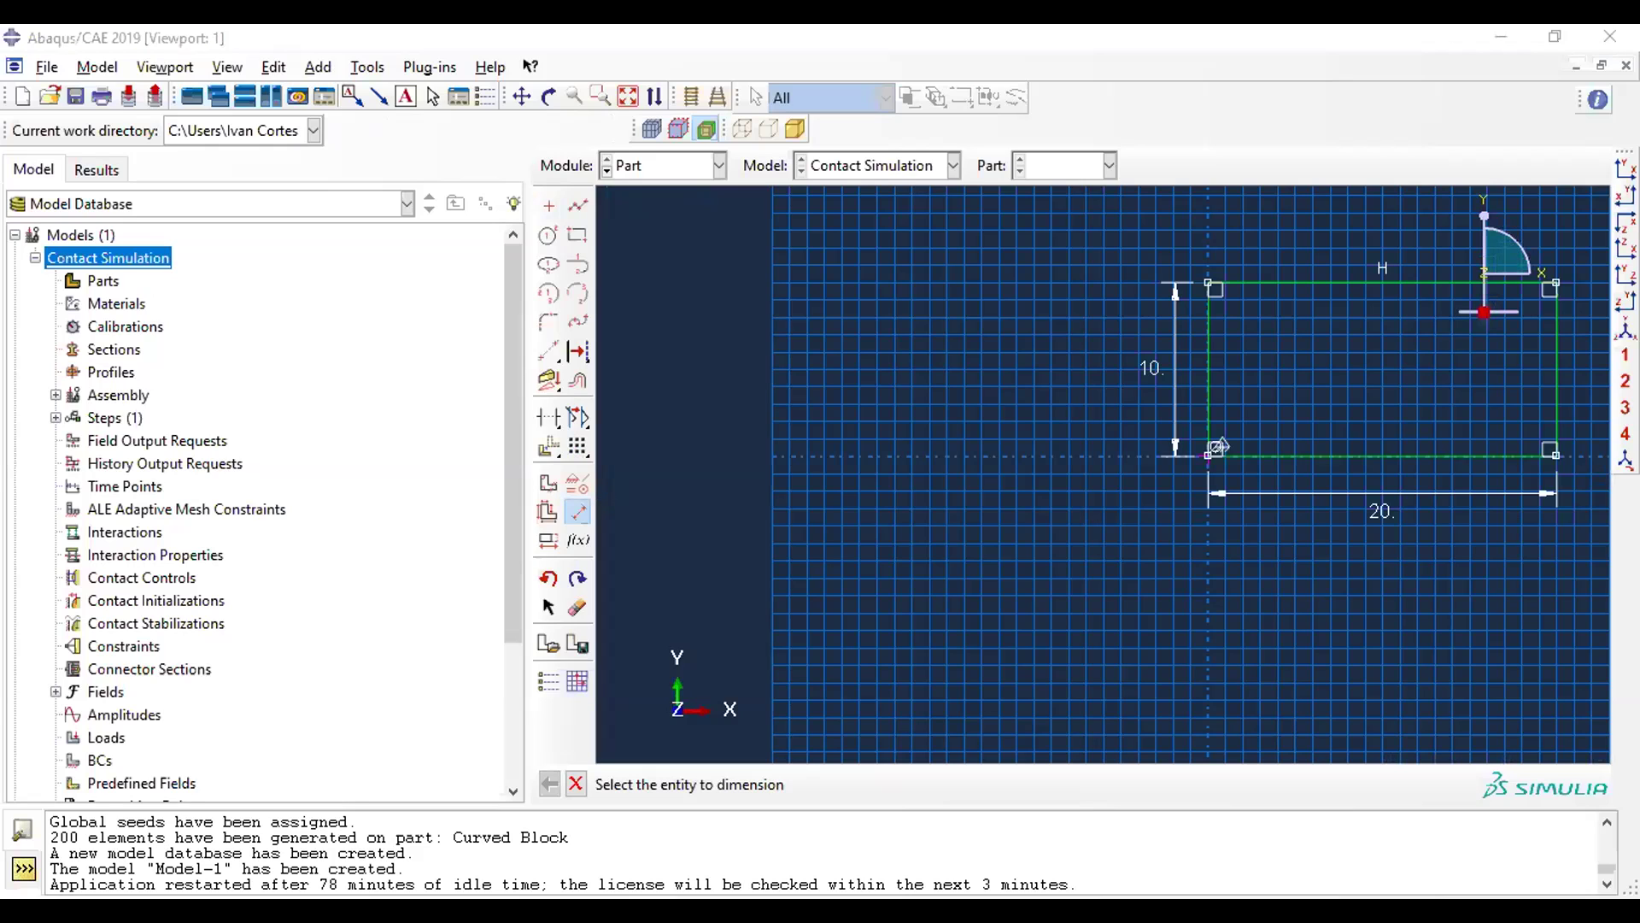
ctrl+alt+middle_drag(1282, 402, 1122, 405)
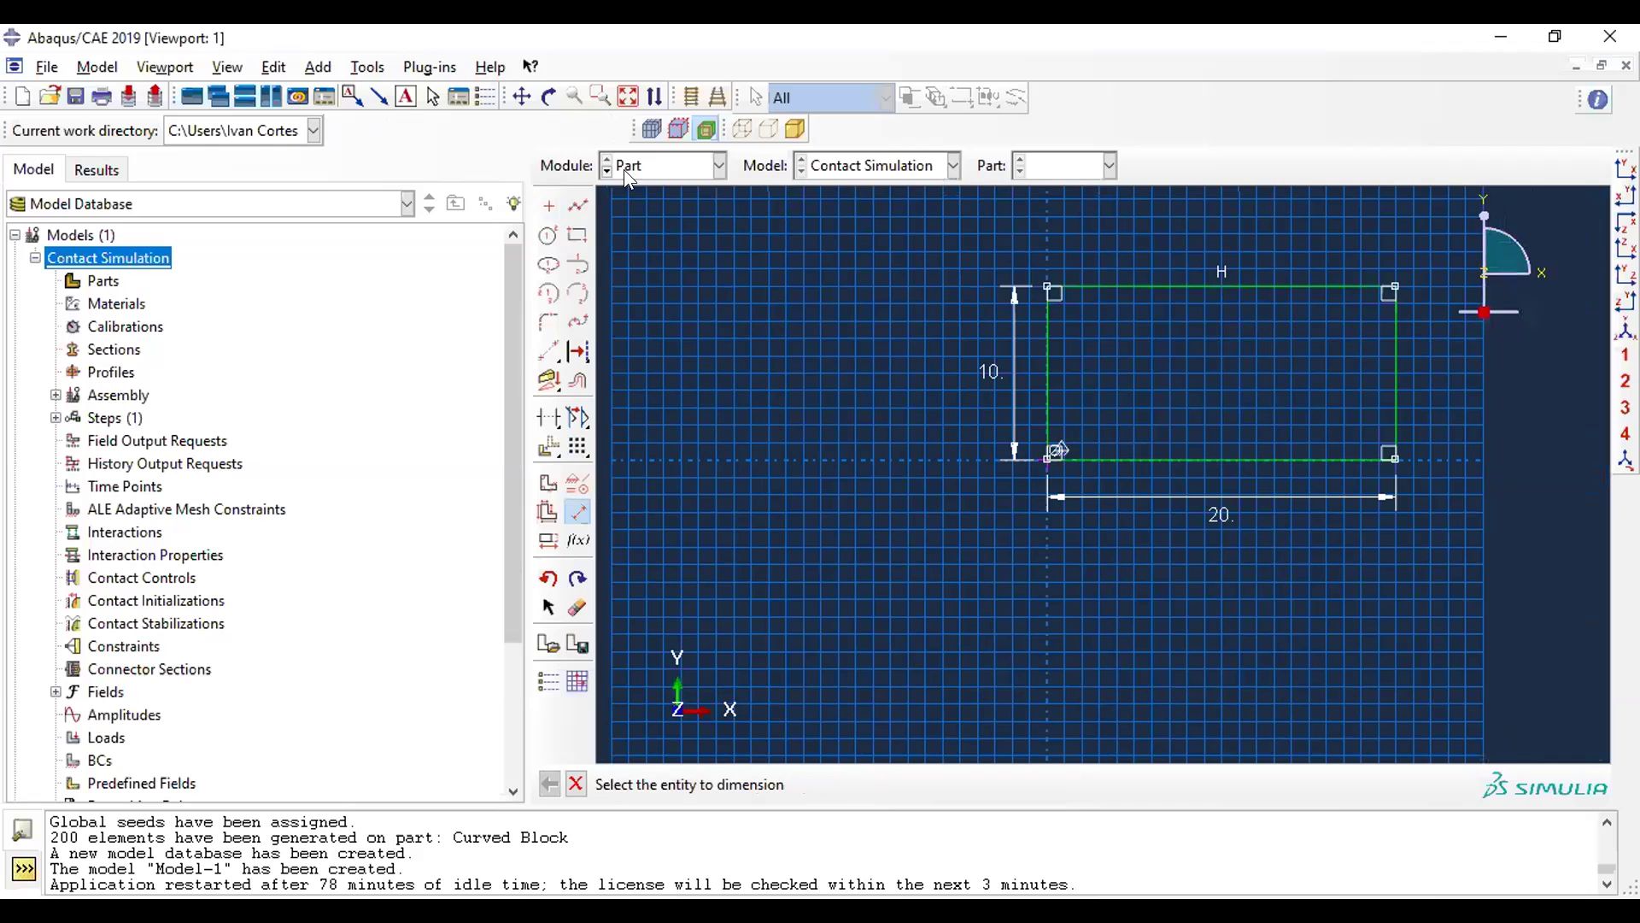
middle_click(817, 533)
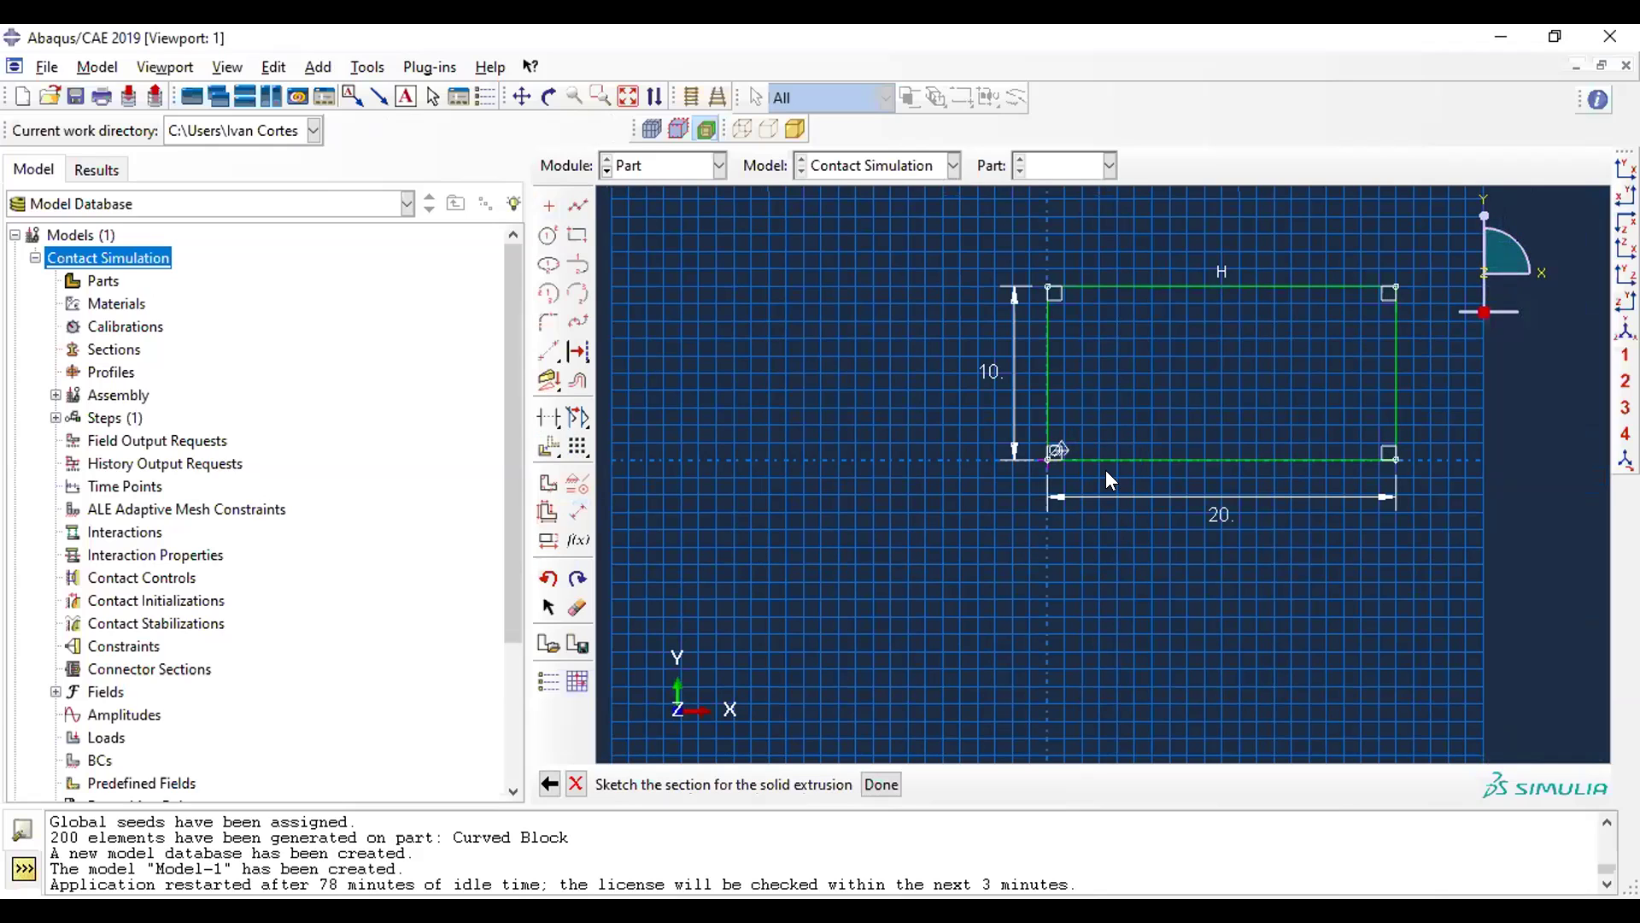
- Finish the section sketch and extrude it to a depth of 35 to form the Rectangular Block
middle_click(536, 467)
text(35)
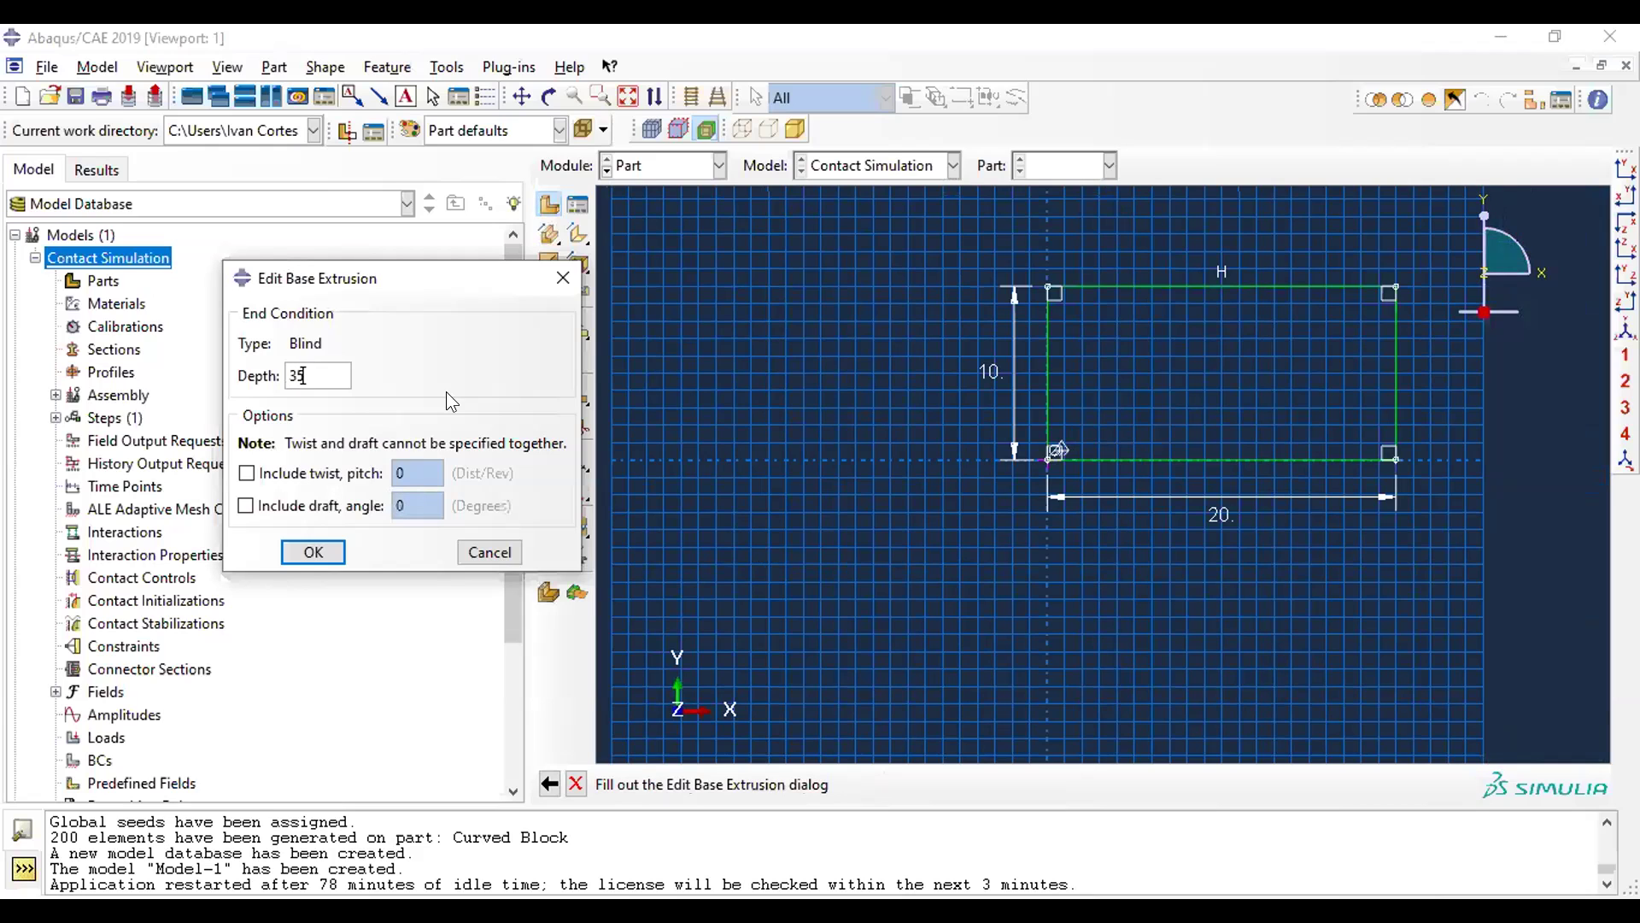
key(Return)
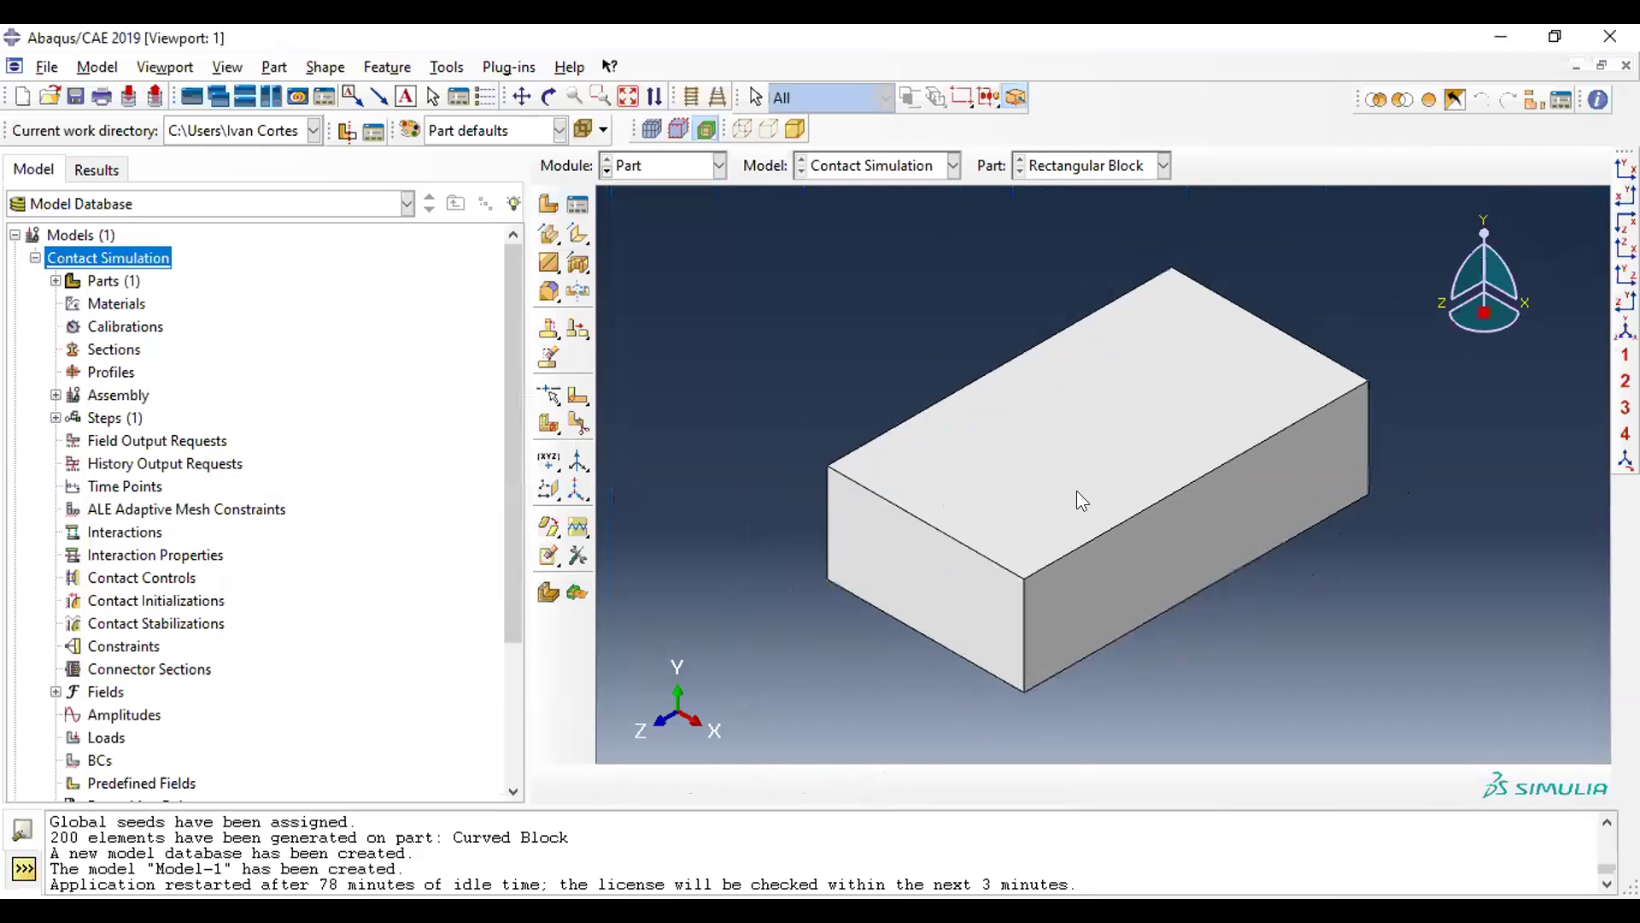
- Create a 3D deformable solid extrusion part named Plank with an approximate size of 50
click(546, 203)
text(Plank)
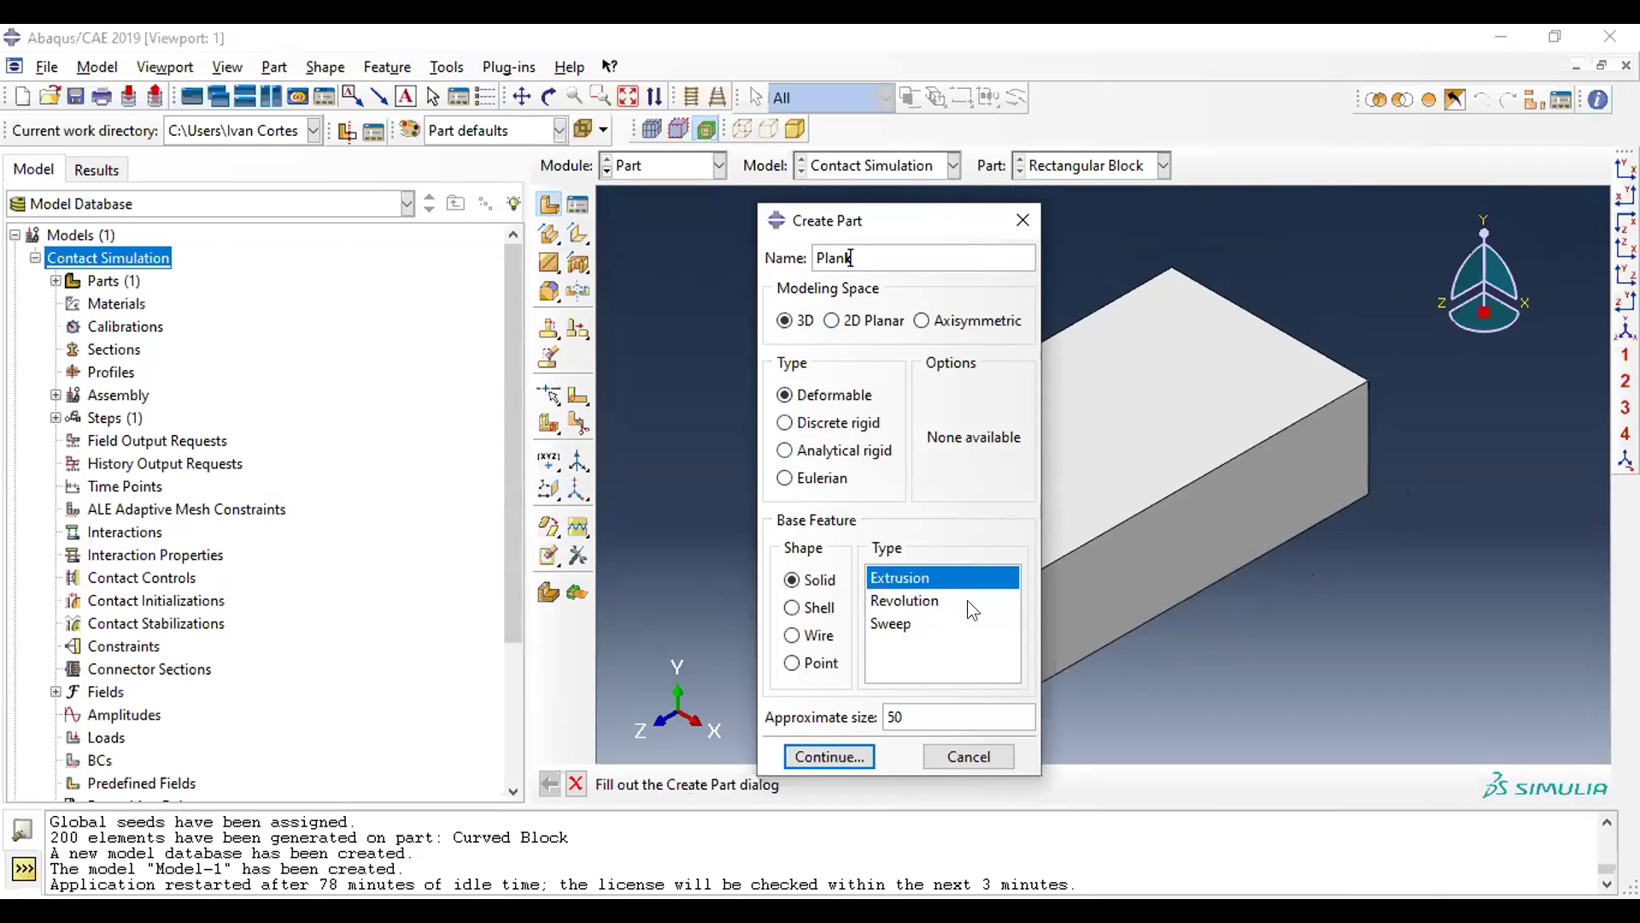
click(866, 752)
- Place a point at the origin of the Plank sketch and apply a Fixed constraint to it
click(547, 207)
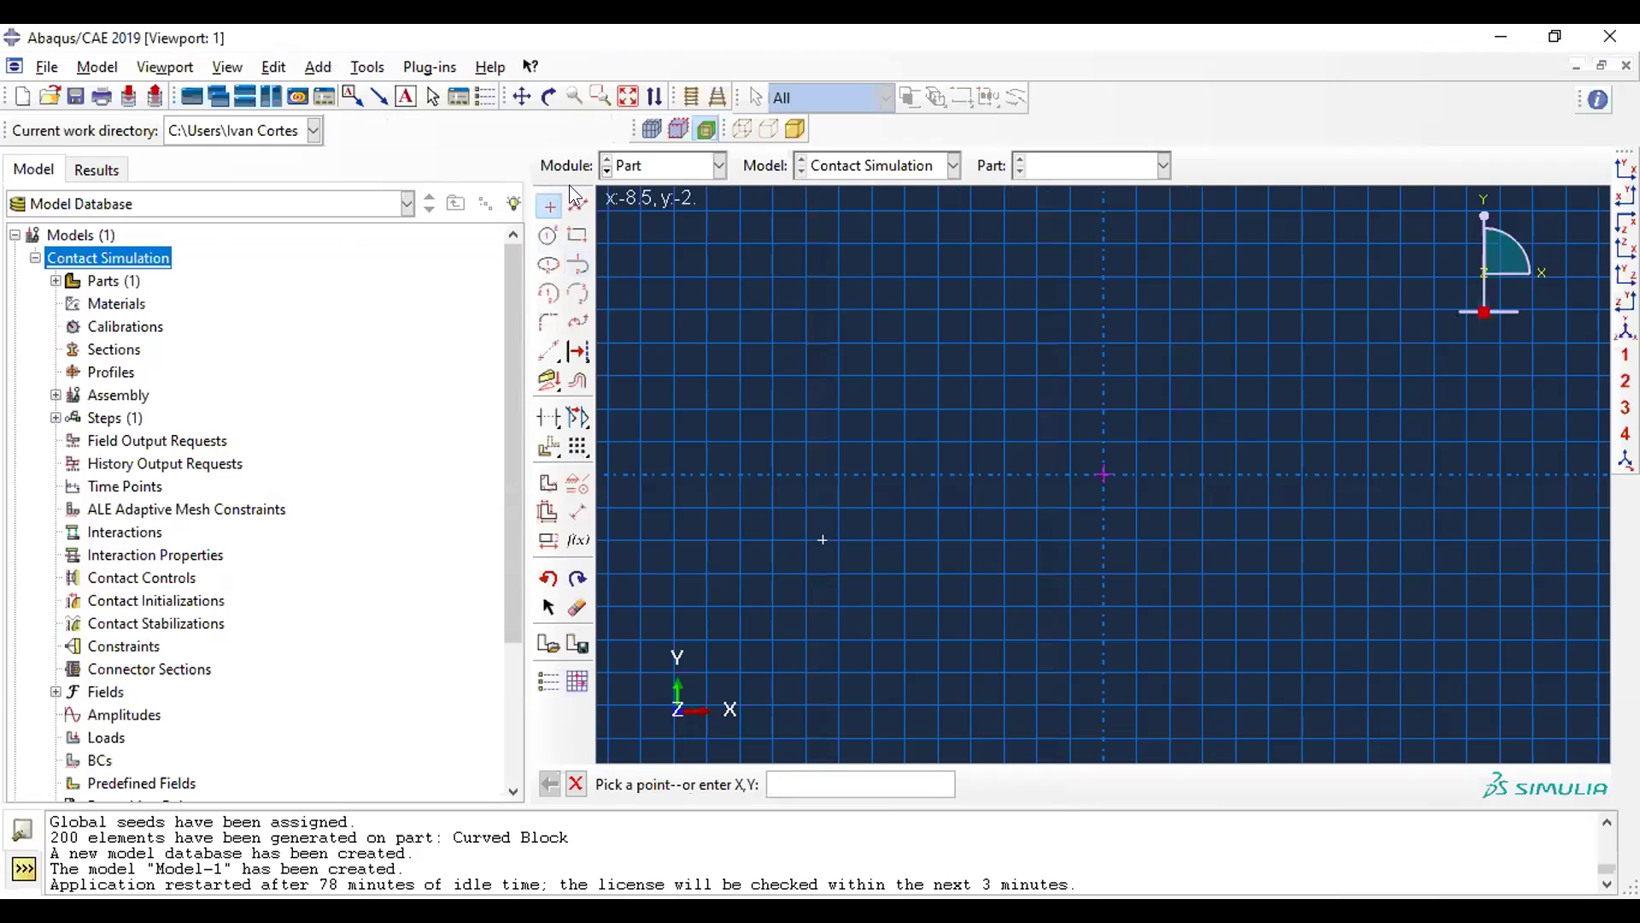
click(579, 485)
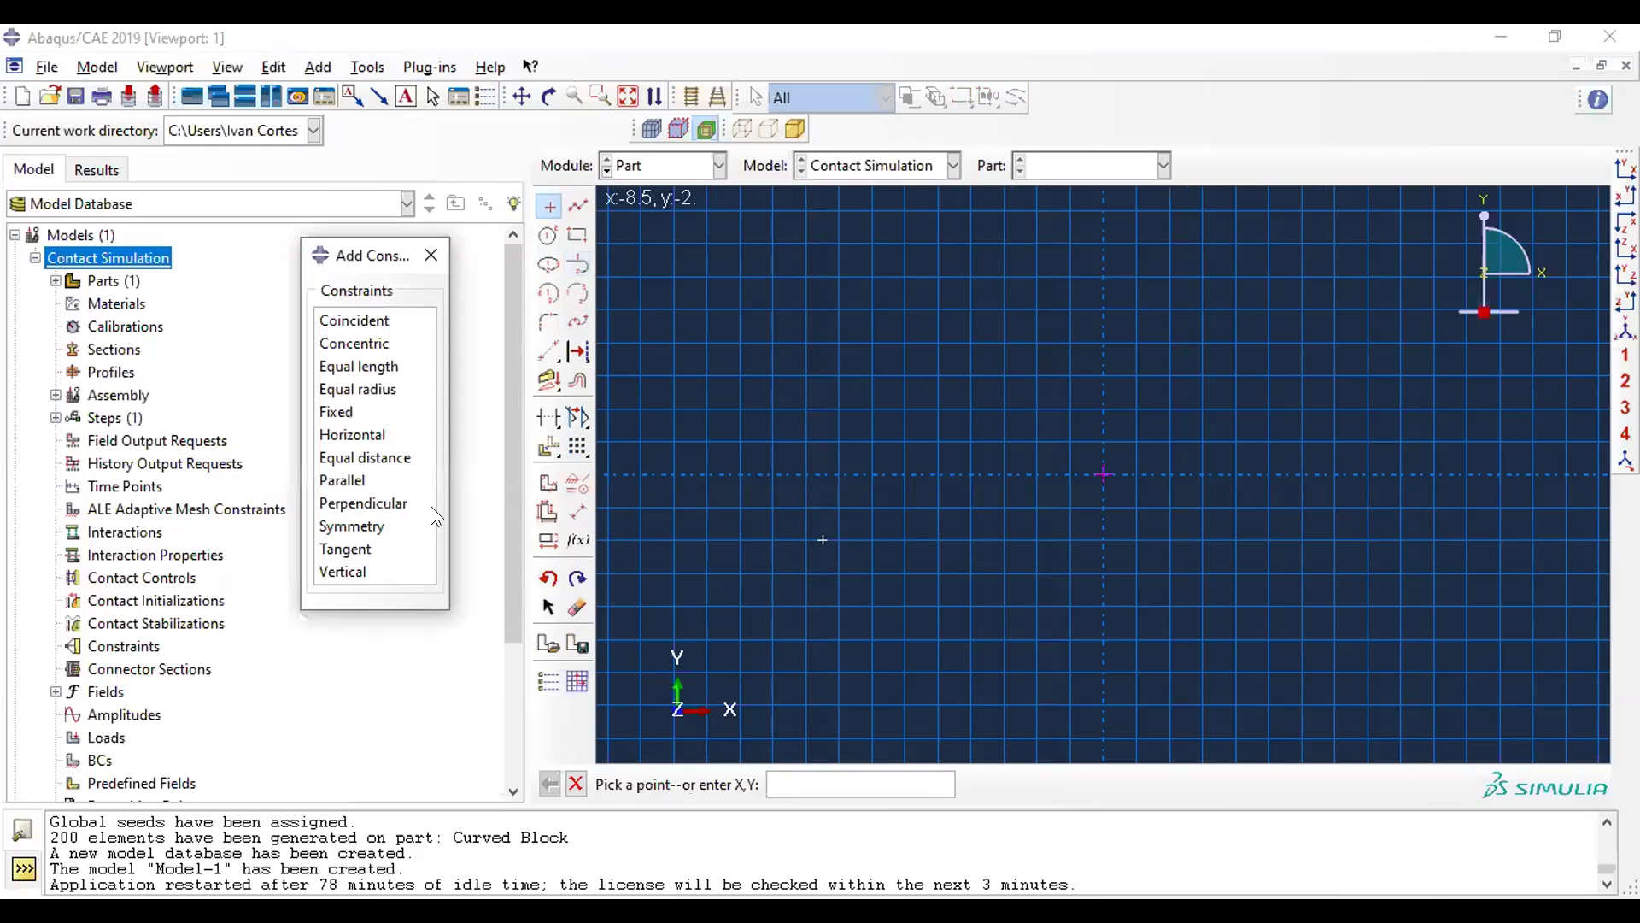
click(342, 412)
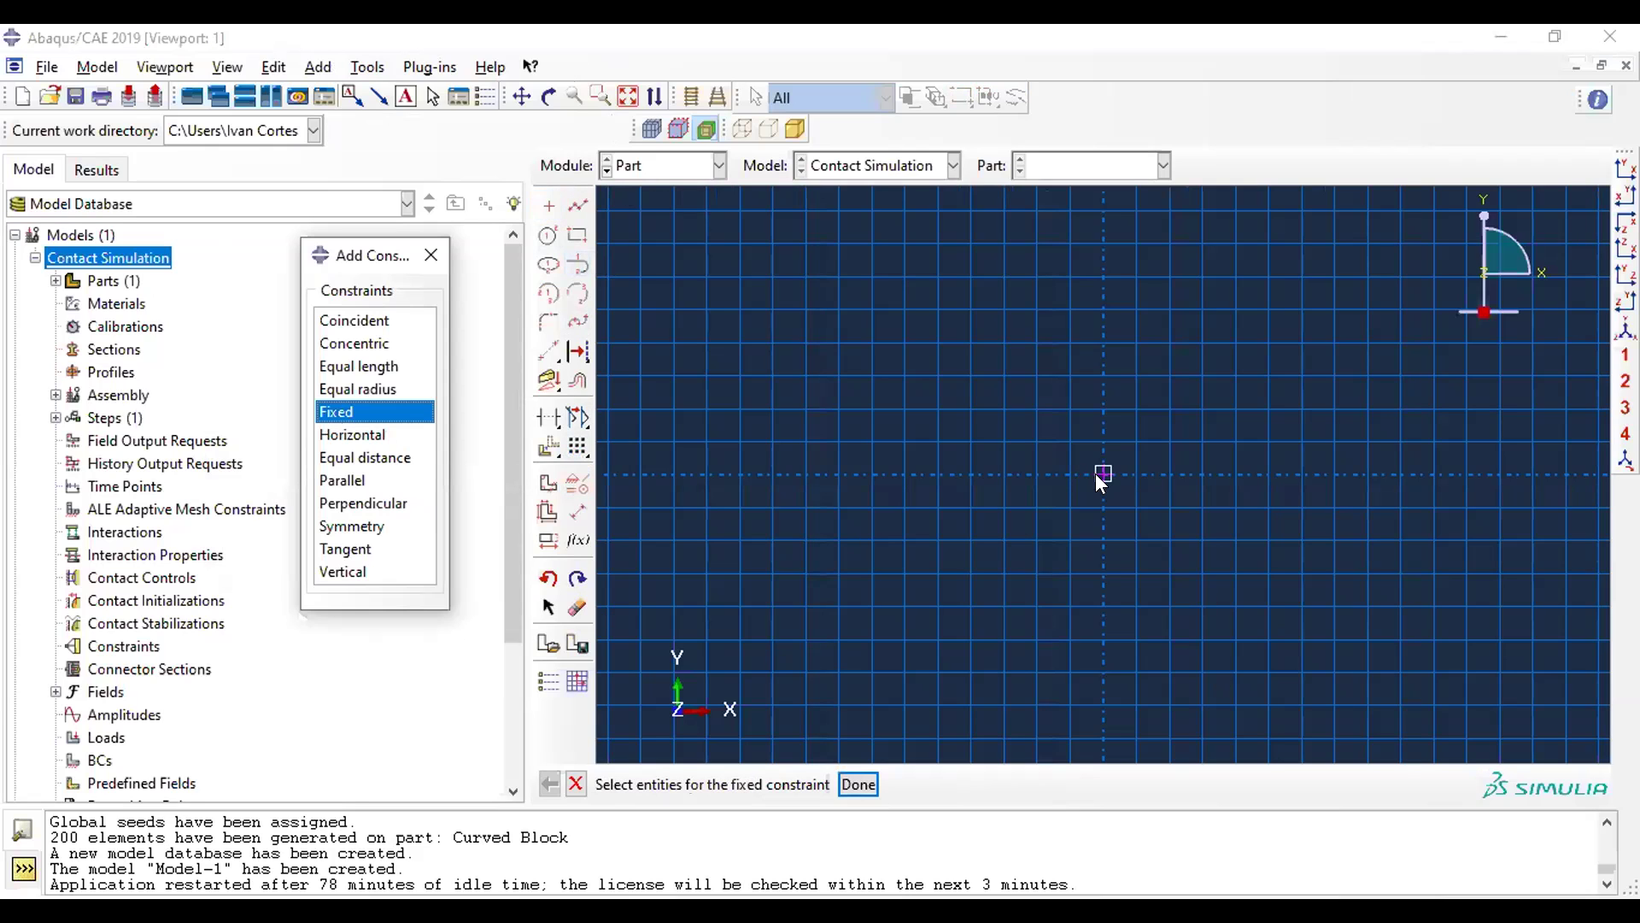
click(430, 257)
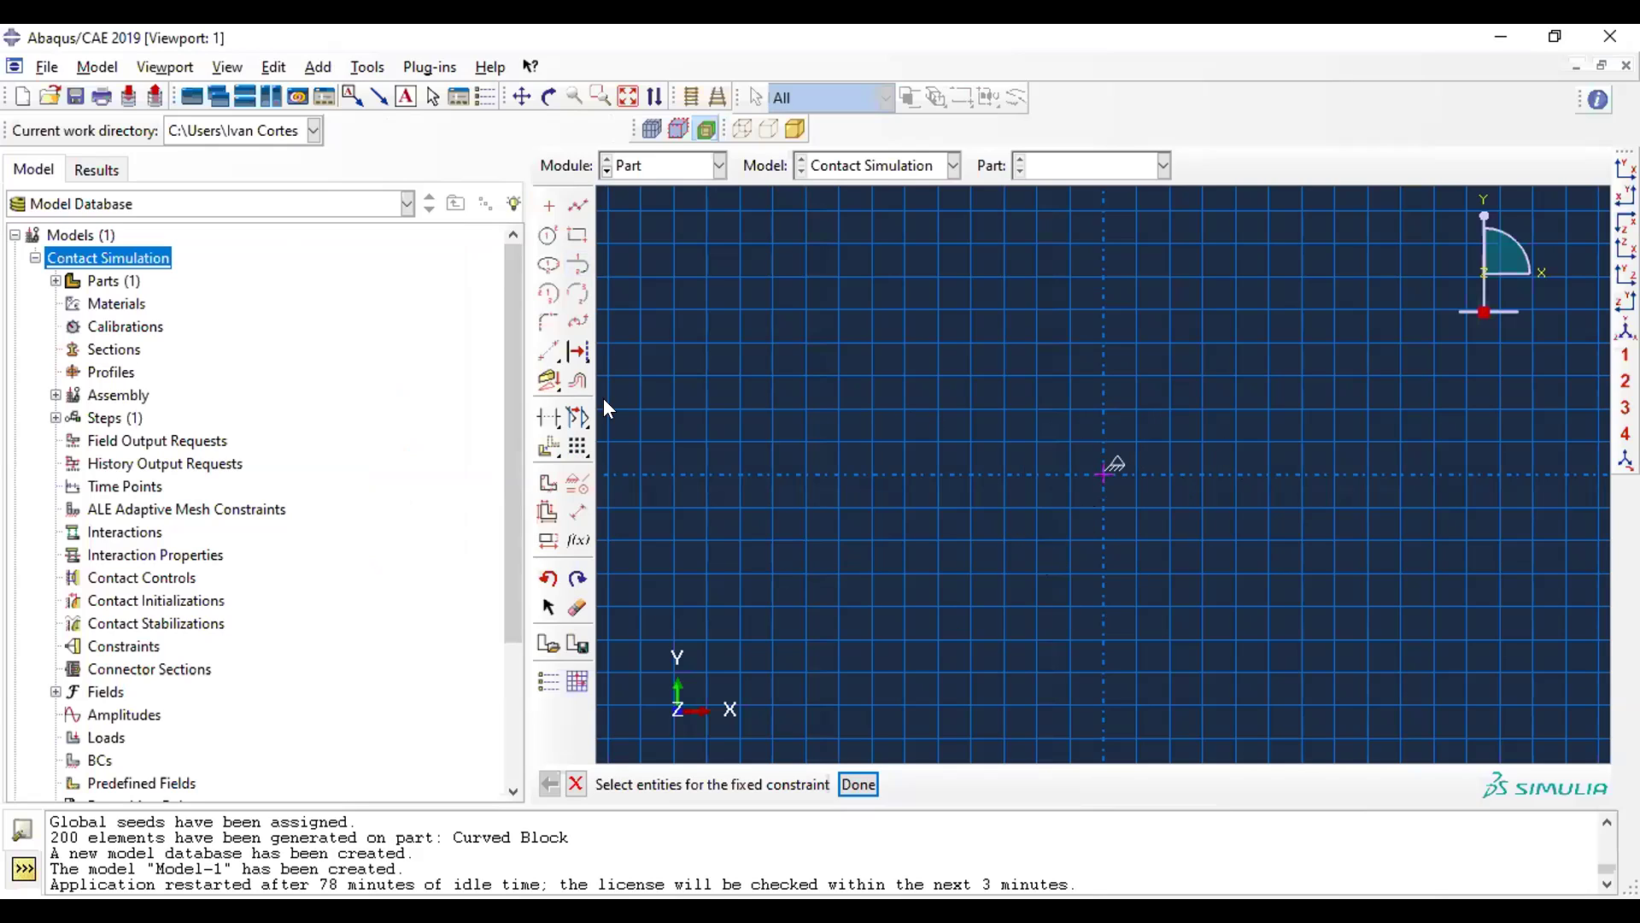
- Sketch the Plank's rectangular section with its lower-left corner on the fixed origin point
click(578, 235)
click(1104, 472)
click(1490, 350)
key(Escape)
- Dimension the bottom edge of the Plank section and set its length to 20
click(578, 511)
click(1353, 472)
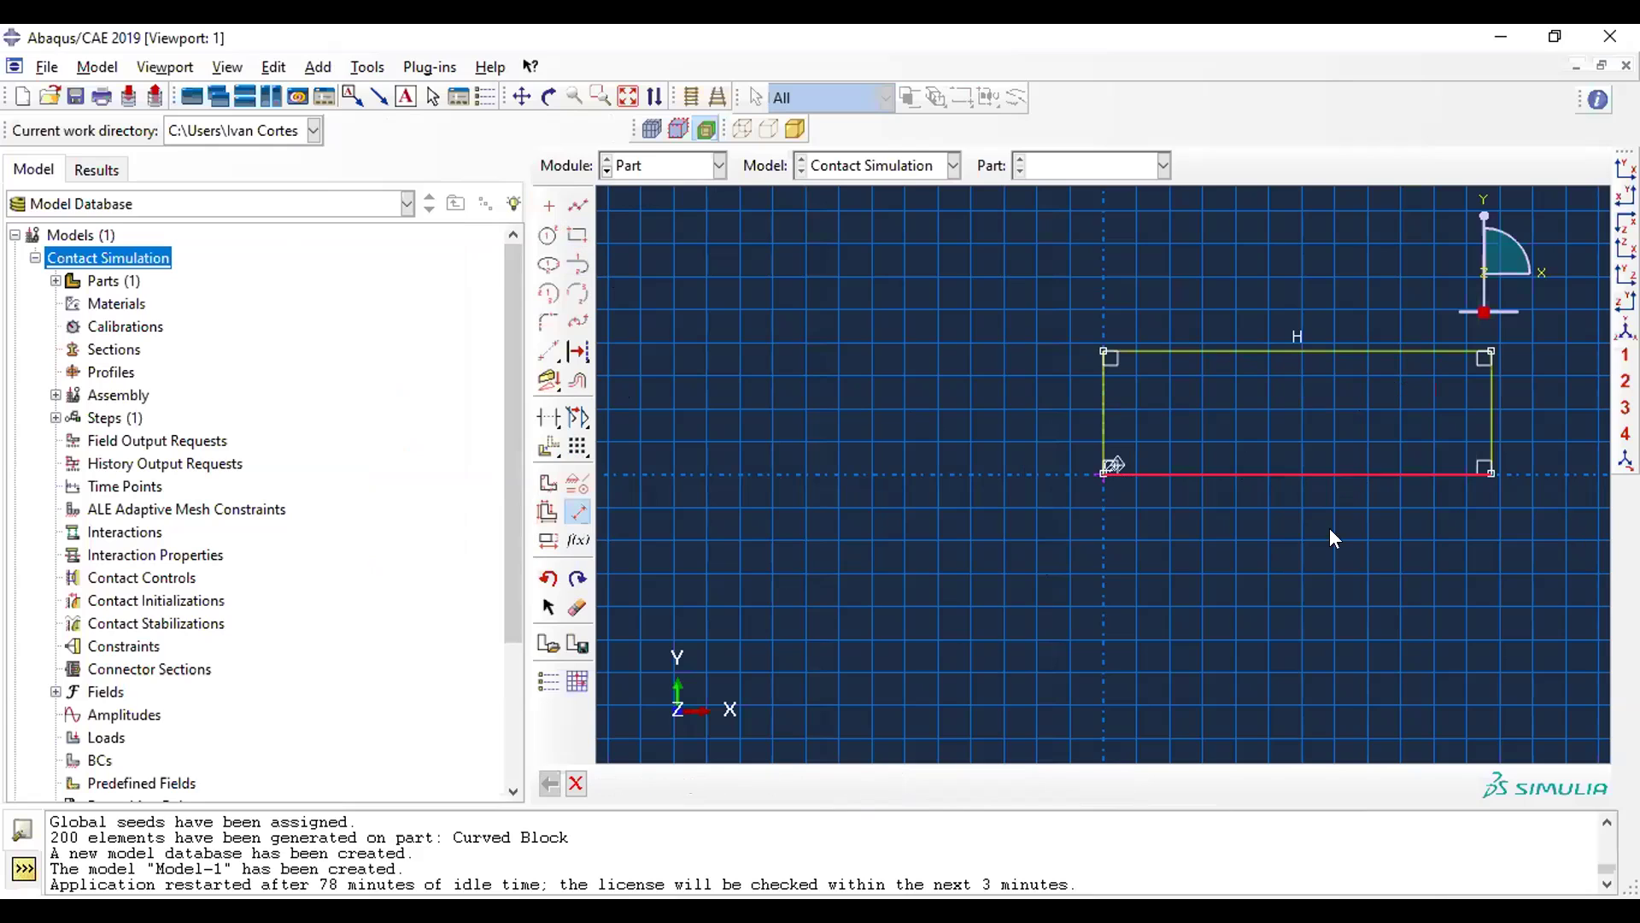
click(1307, 535)
text(20)
key(Return)
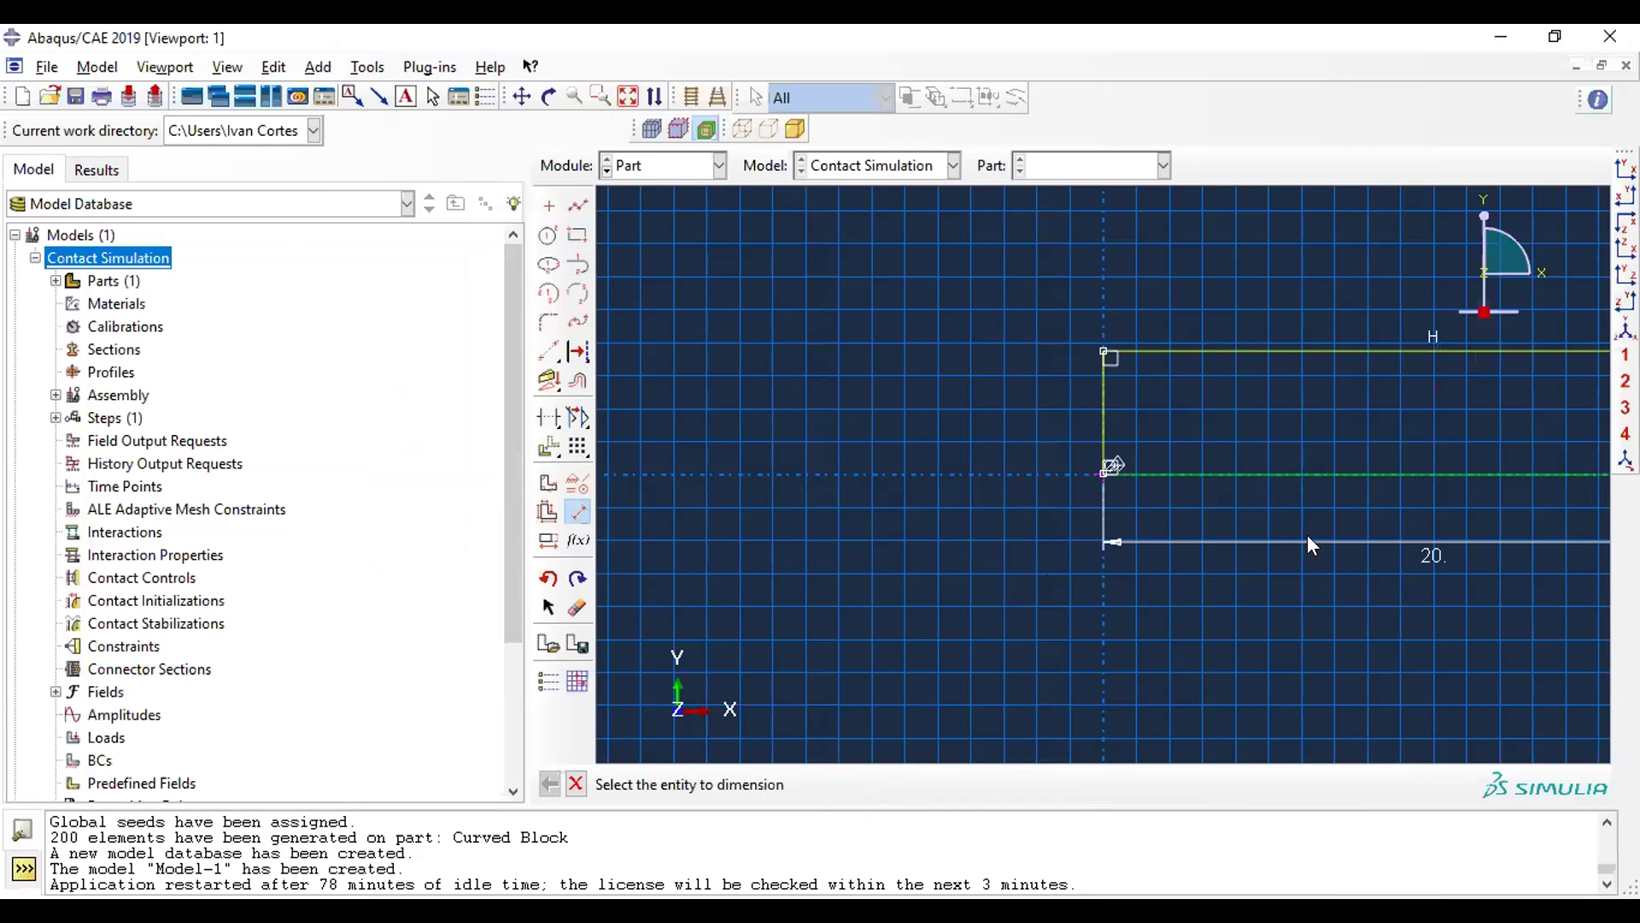
- Dimension the left edge of the Plank section, set its height to 2, and end dimensioning
click(1102, 377)
click(1060, 409)
text(2)
key(Return)
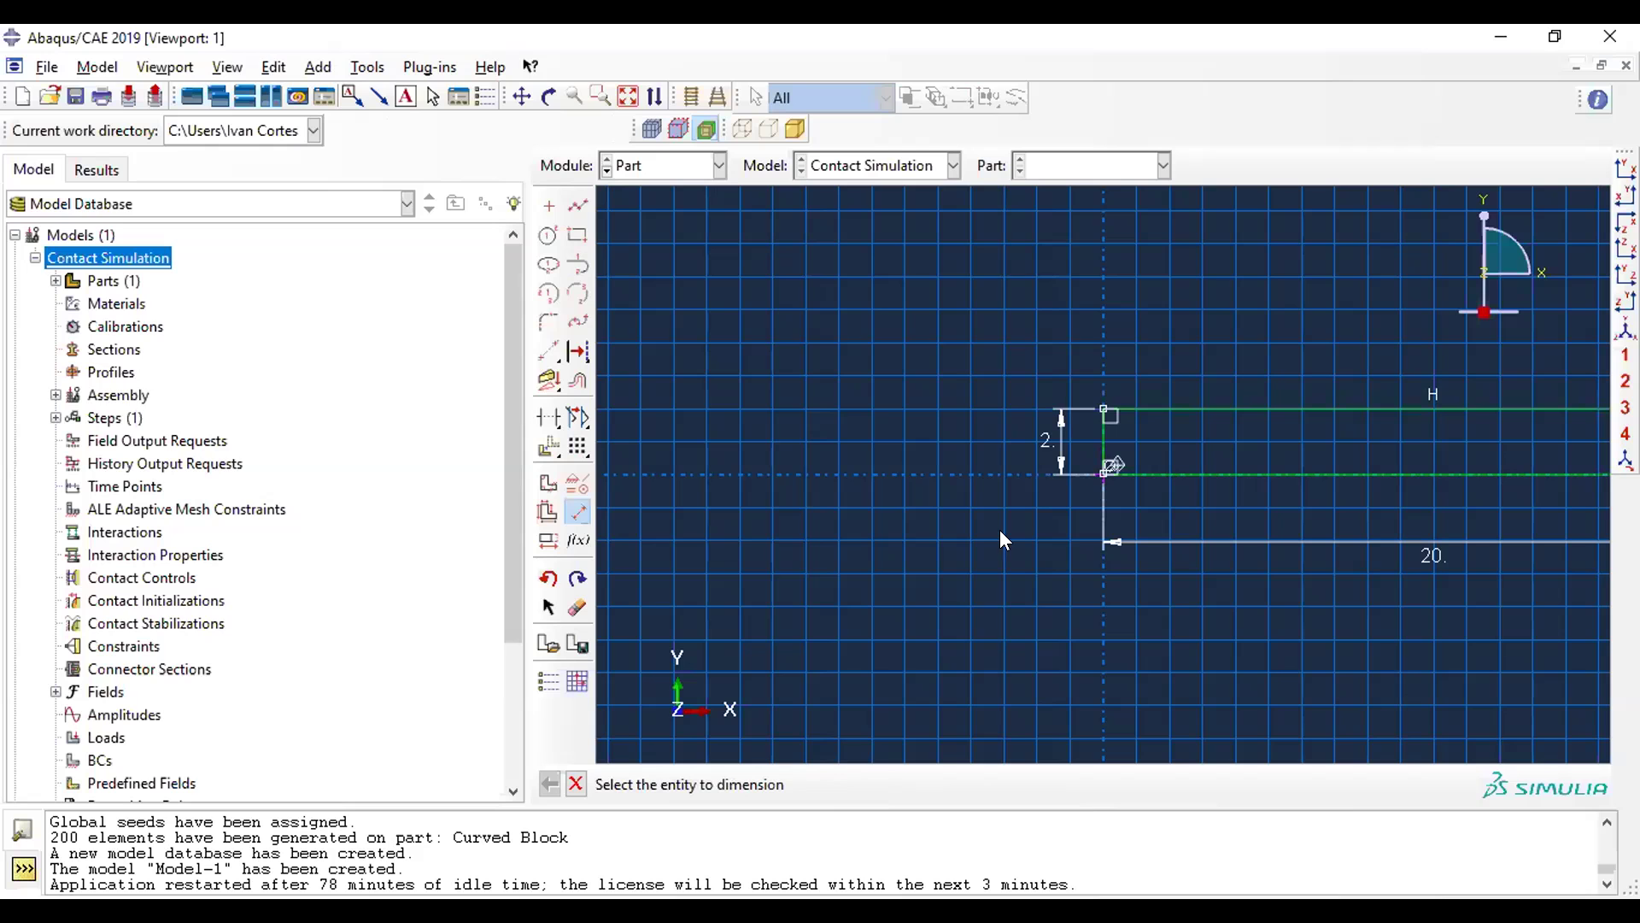
middle_click(1058, 536)
- Finish the Plank section sketch and extrude it to a depth of 80
mouse_move(1340, 551)
middle_down()
mouse_move(996, 476)
mouse_move(1028, 479)
middle_up()
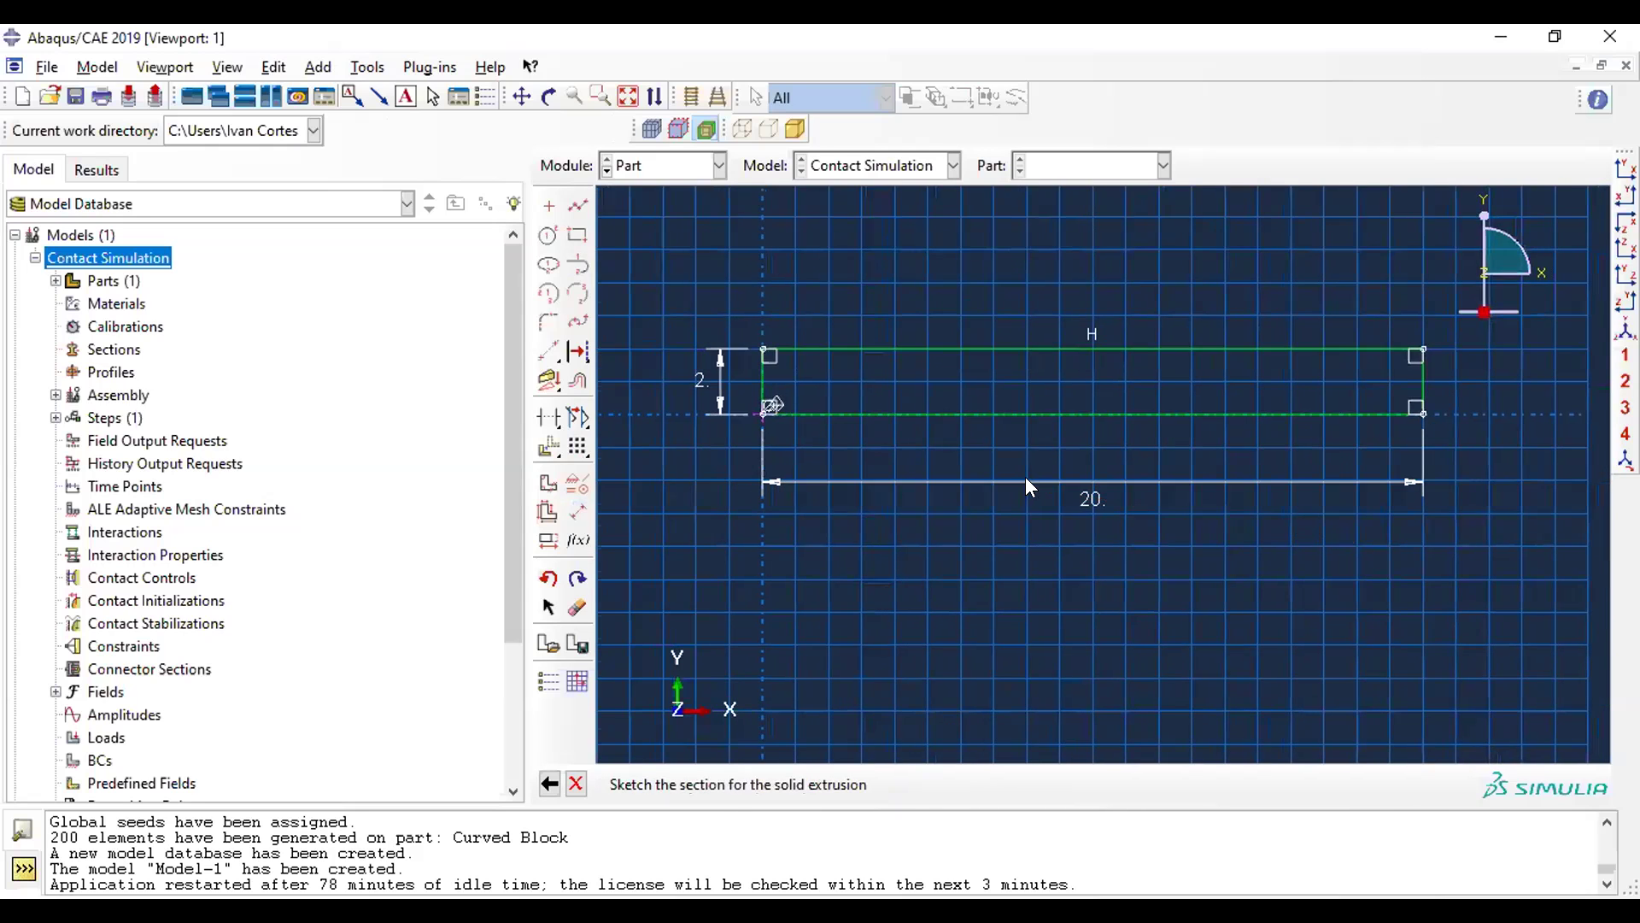
scroll(1010, 477, down, 3)
middle_click(224, 405)
text(80)
click(311, 552)
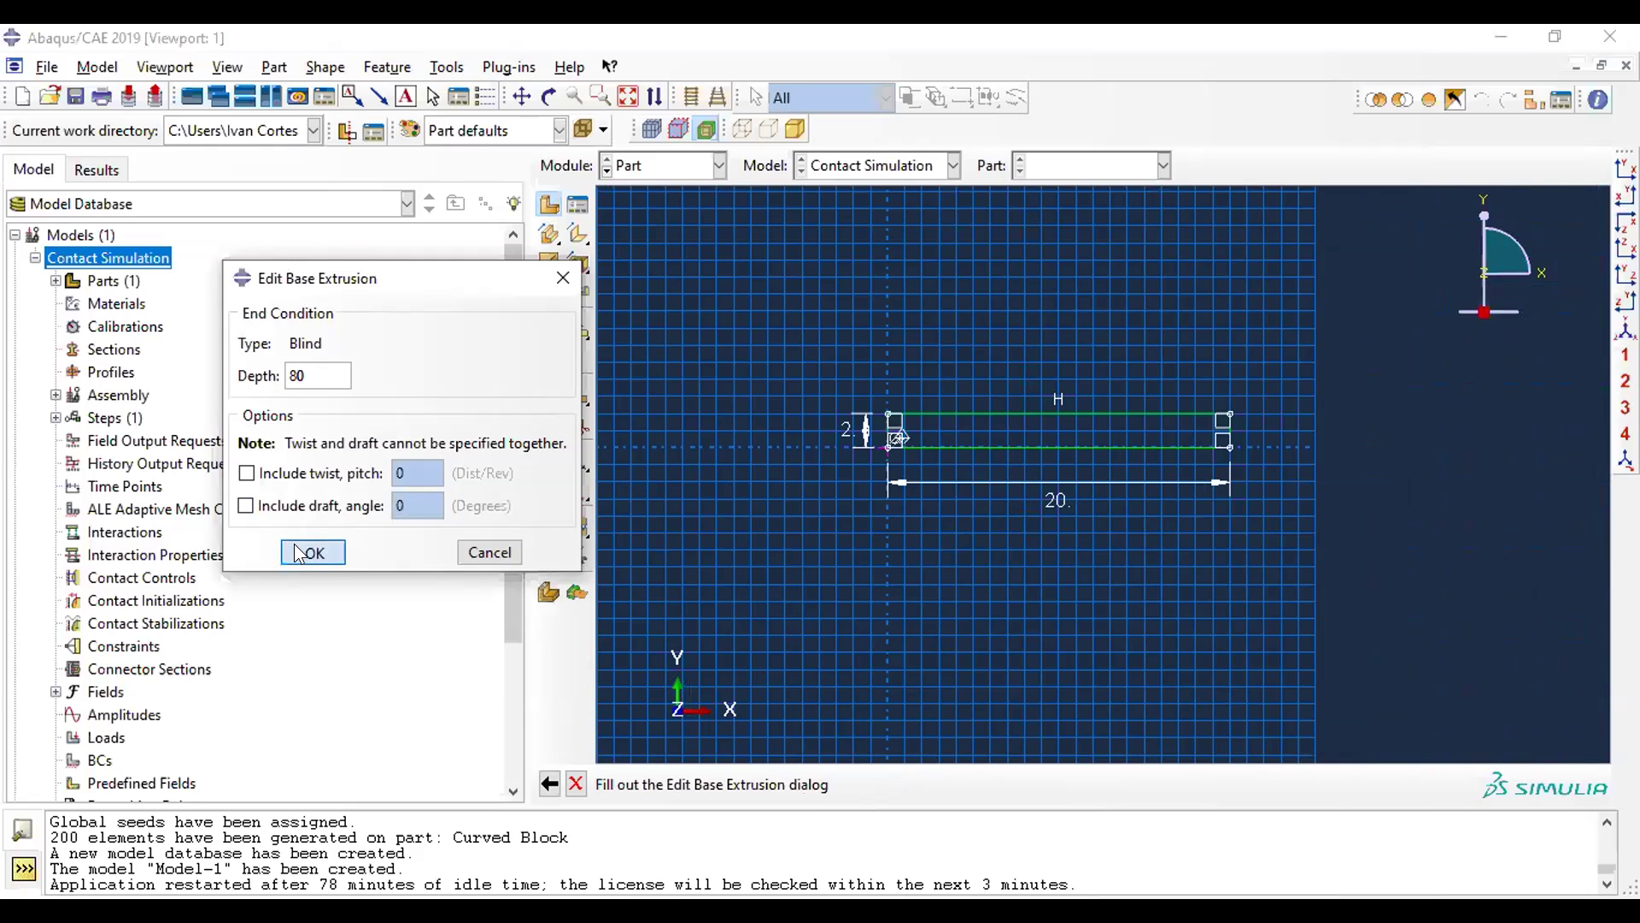
- Create a 3D deformable solid extrusion part named Curved Block with an approximate size of 50
click(549, 204)
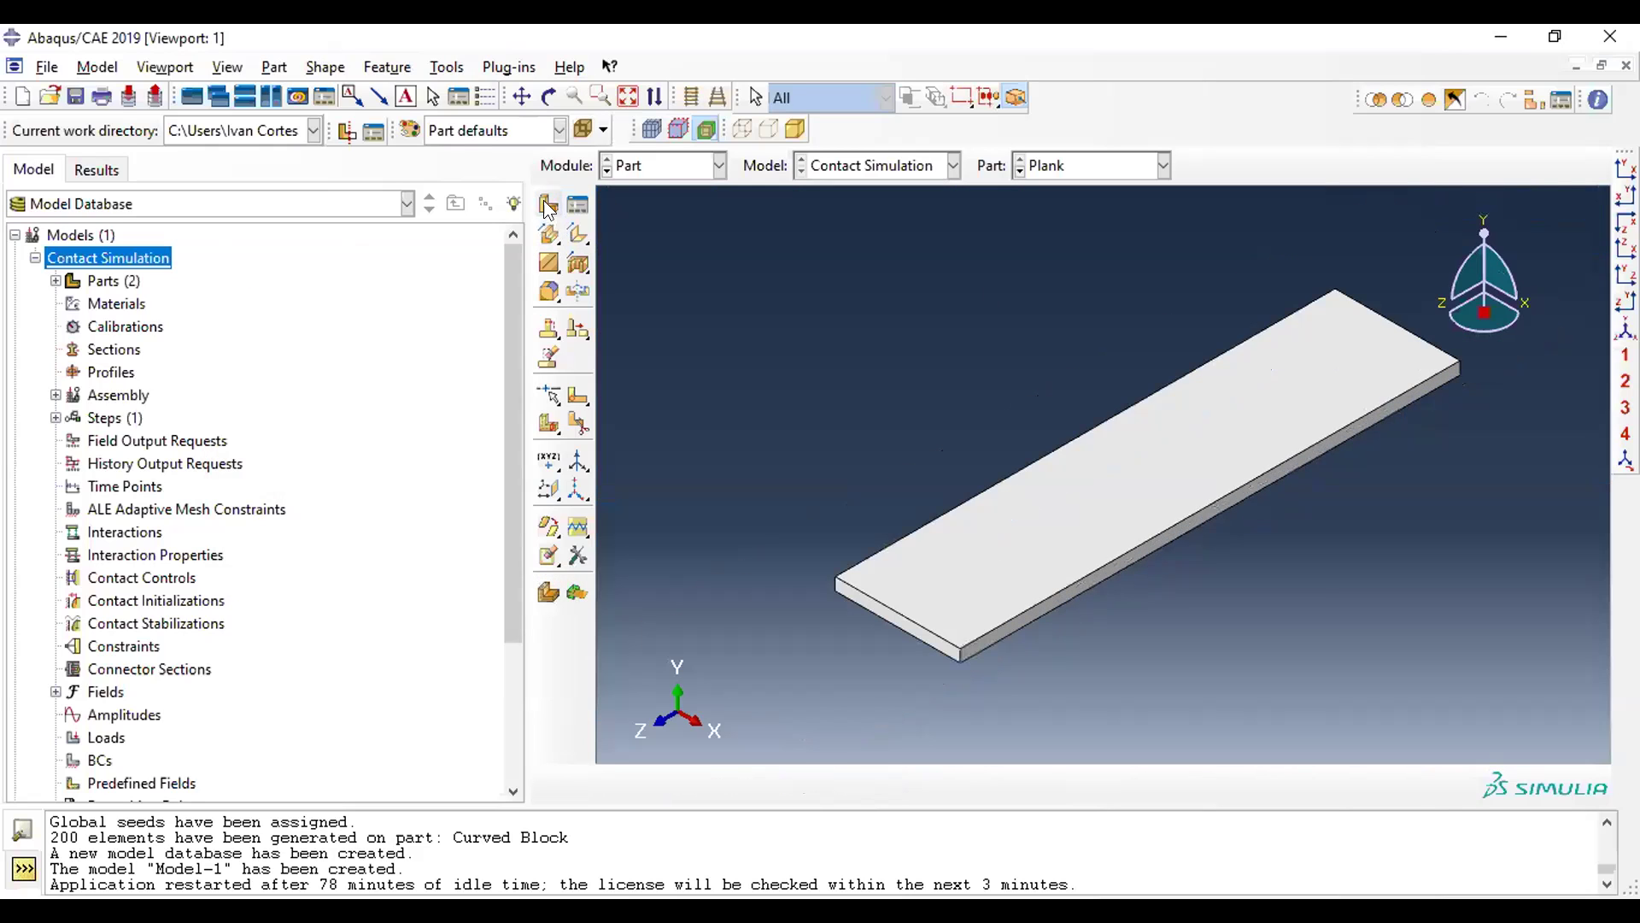
text(C)
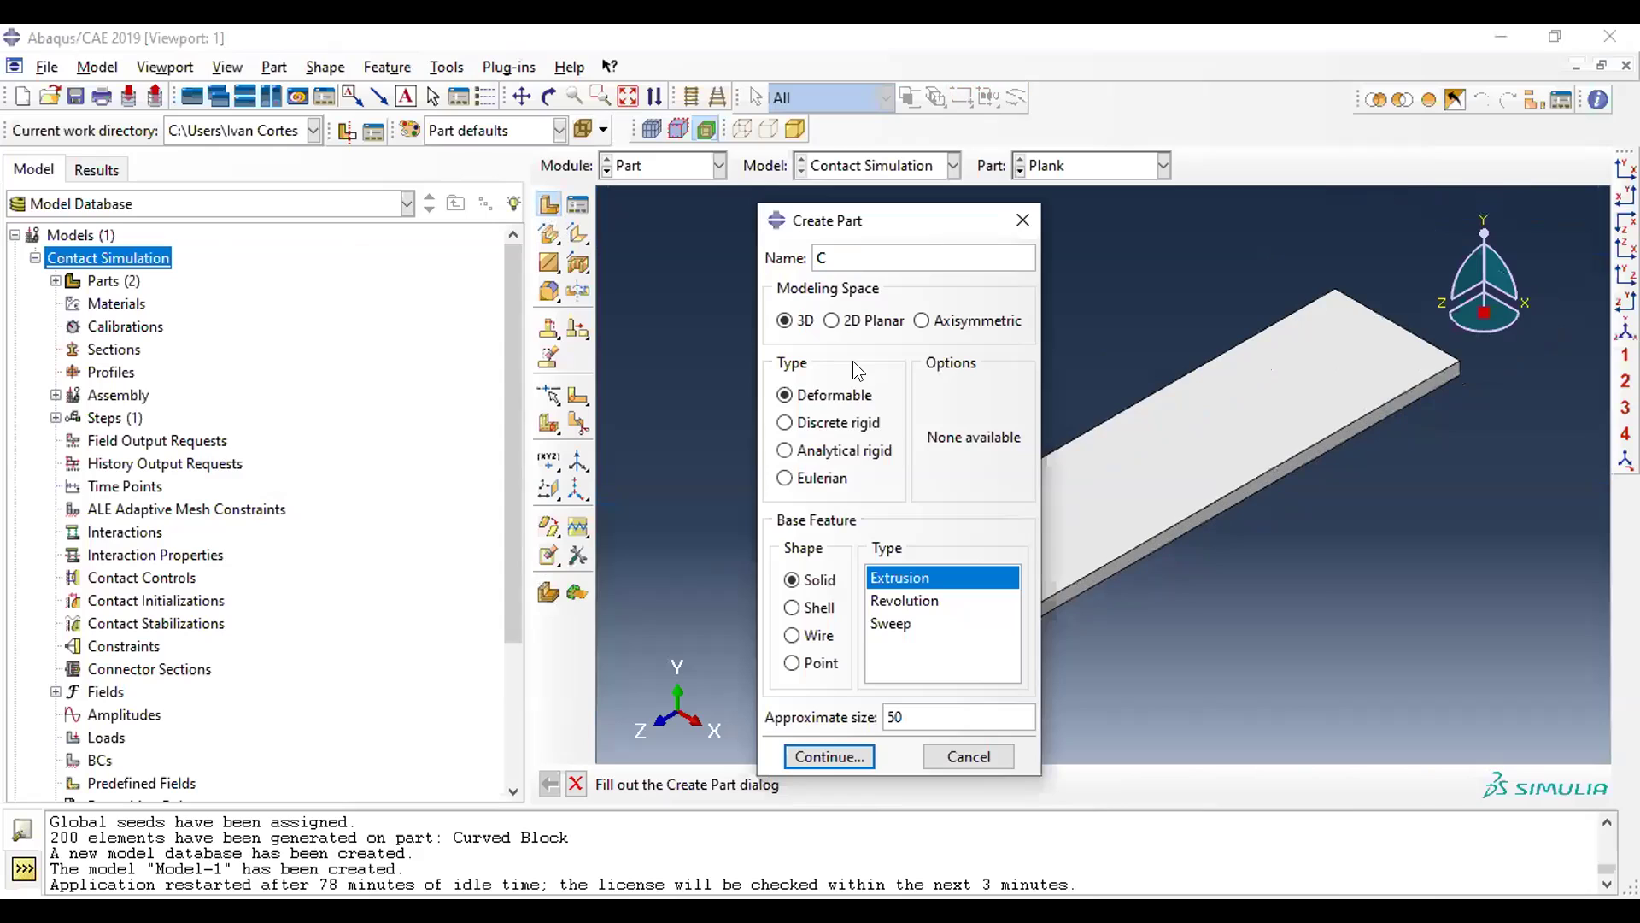
text(urved Block)
click(837, 756)
- Place a point at 0,0 in the Curved Block sketch and apply a Fixed constraint to it
click(549, 206)
text(,0)
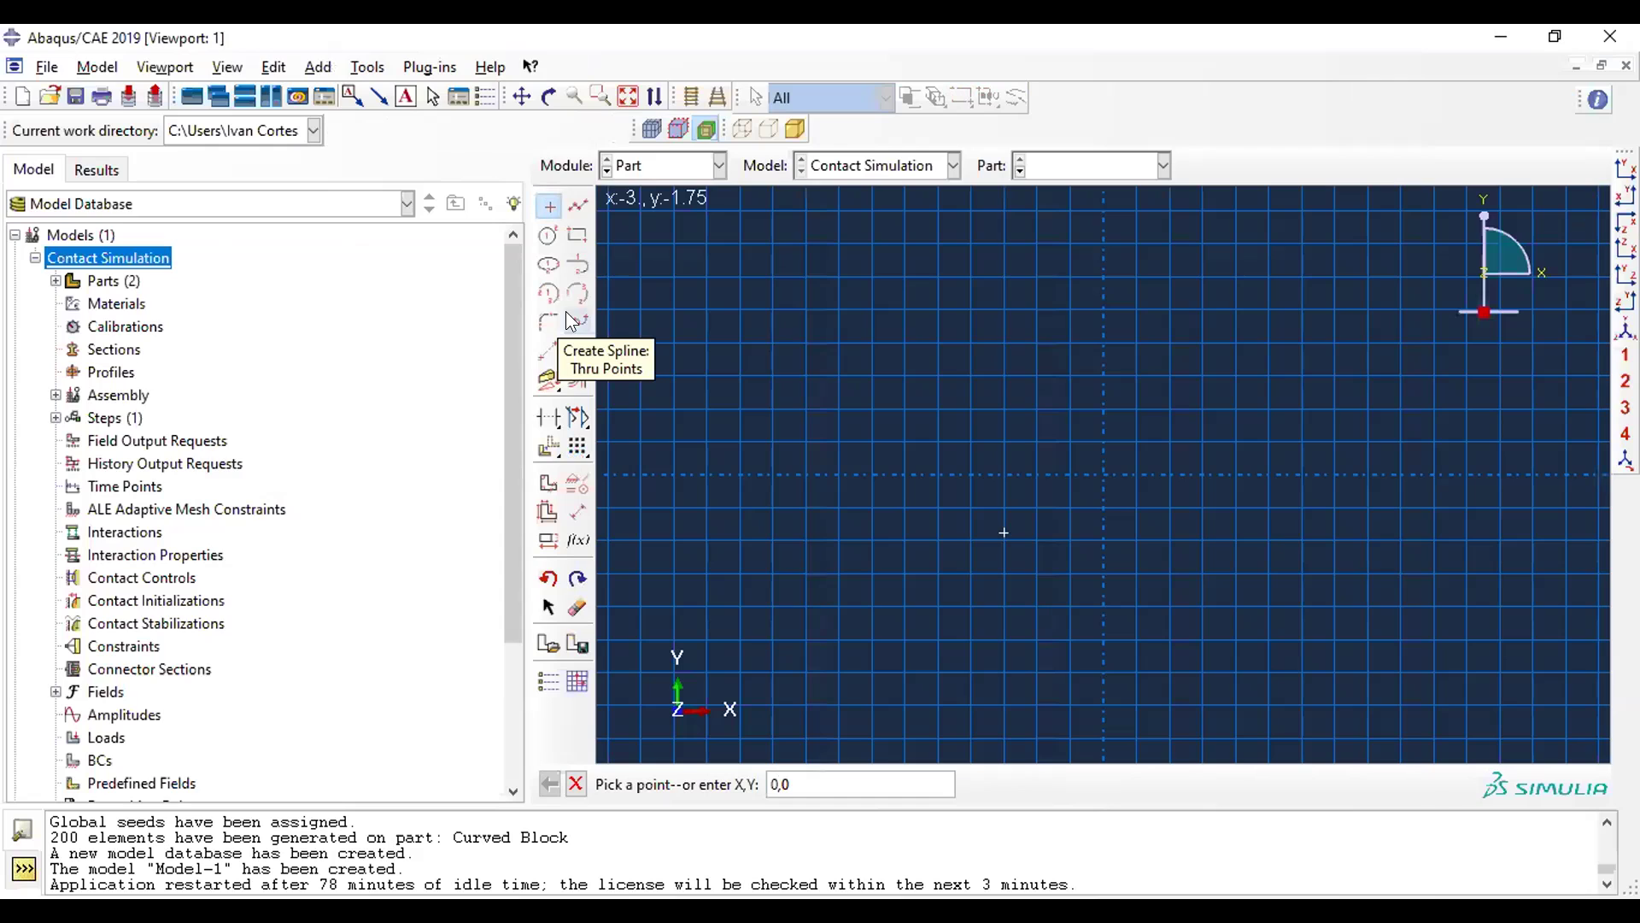
key(Return)
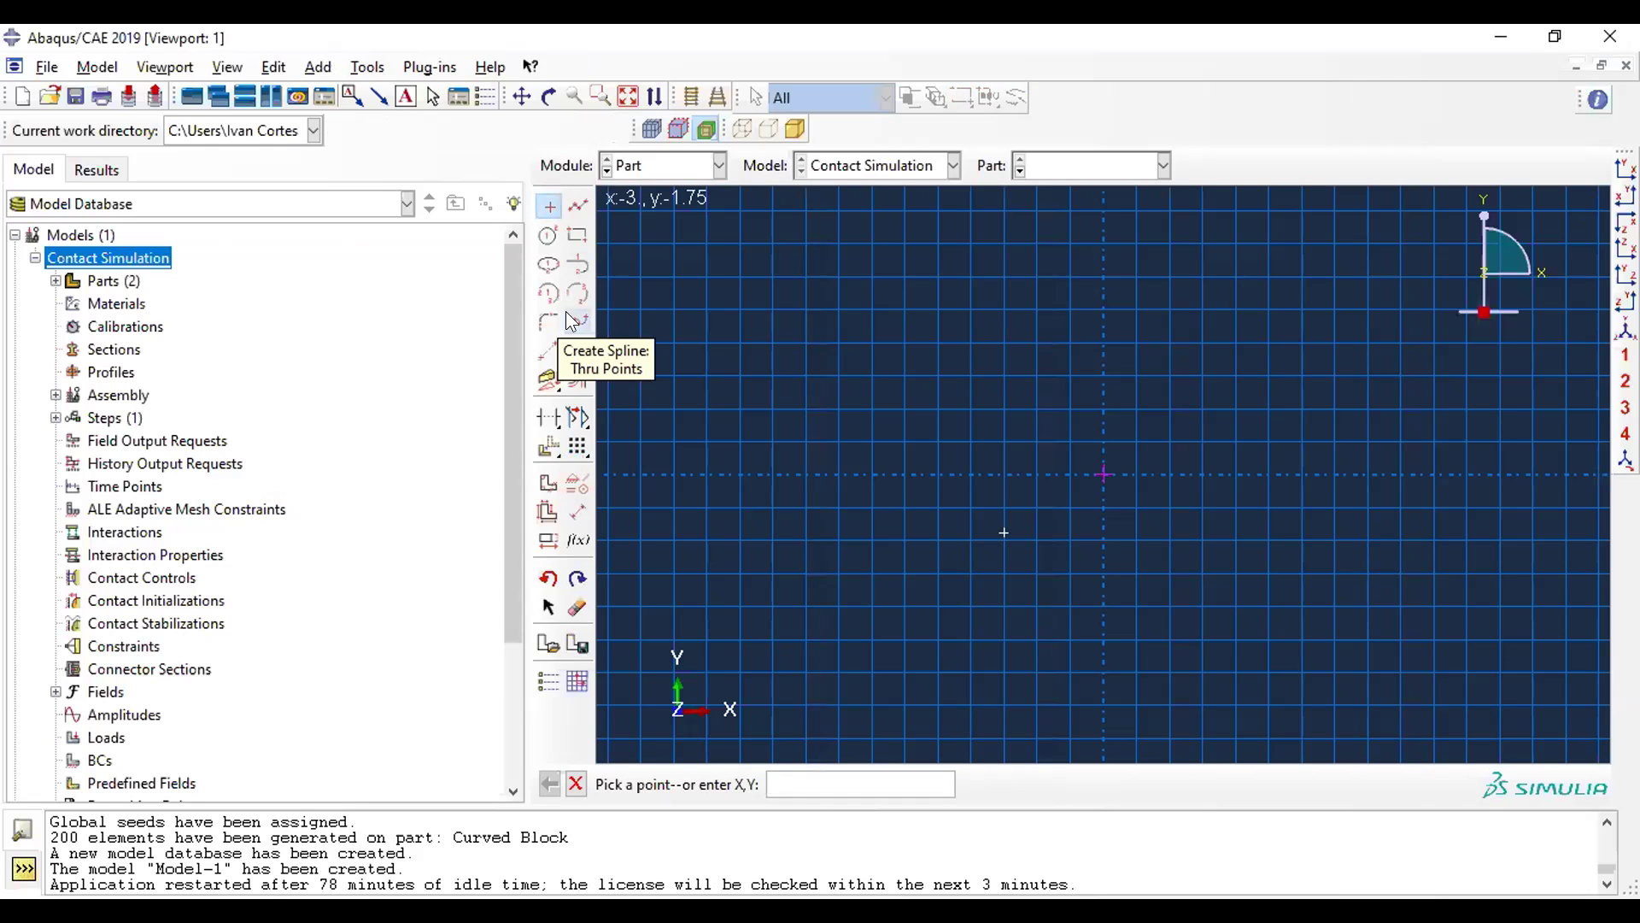
click(579, 475)
click(354, 412)
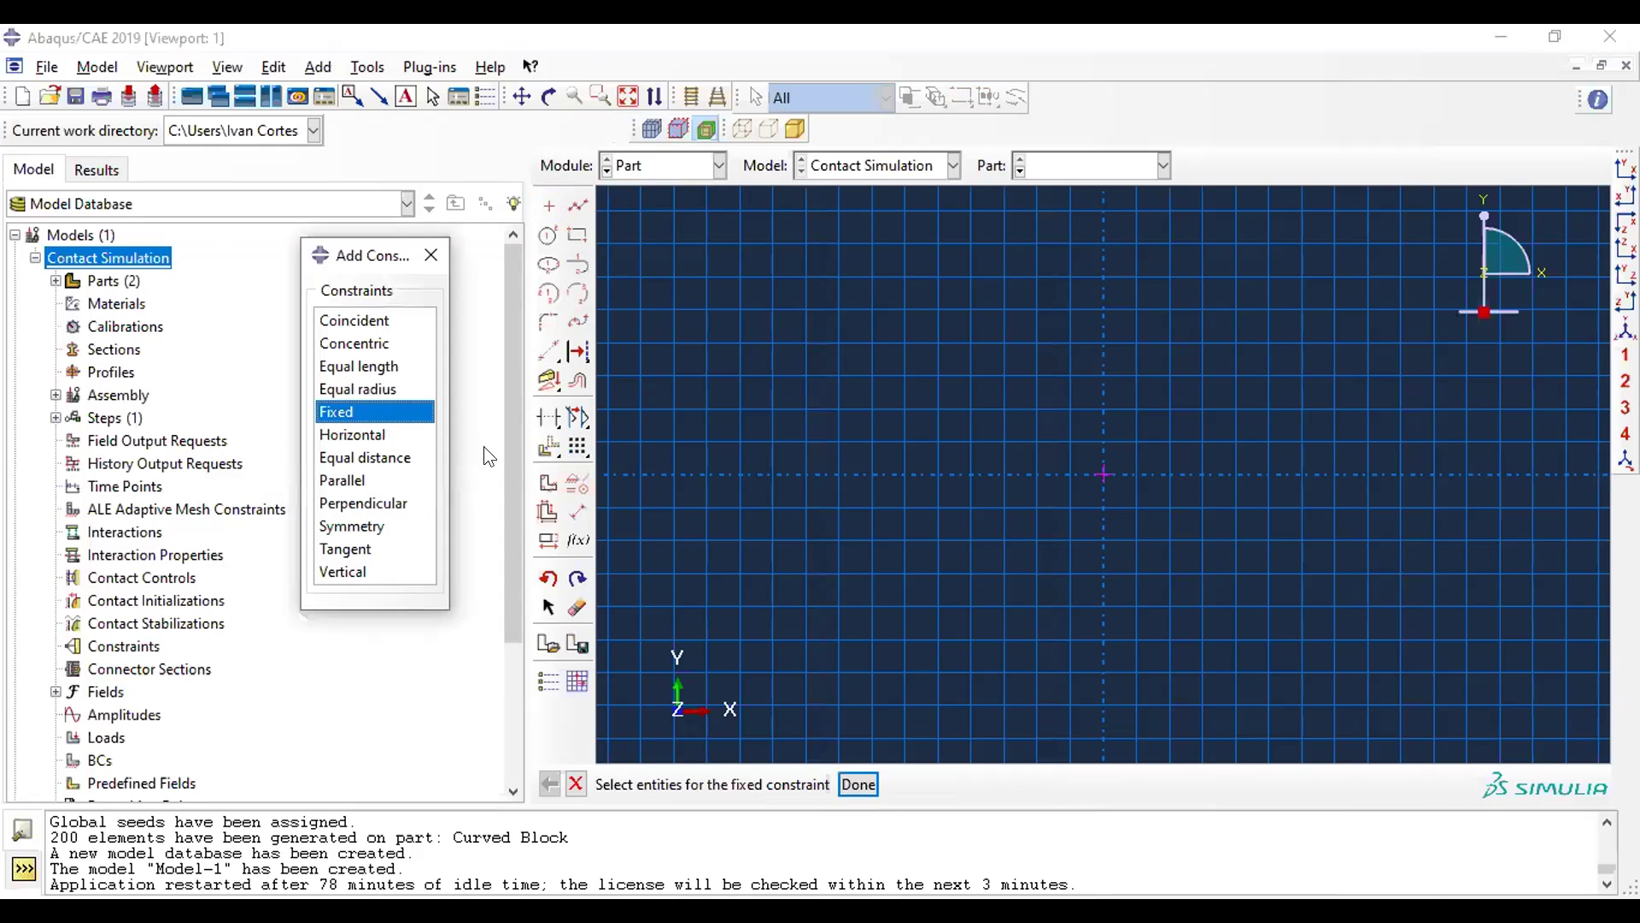
click(1099, 469)
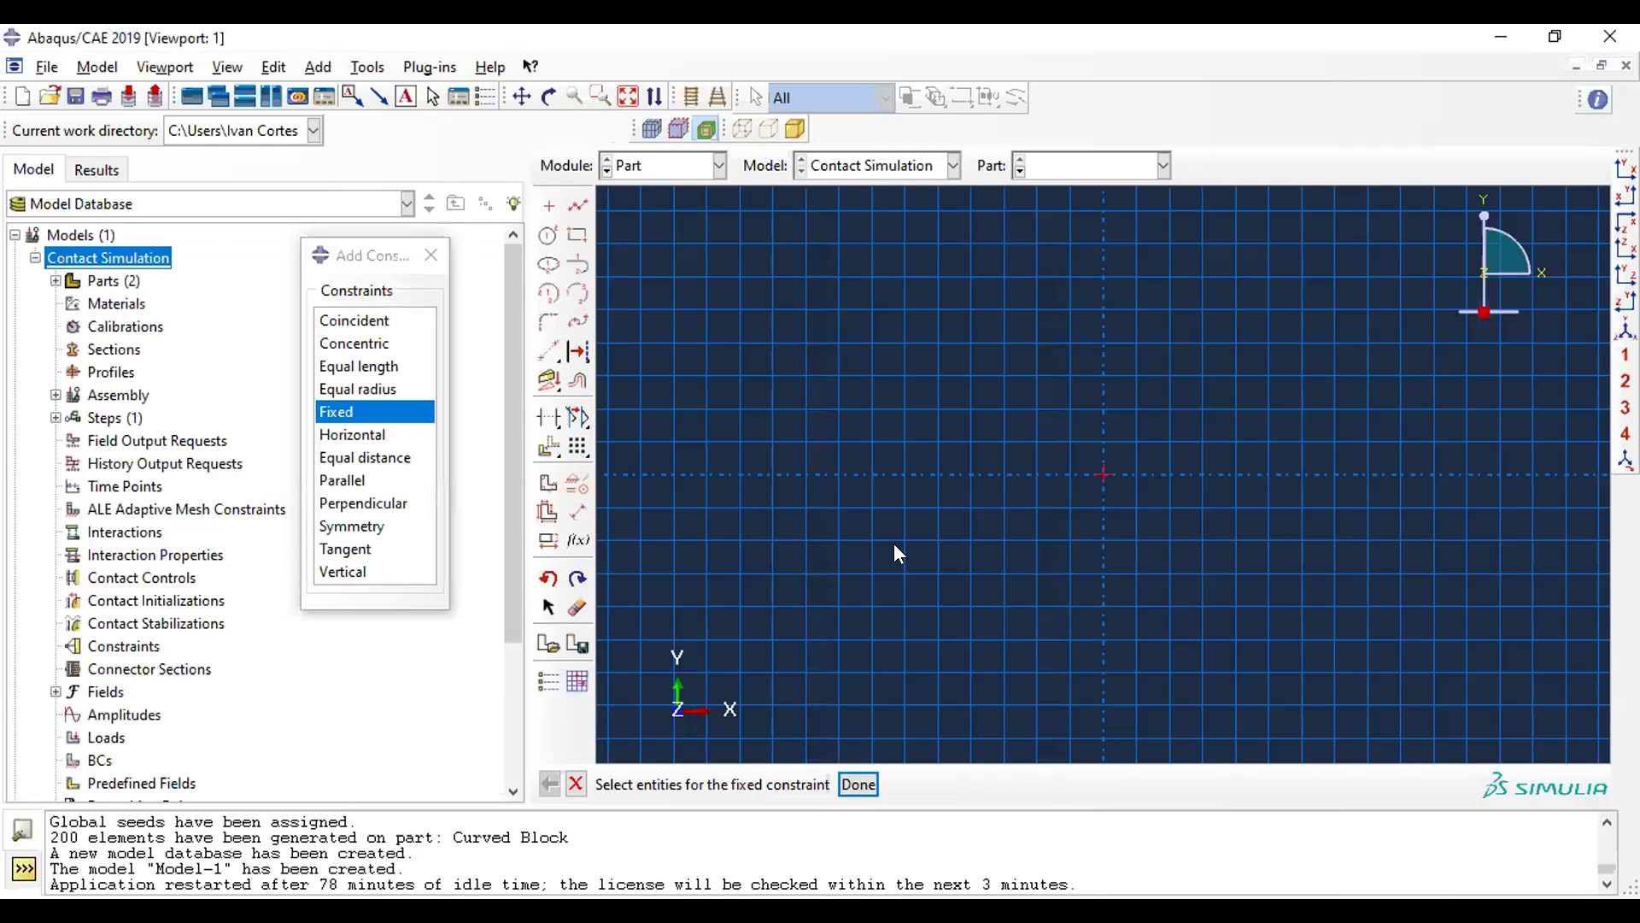
click(429, 248)
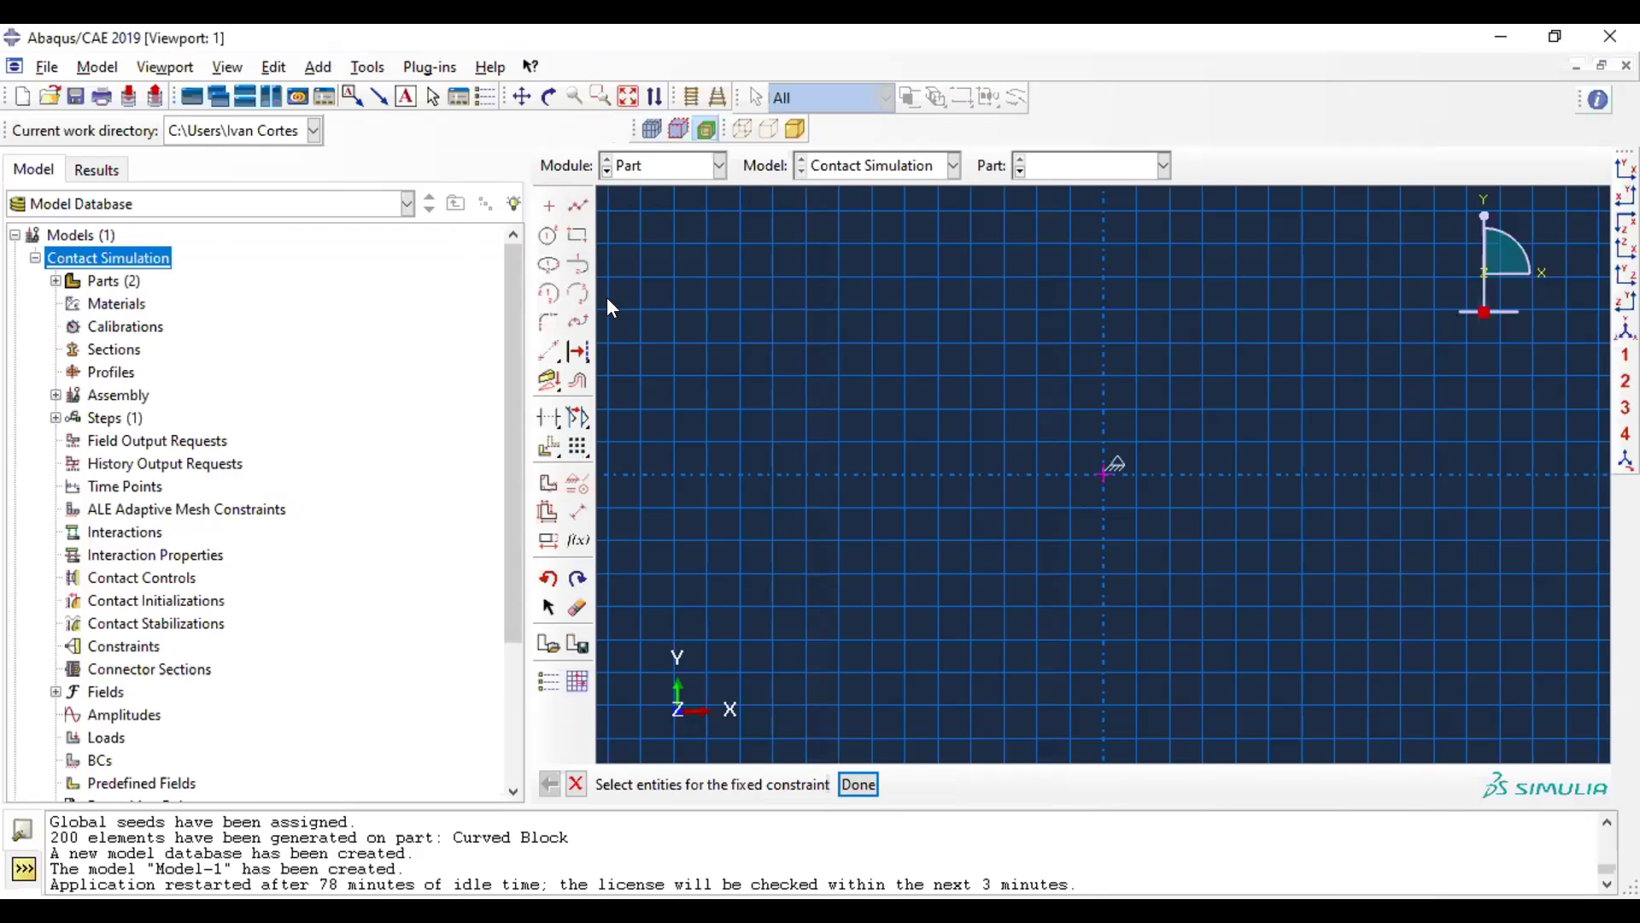
- Sketch a circle centred on the fixed origin point, with its perimeter passing through 8,0
click(548, 236)
click(1103, 474)
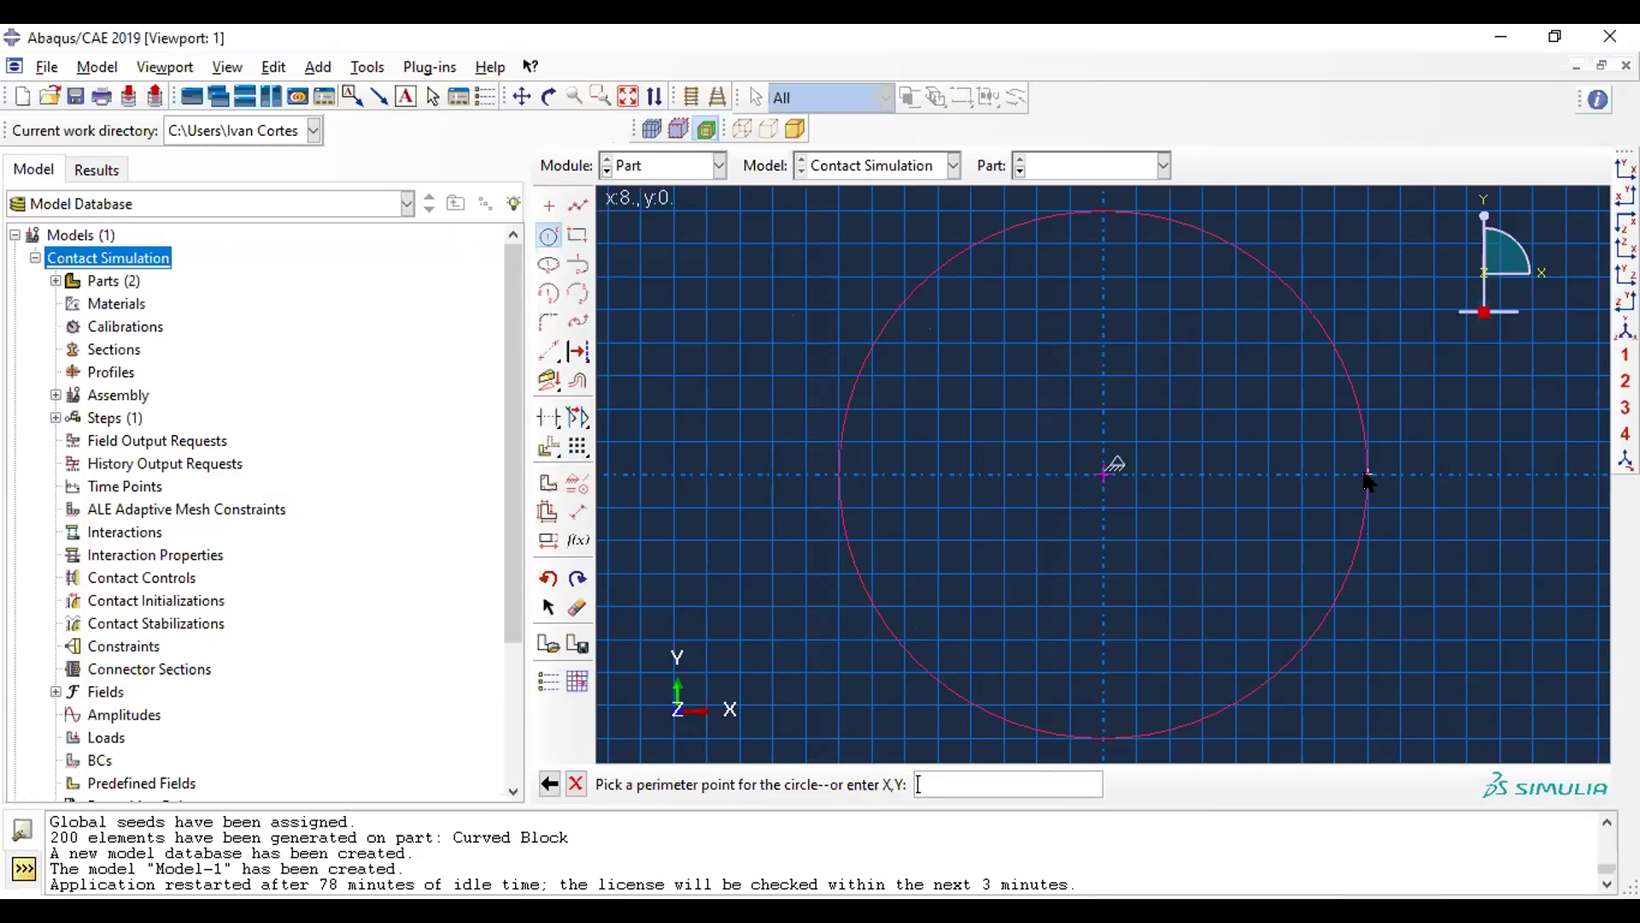
click(1365, 475)
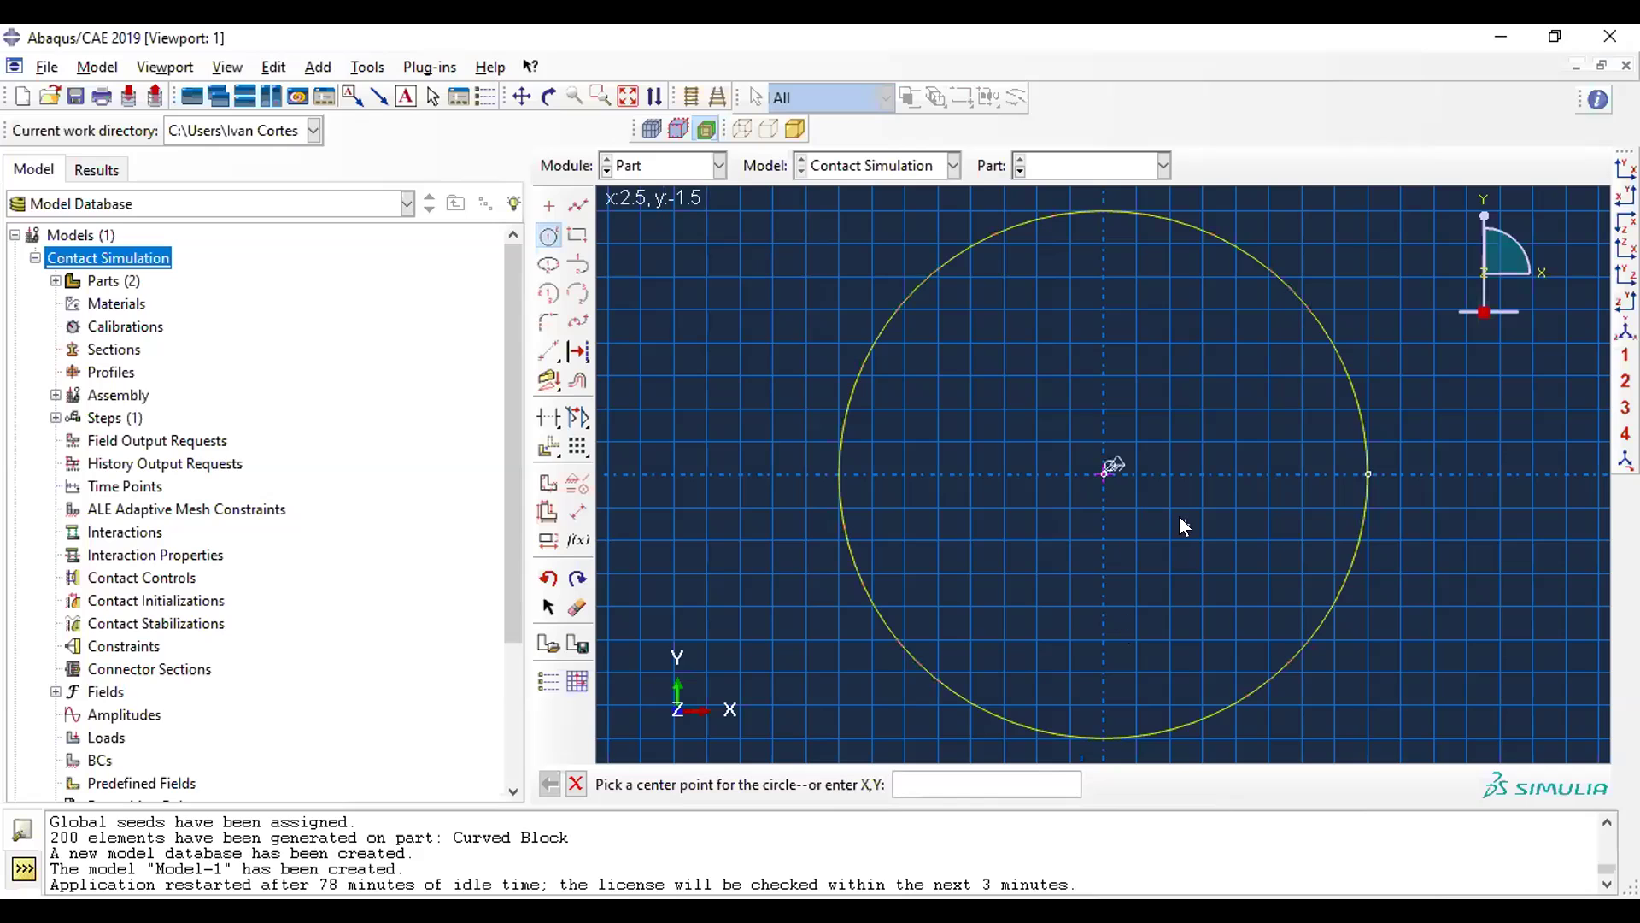
key(Escape)
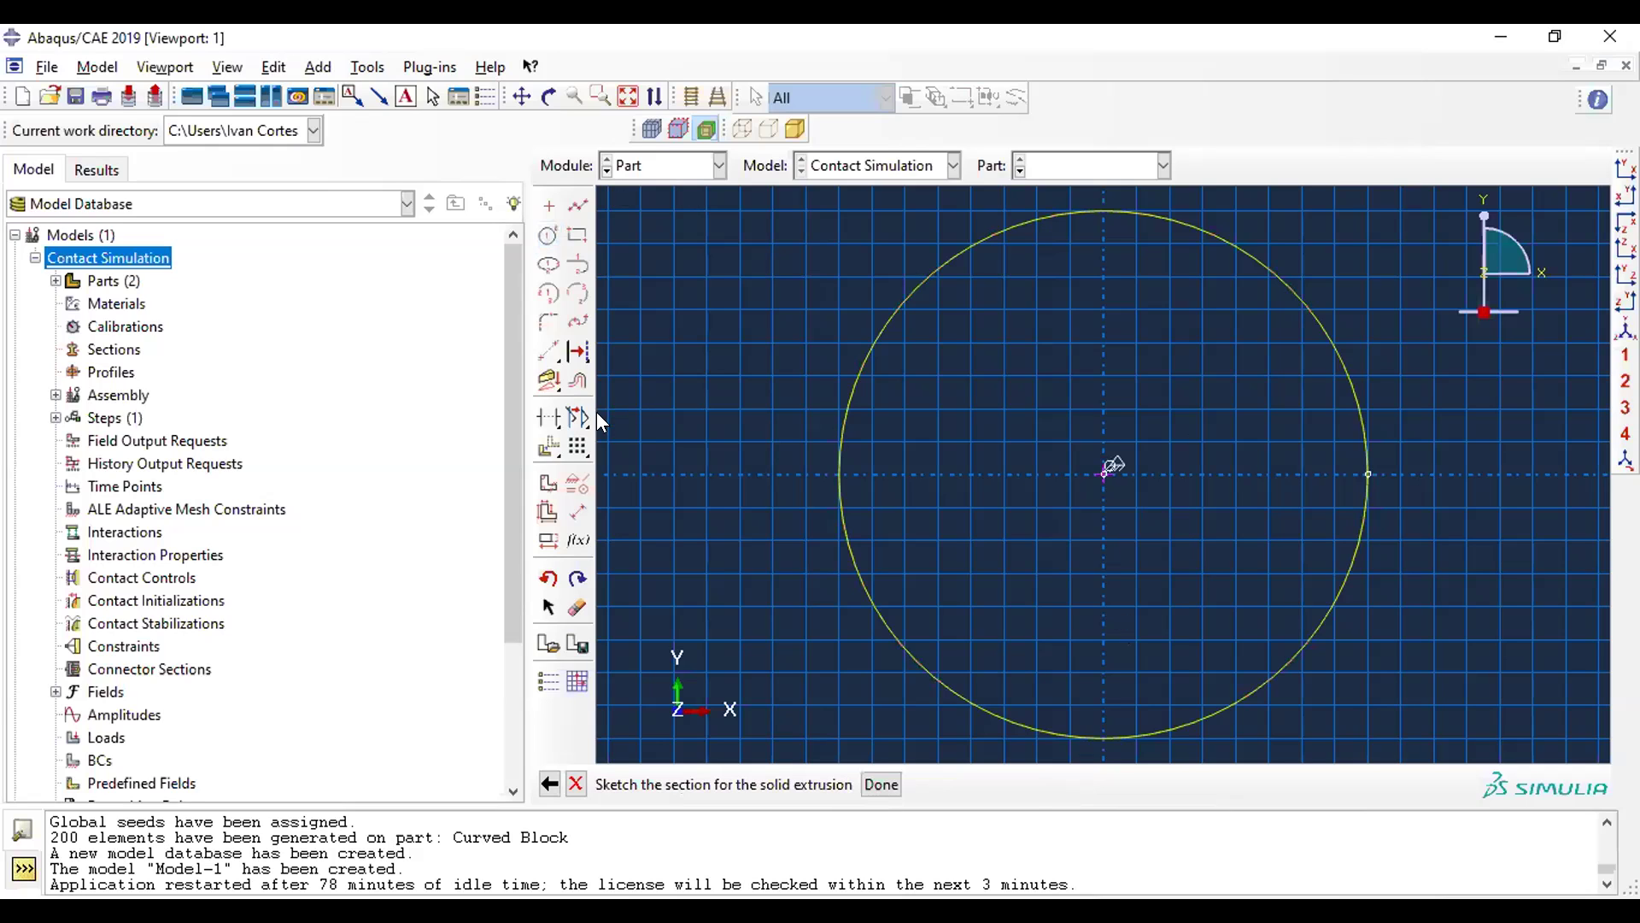
- Dimension the circle's radius and set it to 10
click(578, 513)
click(1328, 328)
click(1391, 266)
text(10)
key(Return)
scroll(1365, 437, down, 3)
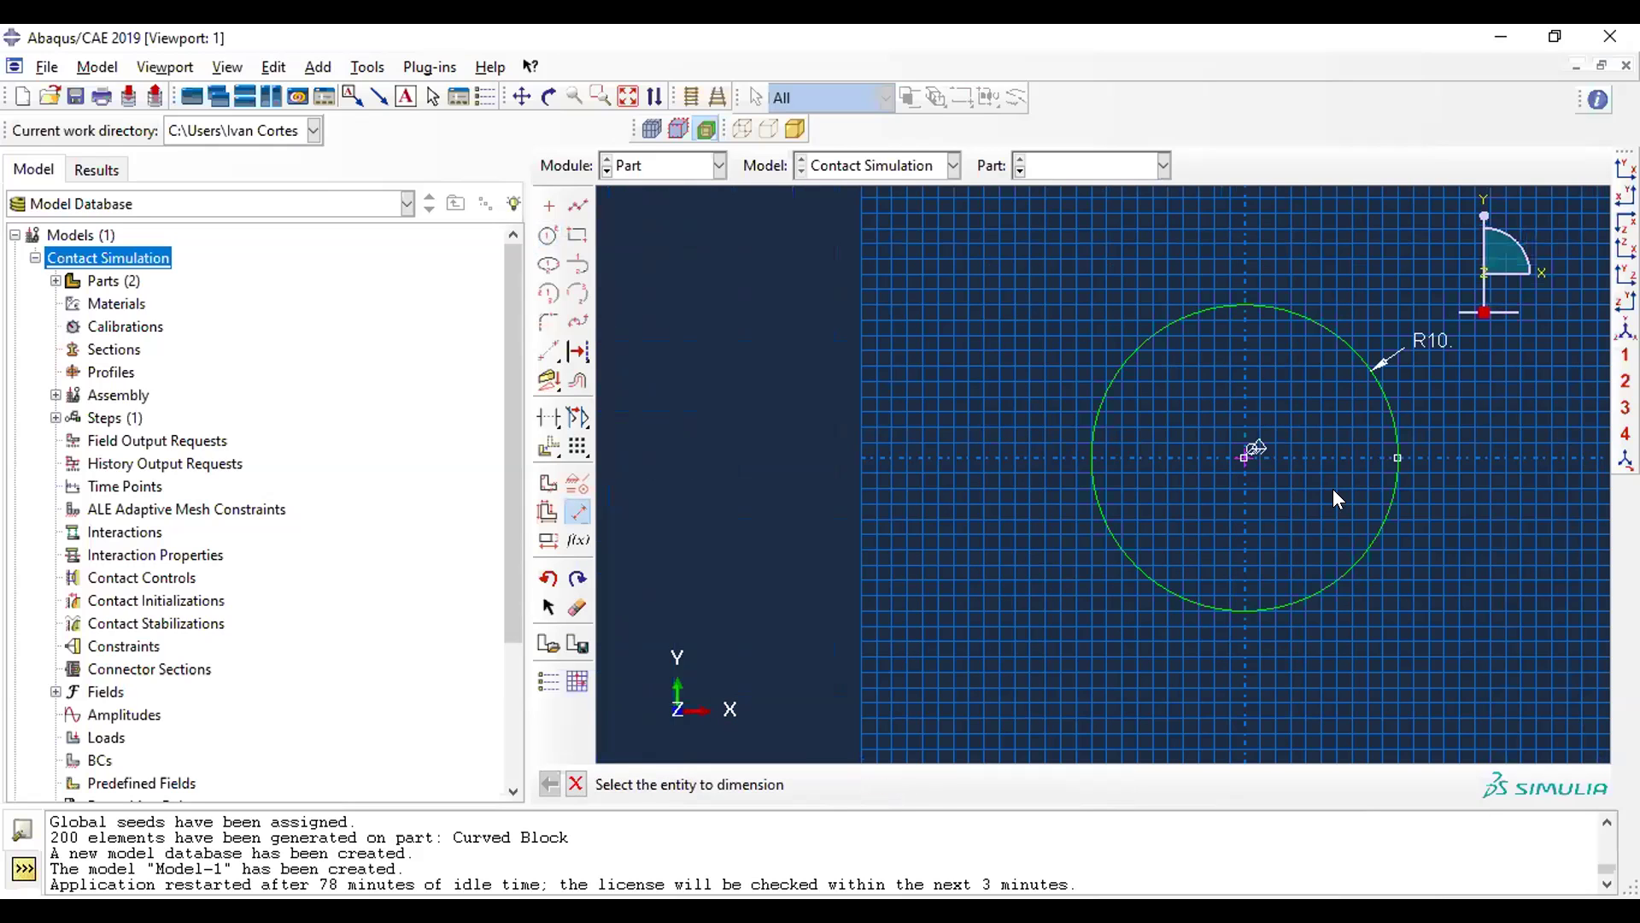
mouse_move(1352, 520)
ctrl+alt+middle_down()
mouse_move(1232, 438)
mouse_move(1211, 460)
ctrl+alt+middle_up()
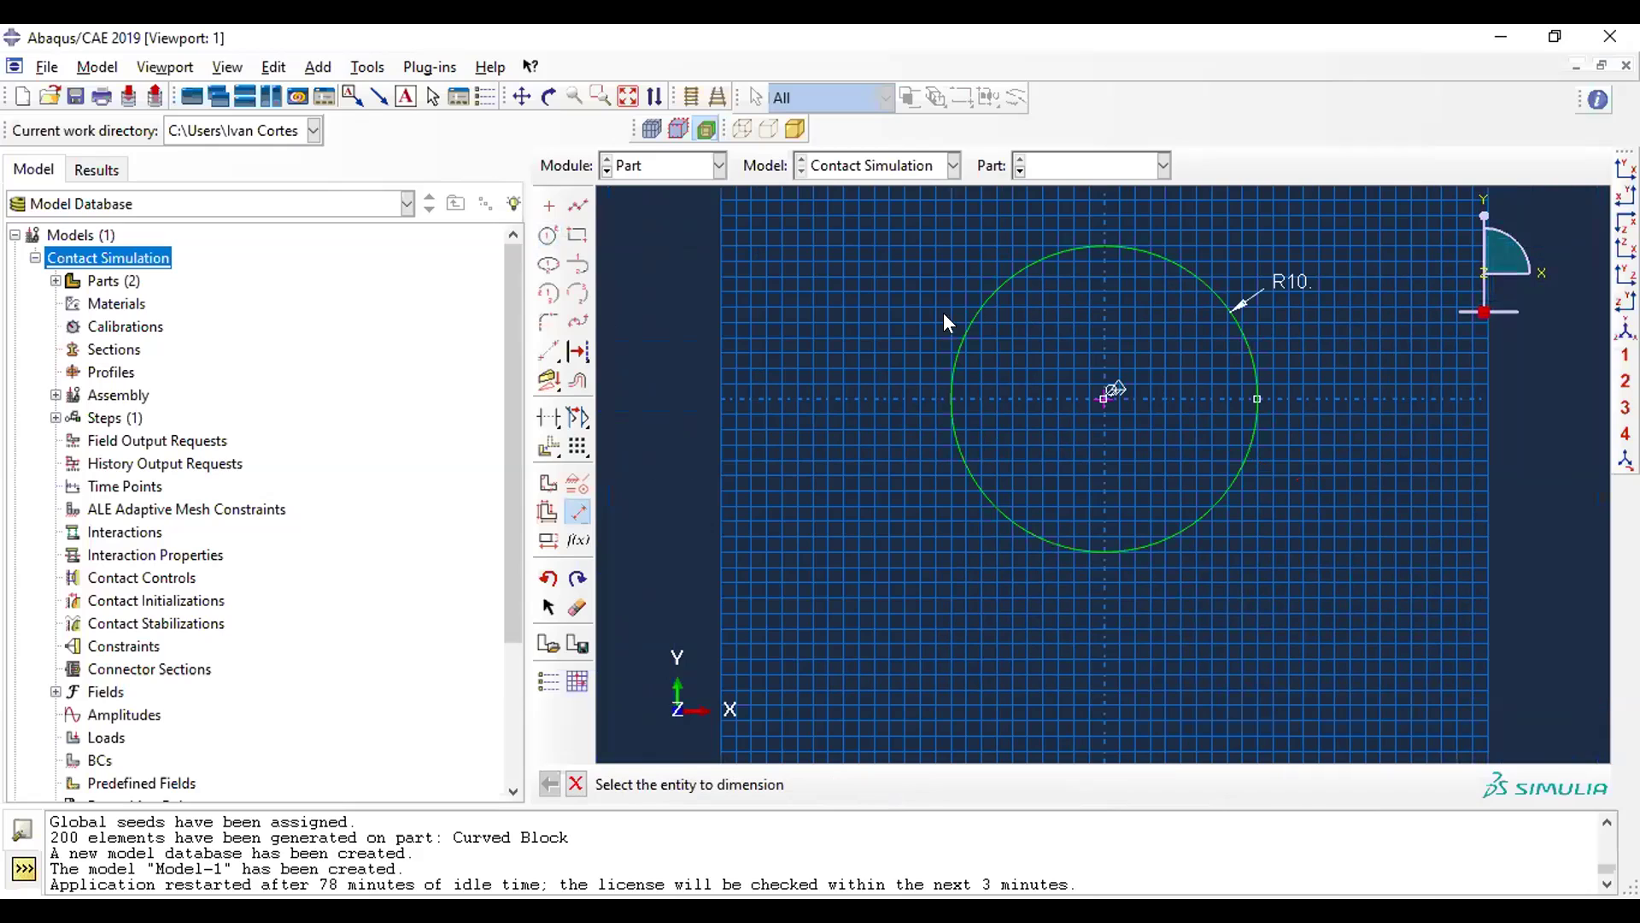
- Place a point at -10,0, where the circle's left side crosses the horizontal axis
click(548, 208)
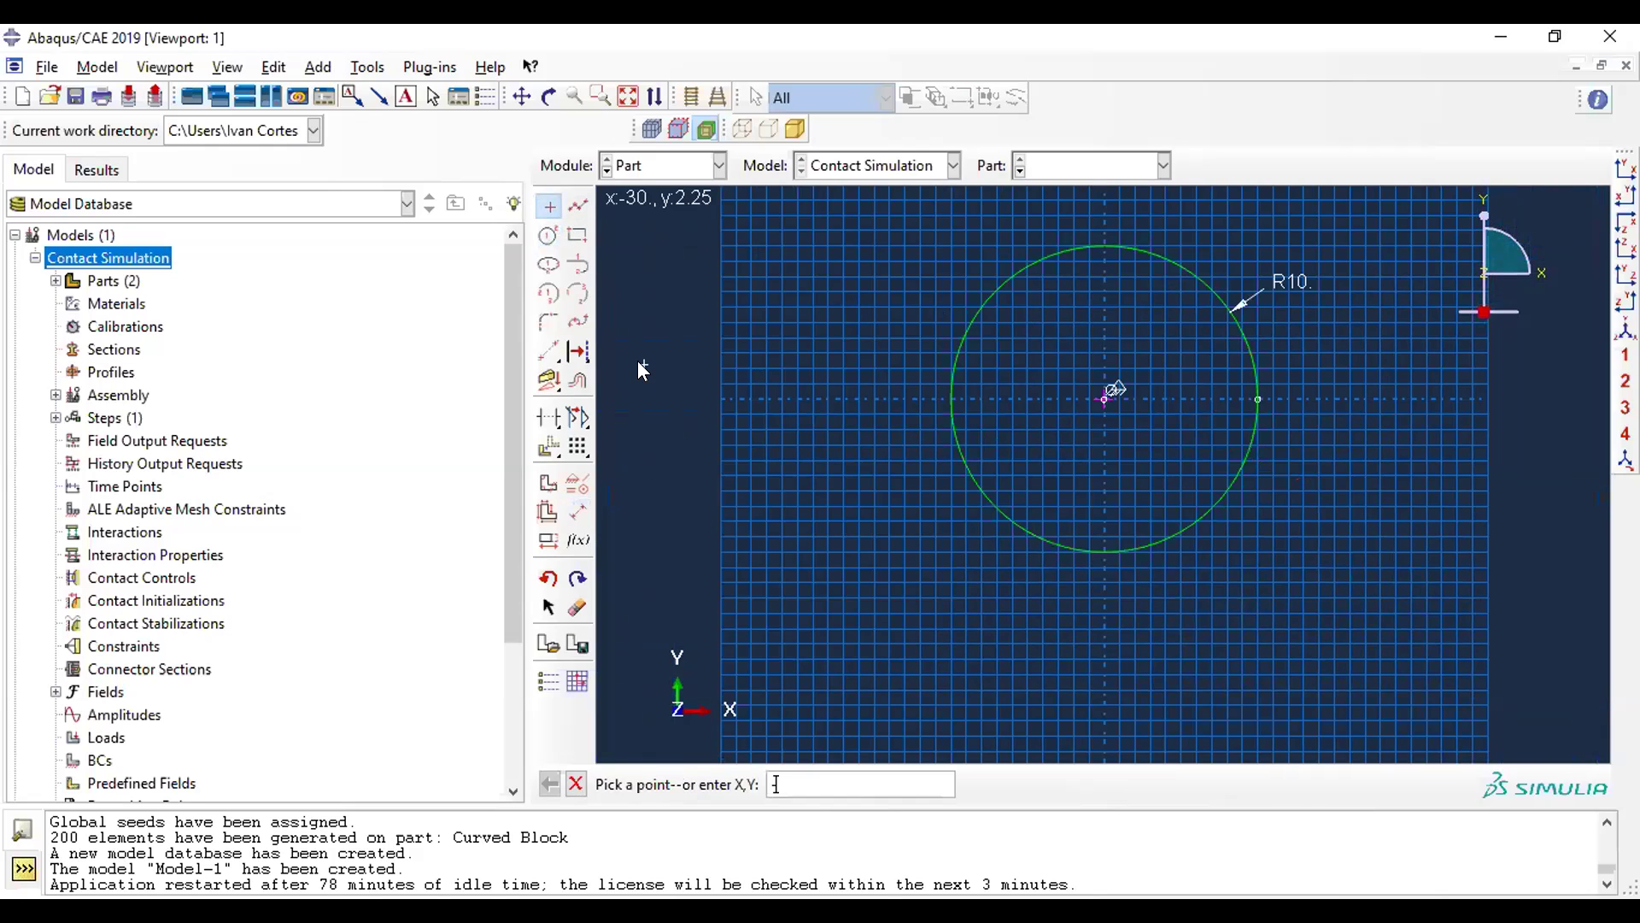
text(-10,0)
key(Return)
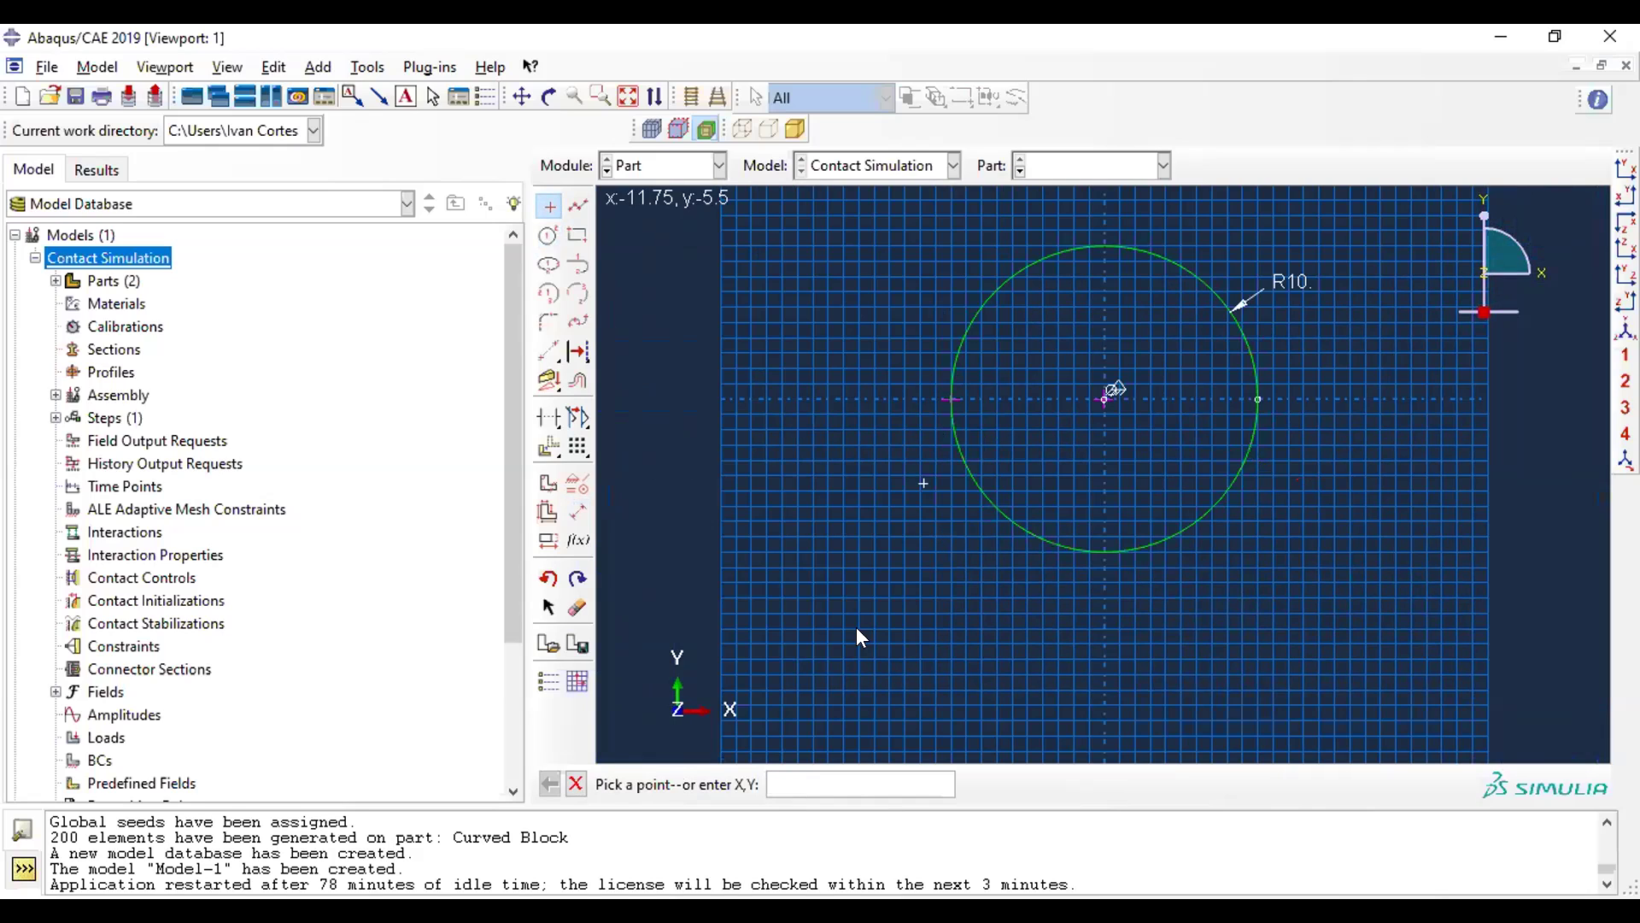
key(Escape)
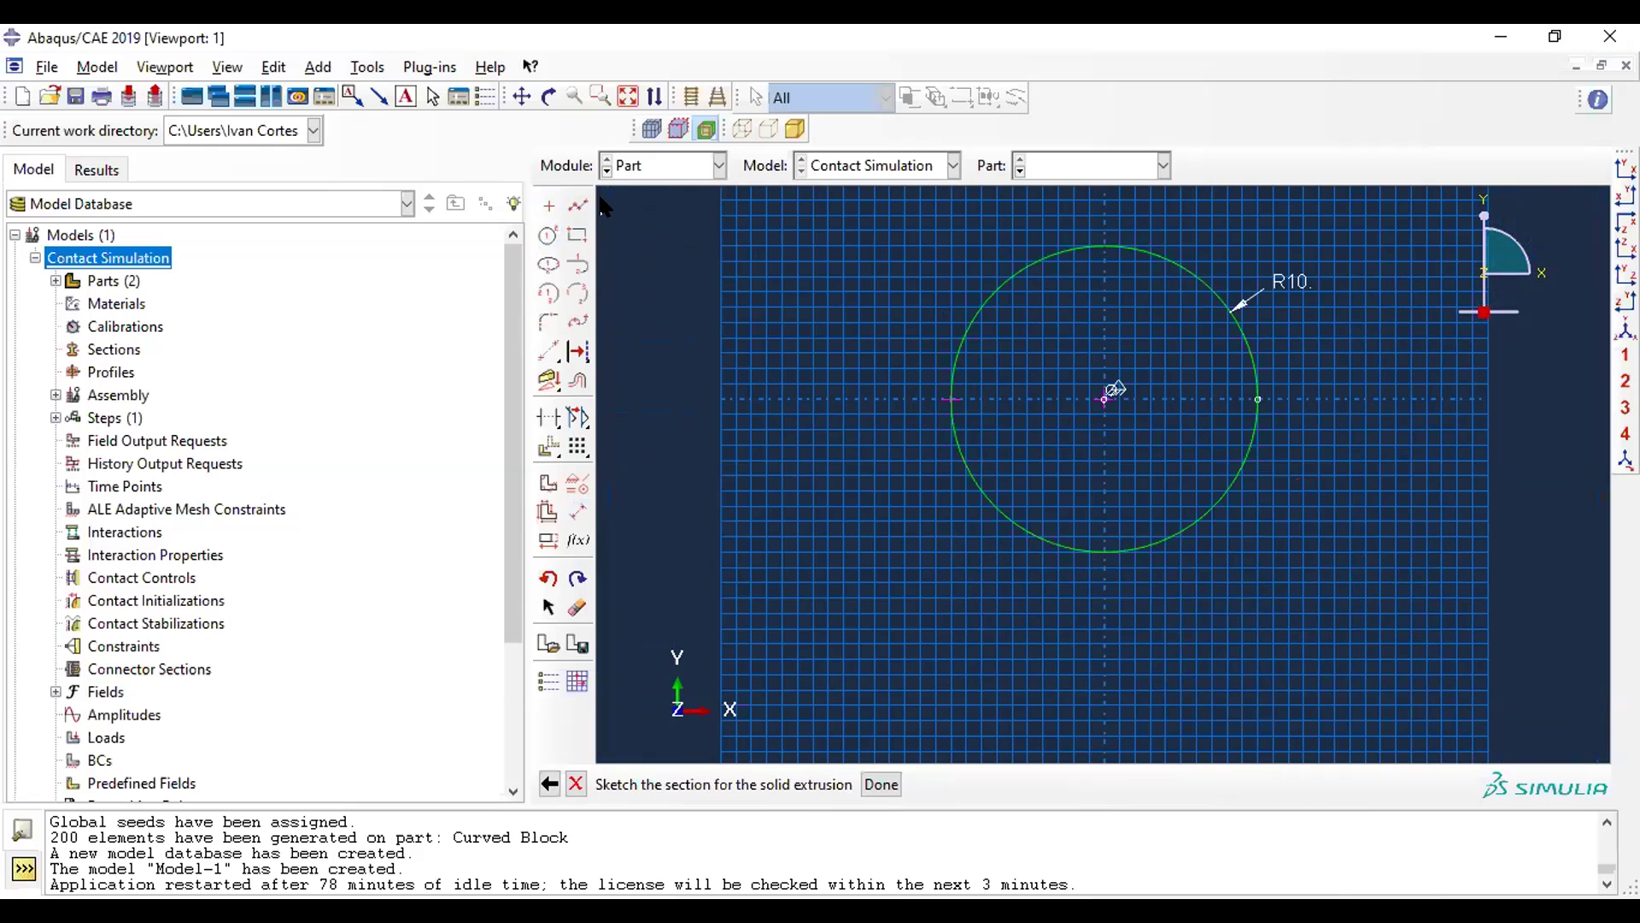
- Sketch a rectangle from the point at -10,0 to a corner below and slightly beyond the circle's right side
click(577, 235)
click(952, 399)
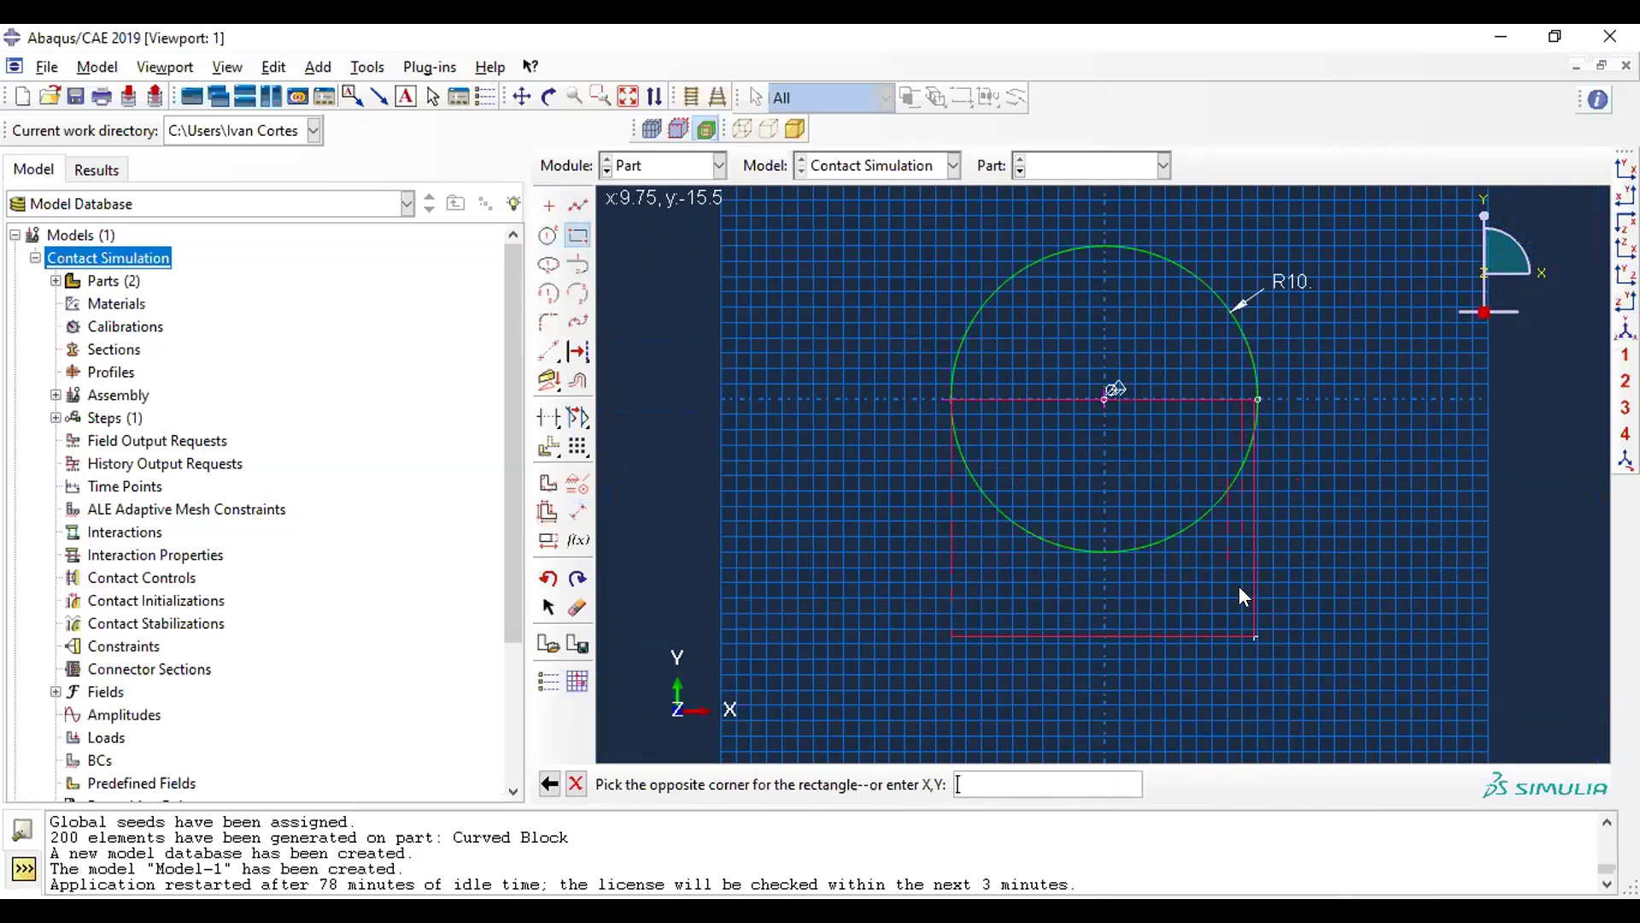
click(1270, 616)
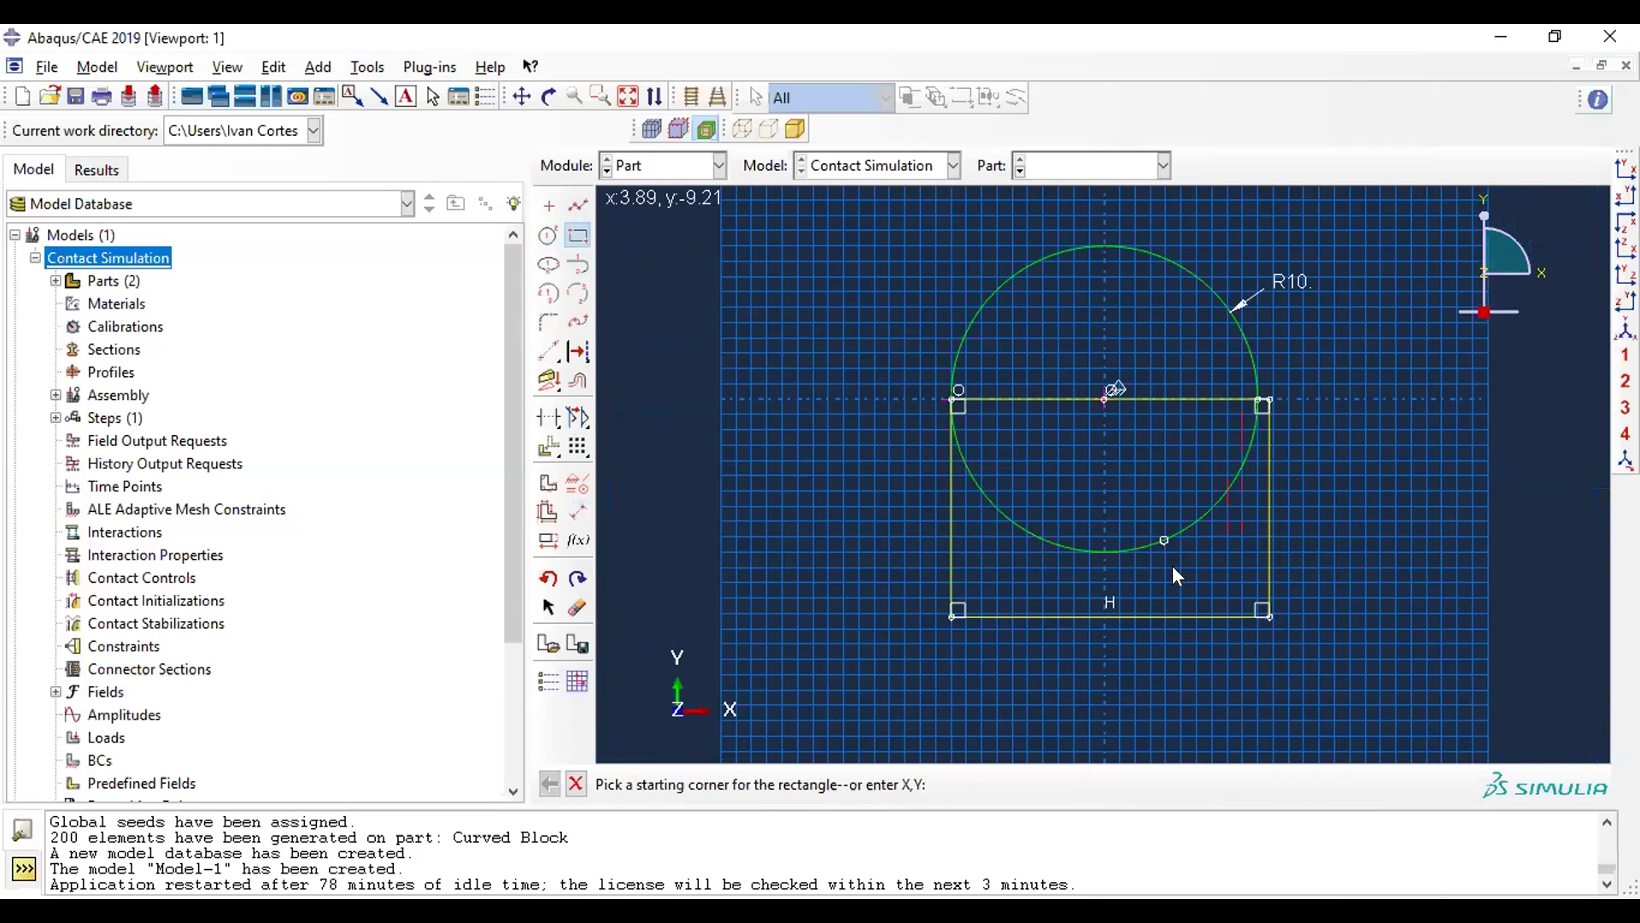
key(Escape)
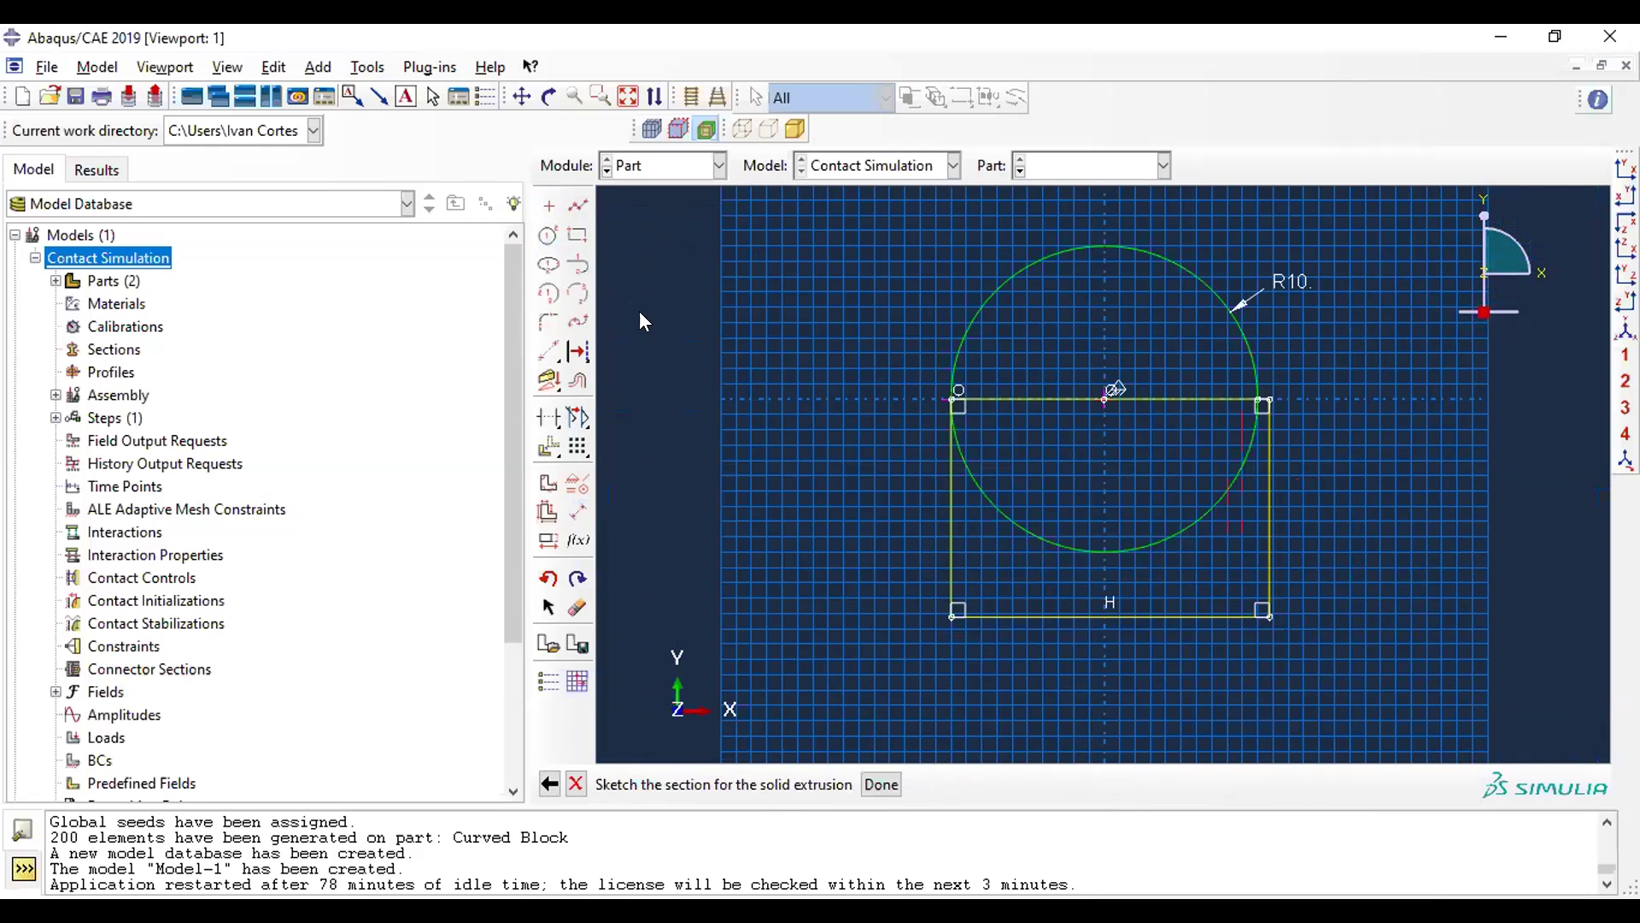
- Apply a Fixed constraint to the rectangle's upper-left corner point
click(578, 483)
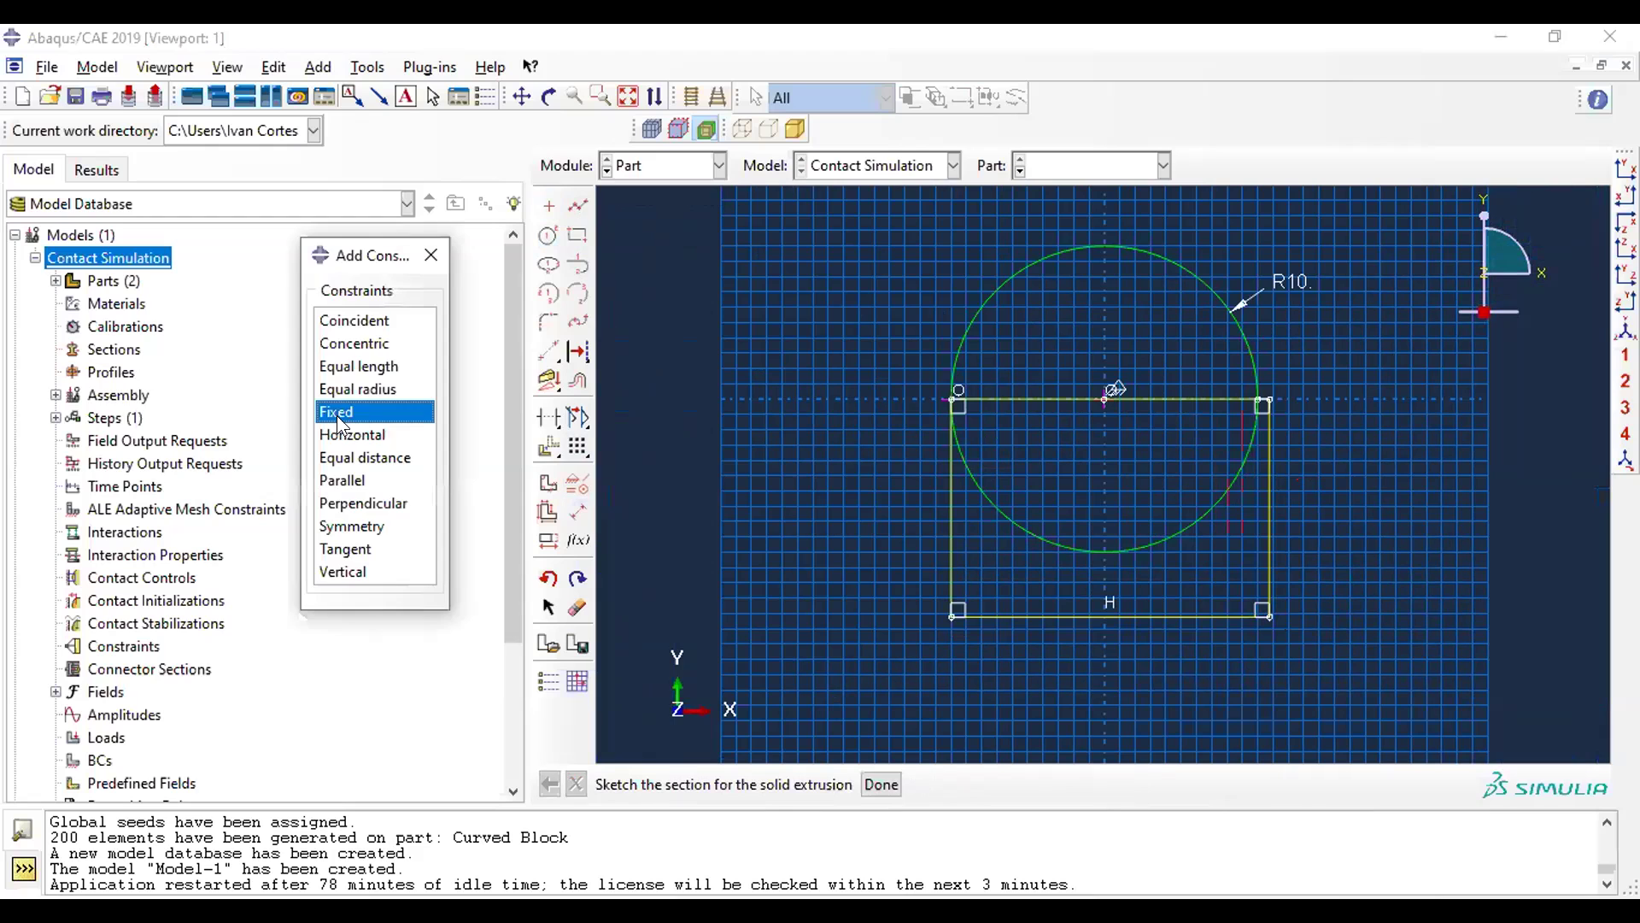
click(339, 413)
scroll(1020, 411, up, 3)
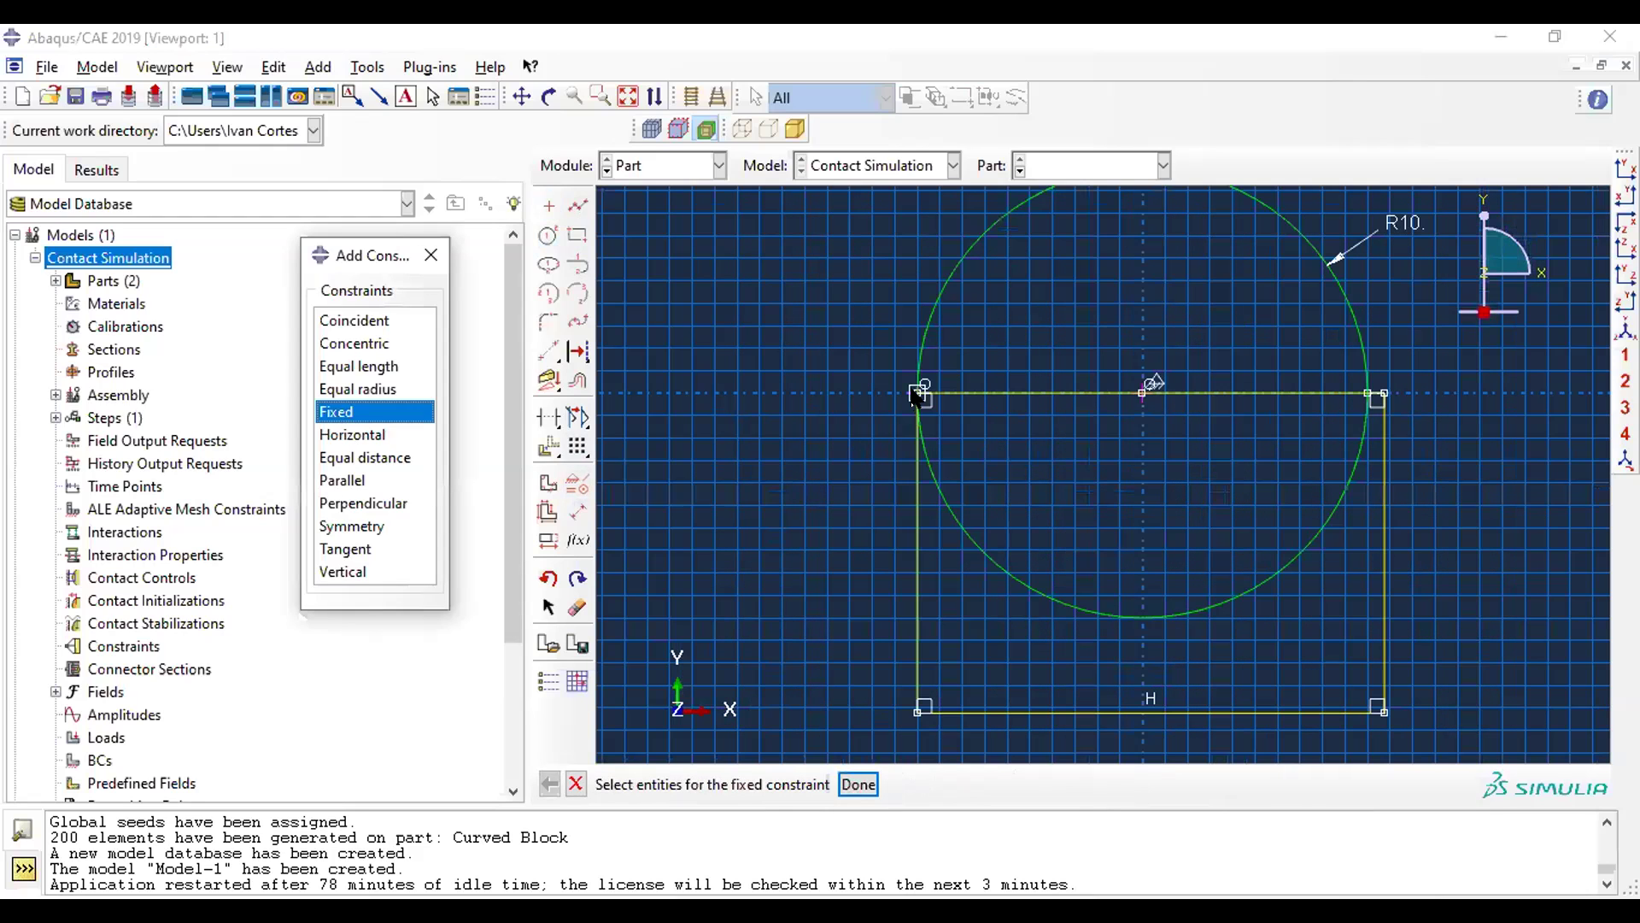
click(917, 394)
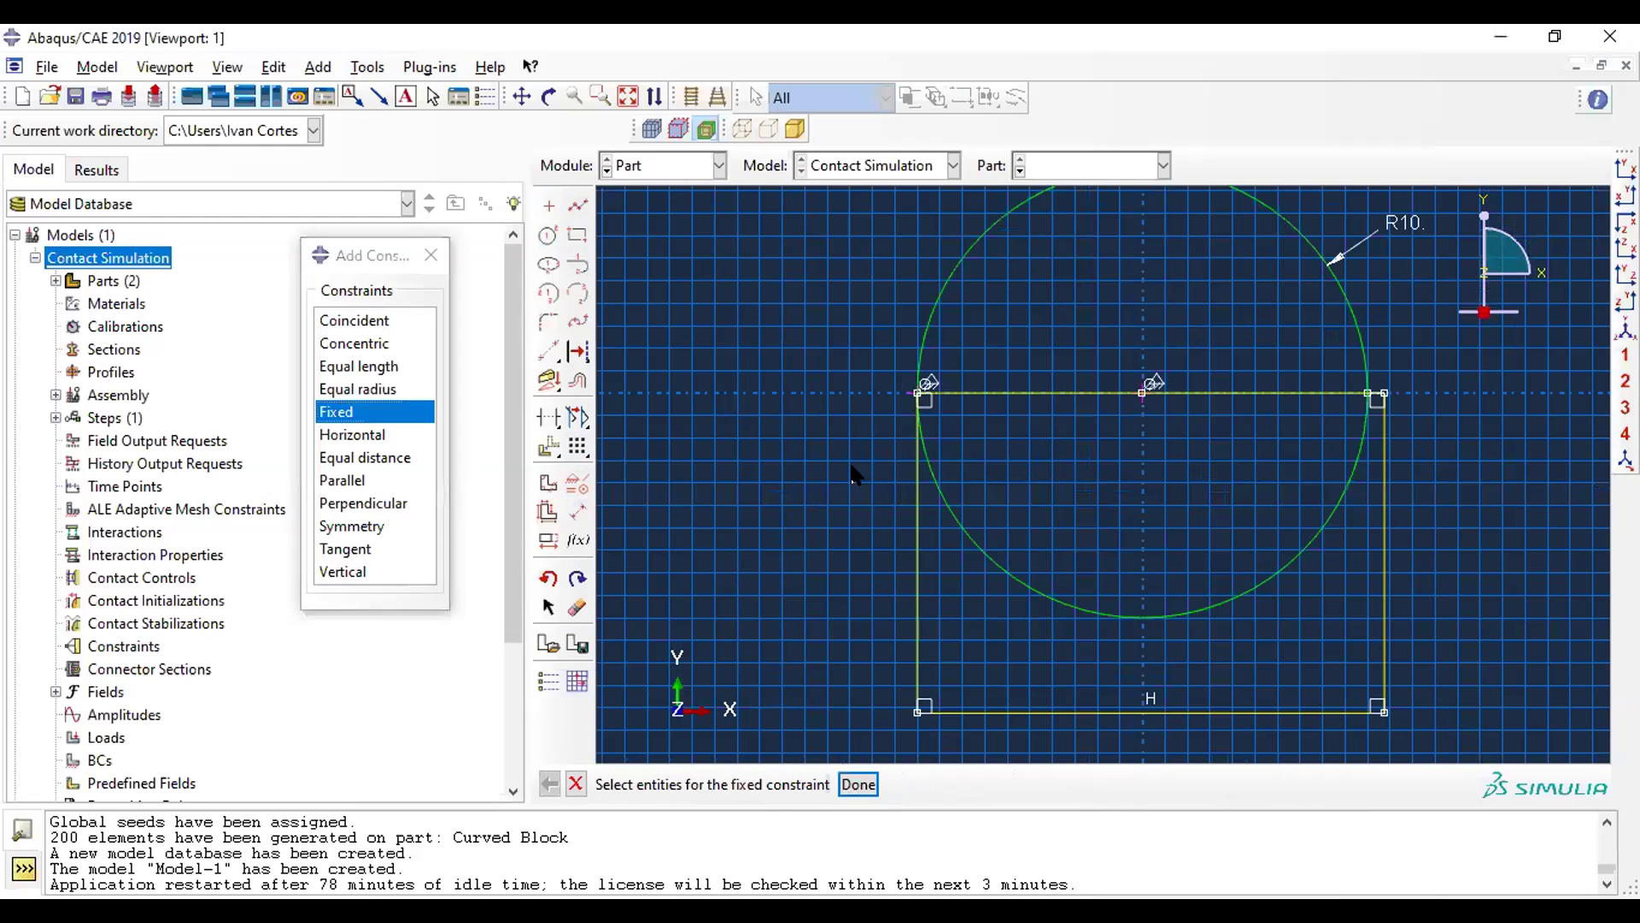
click(434, 253)
- Dimension the rectangle's left edge and set its length to 15
scroll(1241, 621, down, 2)
mouse_move(1241, 620)
middle_down()
mouse_move(1179, 538)
mouse_move(932, 551)
middle_up()
click(926, 547)
click(870, 518)
text(15)
key(Return)
- Dimension the rectangle's bottom edge, set its length to 20, and end dimensioning
click(1049, 626)
click(1059, 683)
text(20)
key(Return)
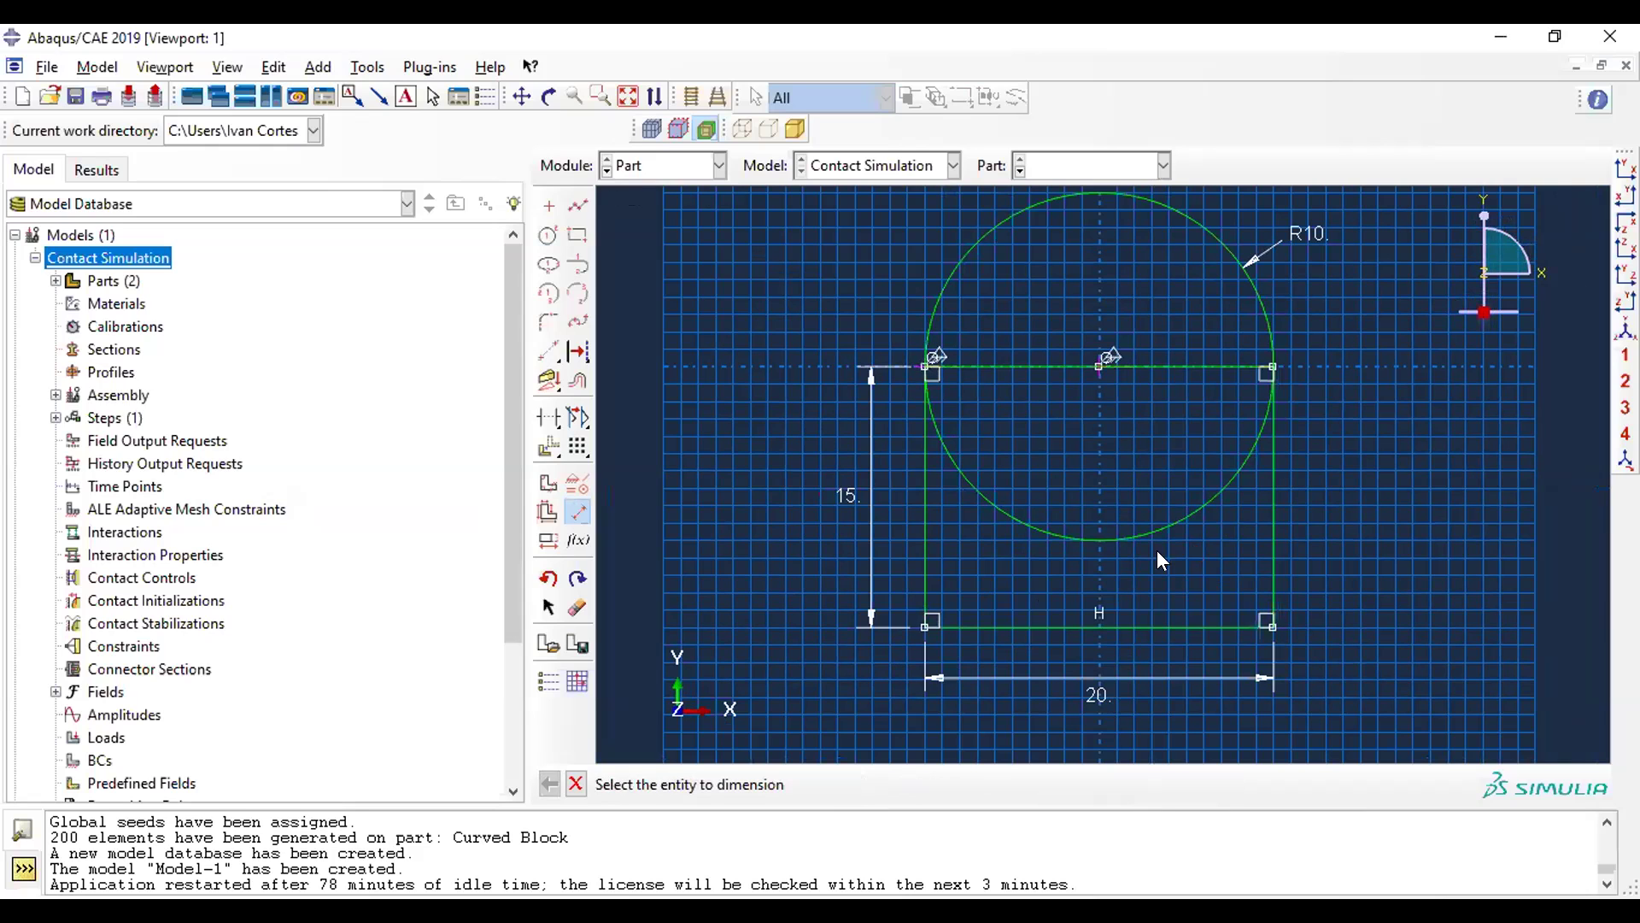
middle_click(1331, 447)
scroll(1061, 360, down, 2)
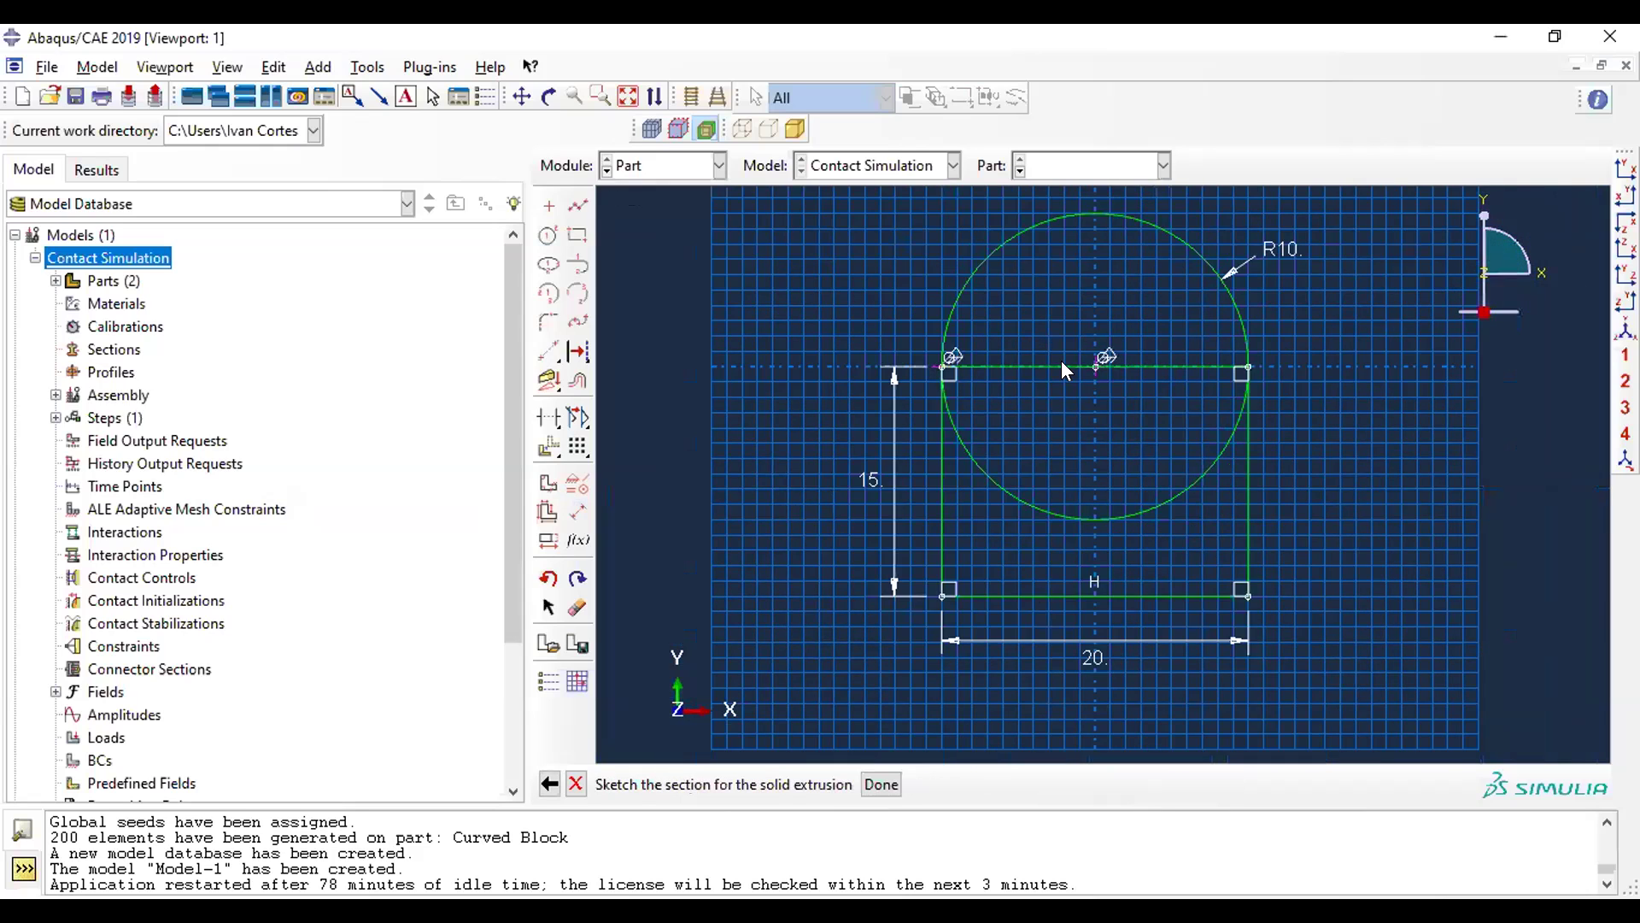
- Trim away the circle's lower half and the rectangle's top edge to leave an arched outline
click(548, 417)
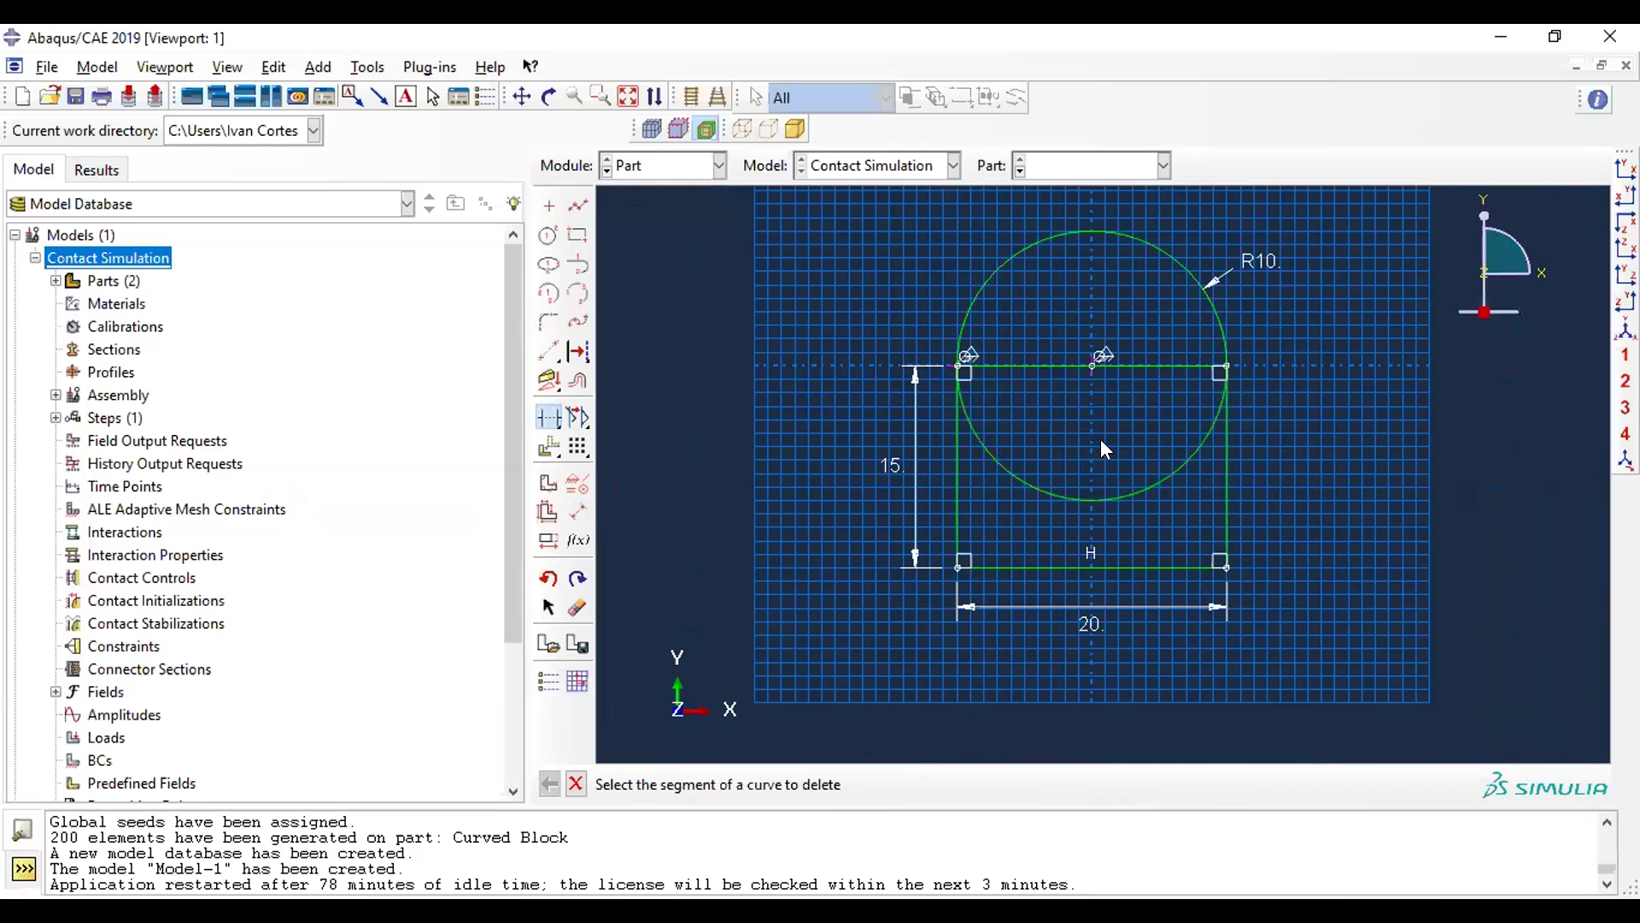
scroll(1164, 497, up, 2)
click(1160, 490)
click(1121, 339)
- Dimension the remaining top arc with a radius of 10 and end dimensioning
click(578, 513)
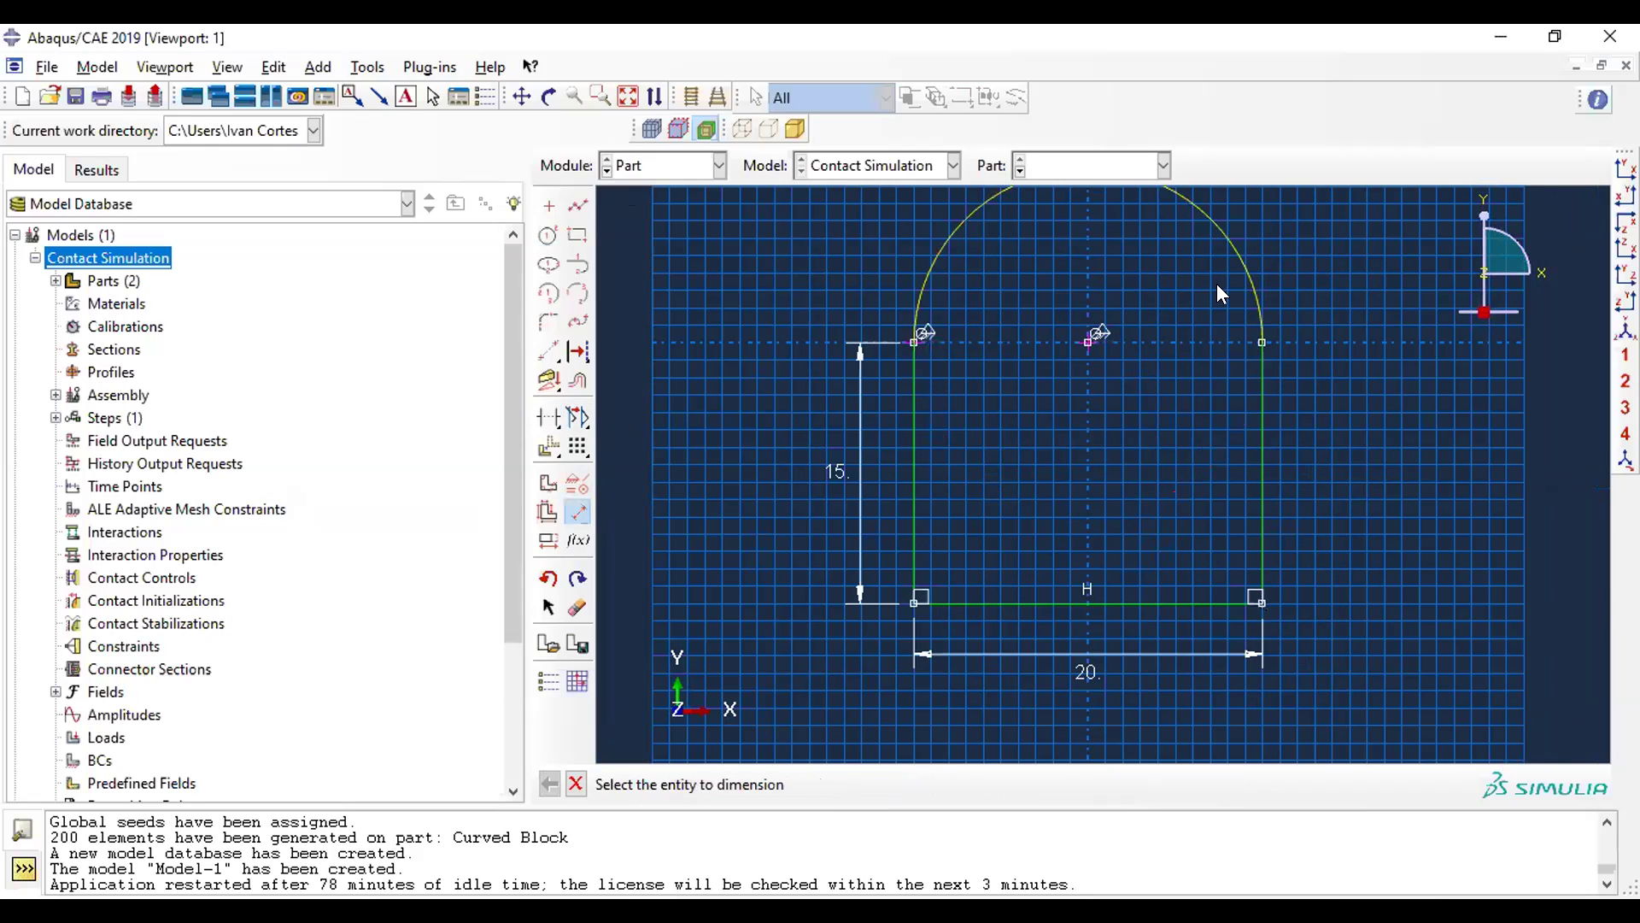
click(1250, 266)
click(1318, 238)
key(Return)
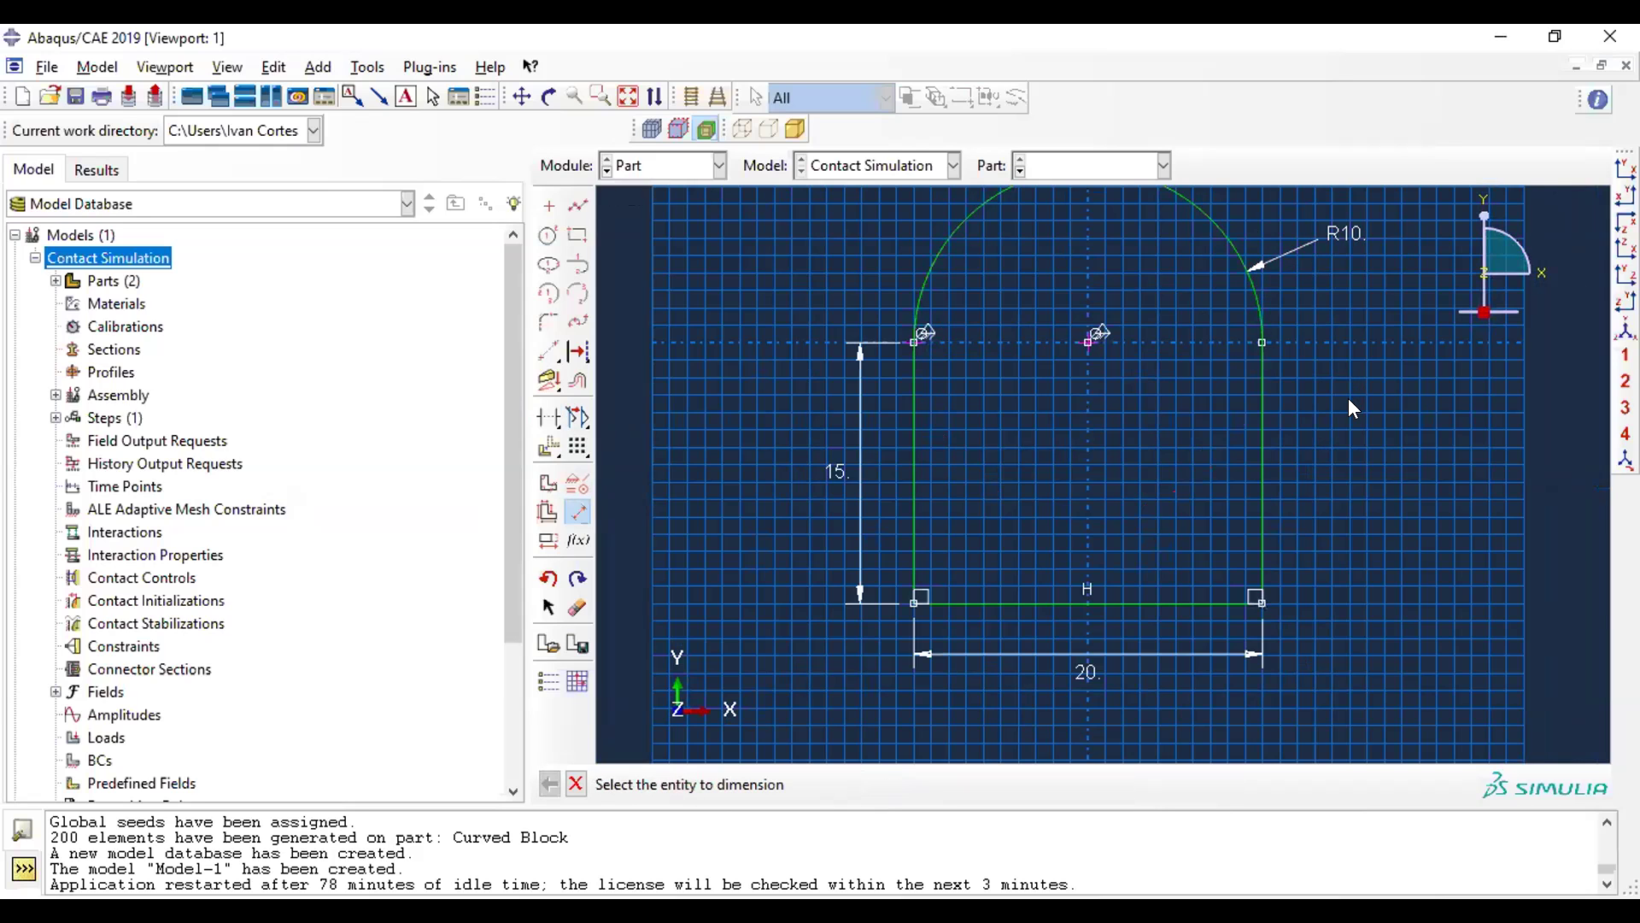
scroll(1348, 398, down, 2)
mouse_move(1248, 424)
middle_down()
mouse_move(1183, 439)
mouse_move(942, 564)
middle_up()
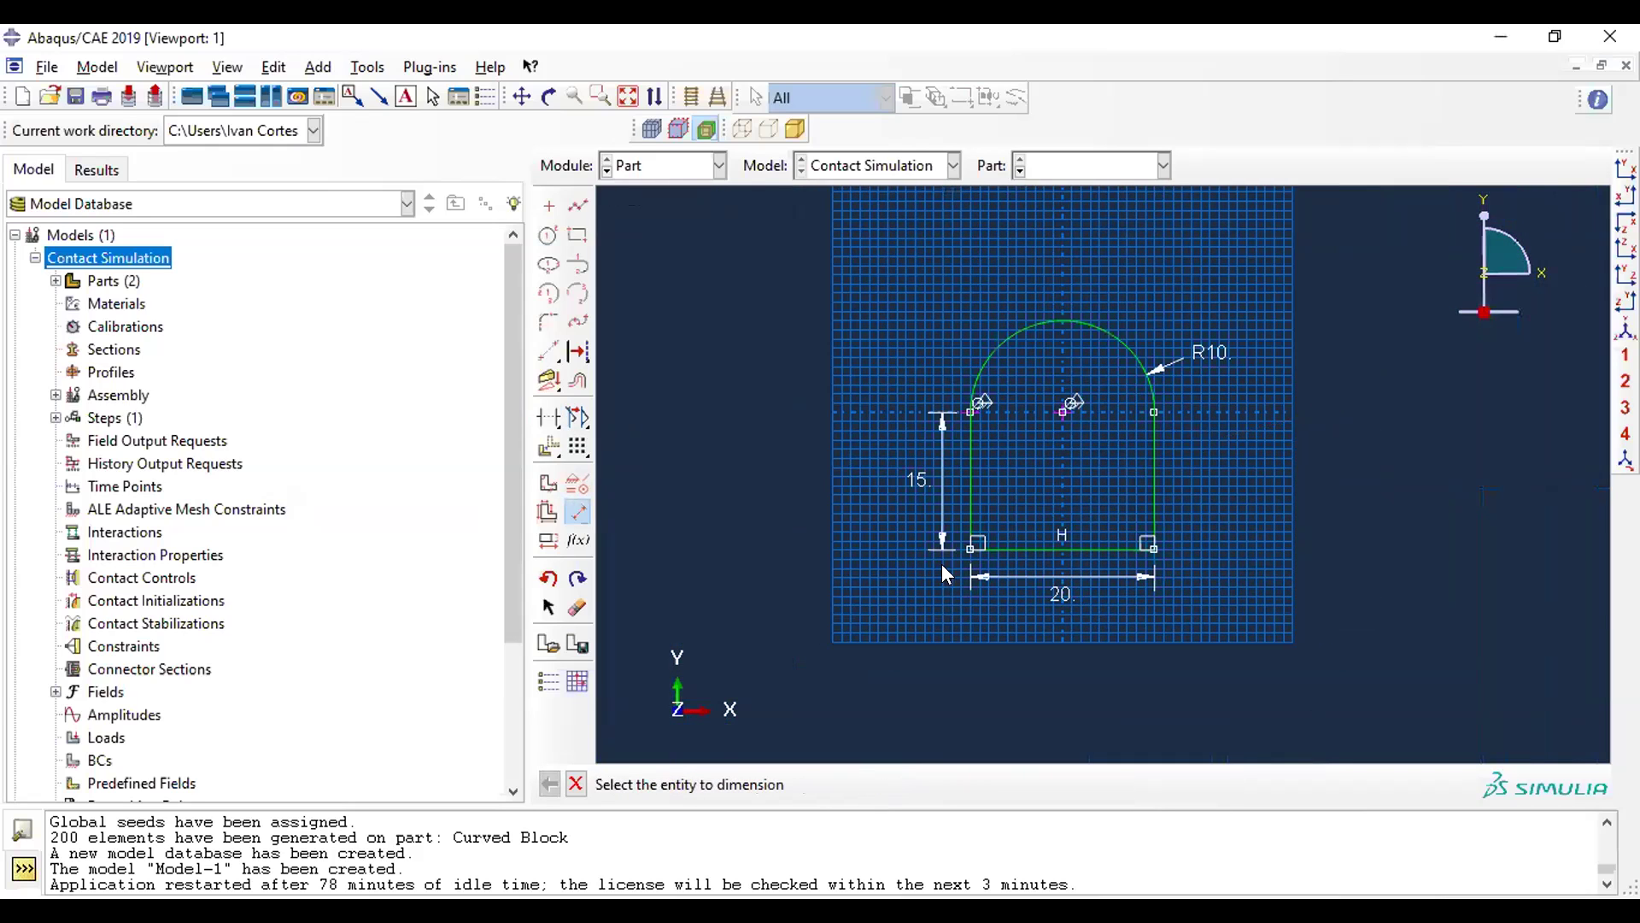
scroll(1046, 469, up, 2)
key(Escape)
- Finish the Curved Block section sketch and extrude it to a depth of 20
middle_click(1047, 470)
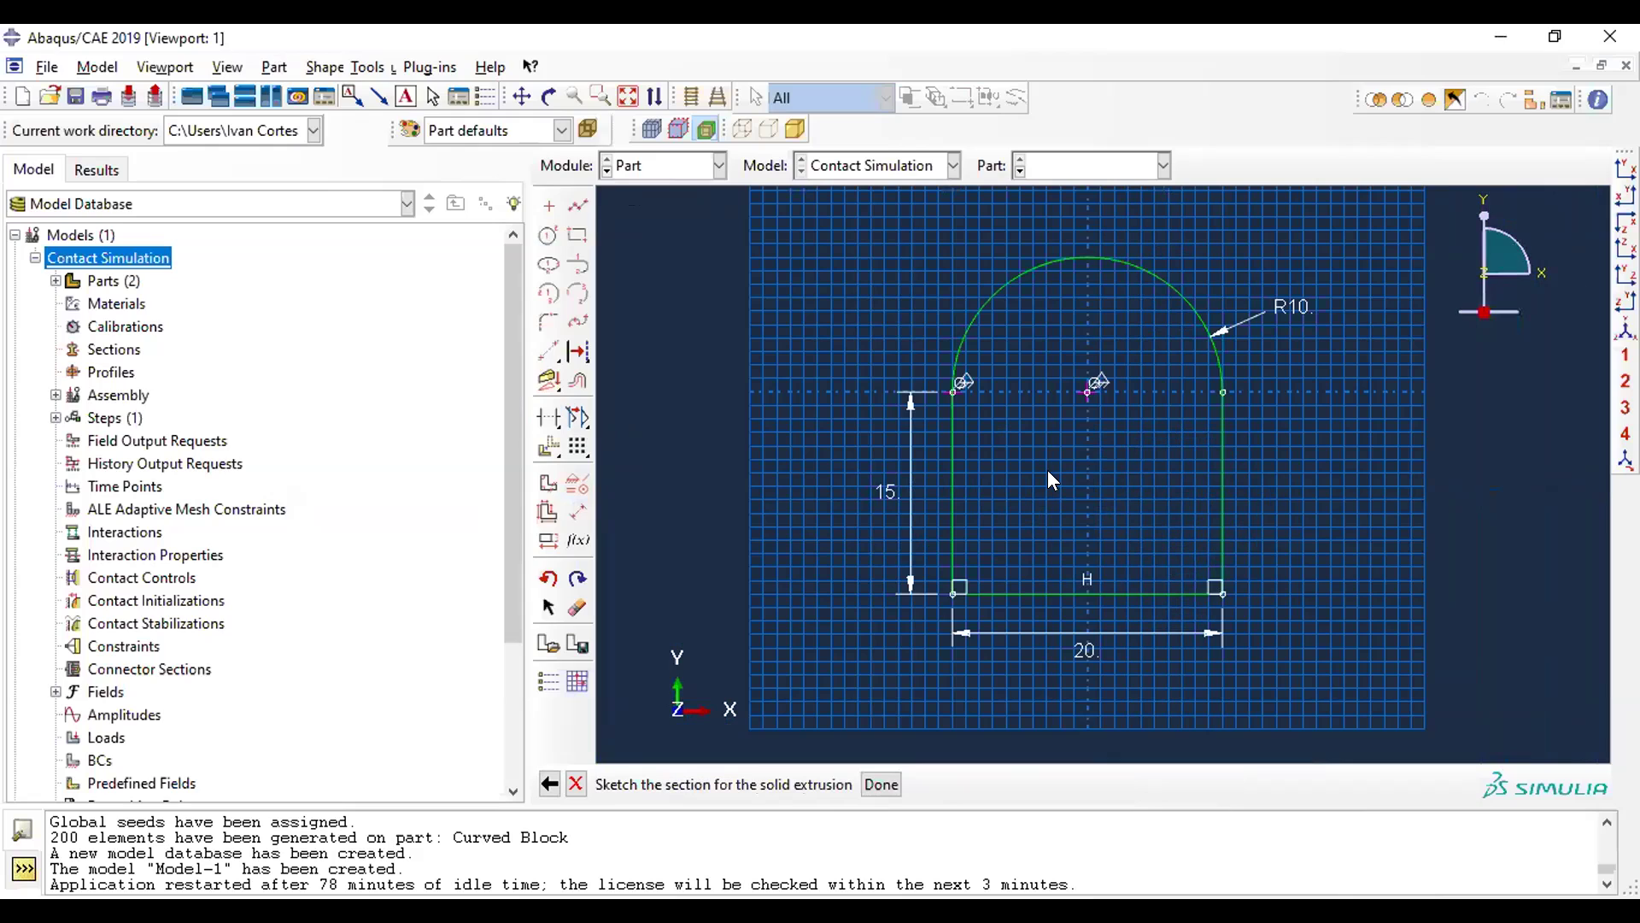
drag(451, 282, 744, 326)
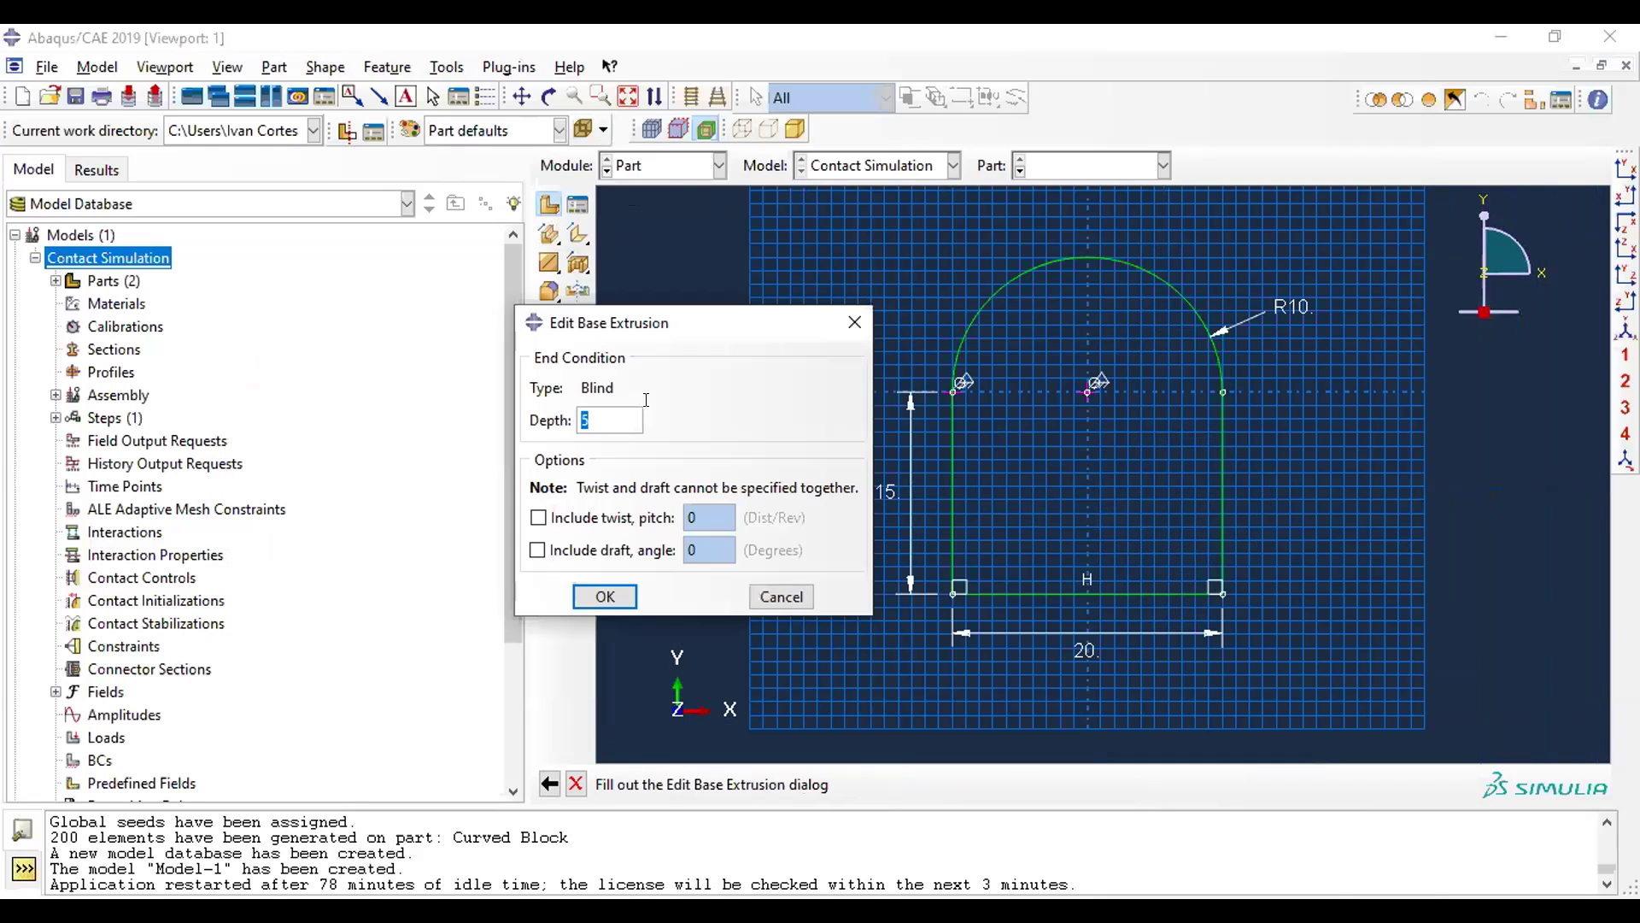
text(20)
key(Return)
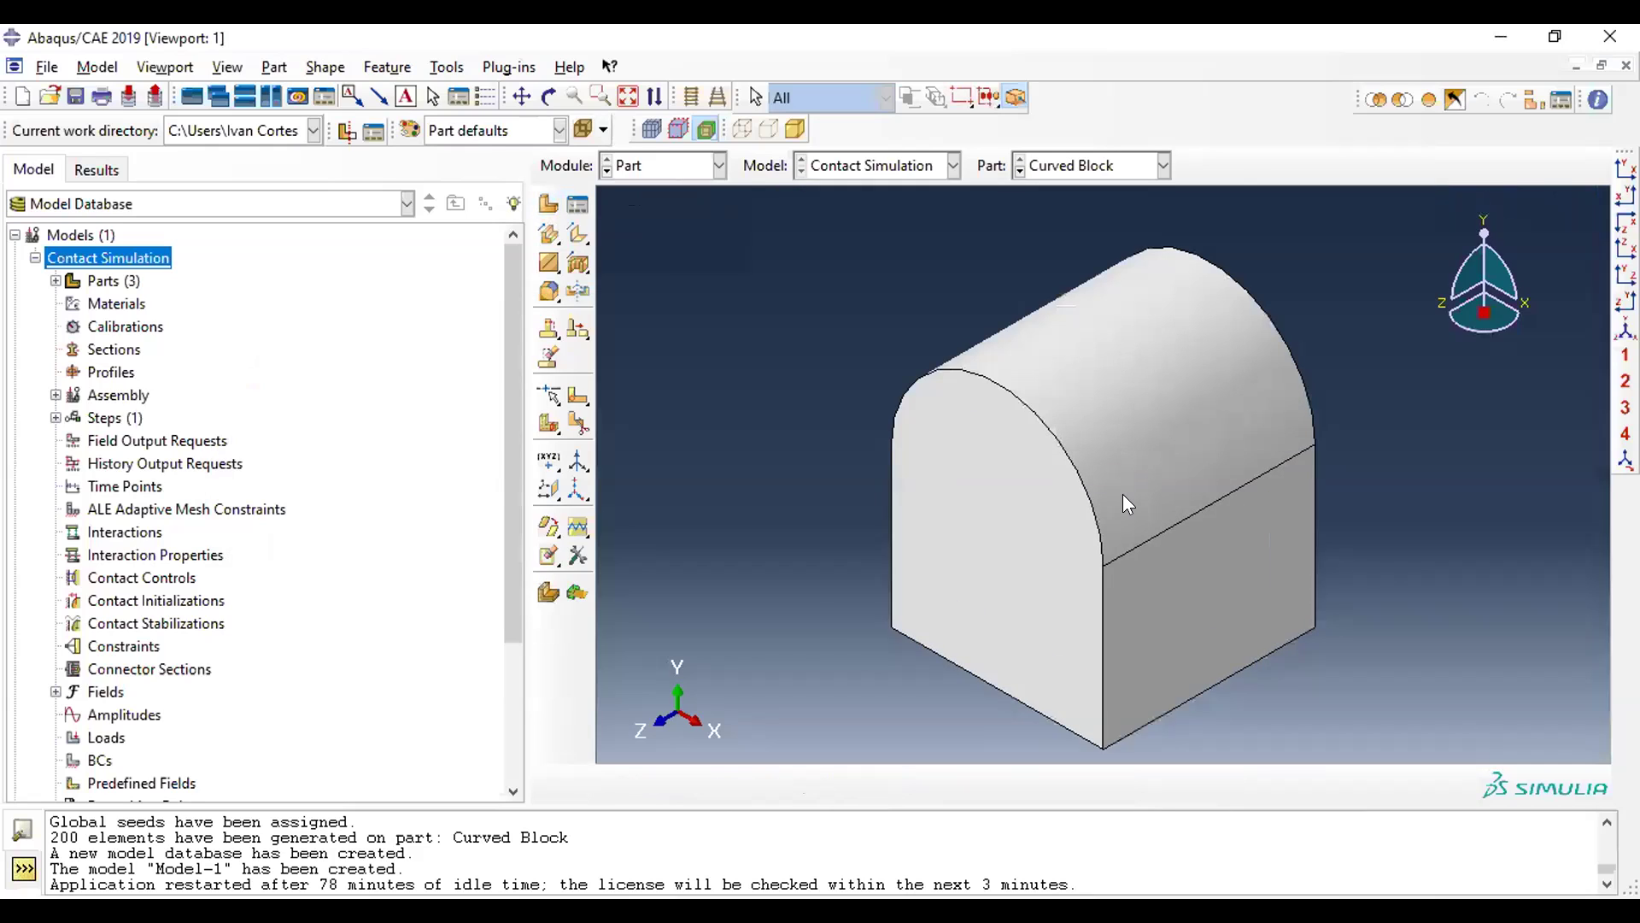
- Display the Plank and Rectangular Block parts for review, ending back on the Curved Block
click(1162, 166)
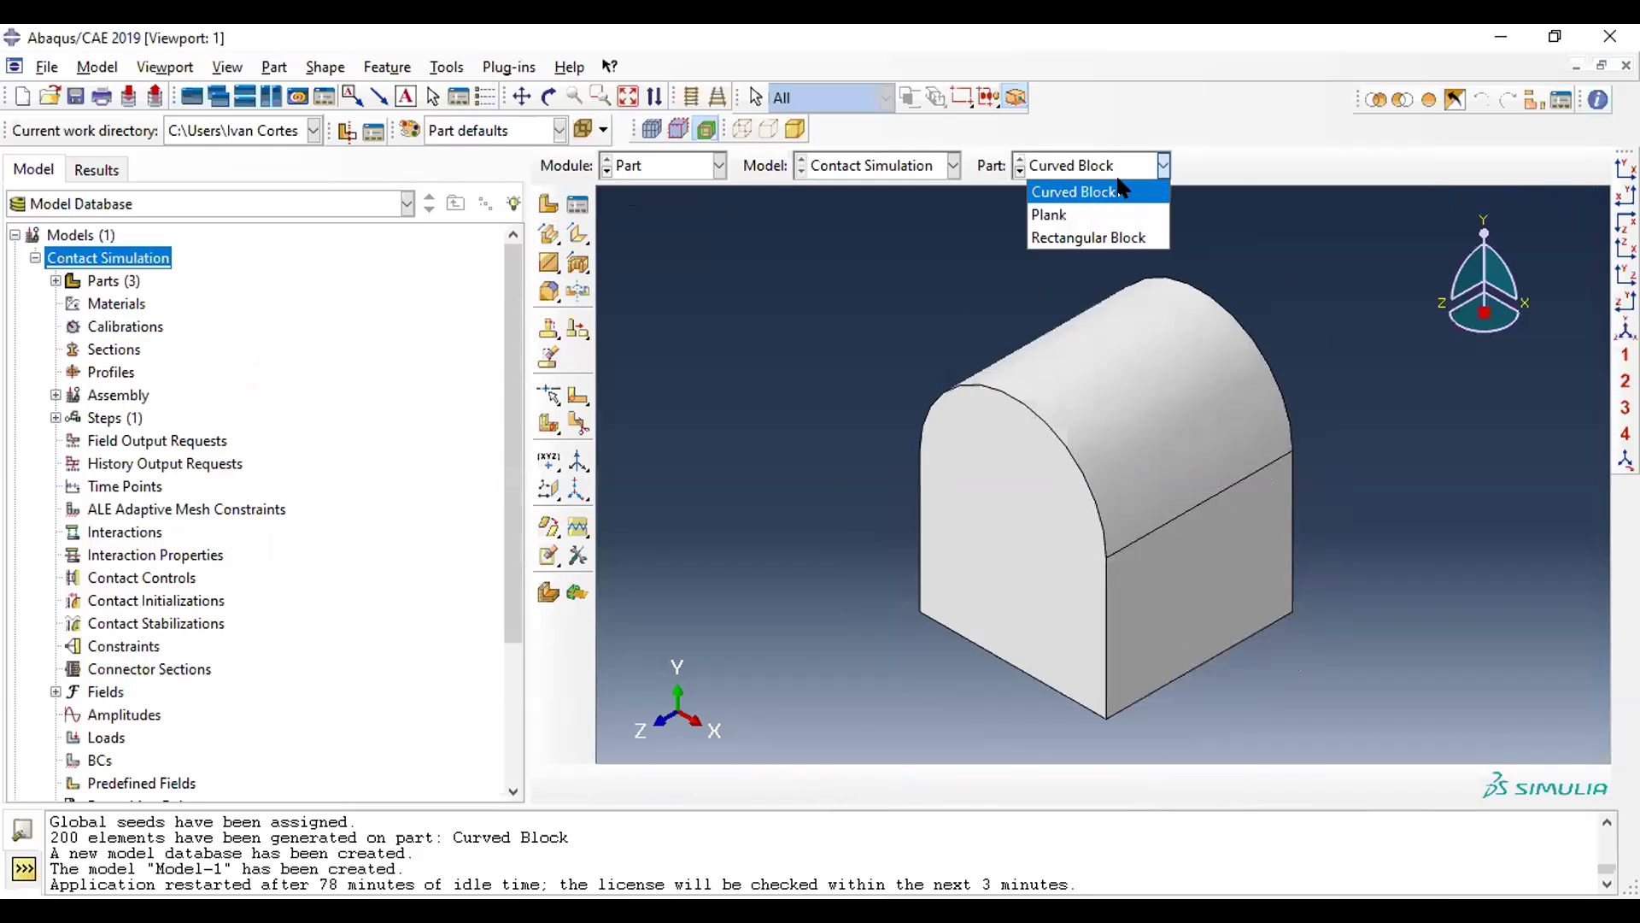
click(1117, 215)
click(1116, 164)
click(1115, 238)
click(1116, 164)
click(1116, 193)
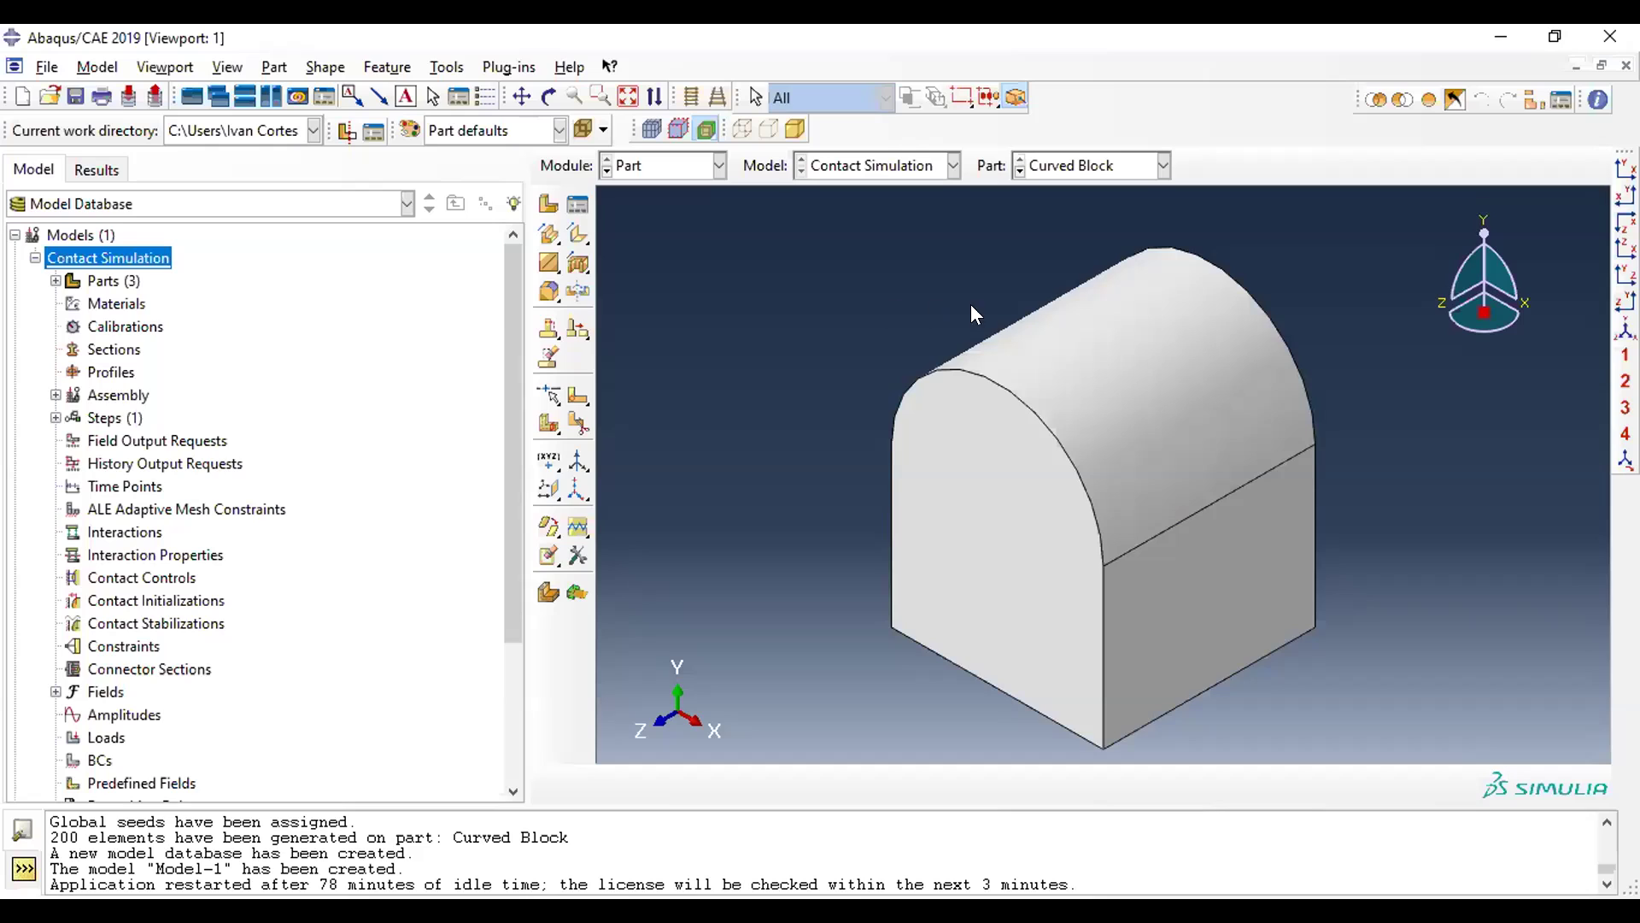
scroll(1022, 362, up, 1)
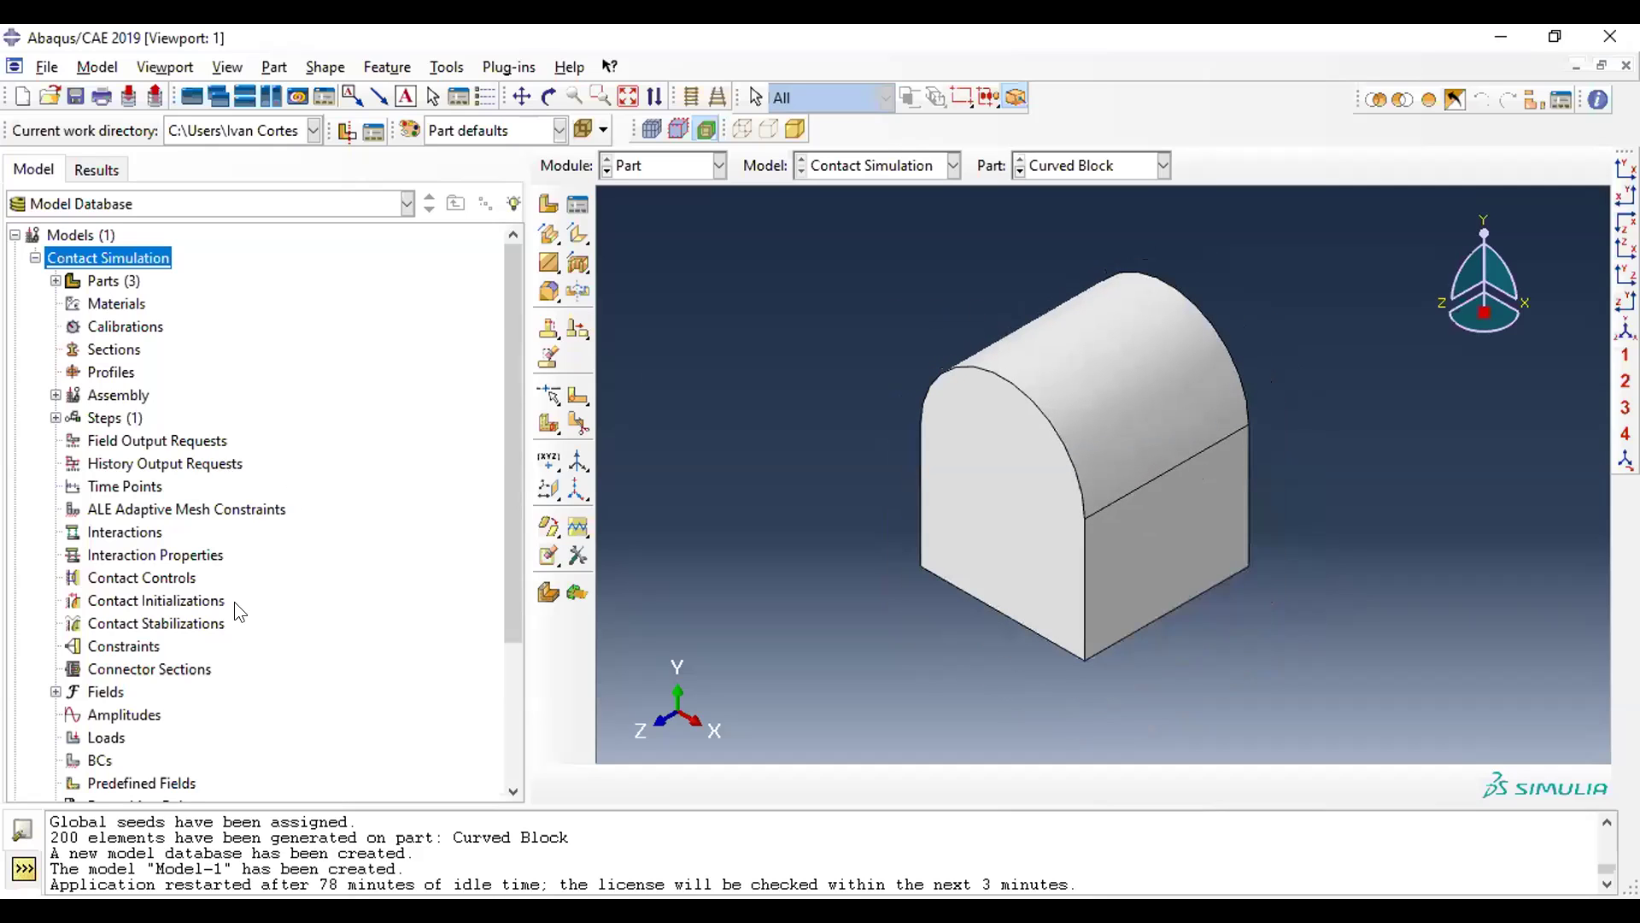
- Switch to the Property module and copy Aluminum E 2024 T3 and Steel E 1005 from the Morgan2019 material library into the model
double_click(163, 554)
click(143, 532)
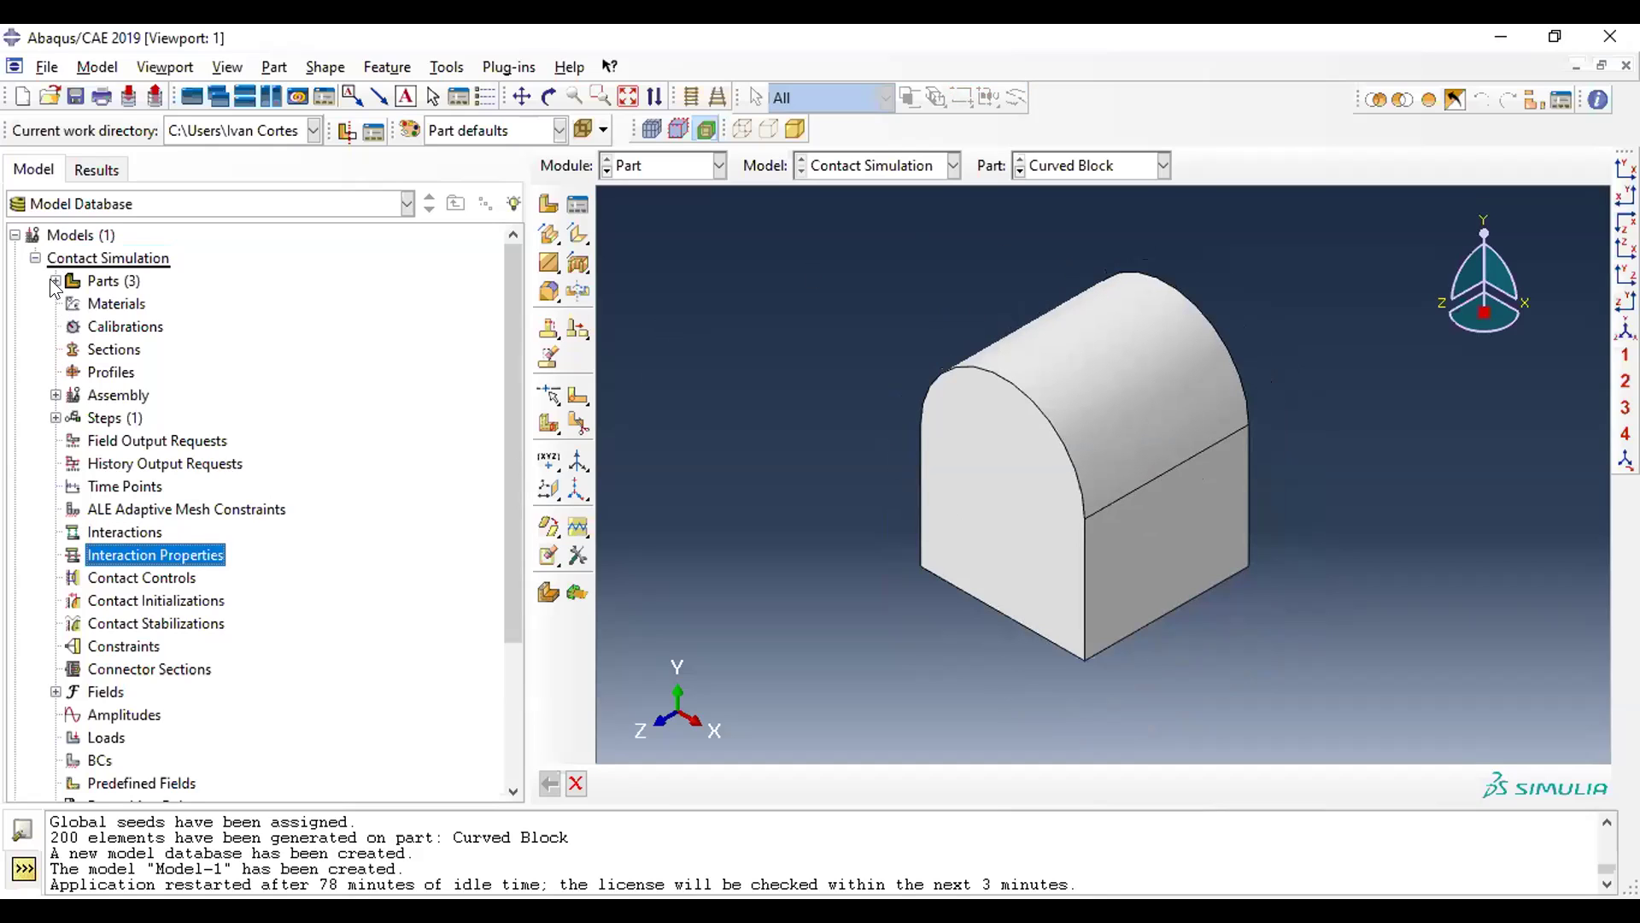
click(719, 165)
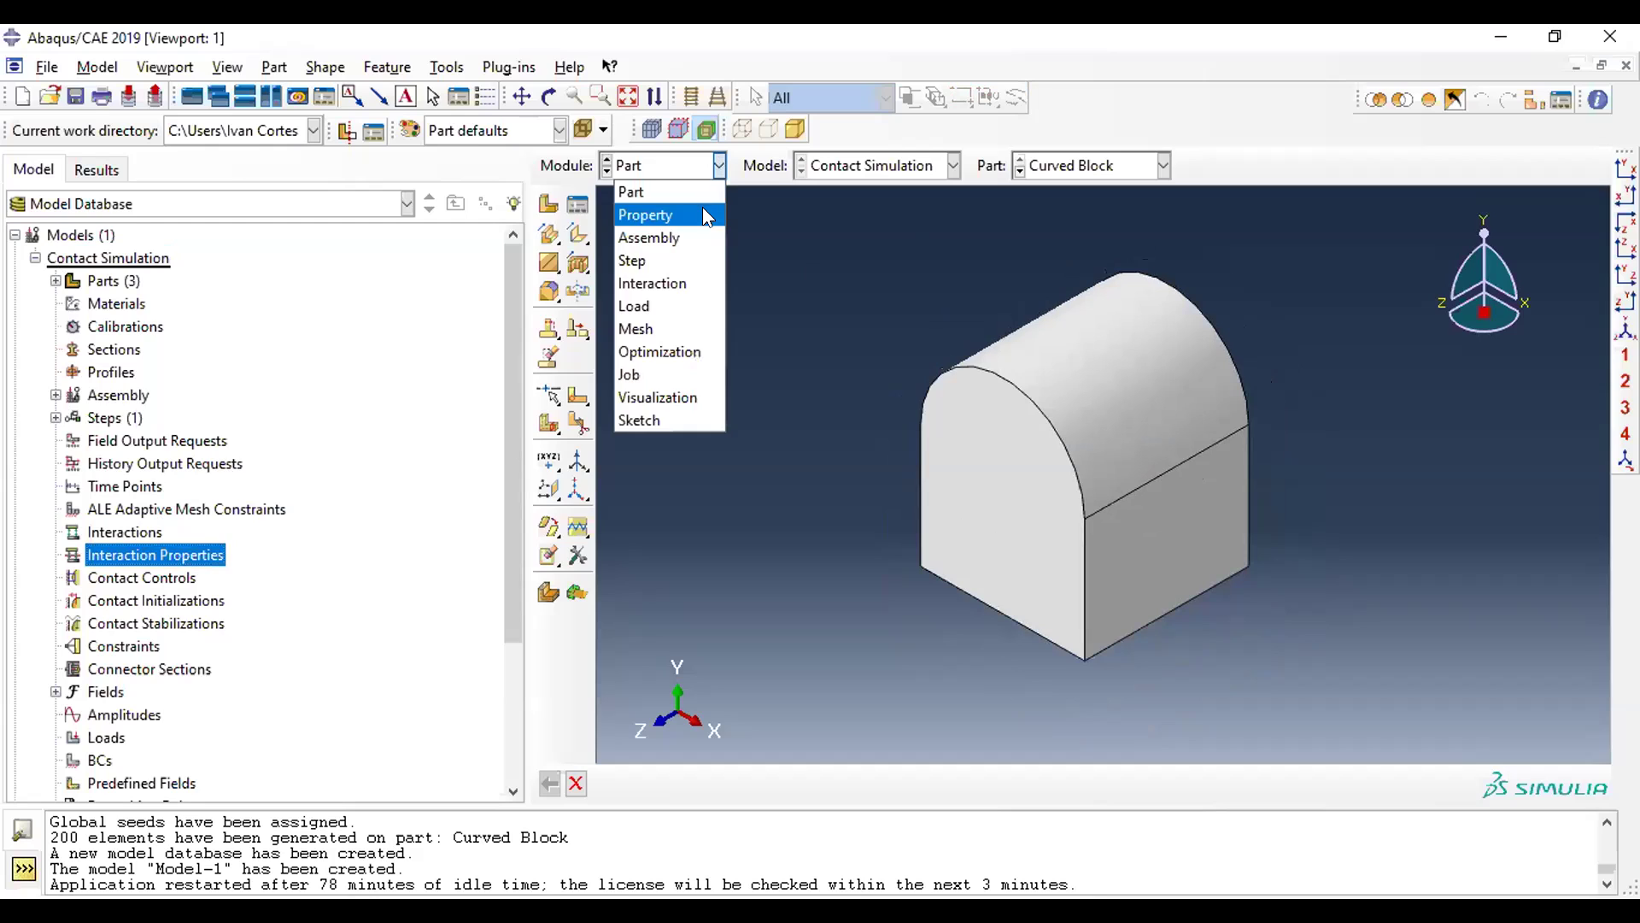
click(704, 214)
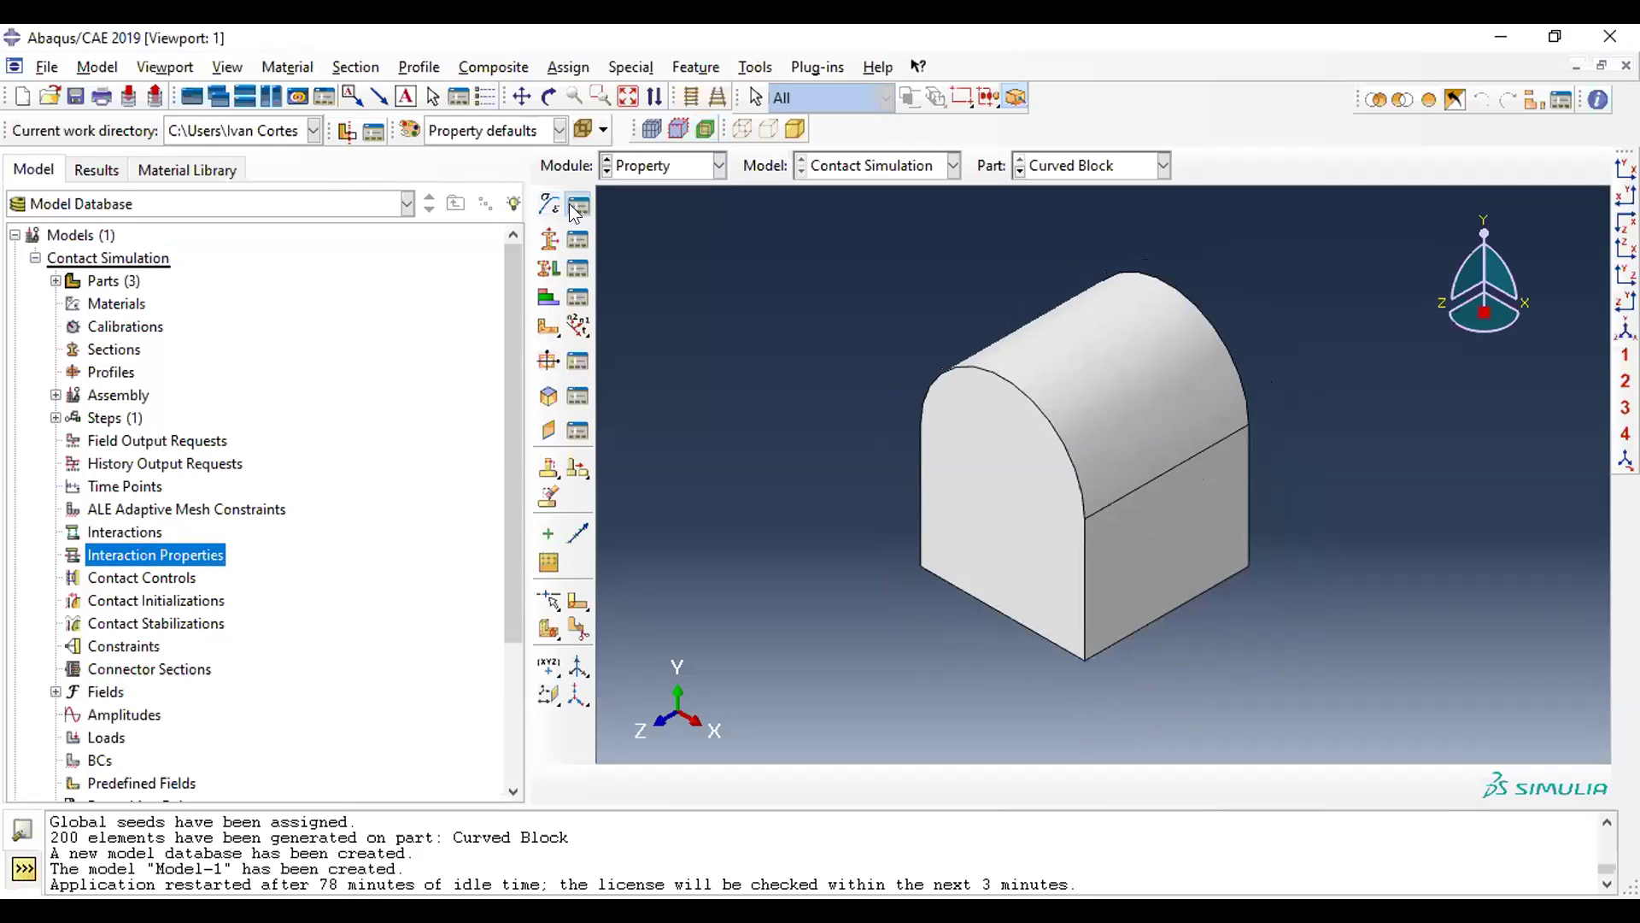
click(578, 208)
click(182, 170)
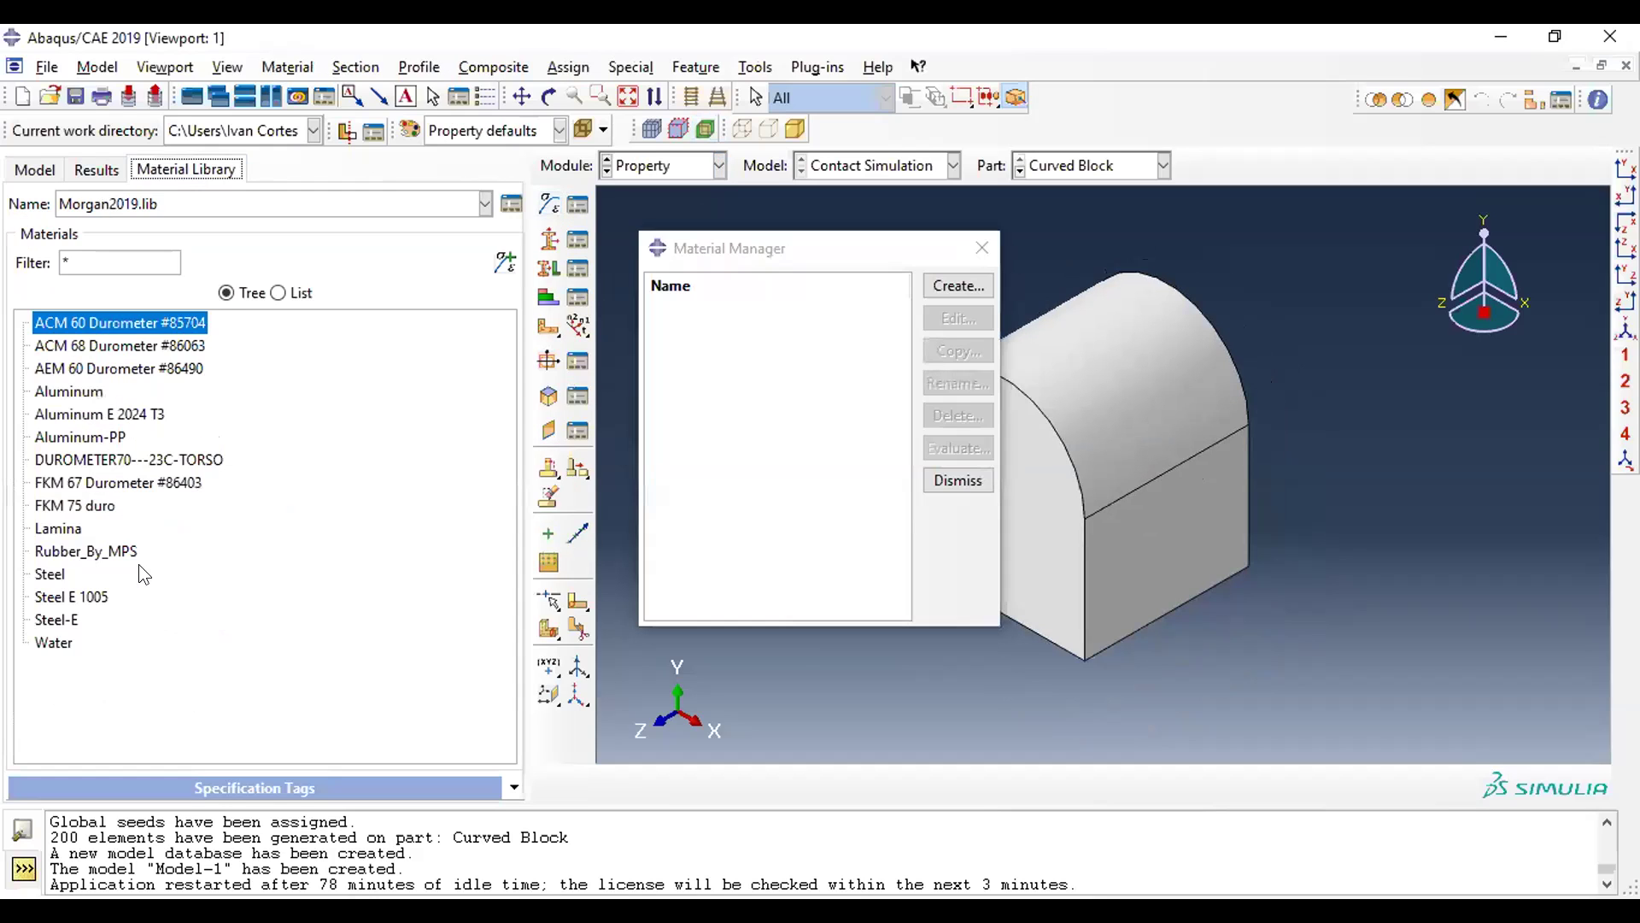
double_click(130, 413)
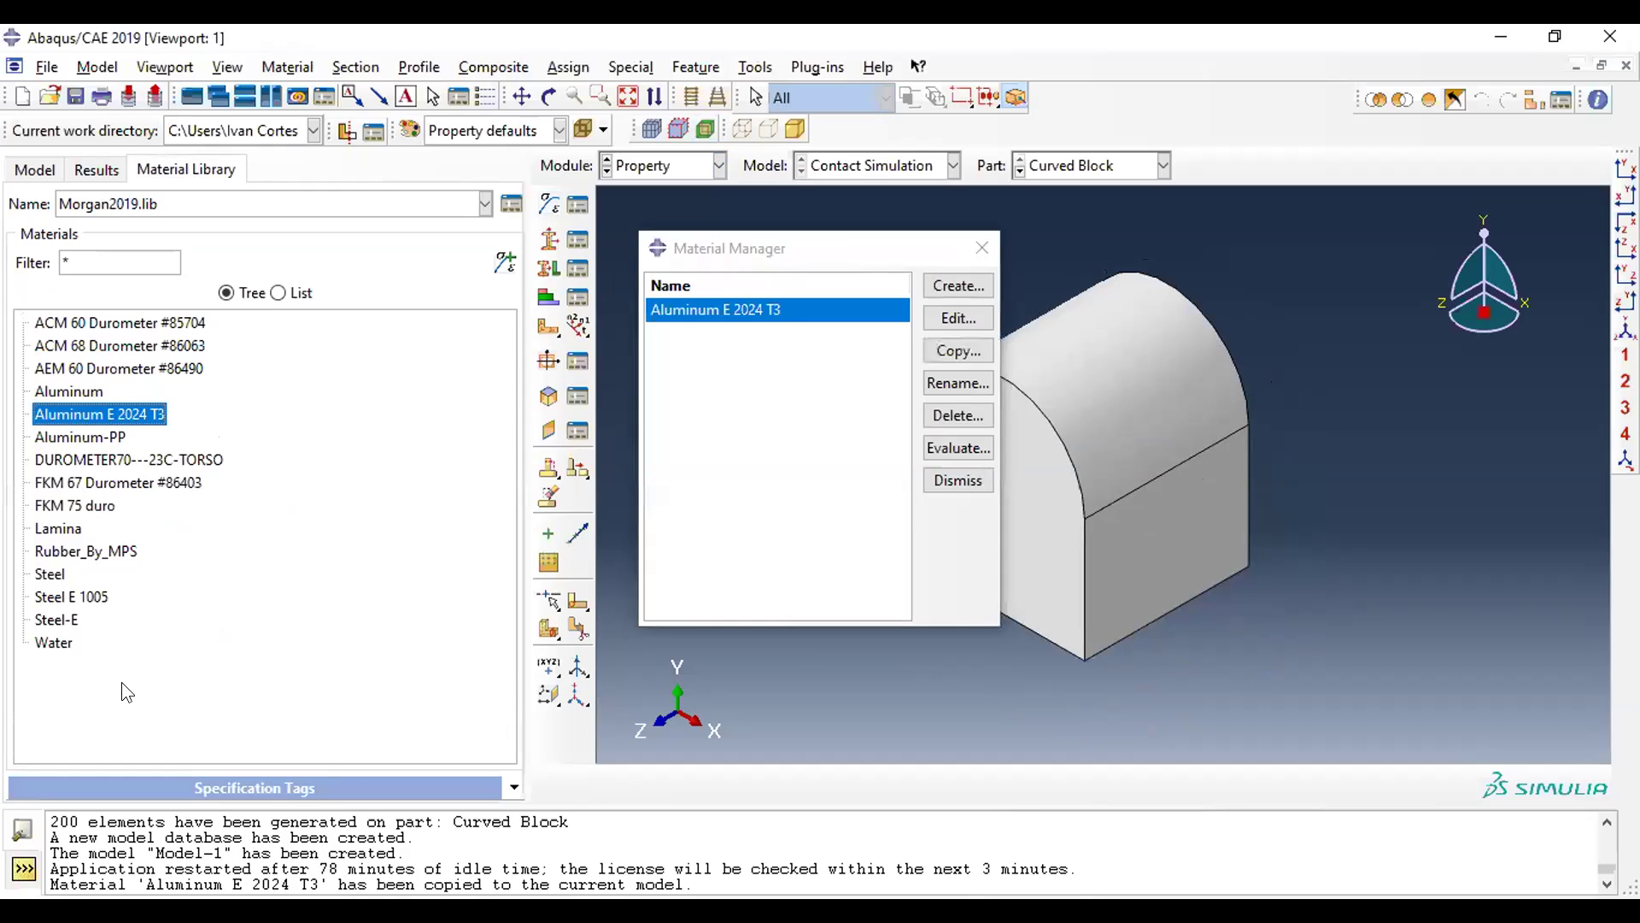
double_click(86, 596)
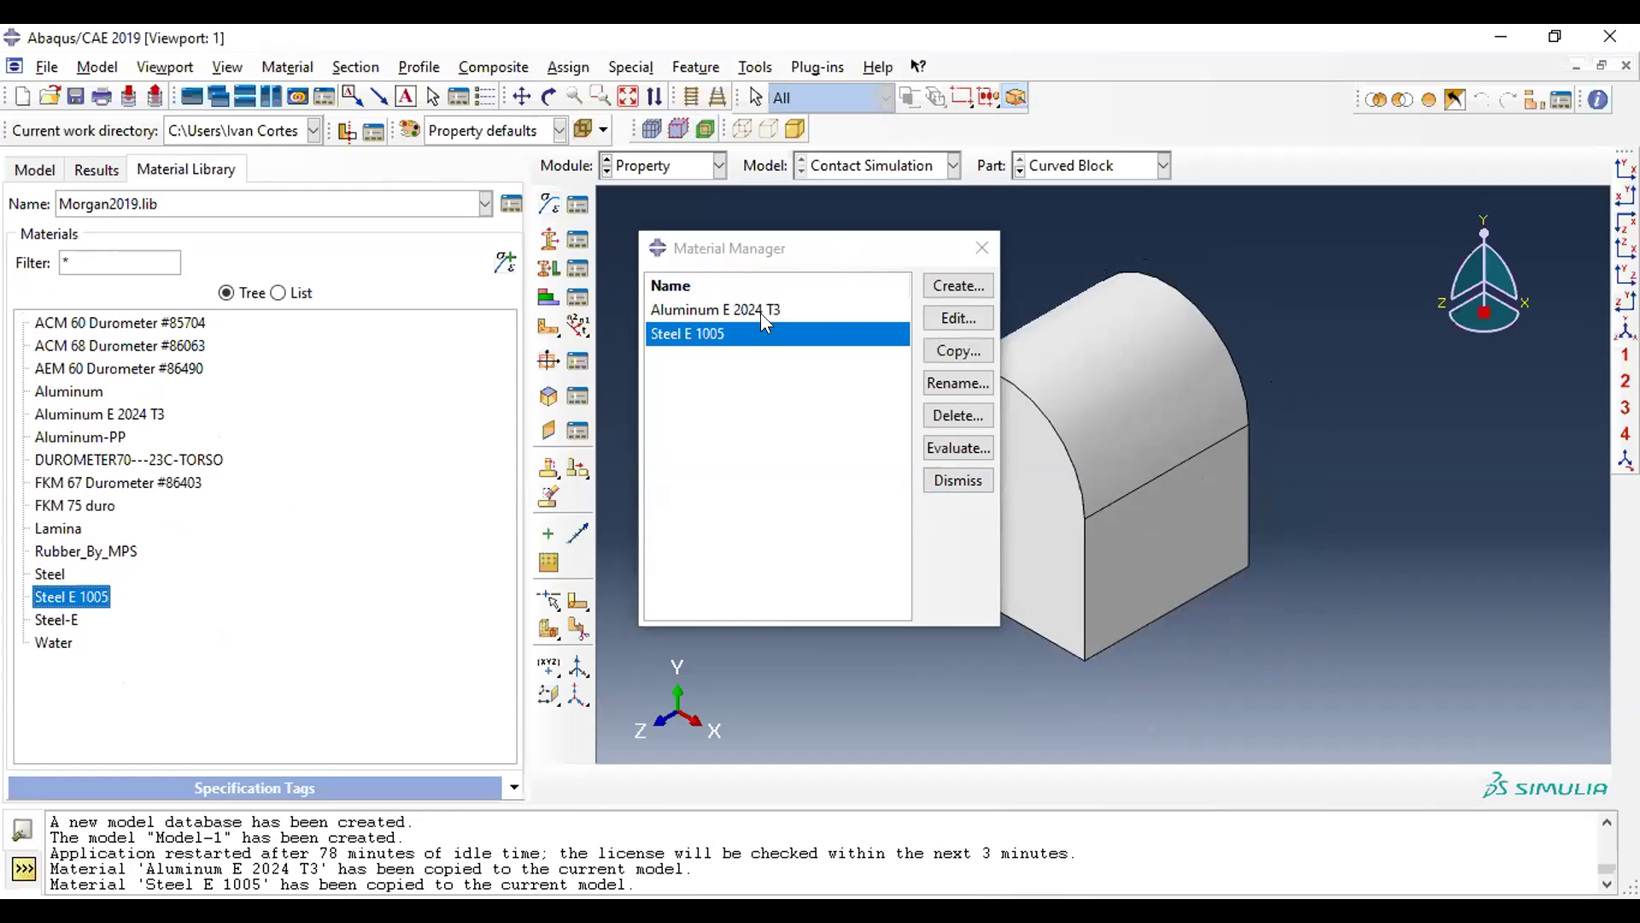
- Review the density and elastic properties of the Aluminum E 2024 T3 material
drag(769, 248, 844, 251)
click(32, 170)
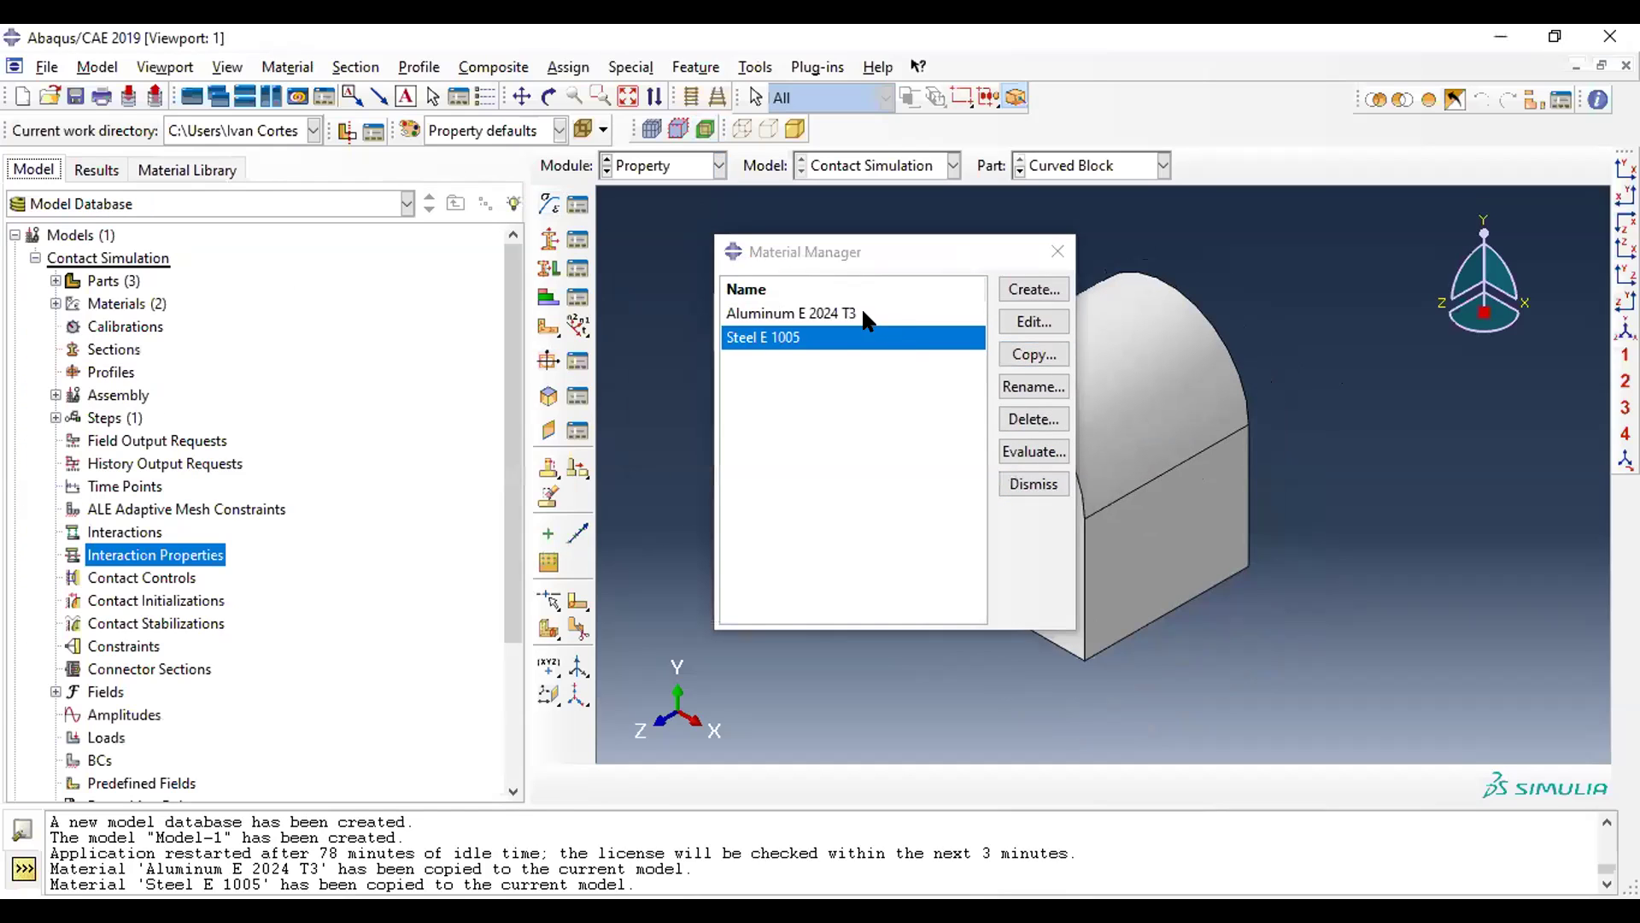
click(861, 313)
click(1044, 322)
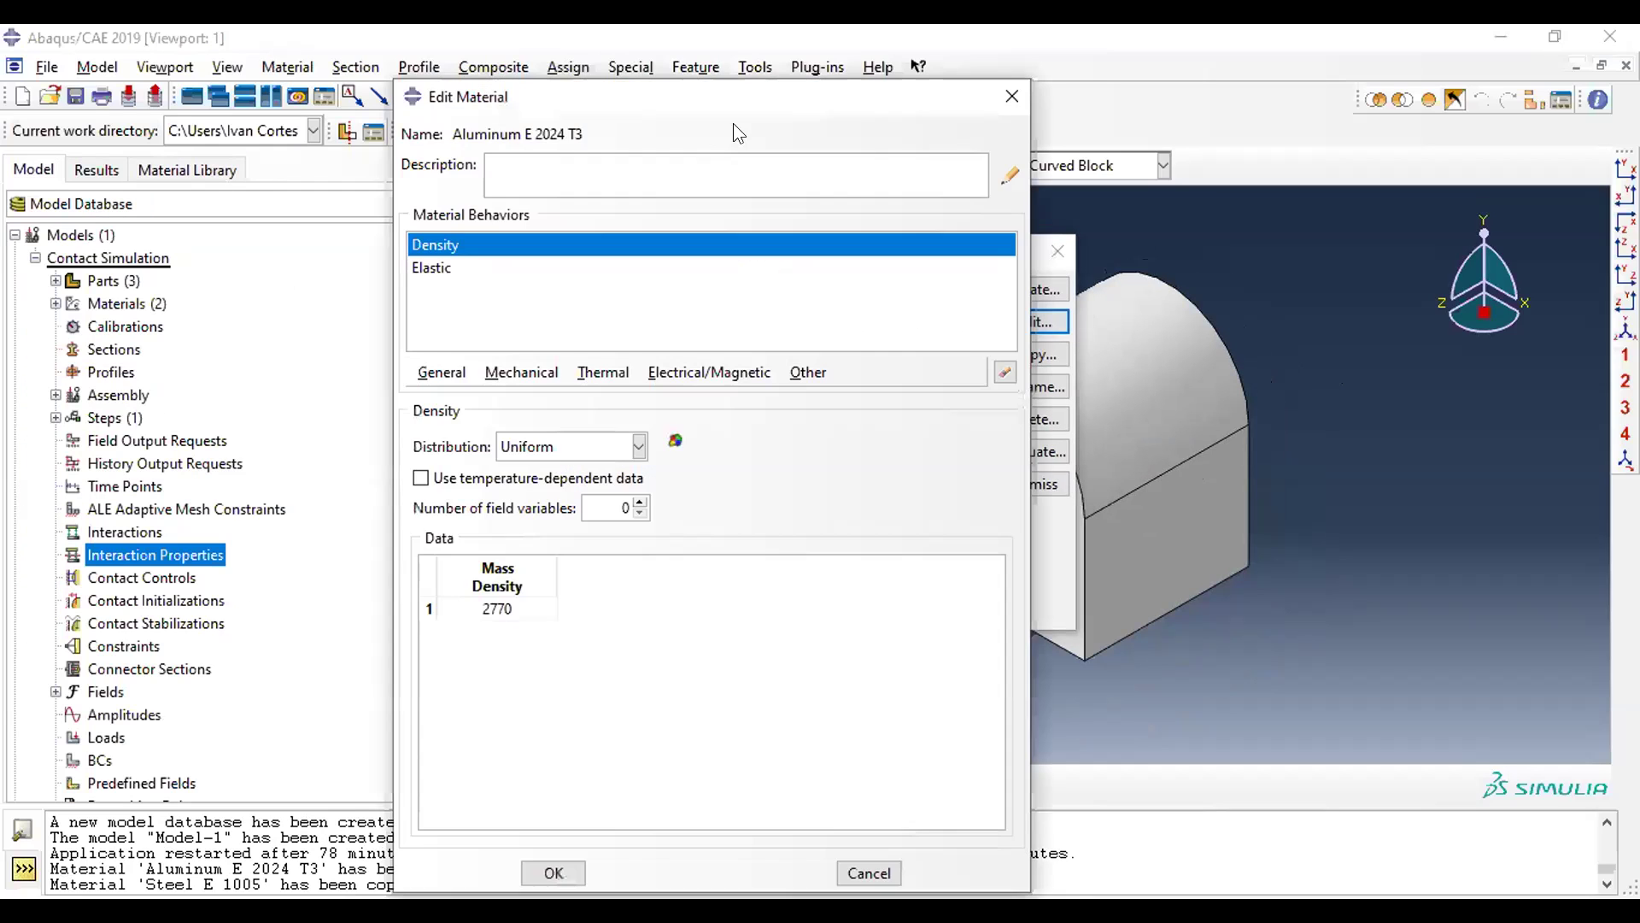
drag(772, 101, 981, 83)
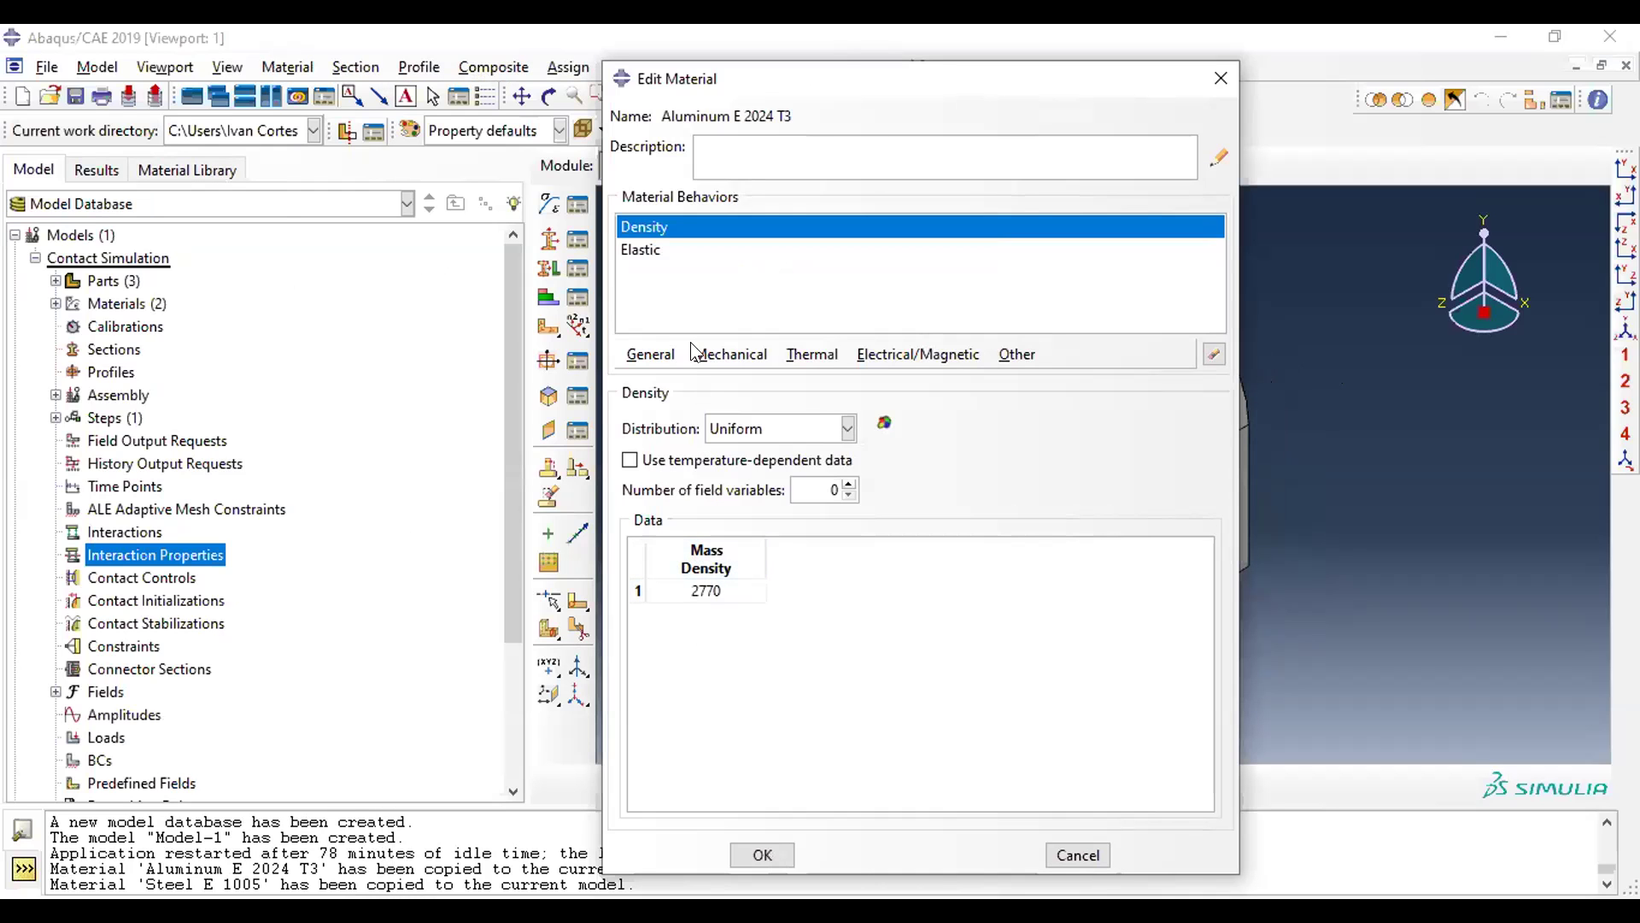
click(654, 249)
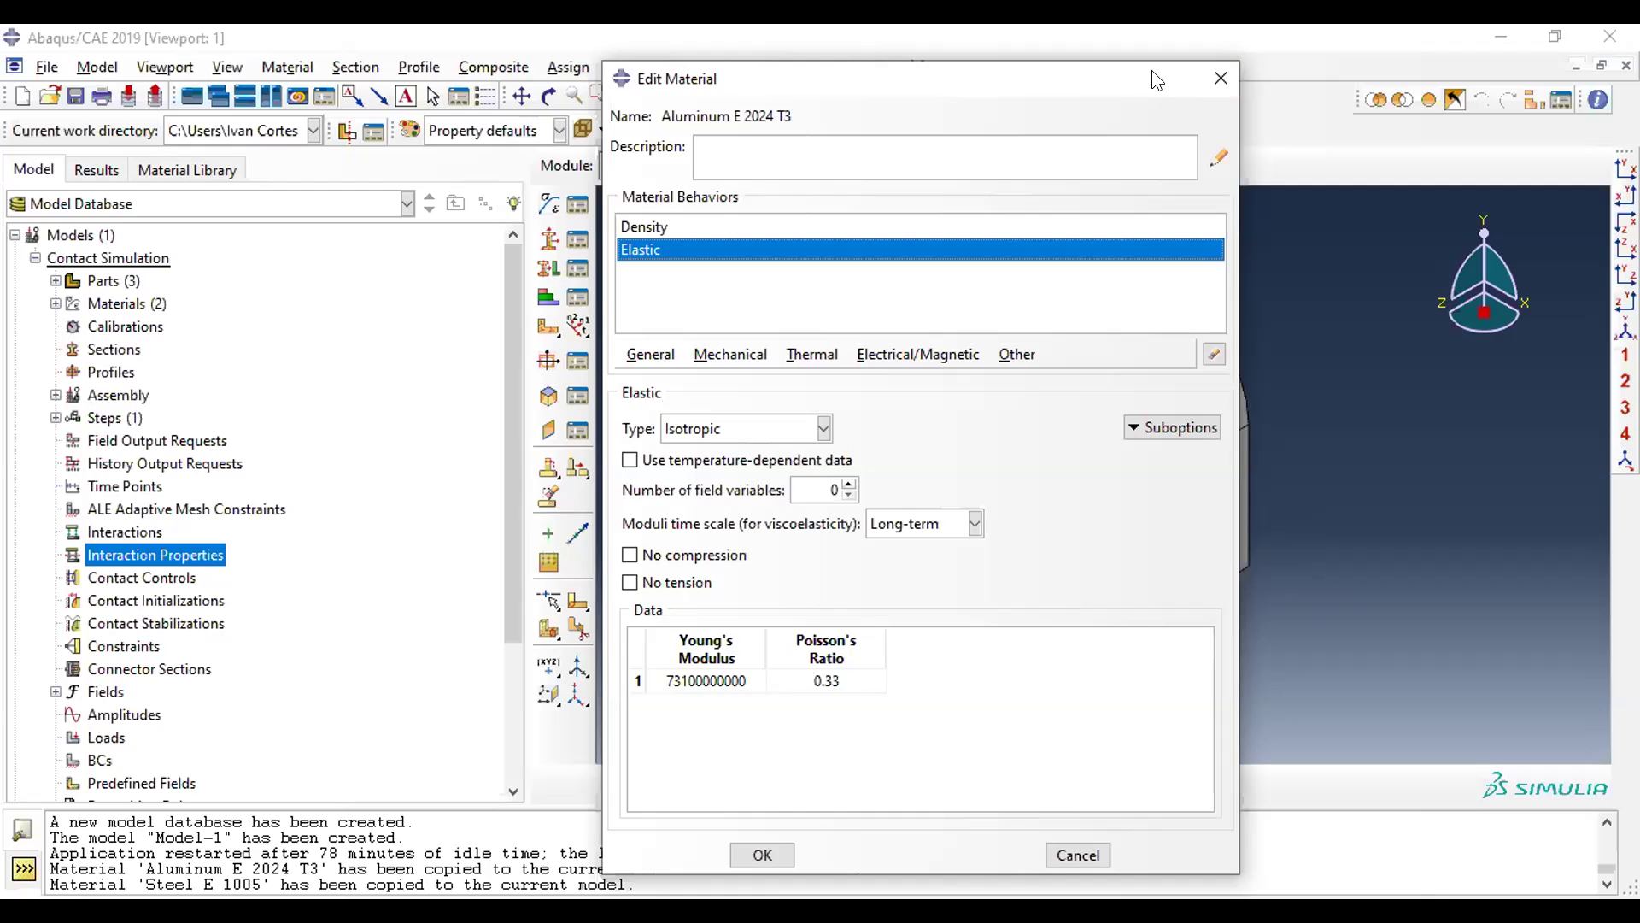
drag(1161, 85, 1183, 85)
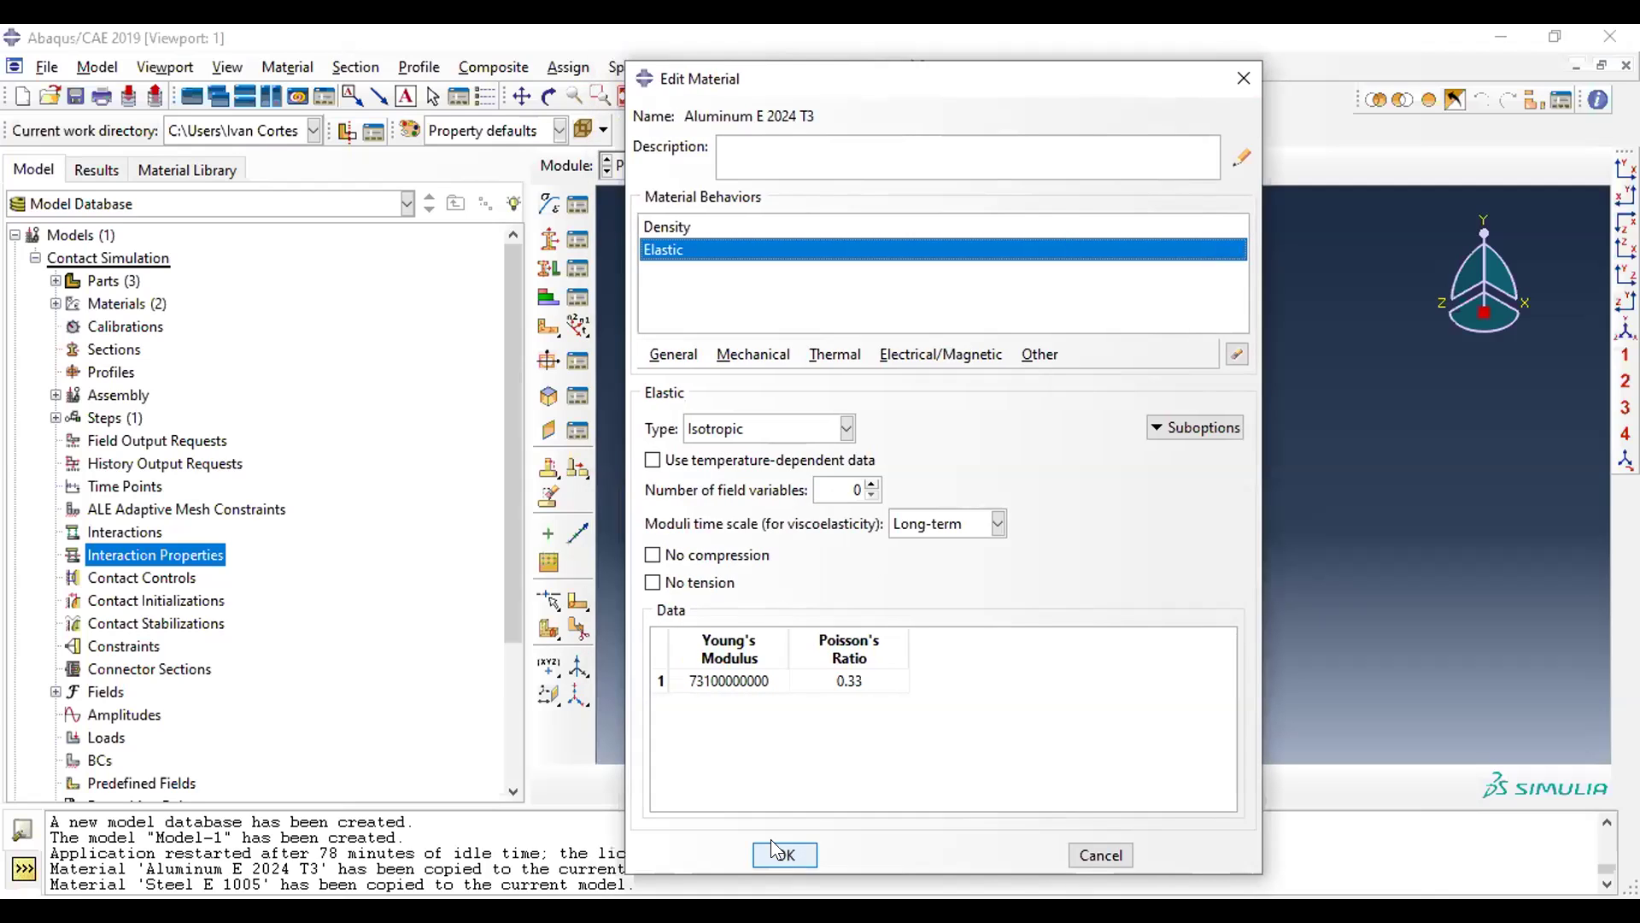
click(779, 854)
- Review the elastic properties of the Steel E 1005 material and close the material manager
click(852, 339)
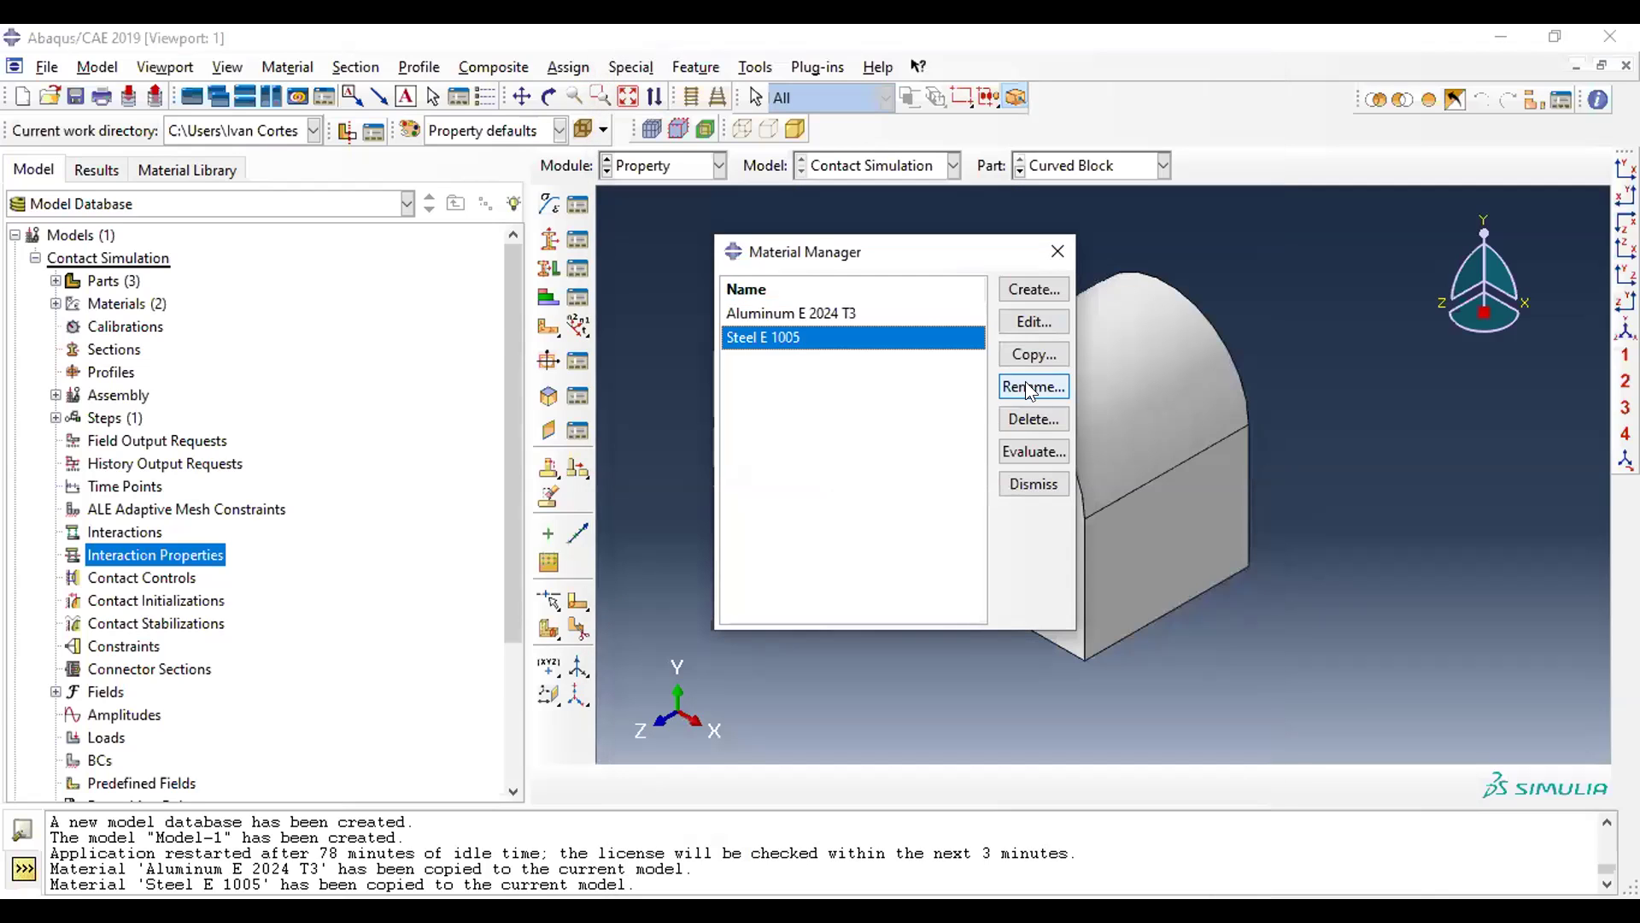
click(1033, 321)
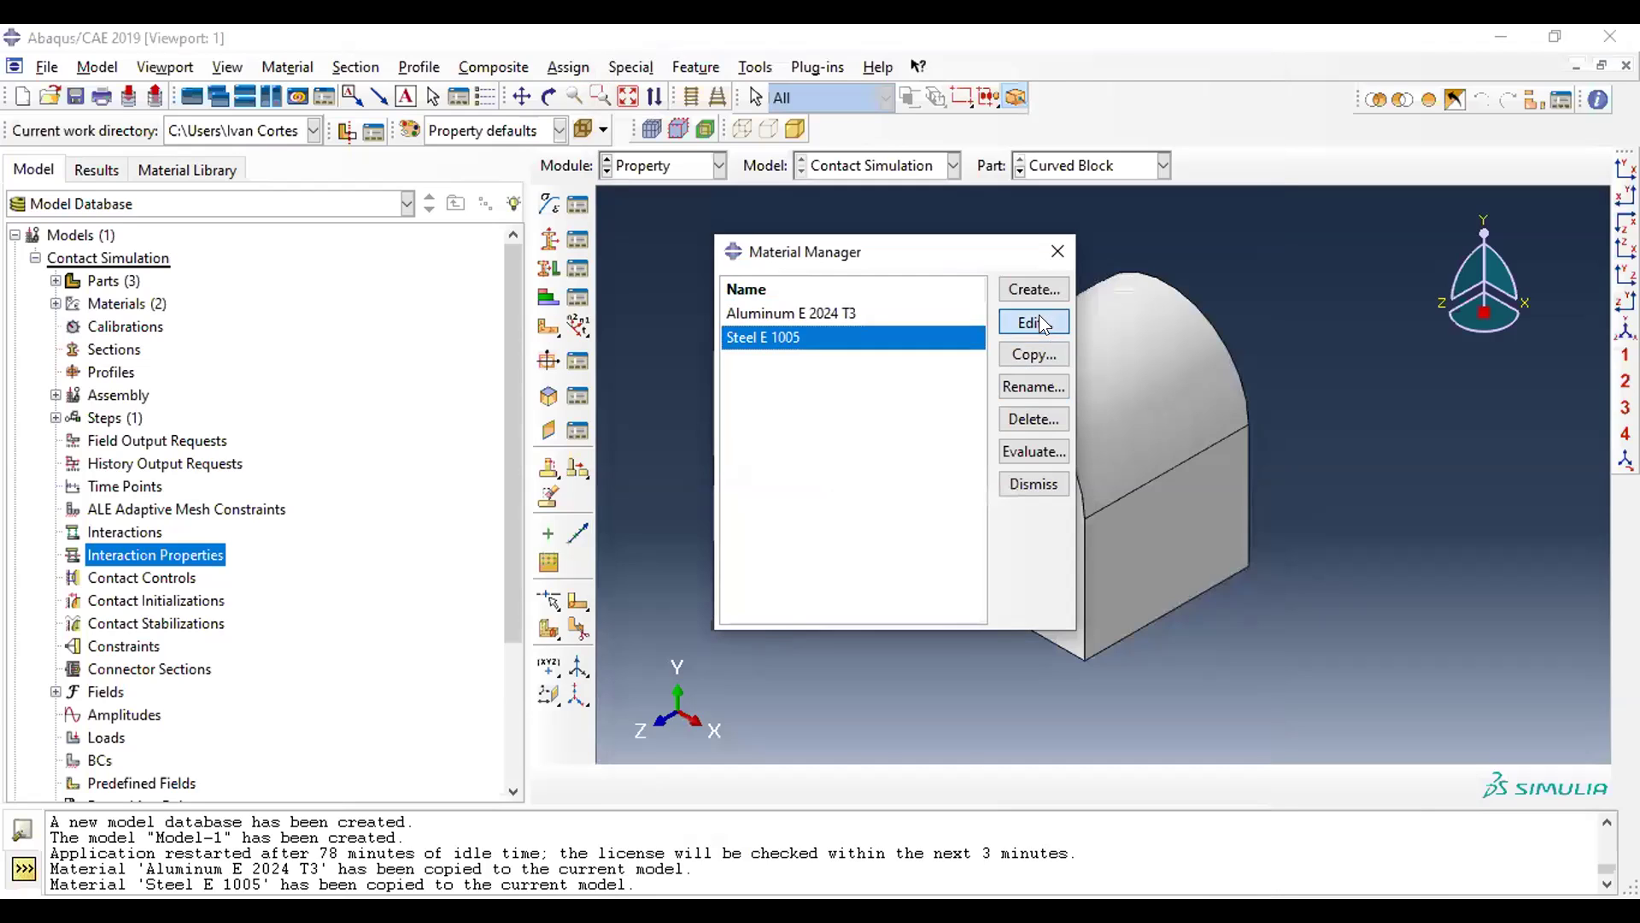
click(675, 255)
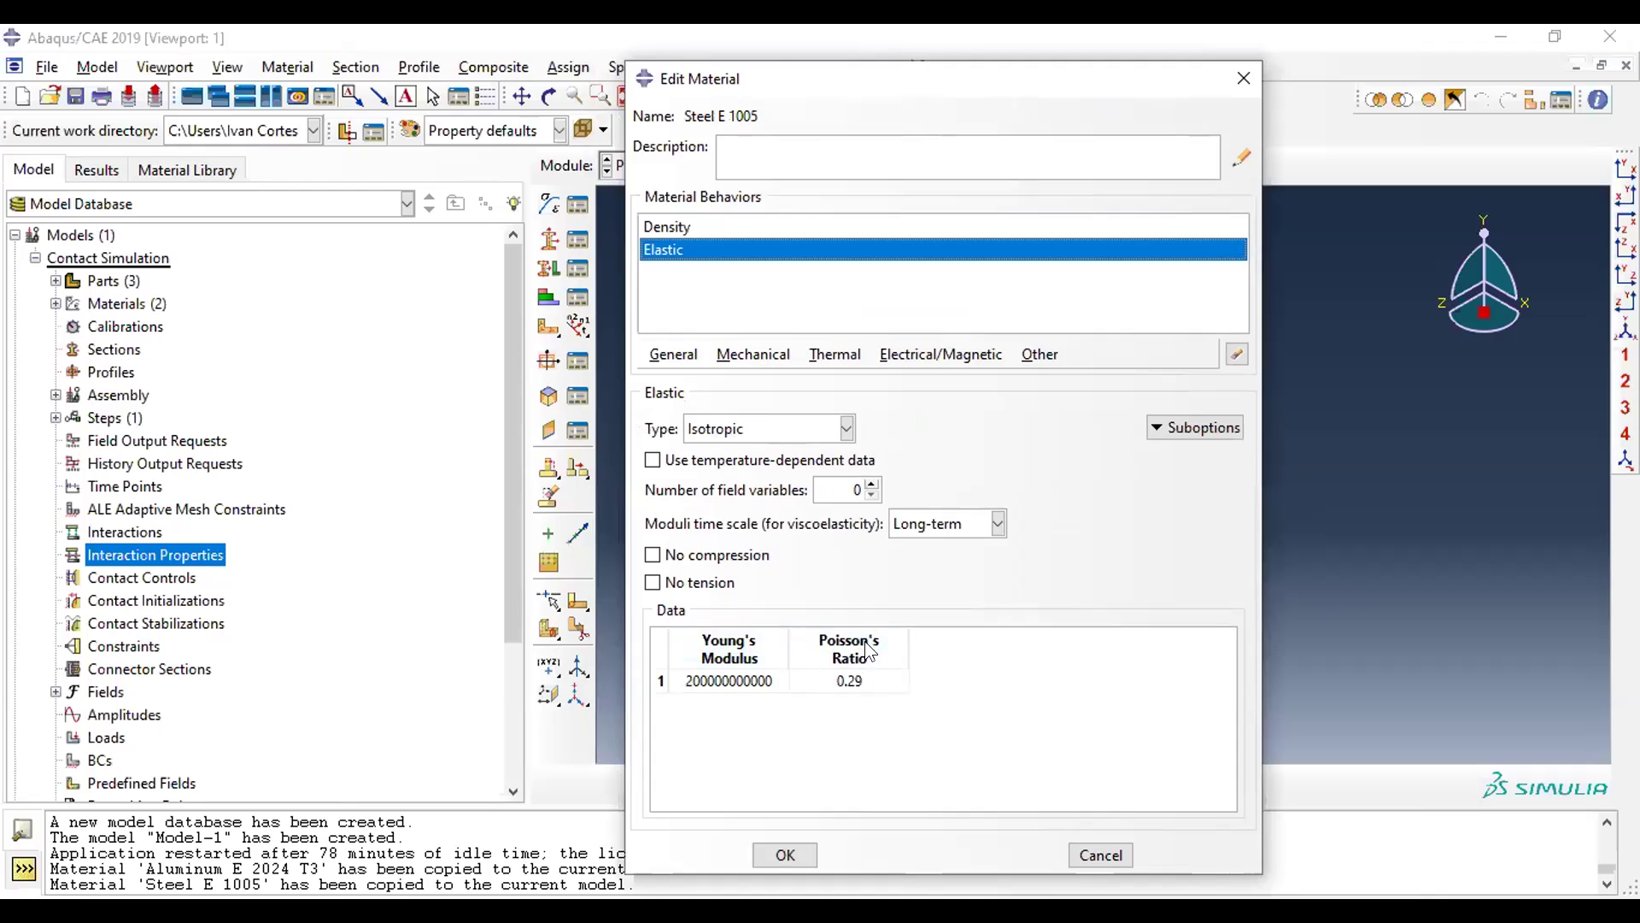
click(784, 854)
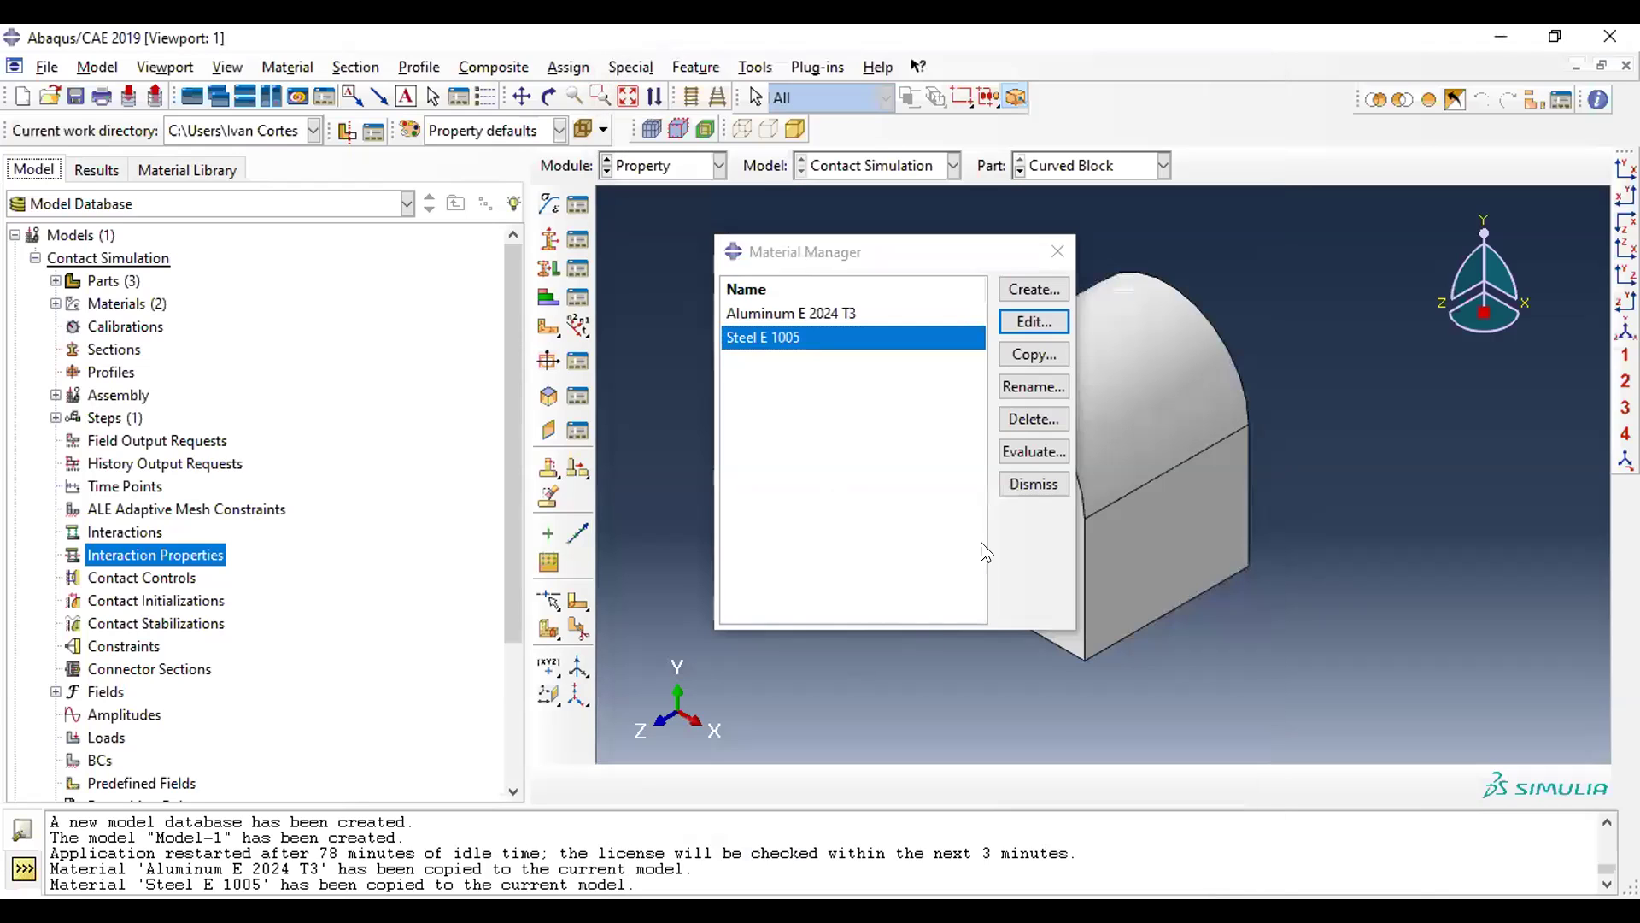
click(1033, 484)
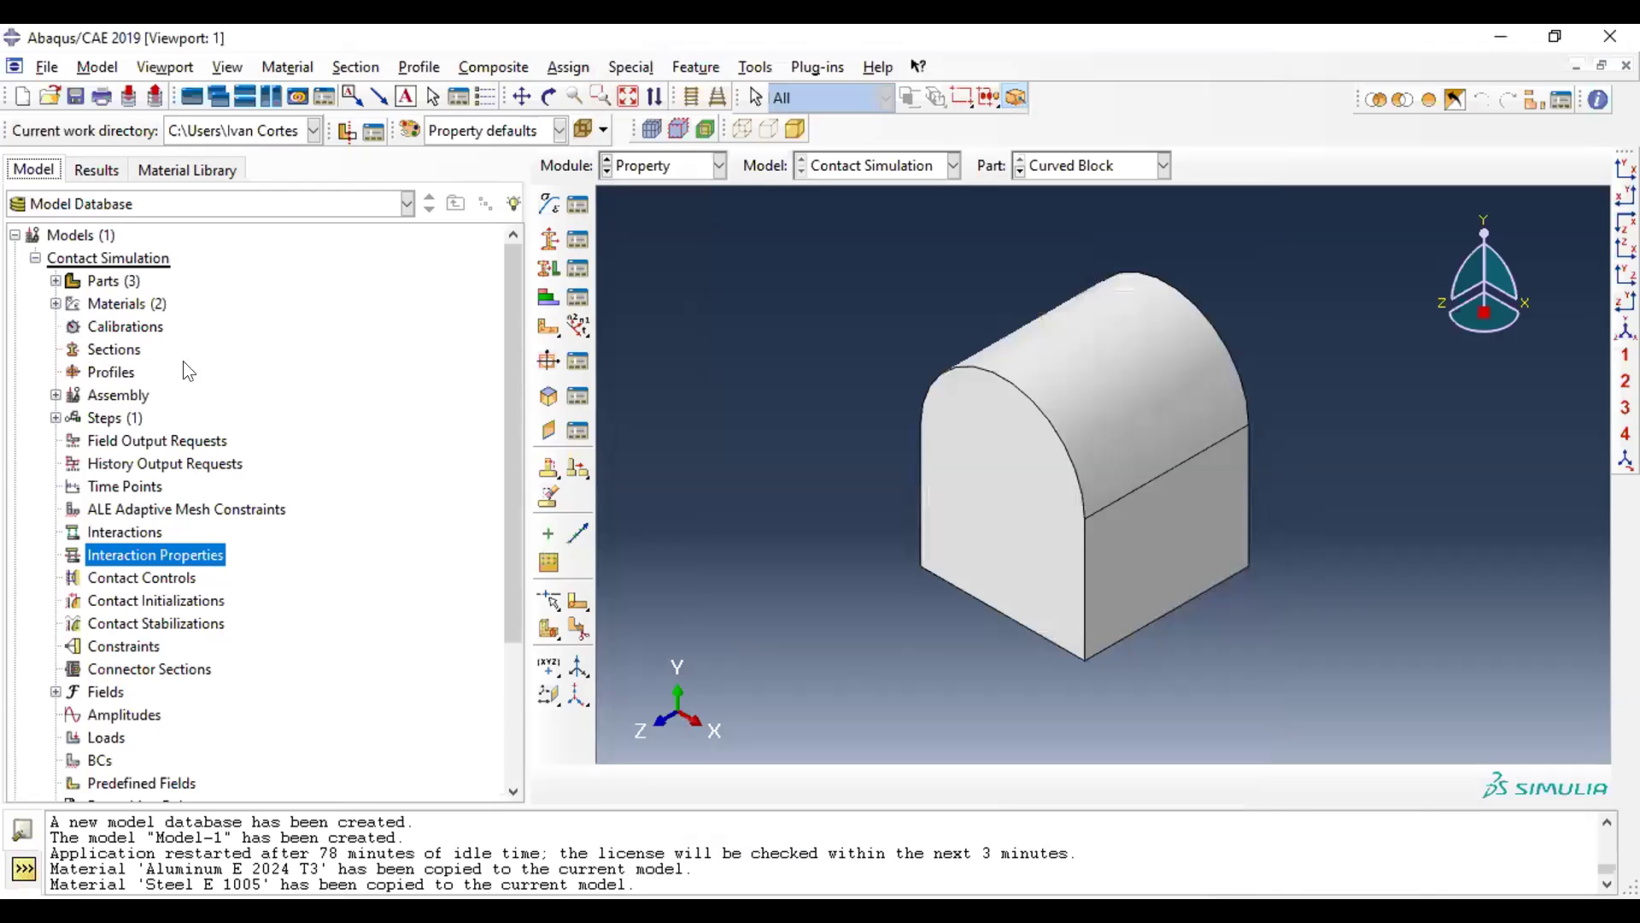
- Start a section assignment on the Curved Block, selecting the whole block as a region set named Set-curved_block
click(54, 281)
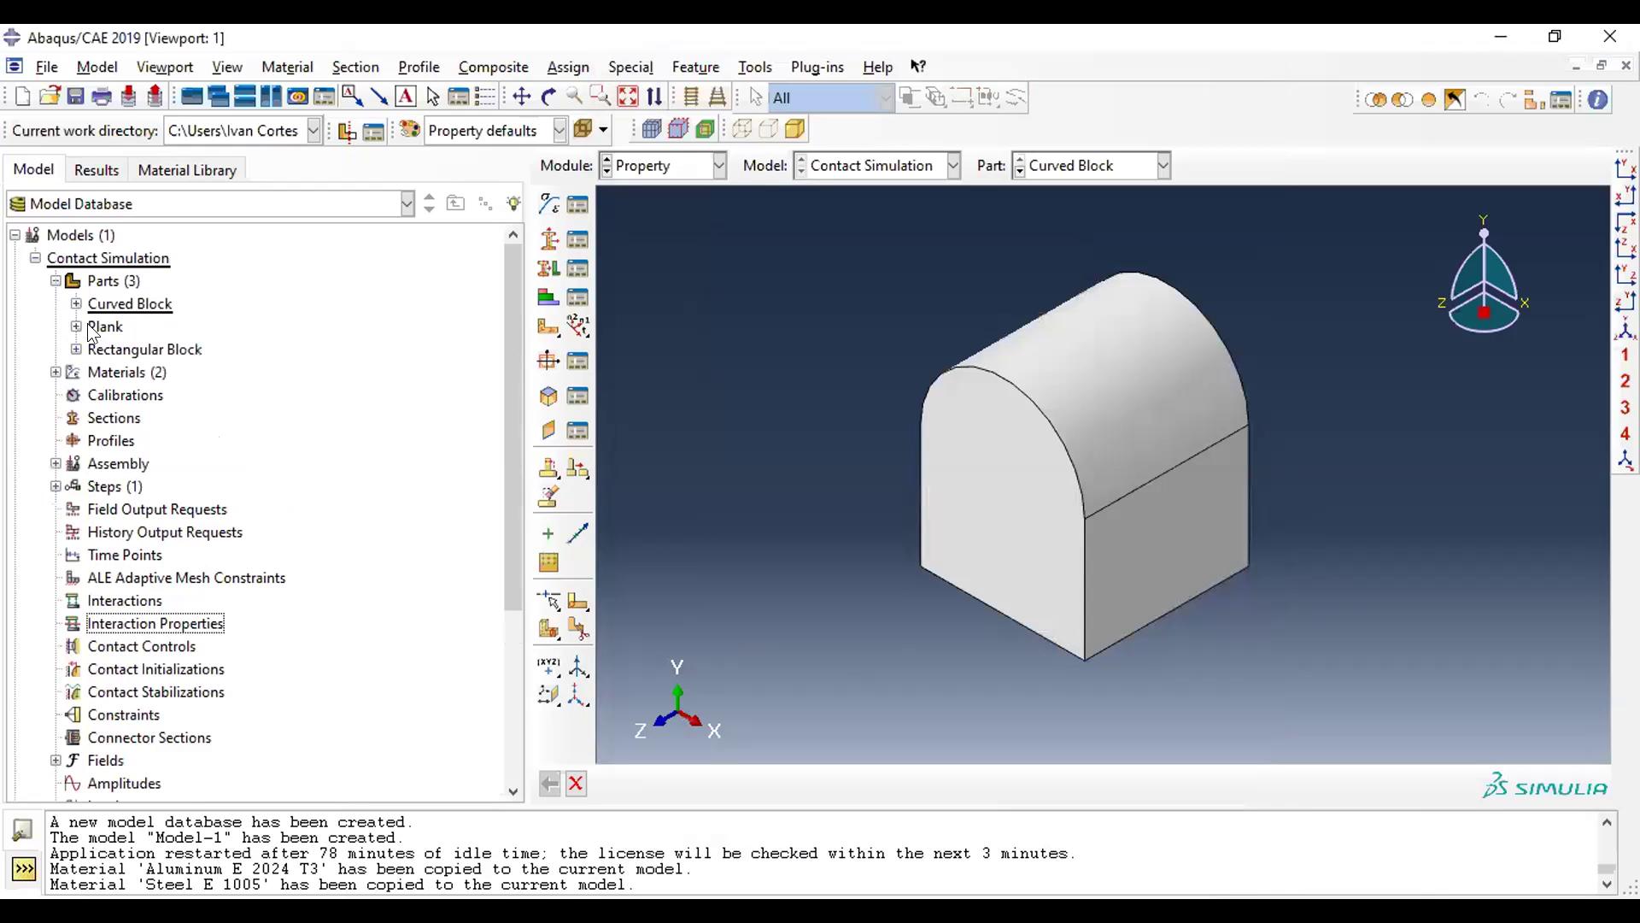
click(108, 421)
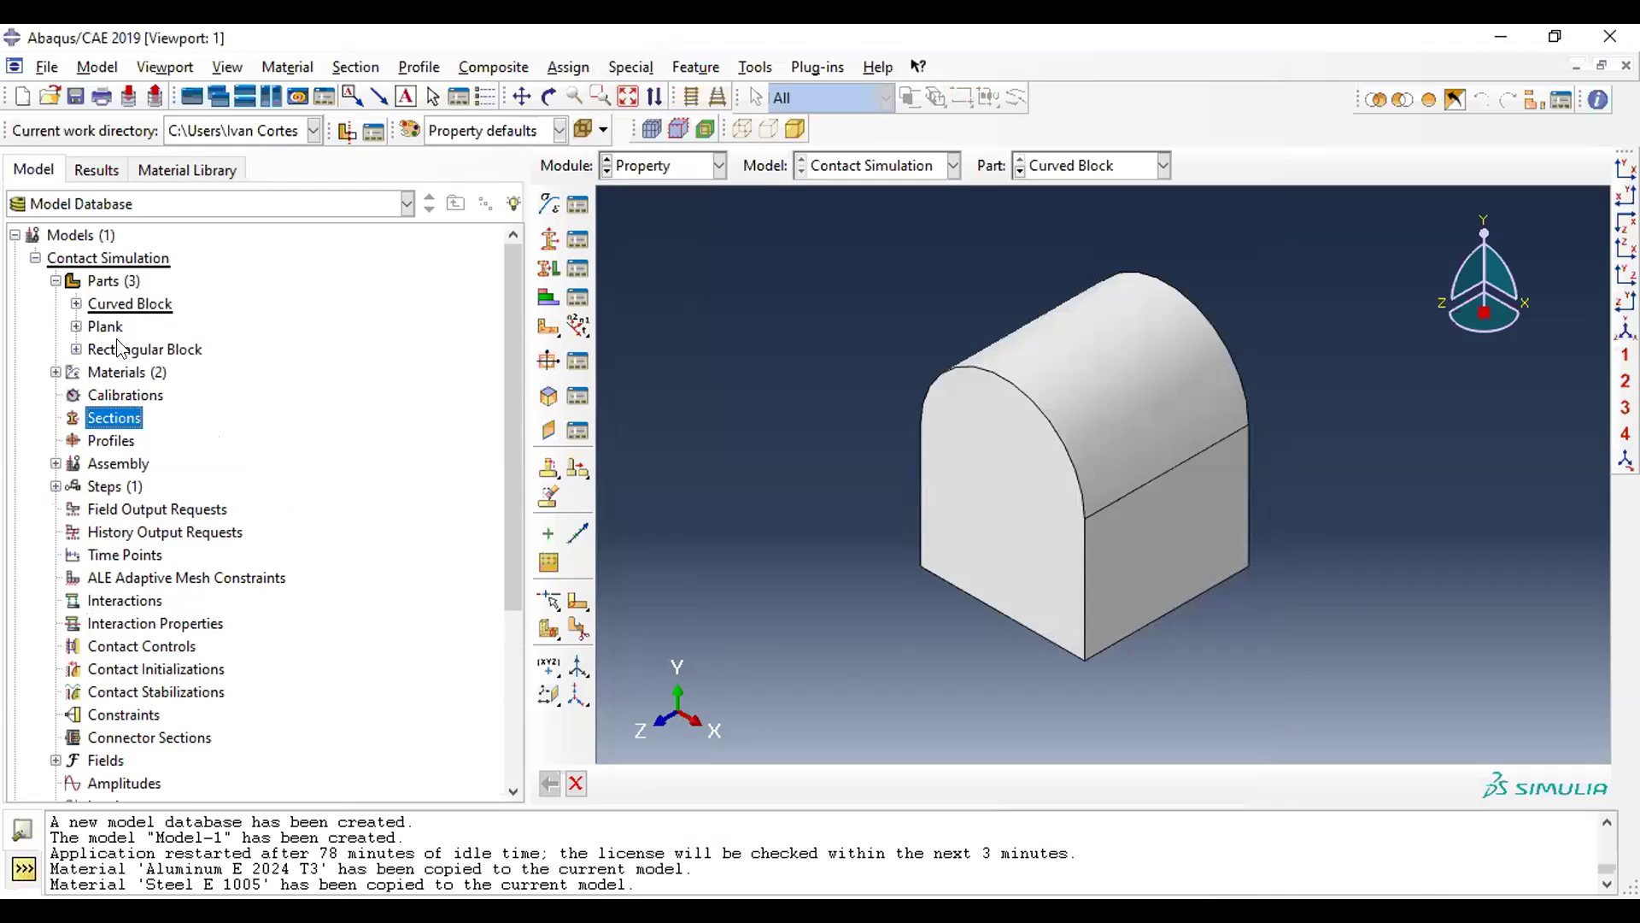
click(76, 304)
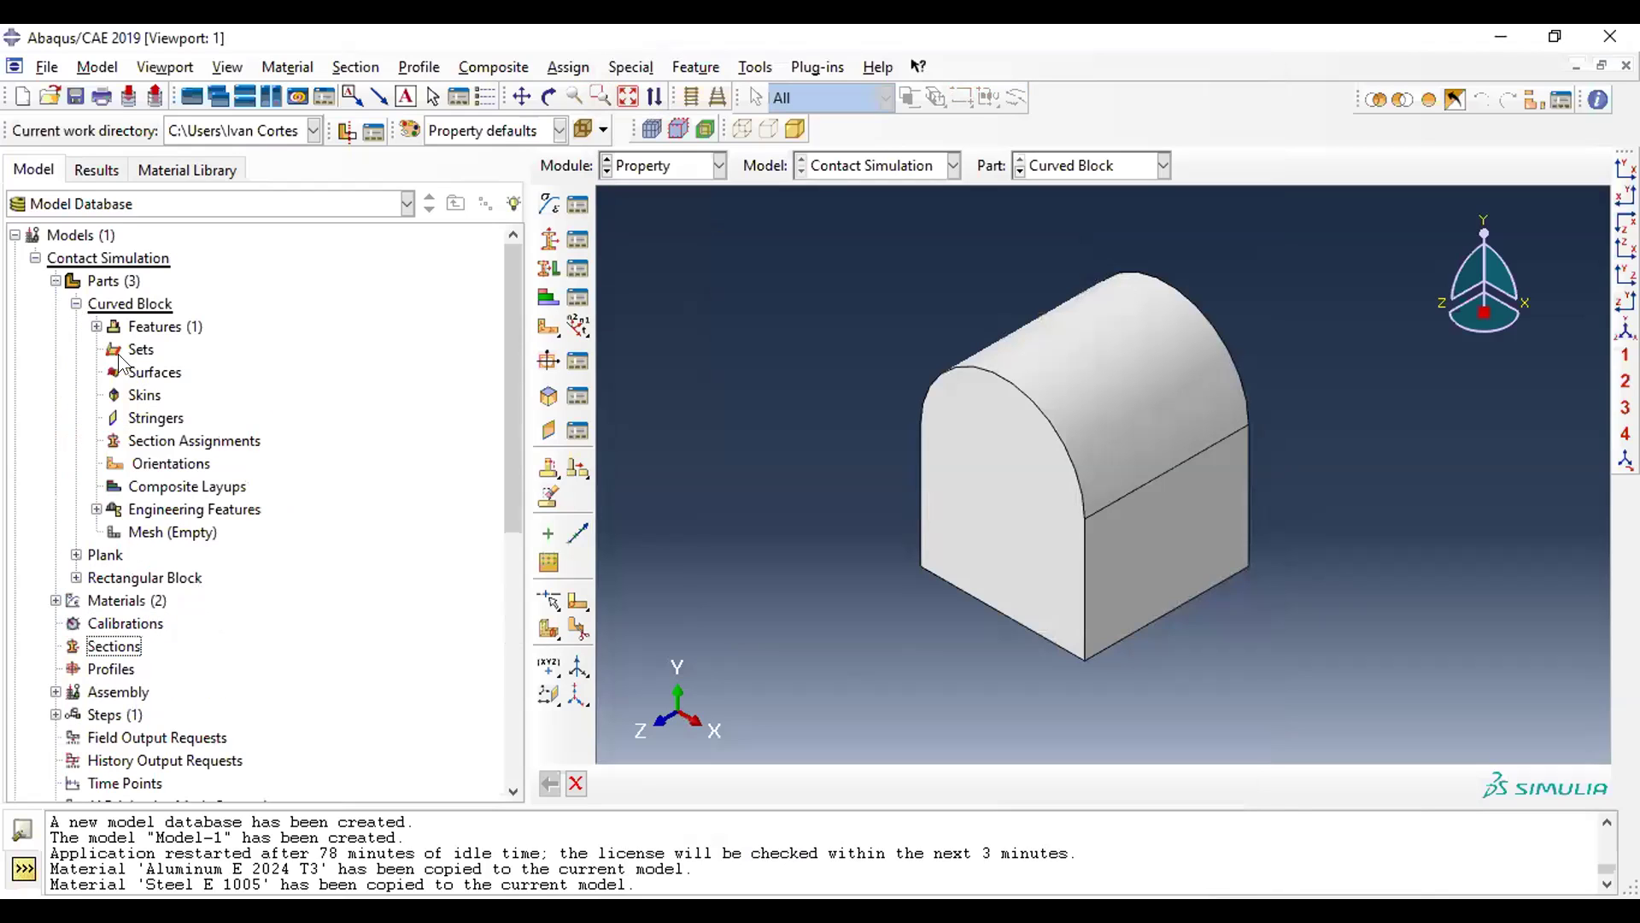
double_click(180, 437)
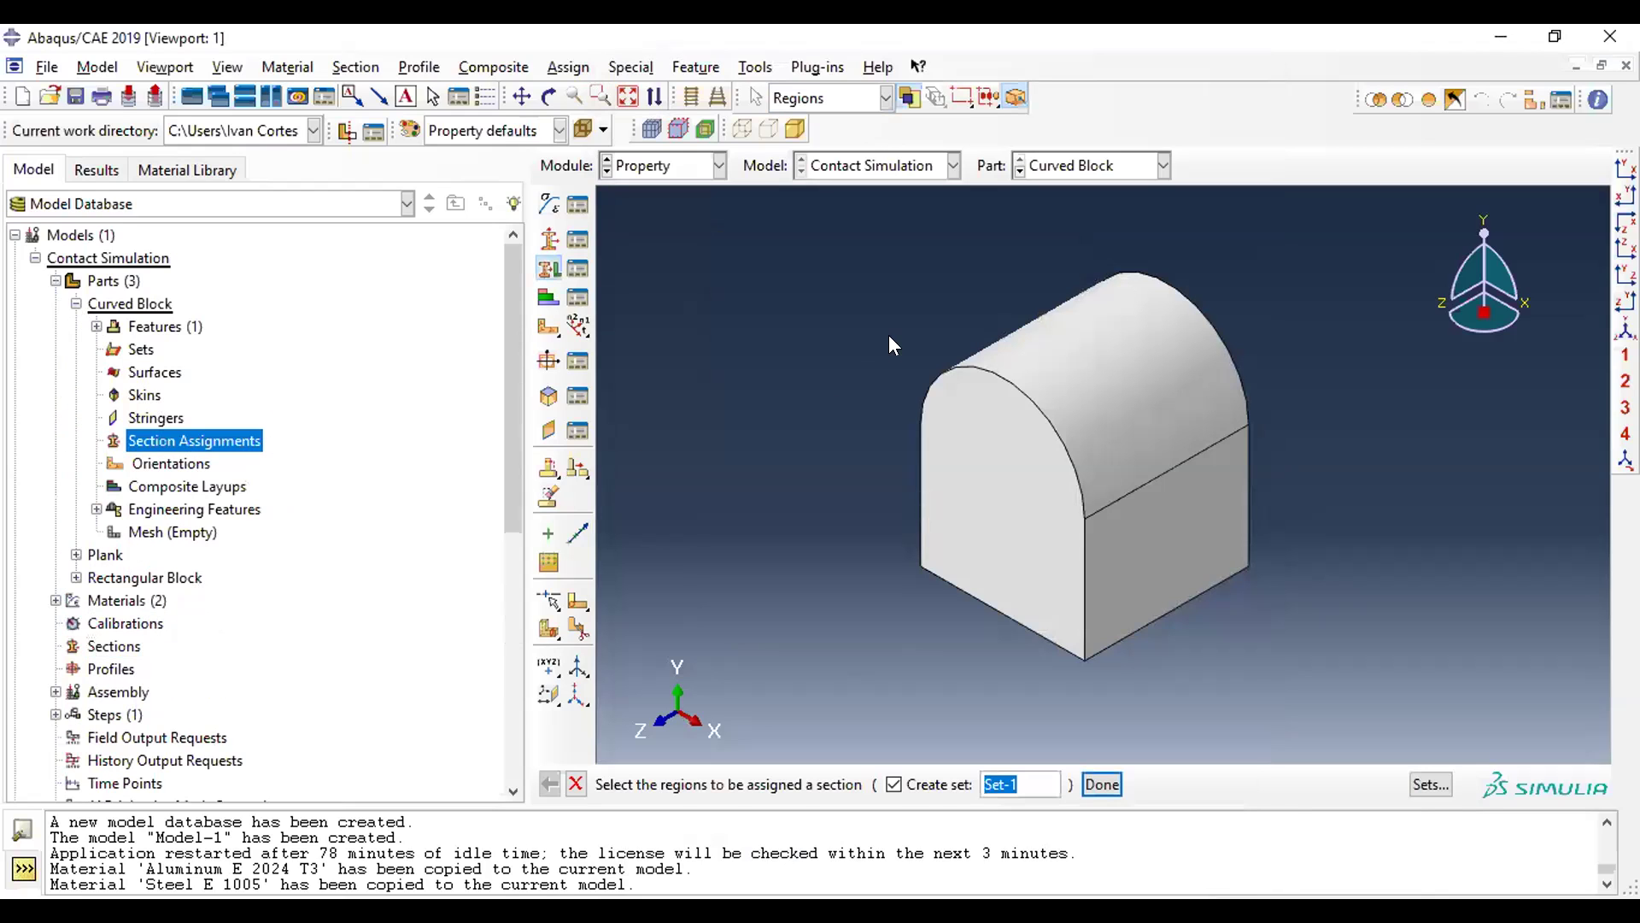
drag(795, 231, 1373, 689)
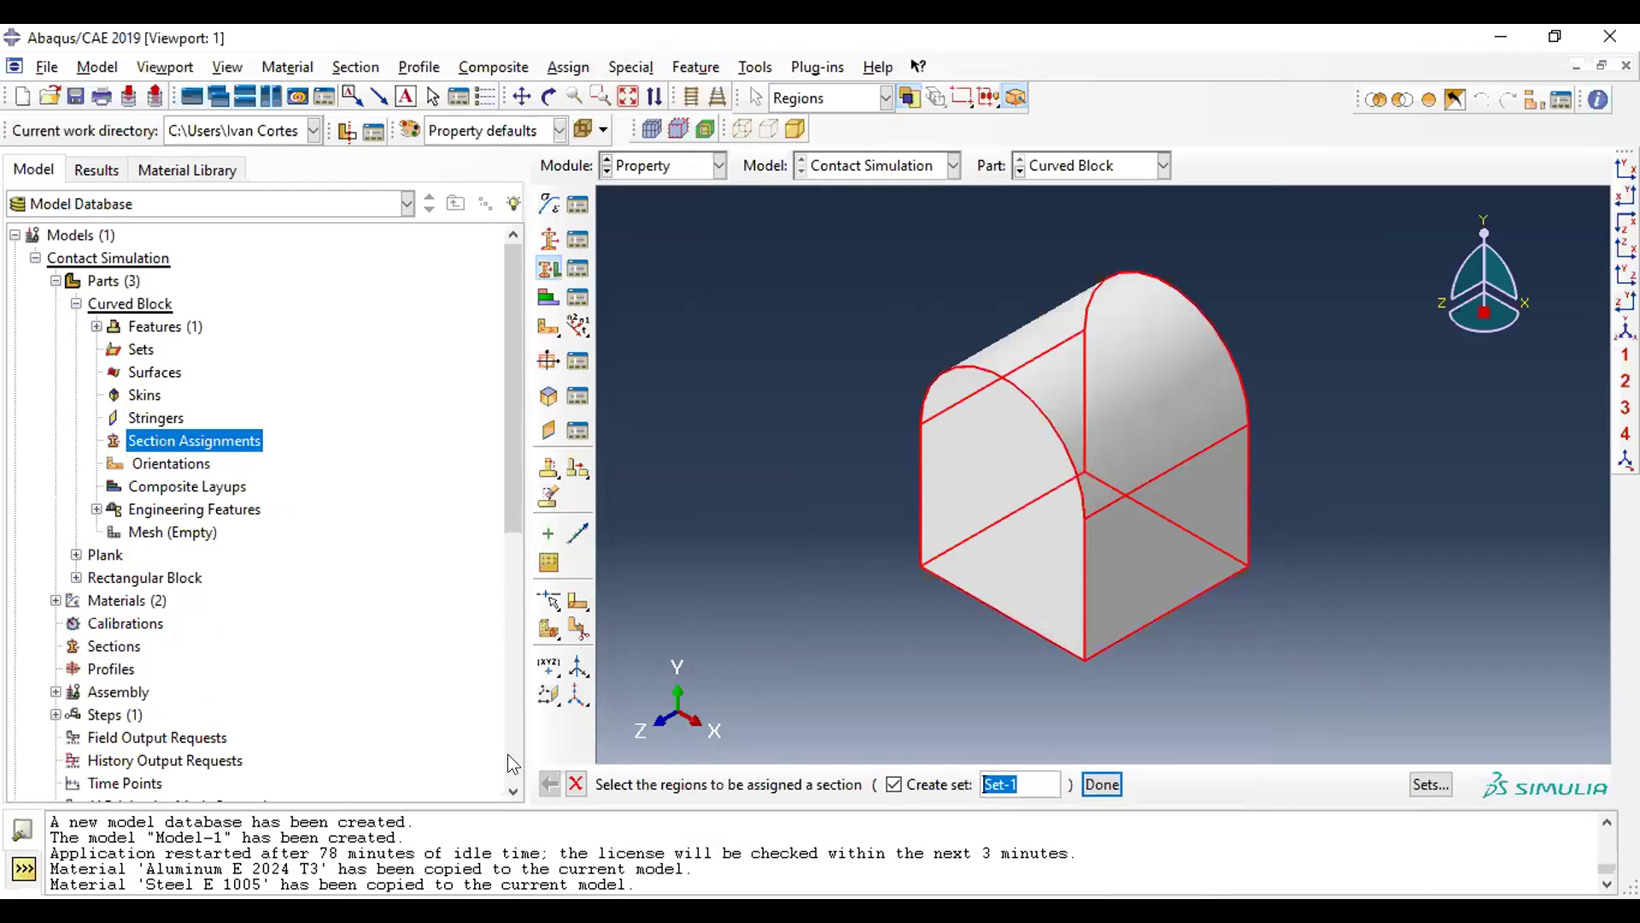
click(1034, 782)
key(BackSpace)
key(BackSpace)
text(-curved)
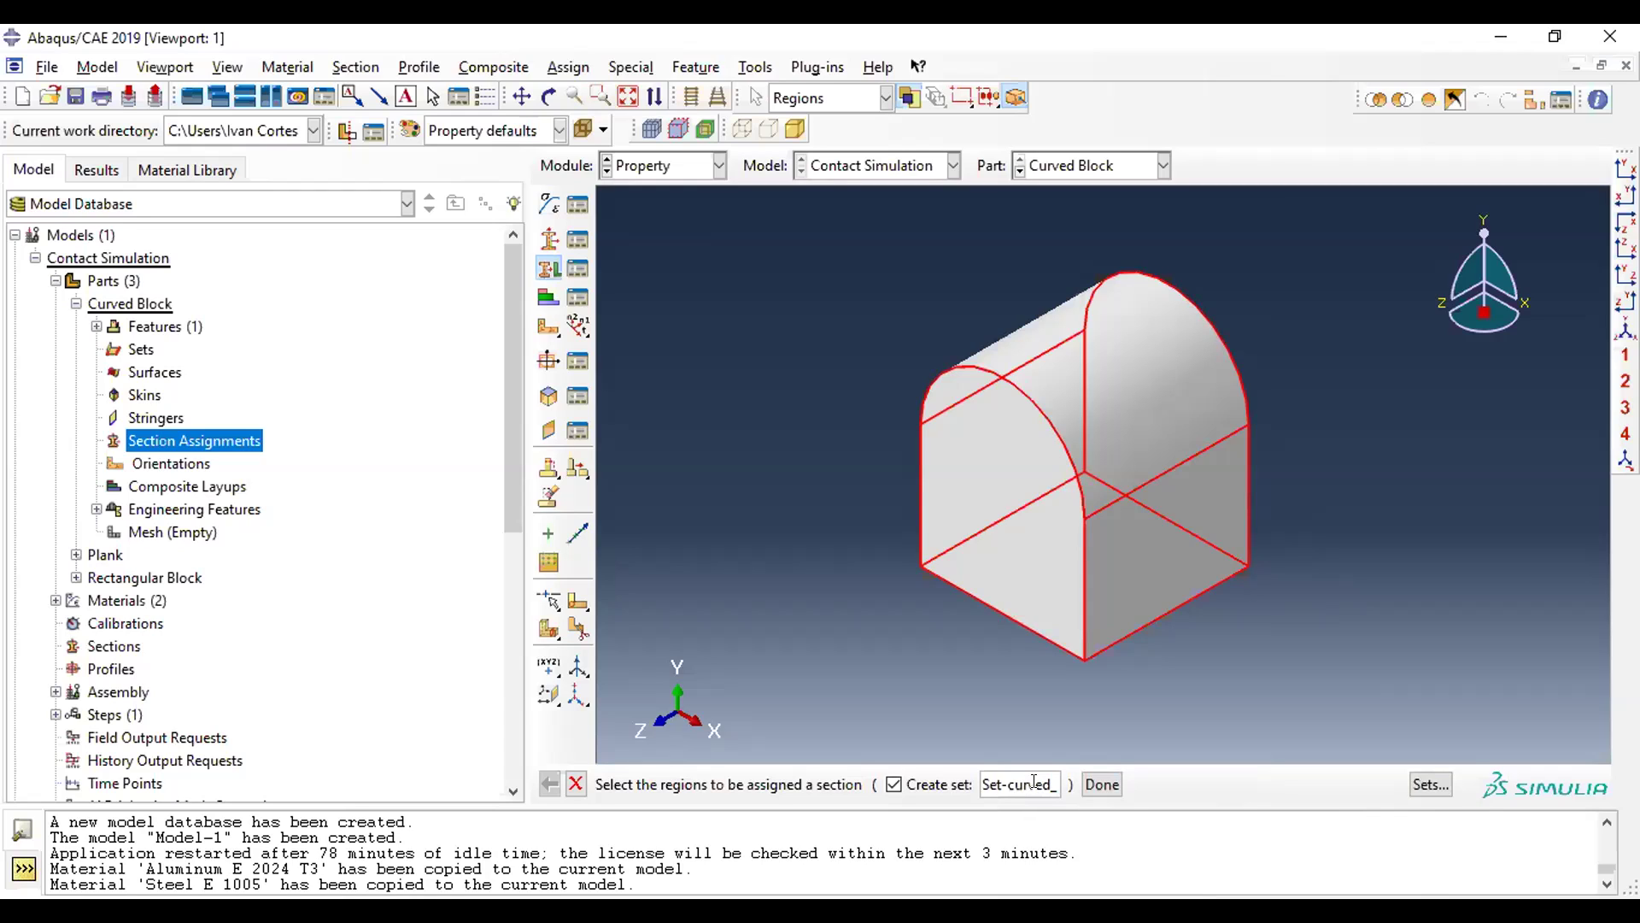
text(_block)
click(1110, 783)
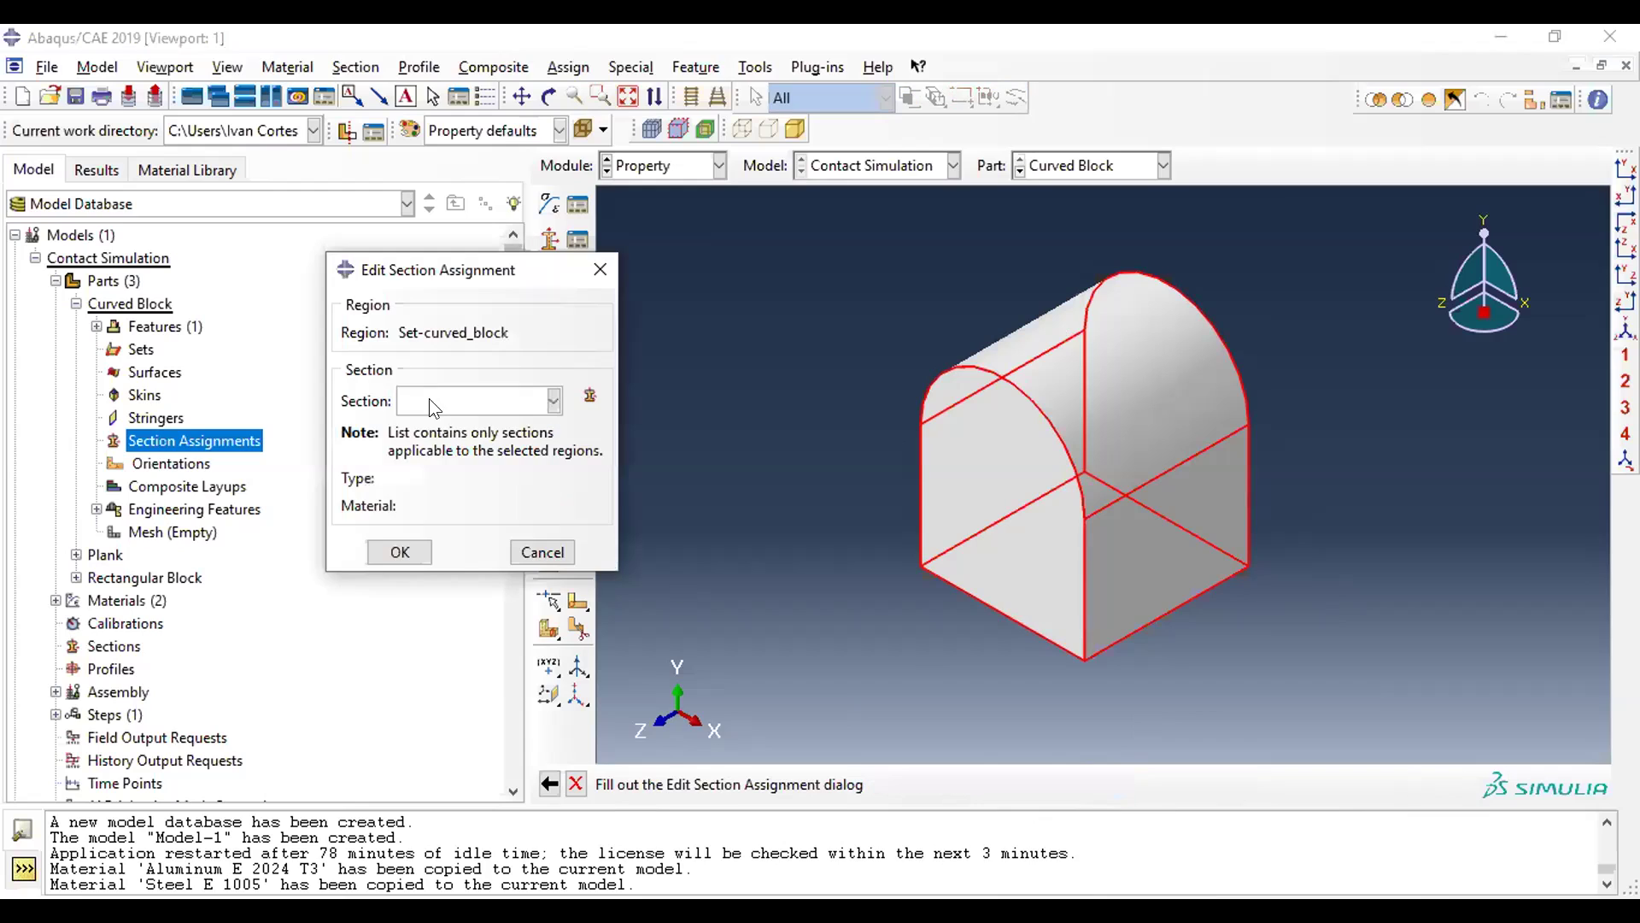
- Create a solid homogeneous section named Steel Section with material Steel E 1005 and assign it to the Curved Block region
drag(522, 285, 632, 290)
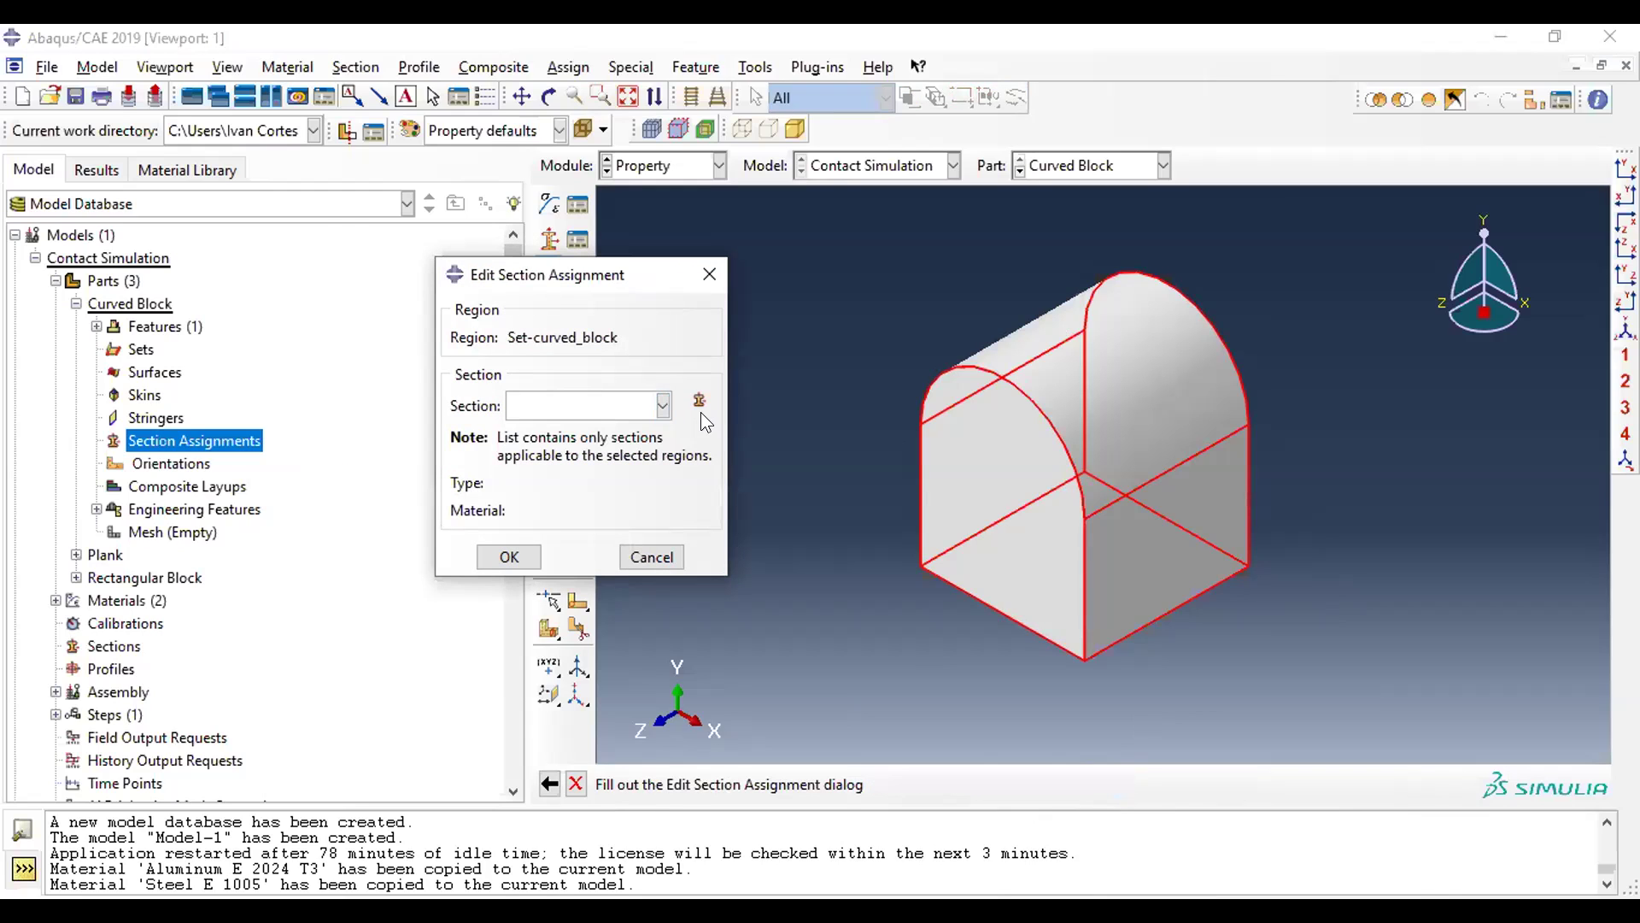
click(699, 400)
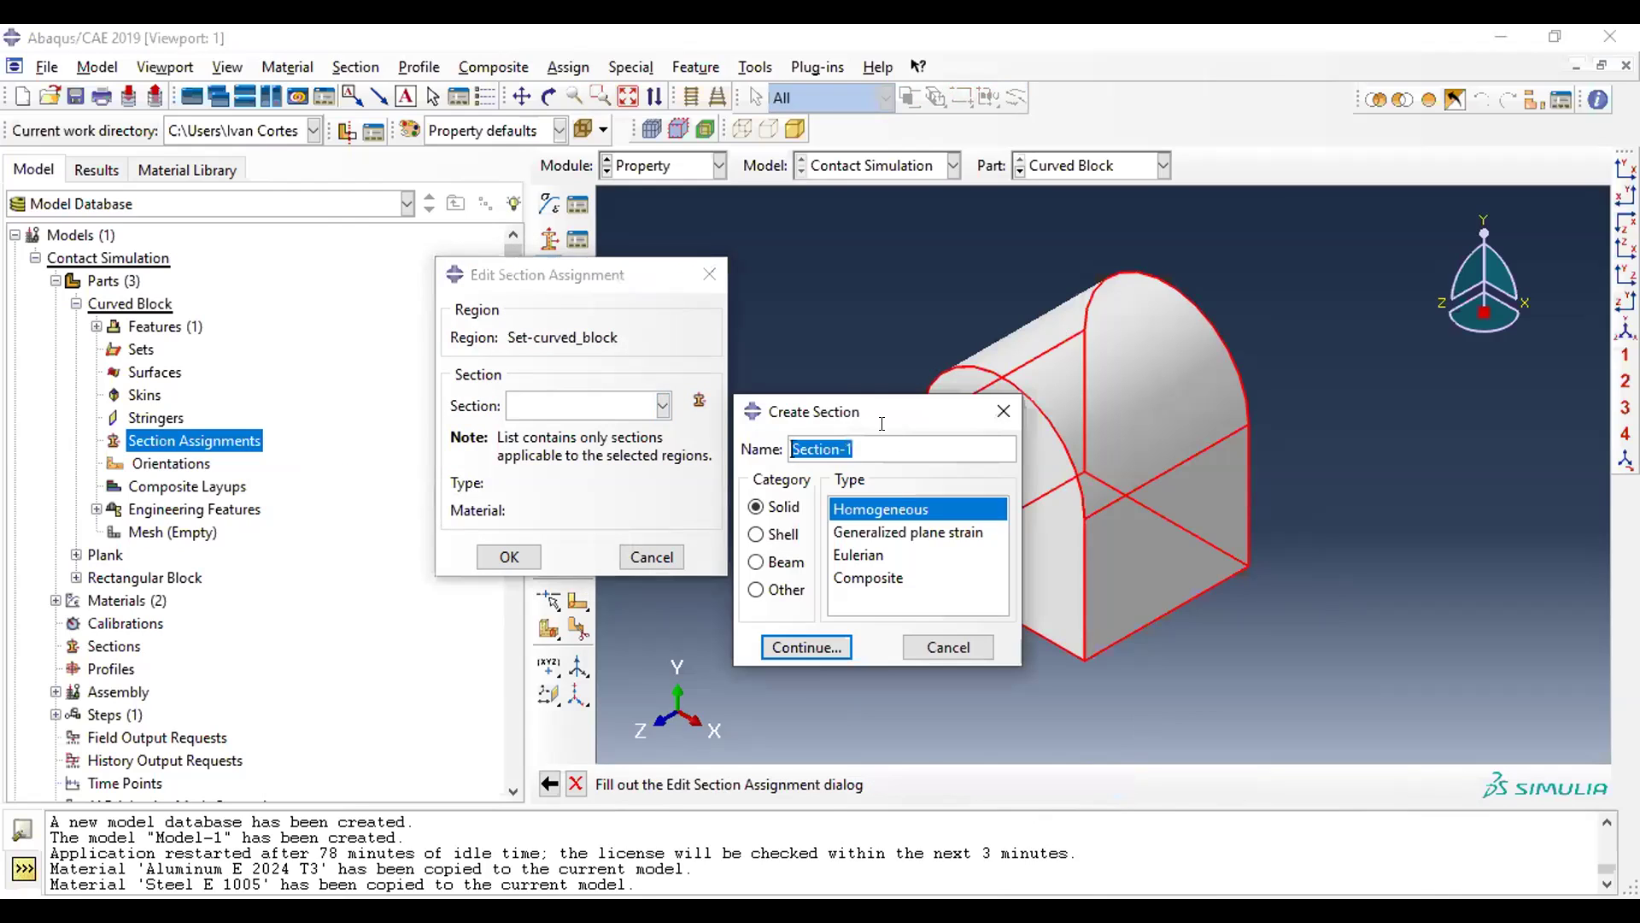
text(S)
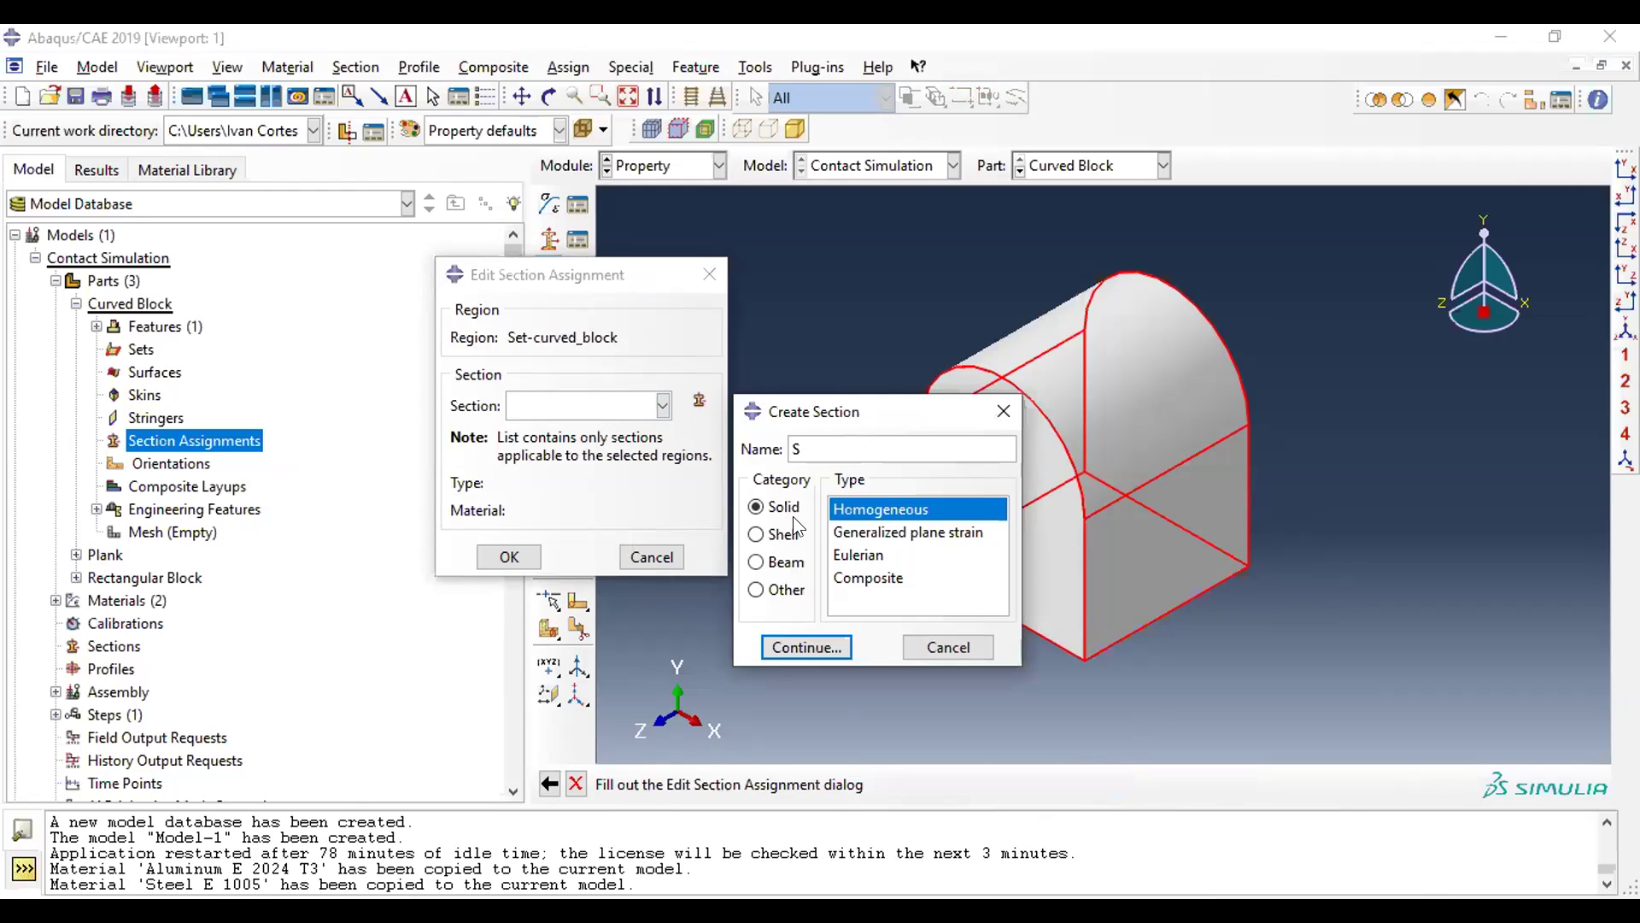
text(teel Section)
click(793, 508)
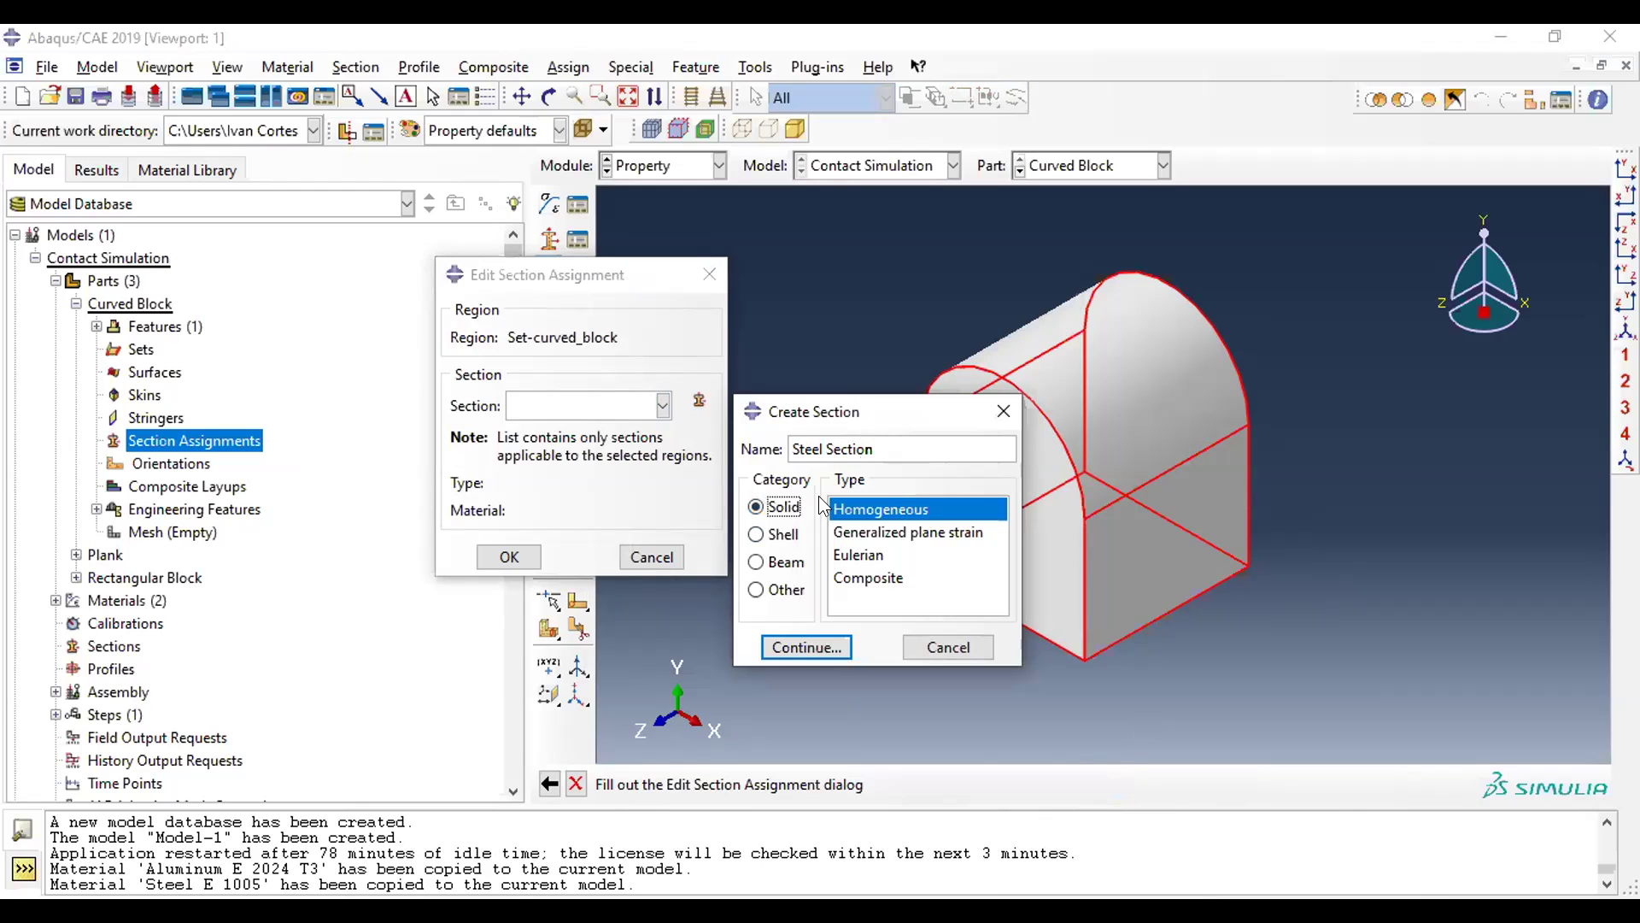
click(815, 649)
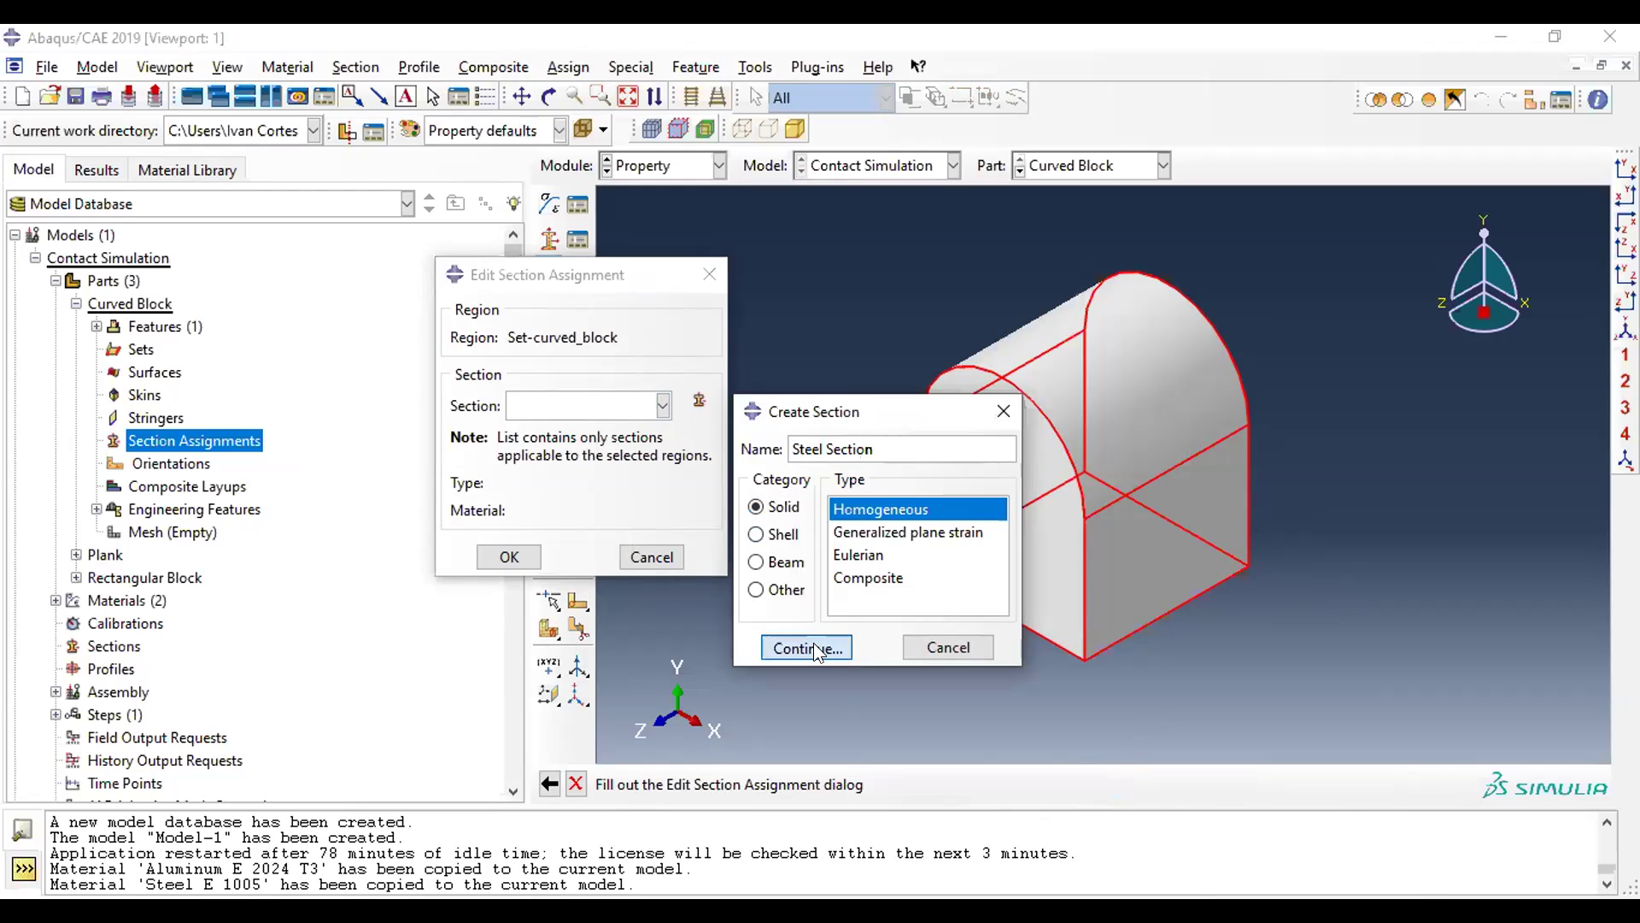
click(922, 382)
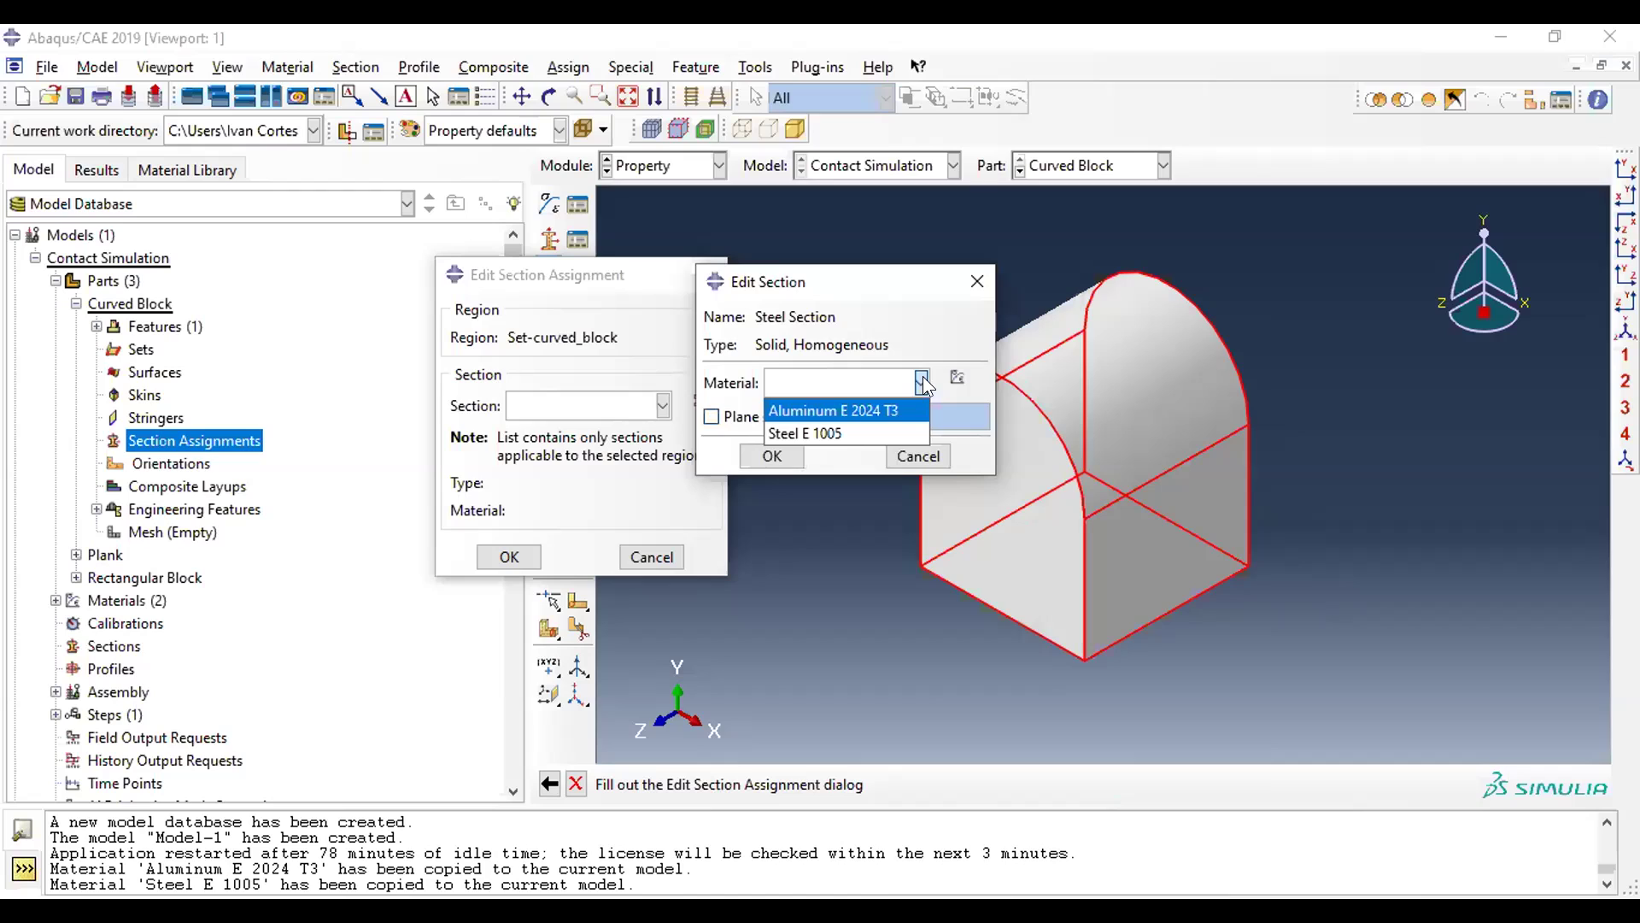
click(891, 432)
click(787, 450)
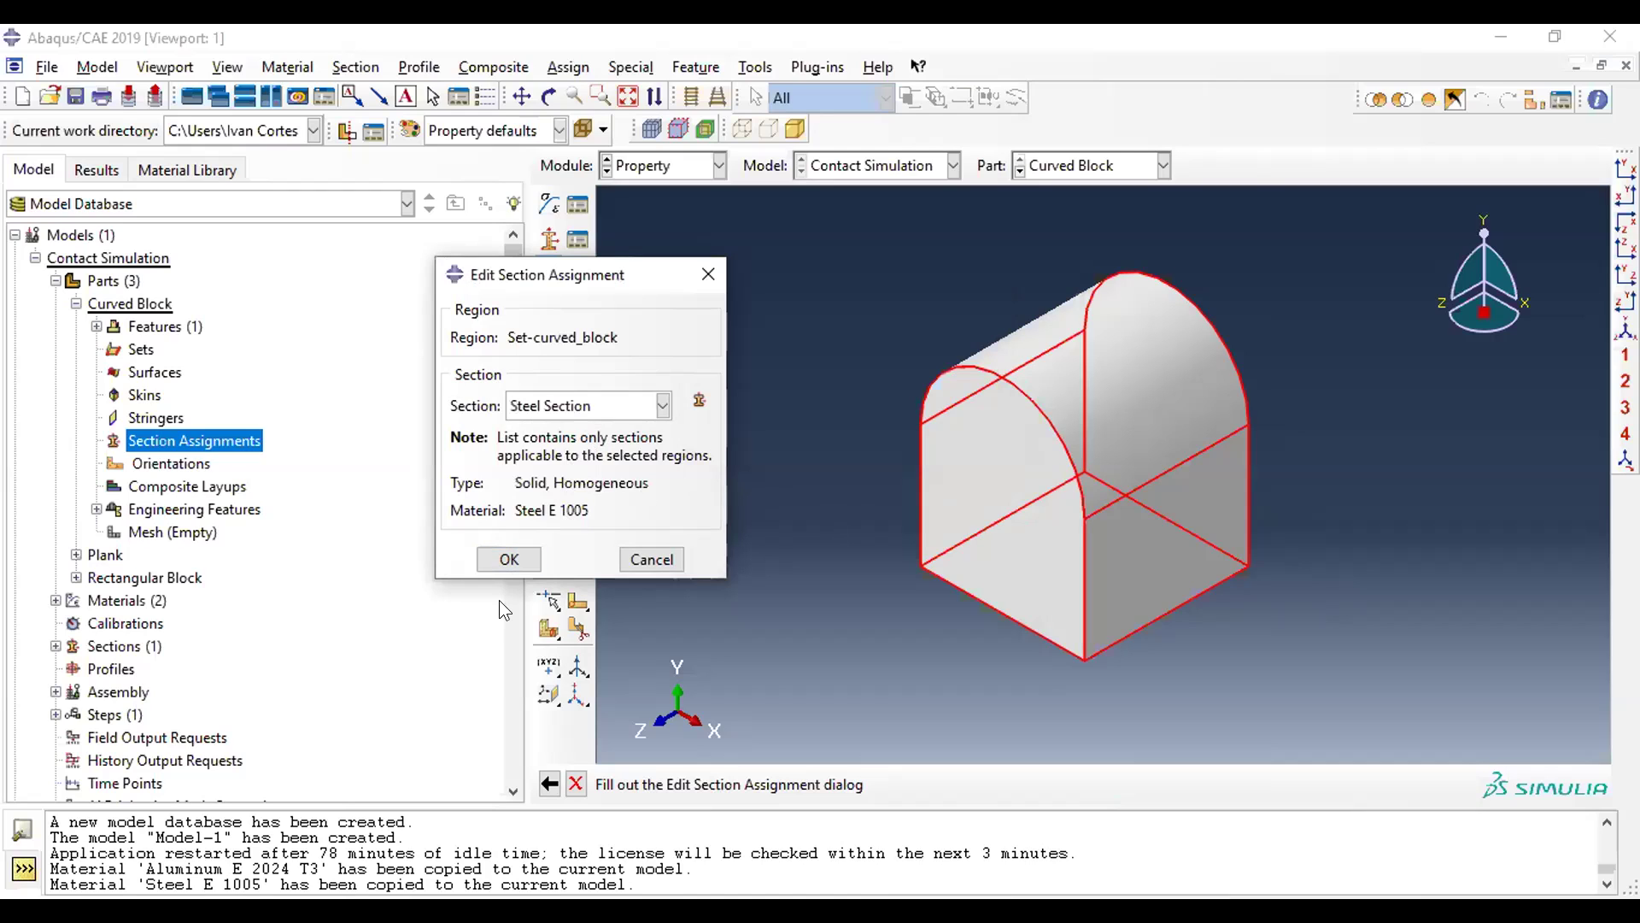
click(508, 560)
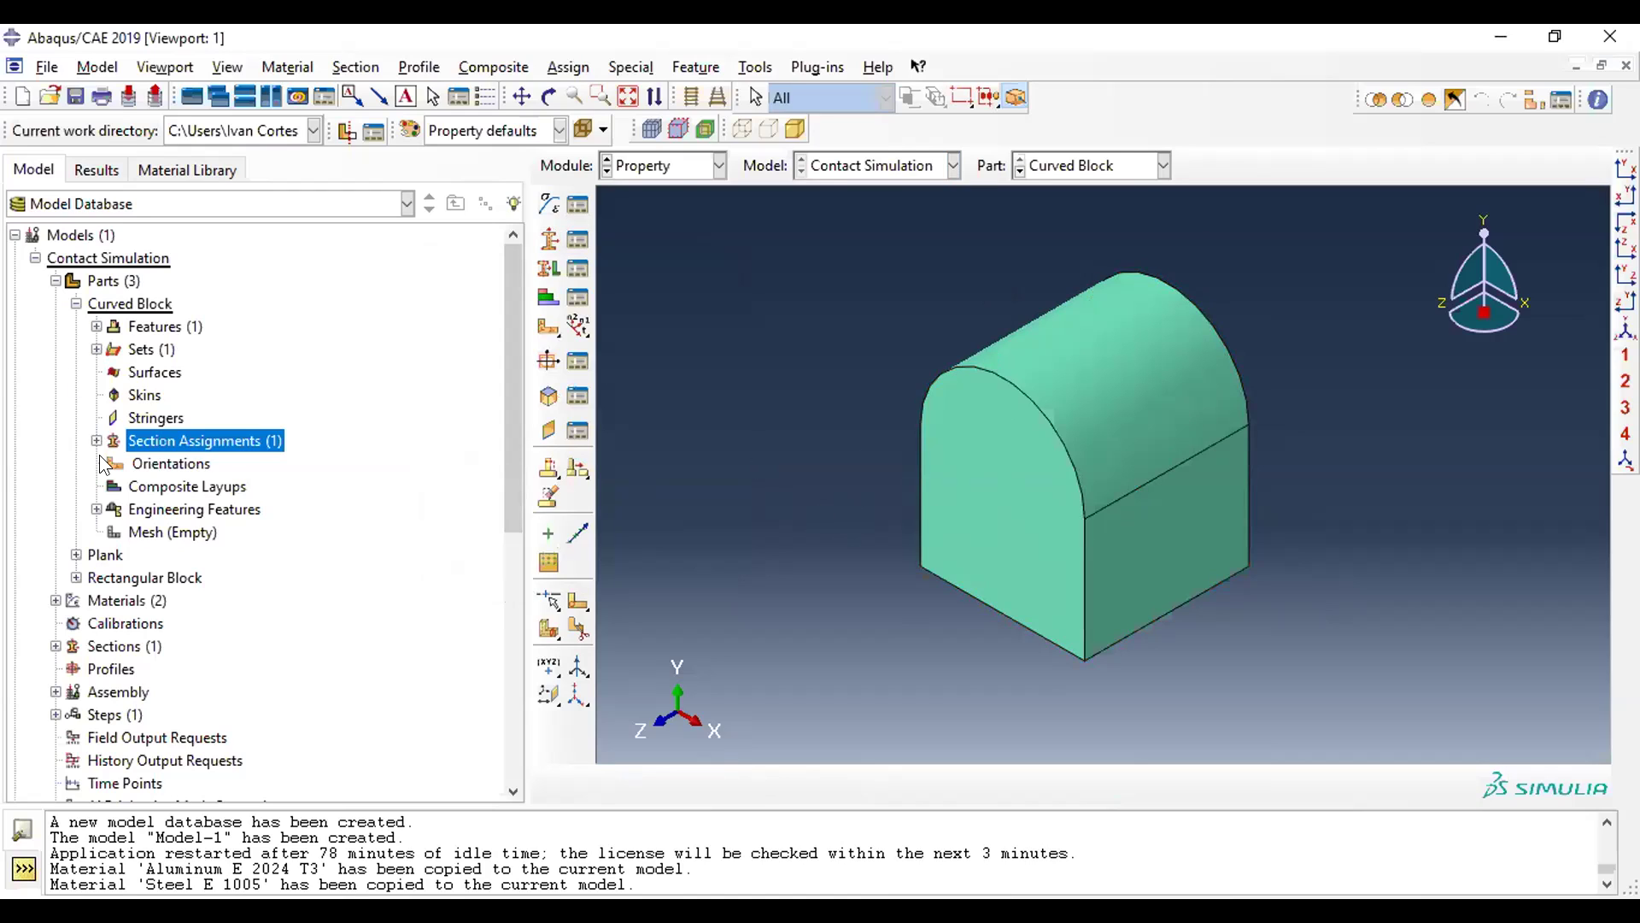
- Create a solid homogeneous section named Aluminum Section with material Aluminum E 2024 T3
click(75, 304)
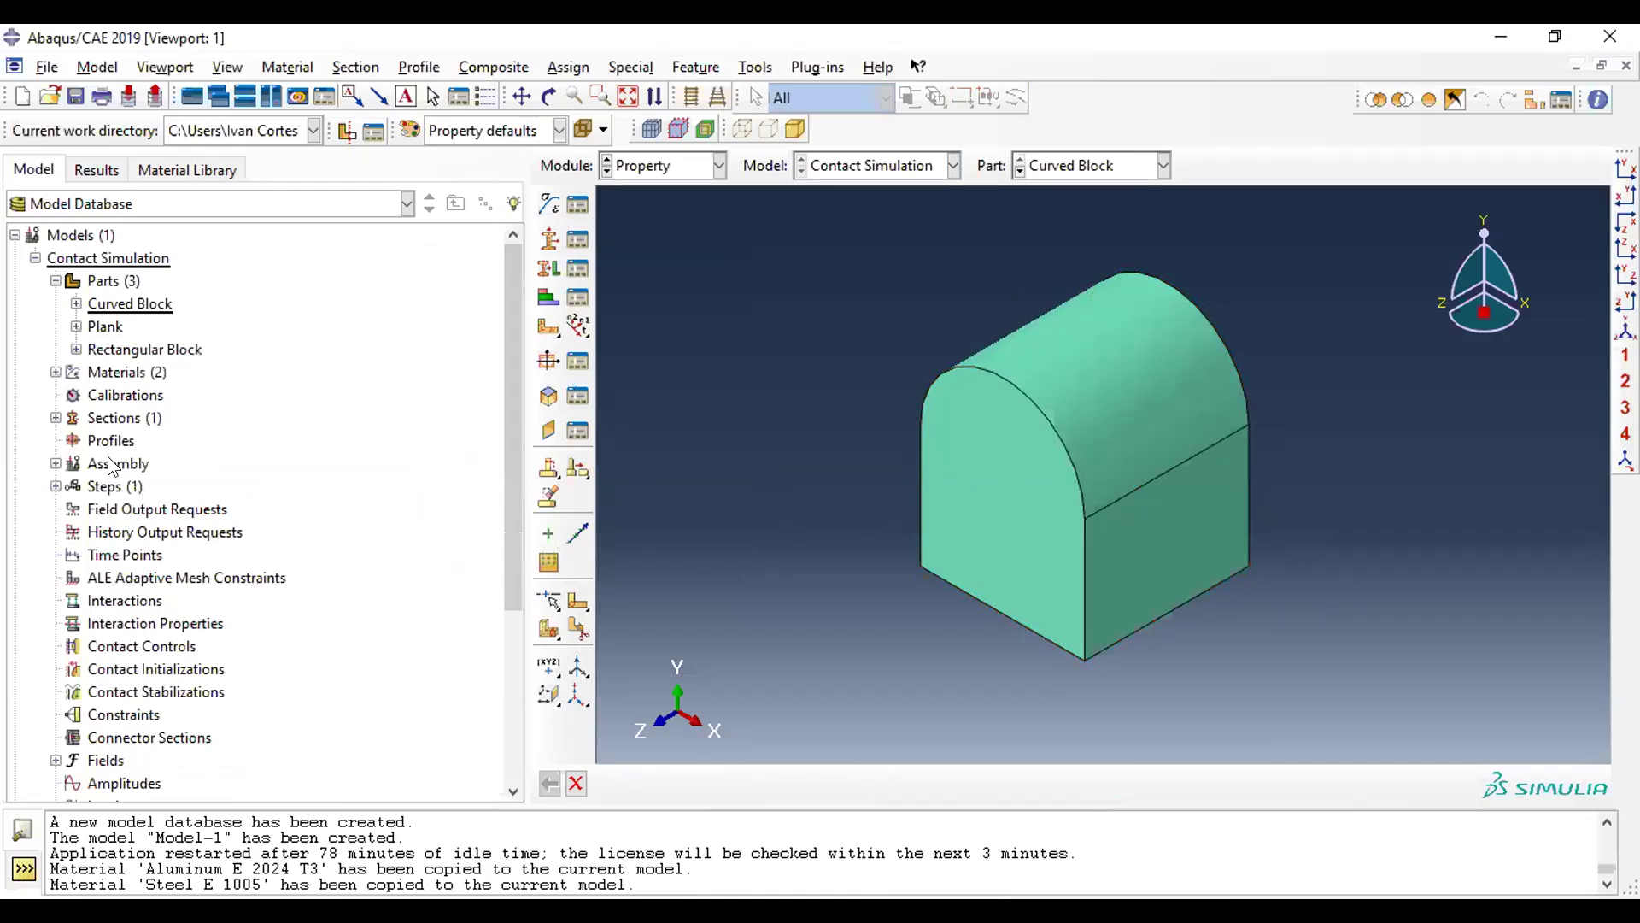
click(111, 421)
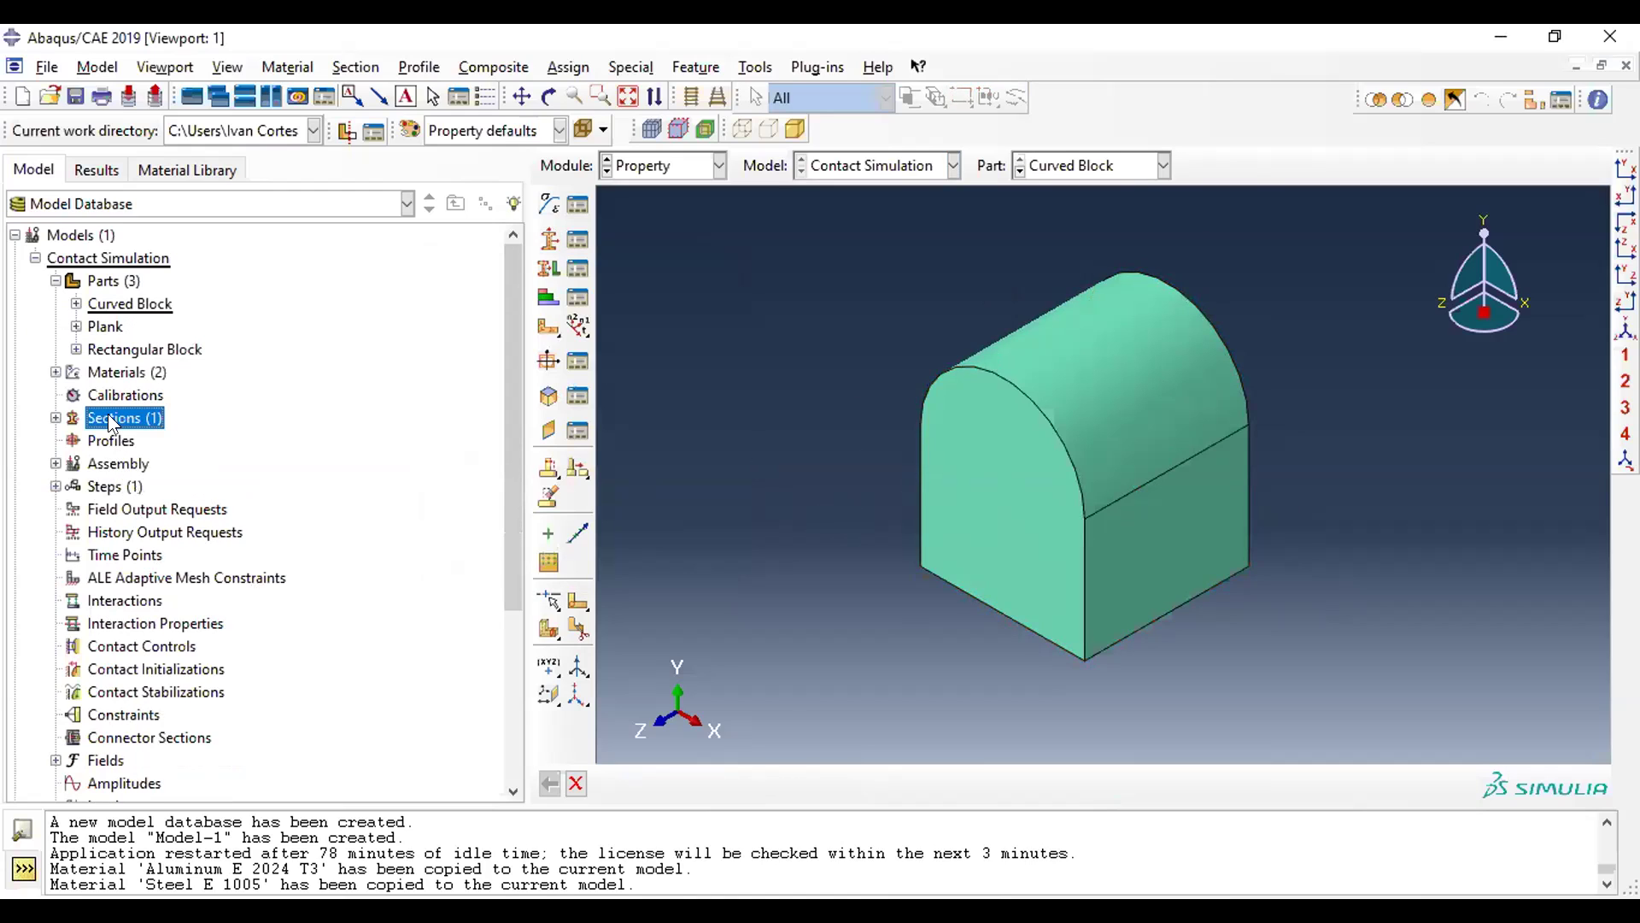
double_click(111, 421)
text(Aluminum Section)
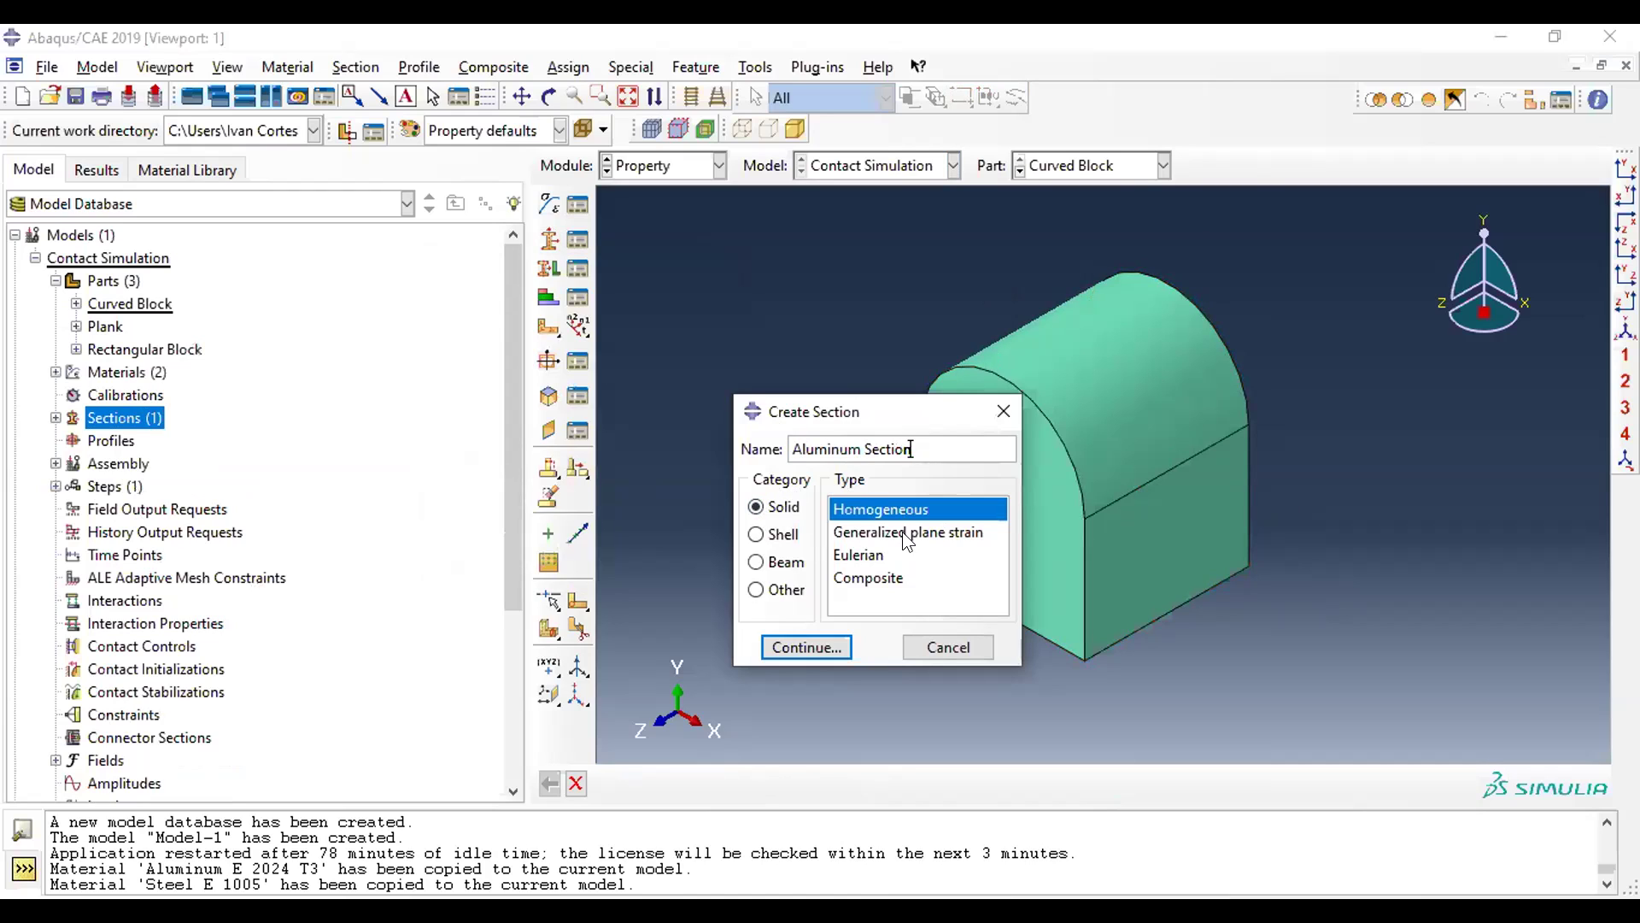
click(806, 646)
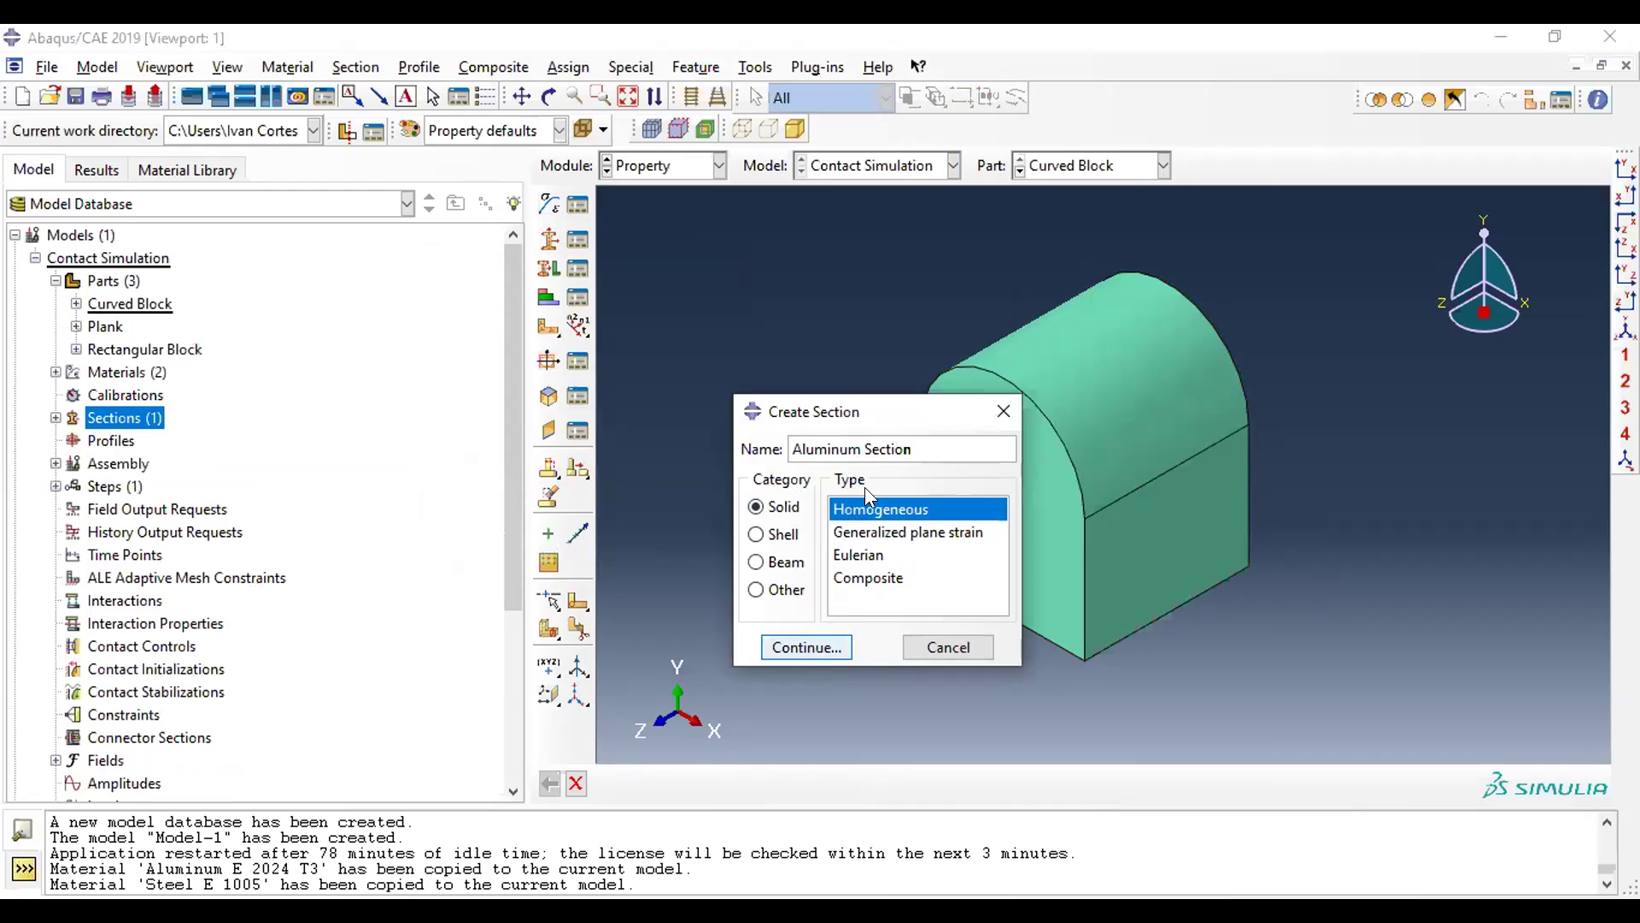
click(920, 384)
click(910, 412)
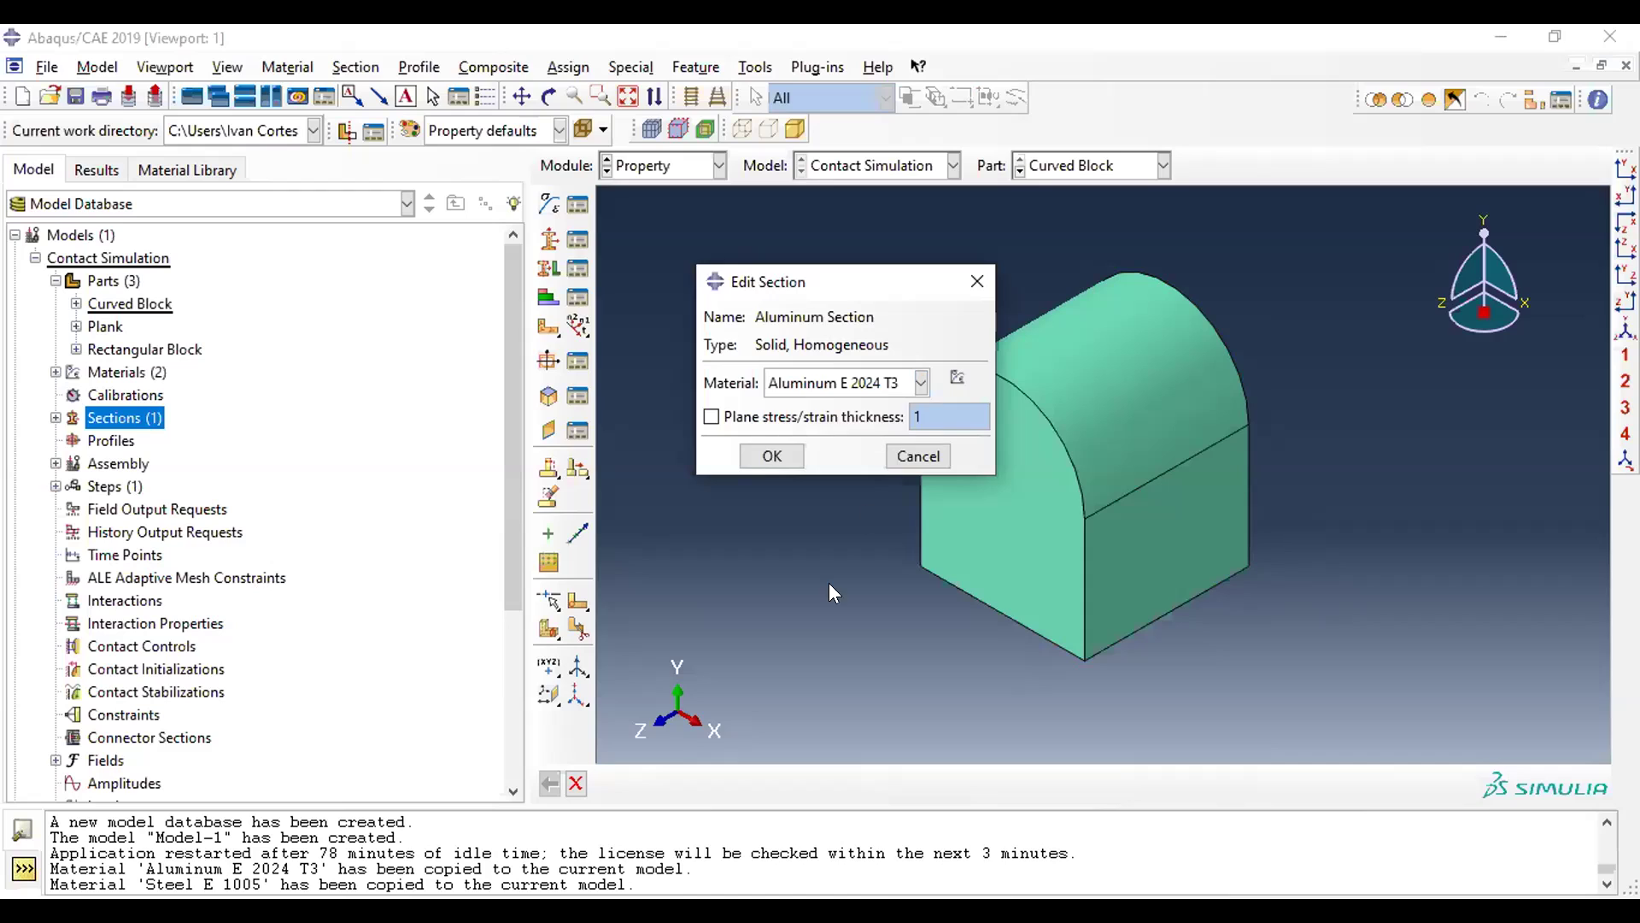
click(769, 457)
click(55, 418)
click(55, 418)
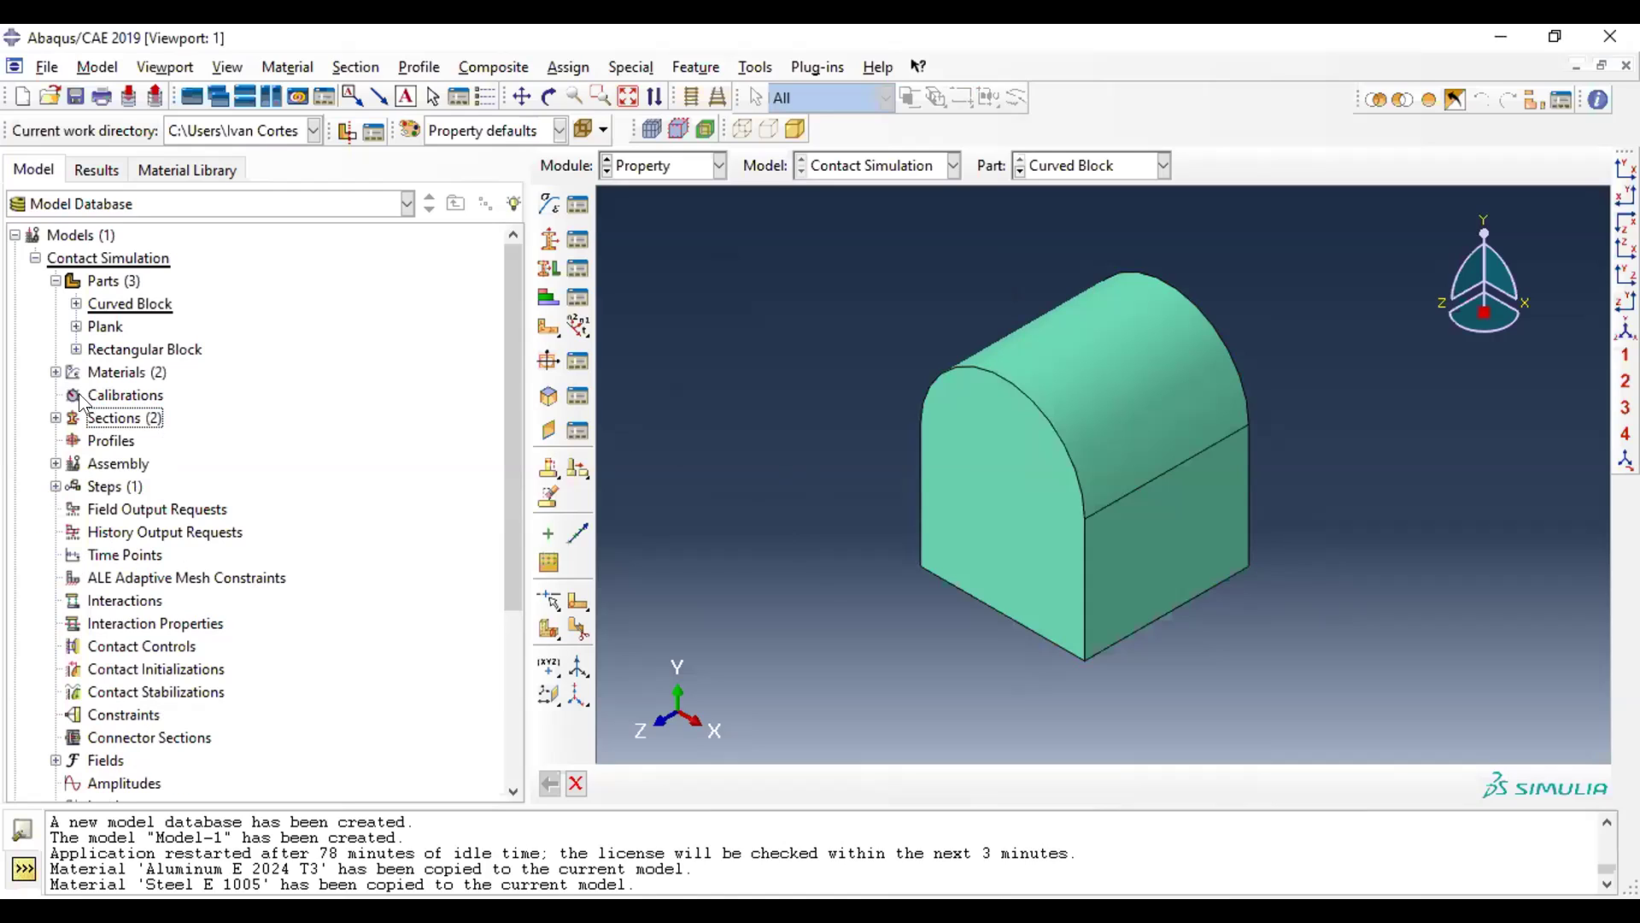
- Make the Plank the current part in the Property module
click(119, 304)
click(104, 328)
click(76, 327)
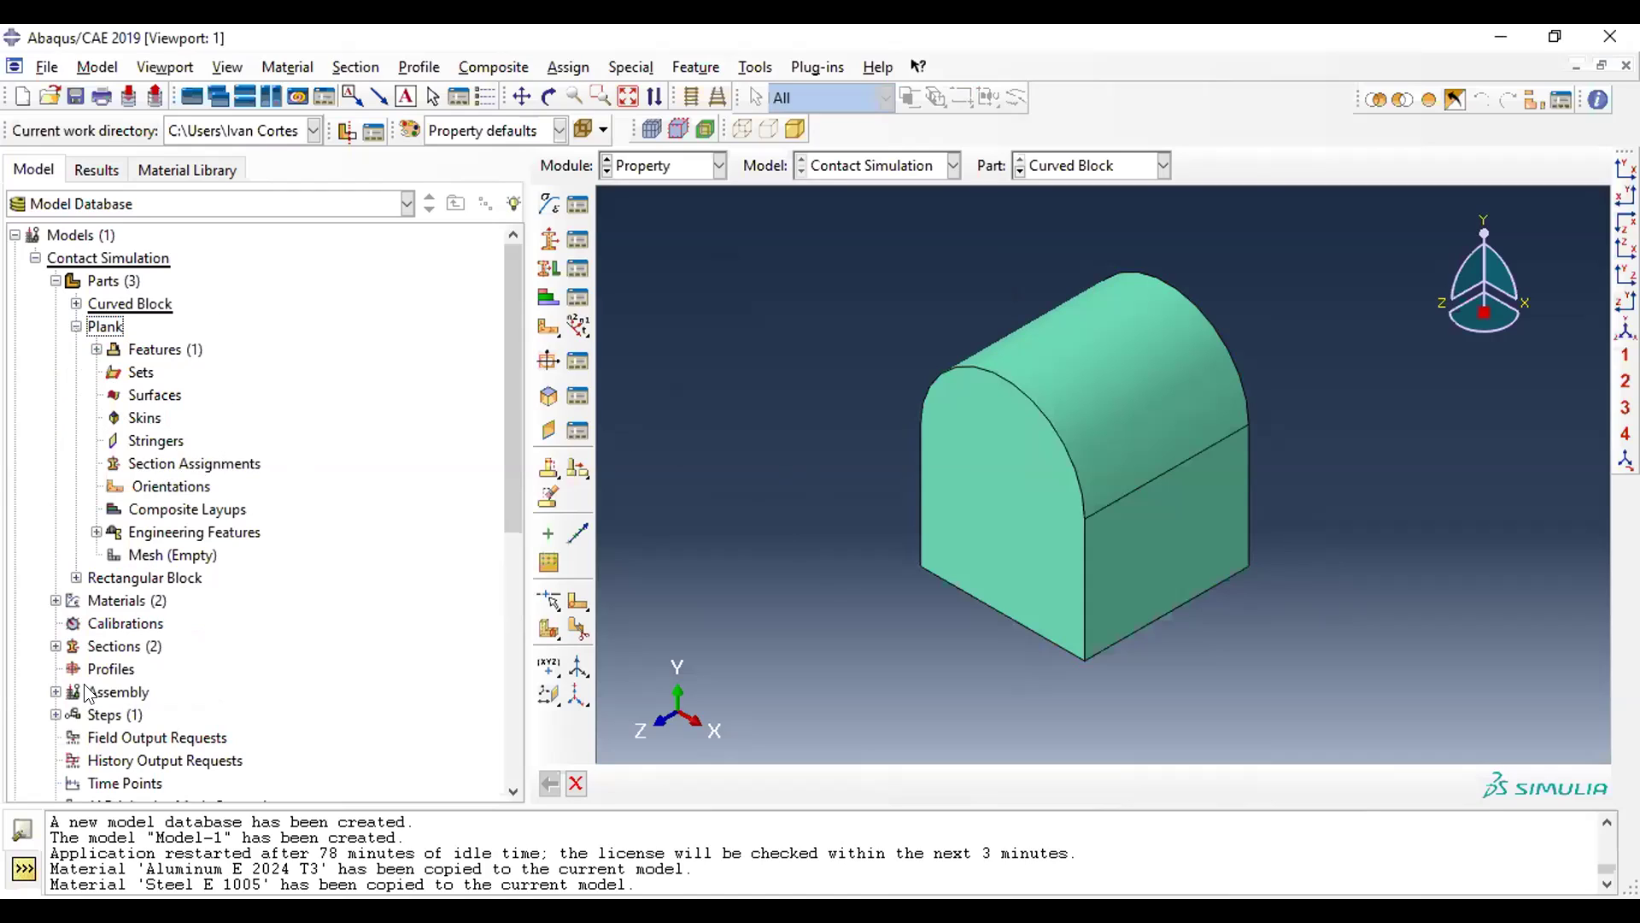
click(1160, 165)
click(1097, 210)
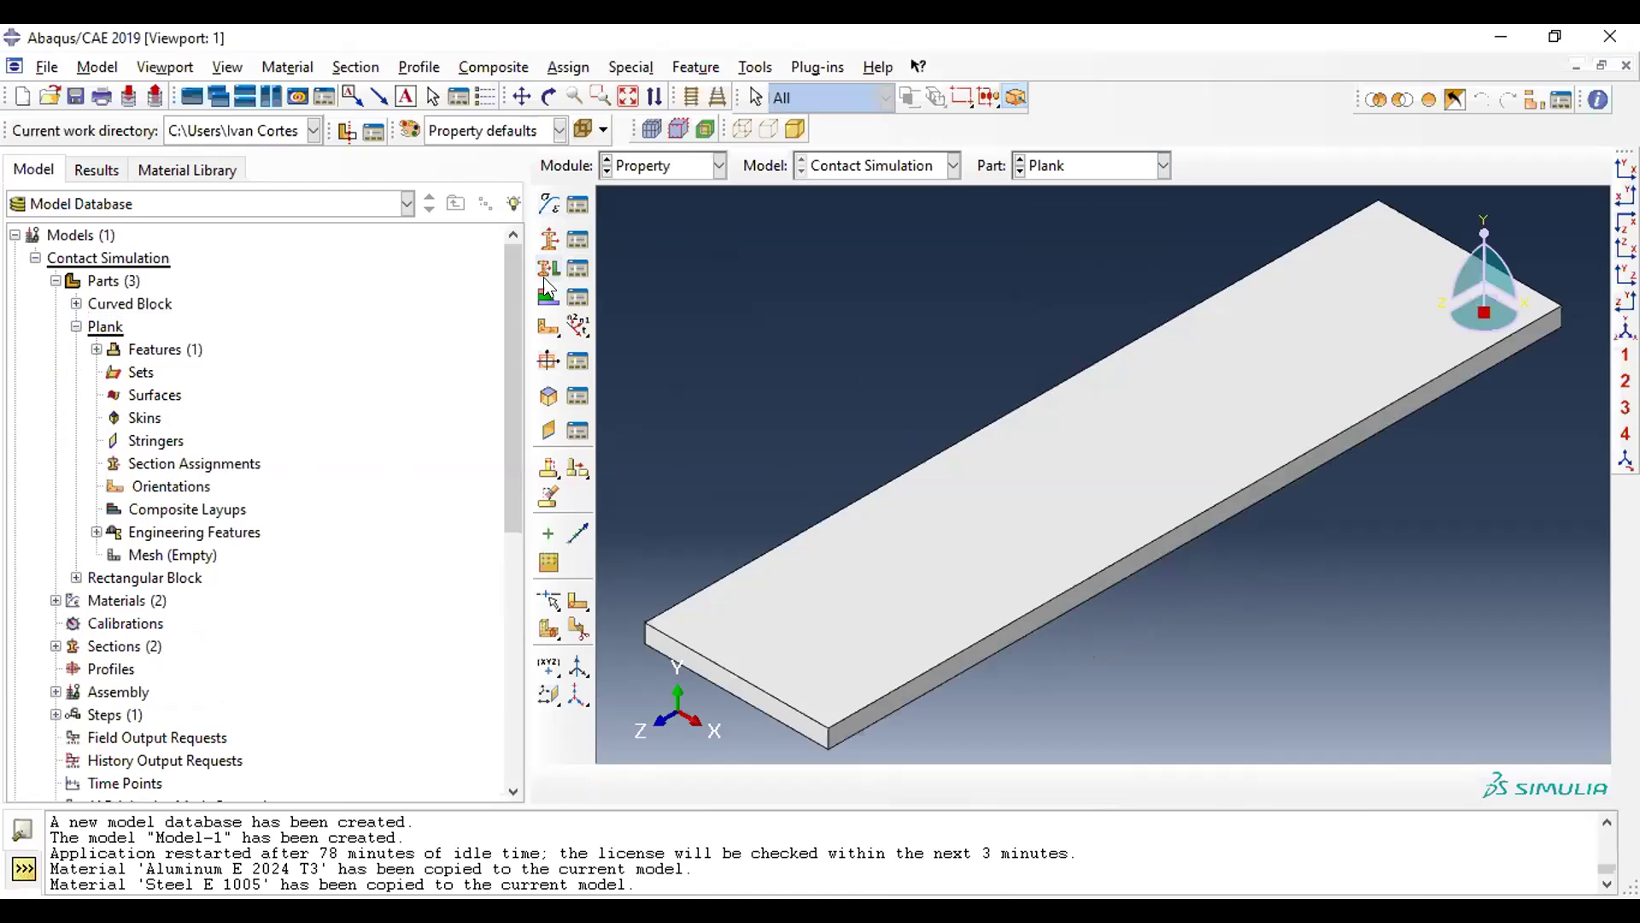
click(667, 165)
click(680, 191)
click(684, 215)
double_click(94, 327)
double_click(94, 326)
- Start a section assignment on the Plank, selecting the whole plank as a region set named Set-plank
double_click(163, 464)
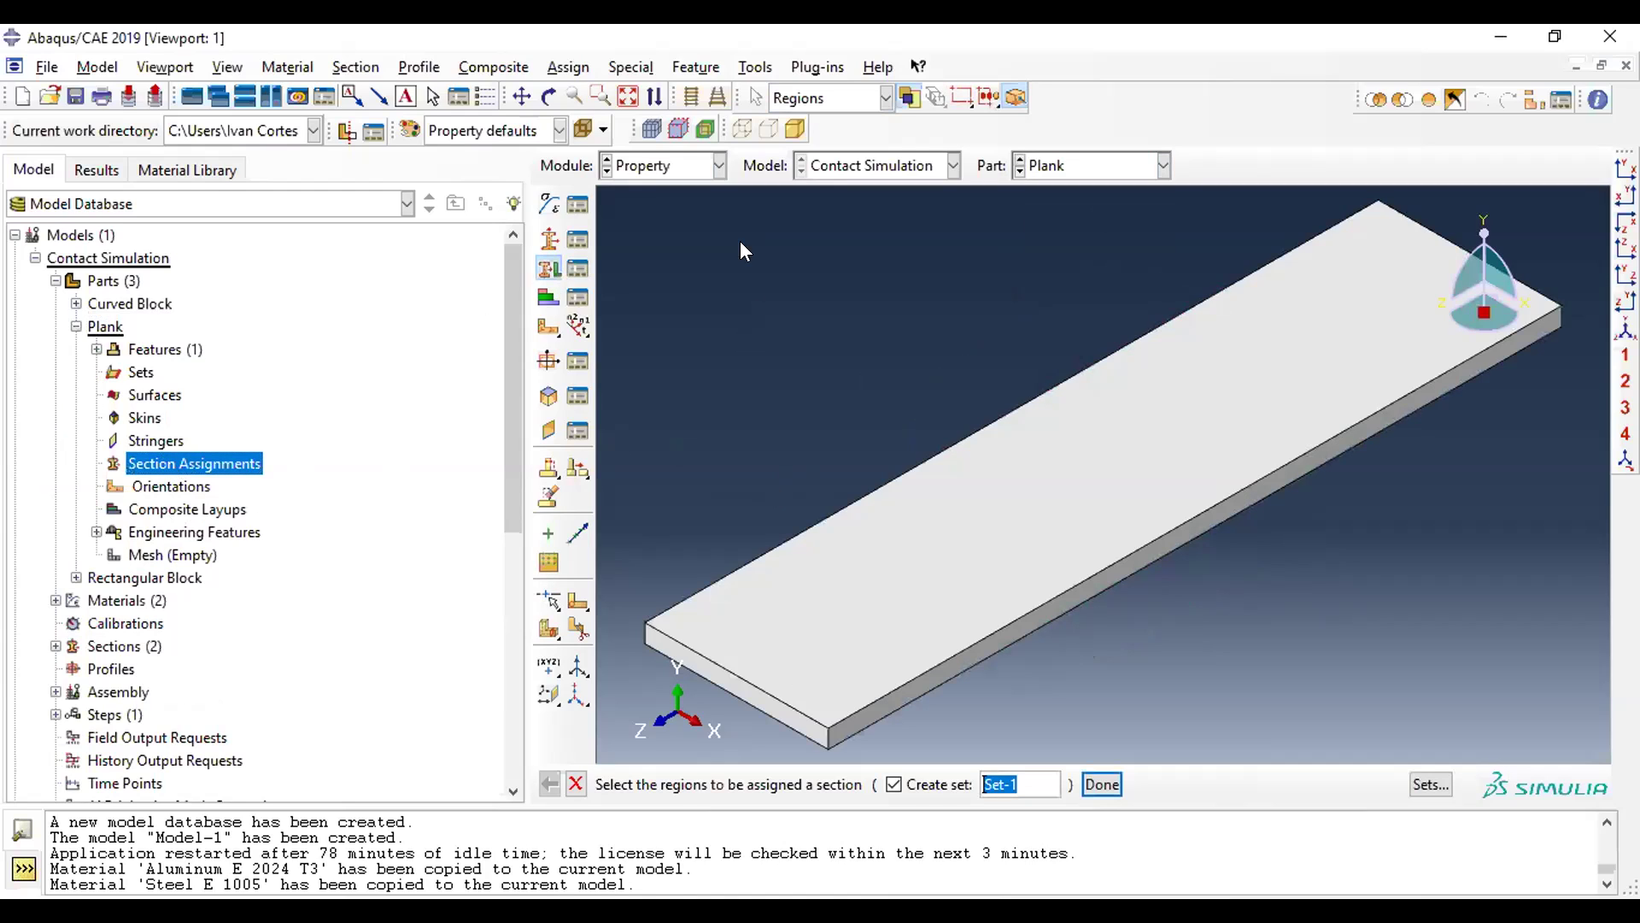
scroll(740, 241, down, 2)
drag(650, 226, 1464, 658)
ctrl+alt+middle_drag(1073, 377, 1133, 402)
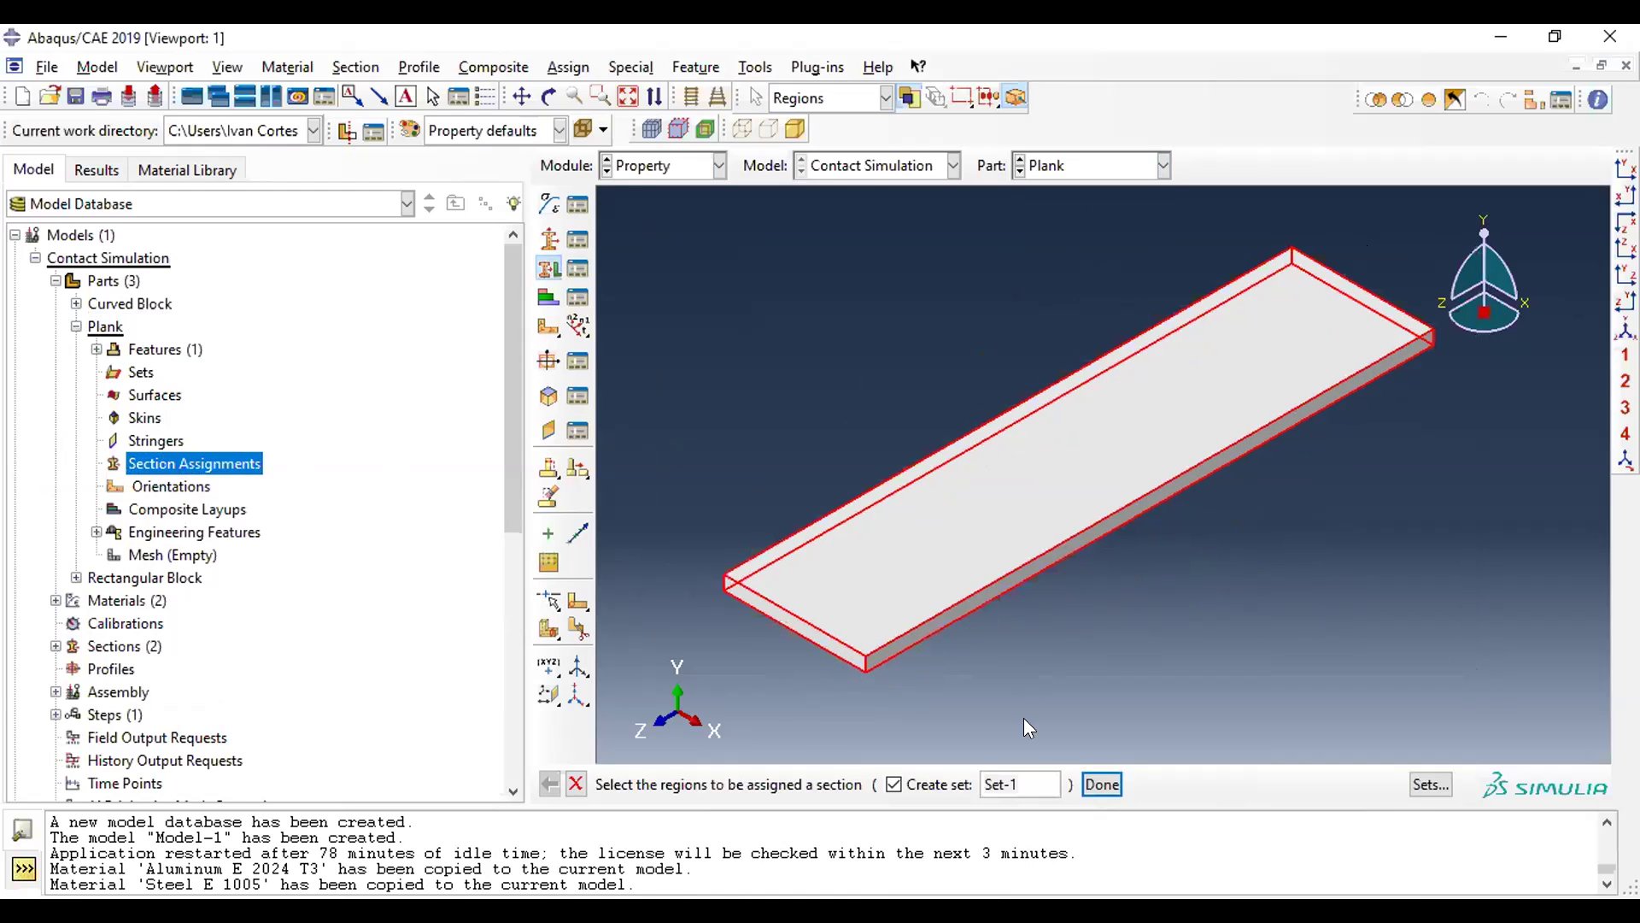
click(1047, 773)
click(1099, 786)
- Assign Aluminum Section to the Set-plank region
drag(641, 275, 846, 334)
click(859, 457)
click(822, 487)
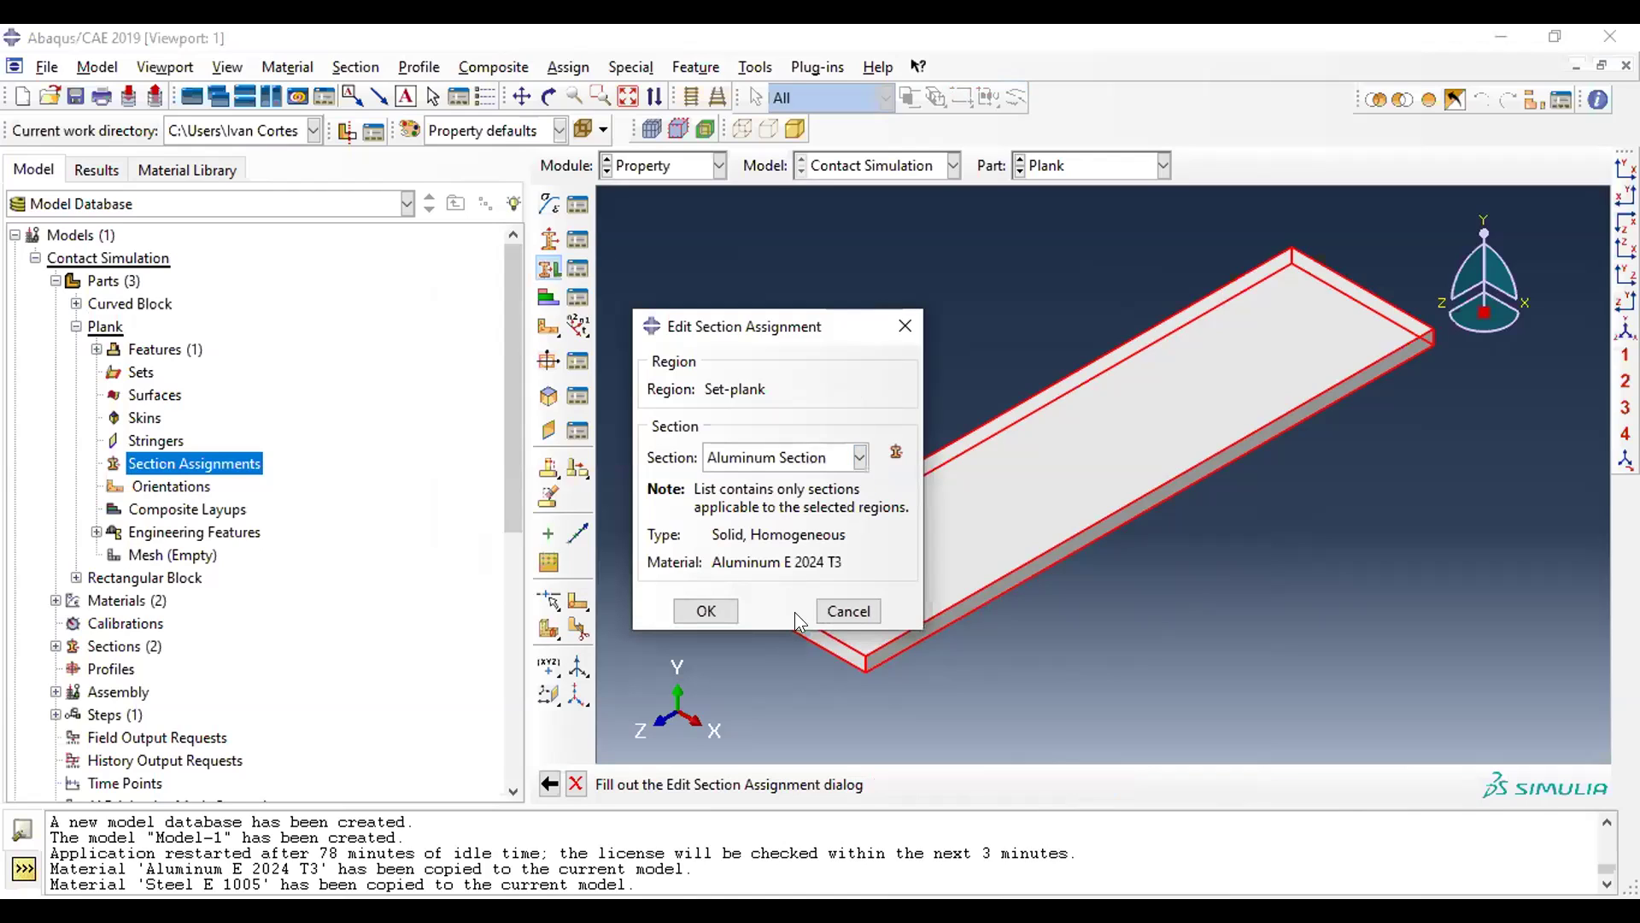
click(700, 610)
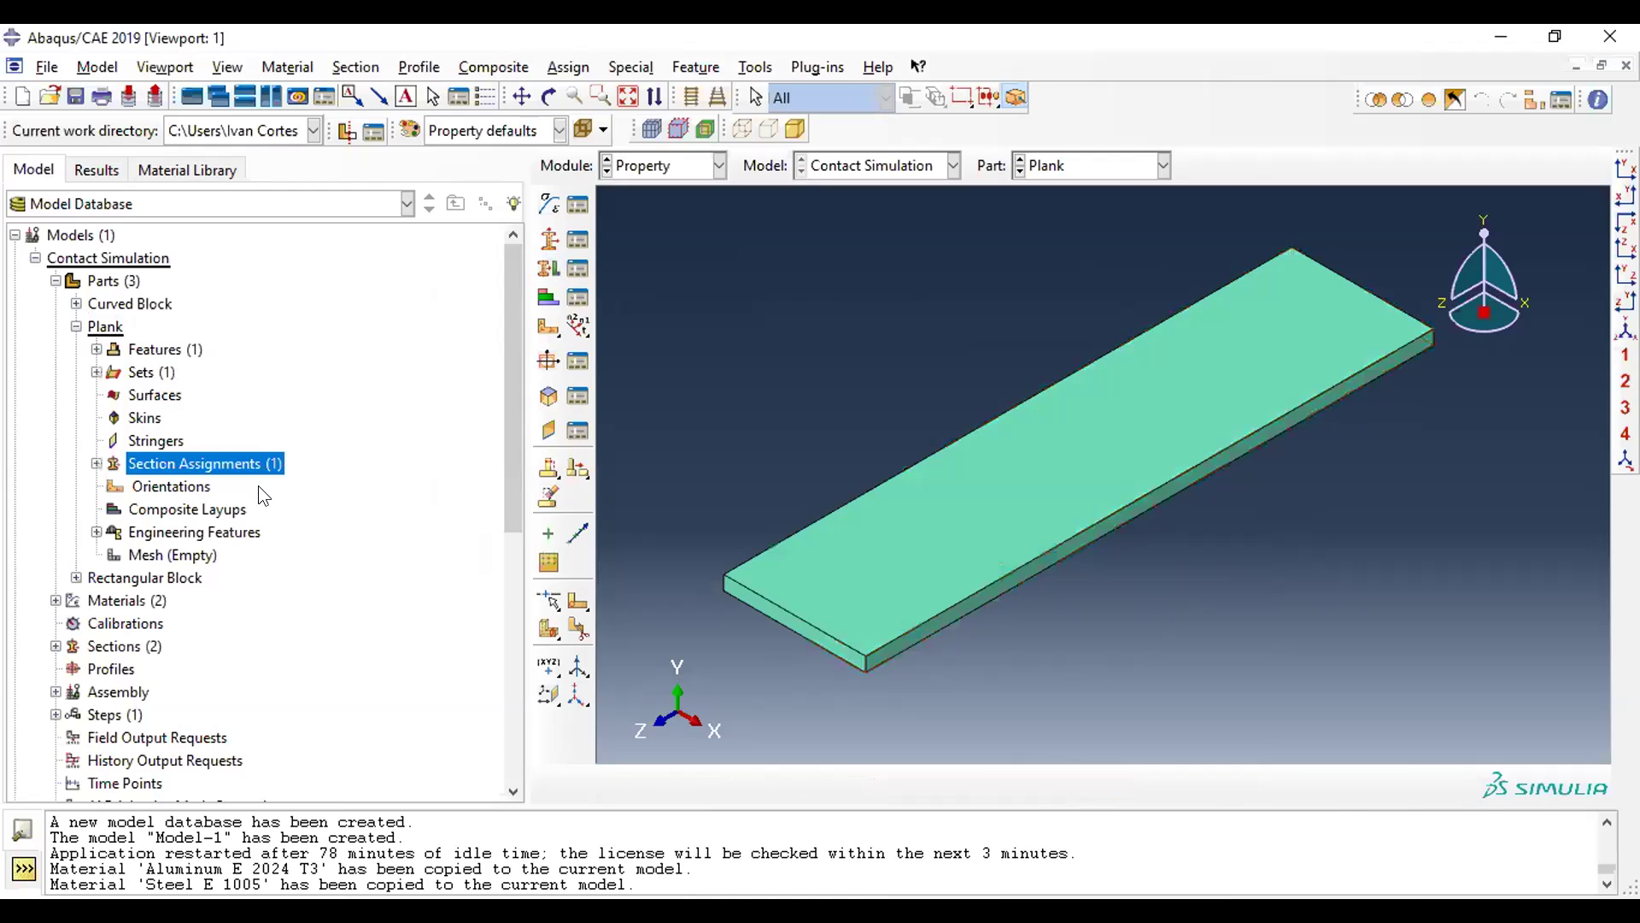
click(76, 327)
- Start a section assignment on the Rectangular Block, selecting the whole block as a region set named Set-rect_block
click(77, 348)
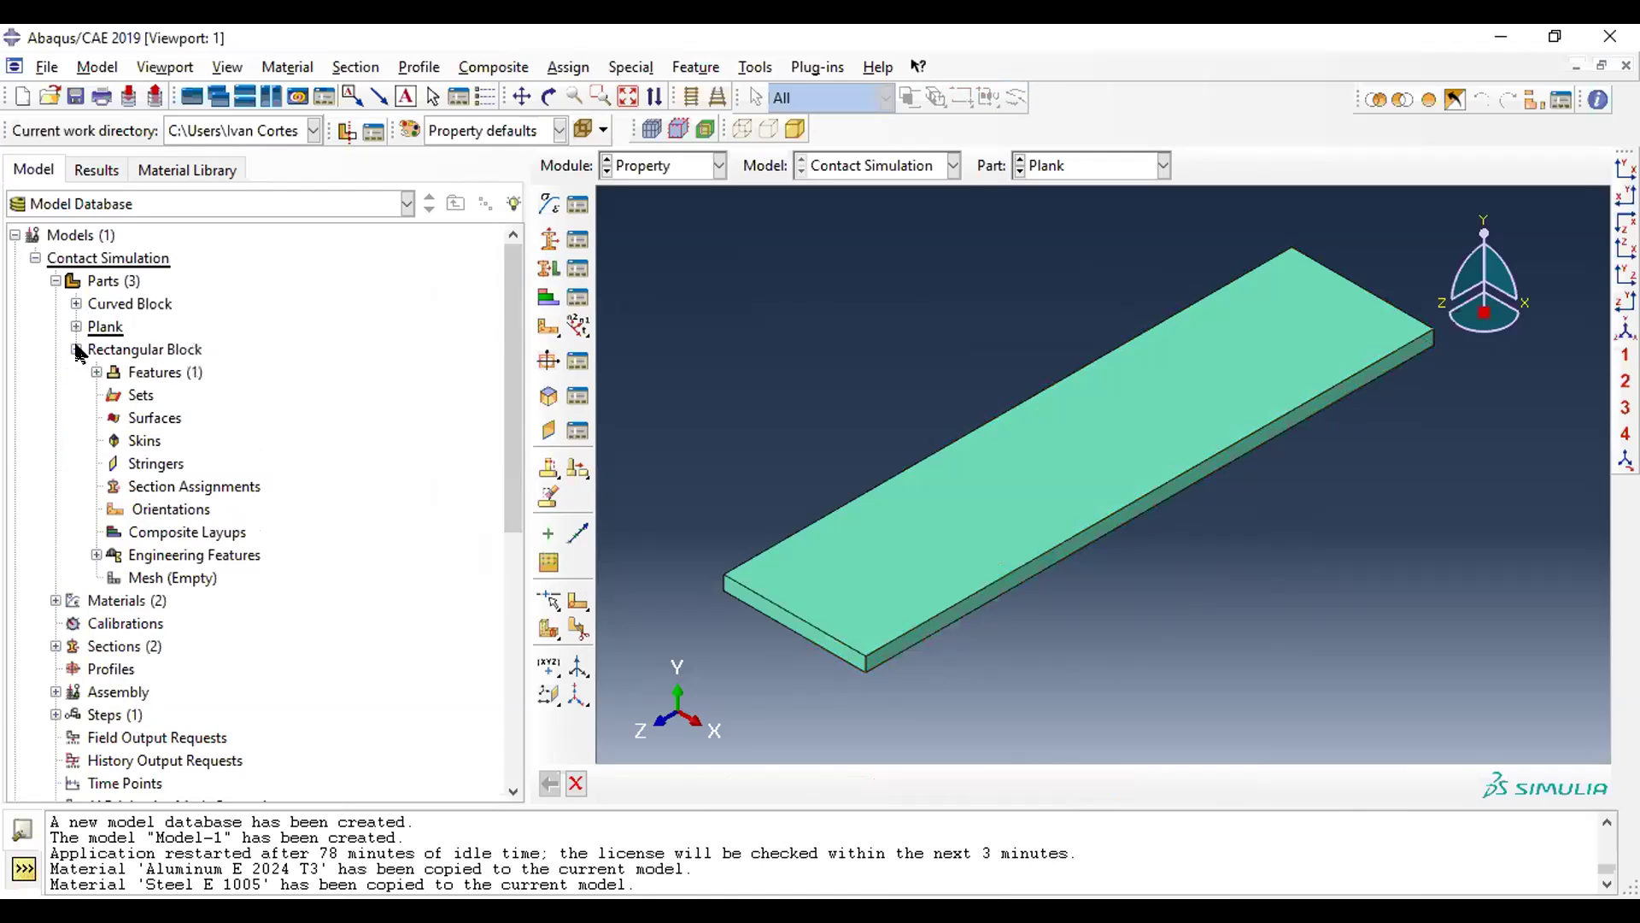
double_click(120, 350)
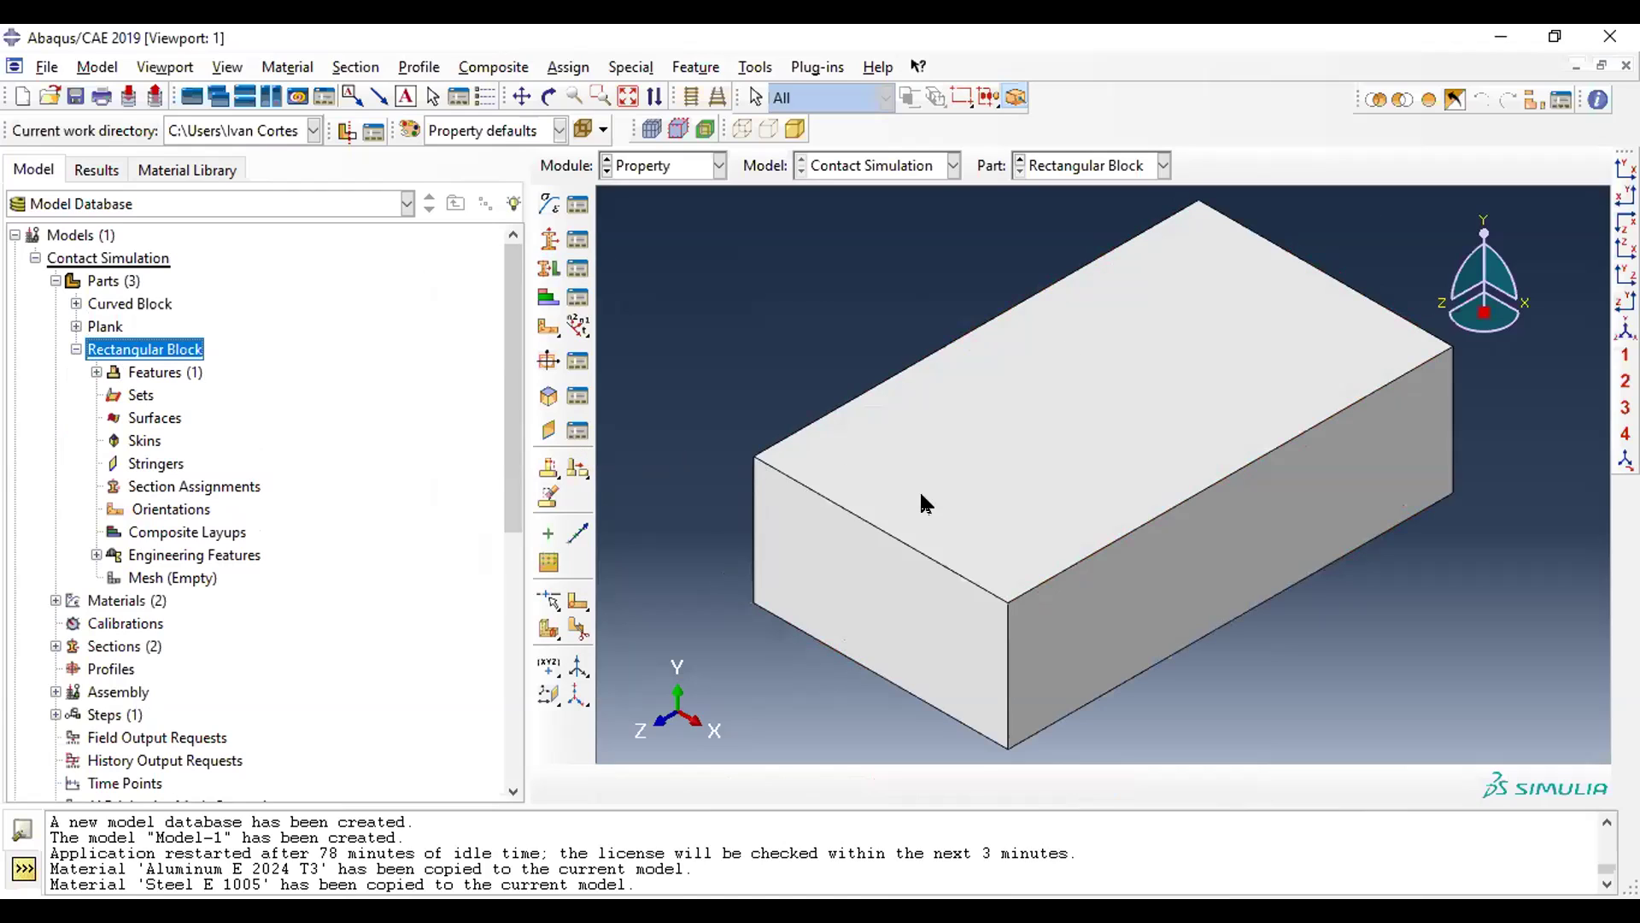
scroll(938, 496, down, 1)
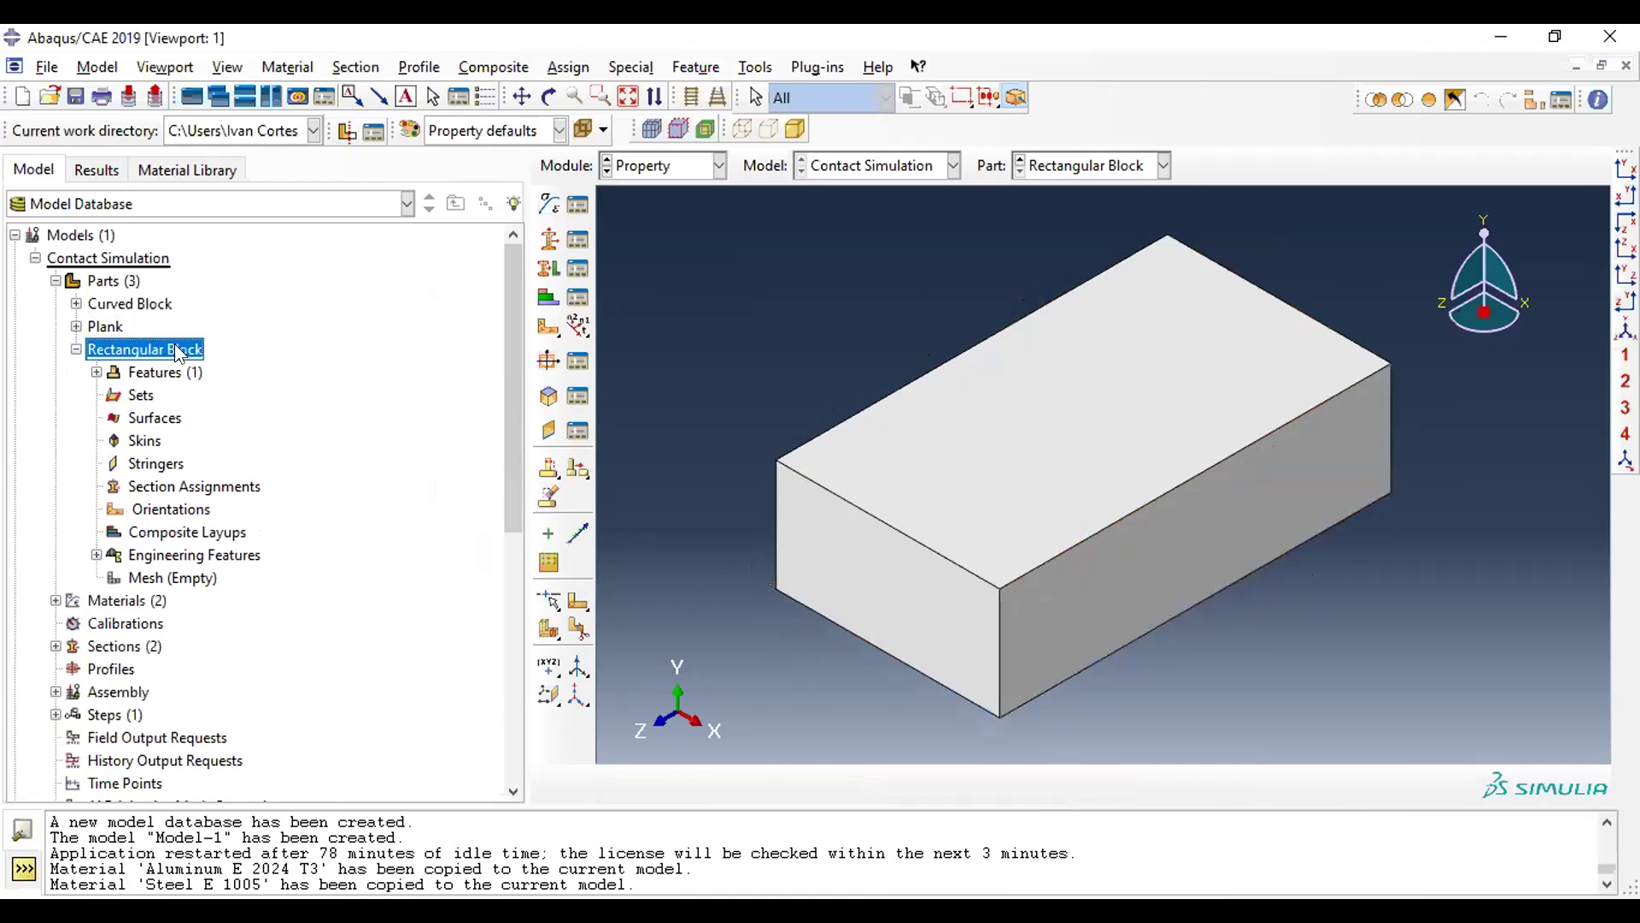
double_click(167, 487)
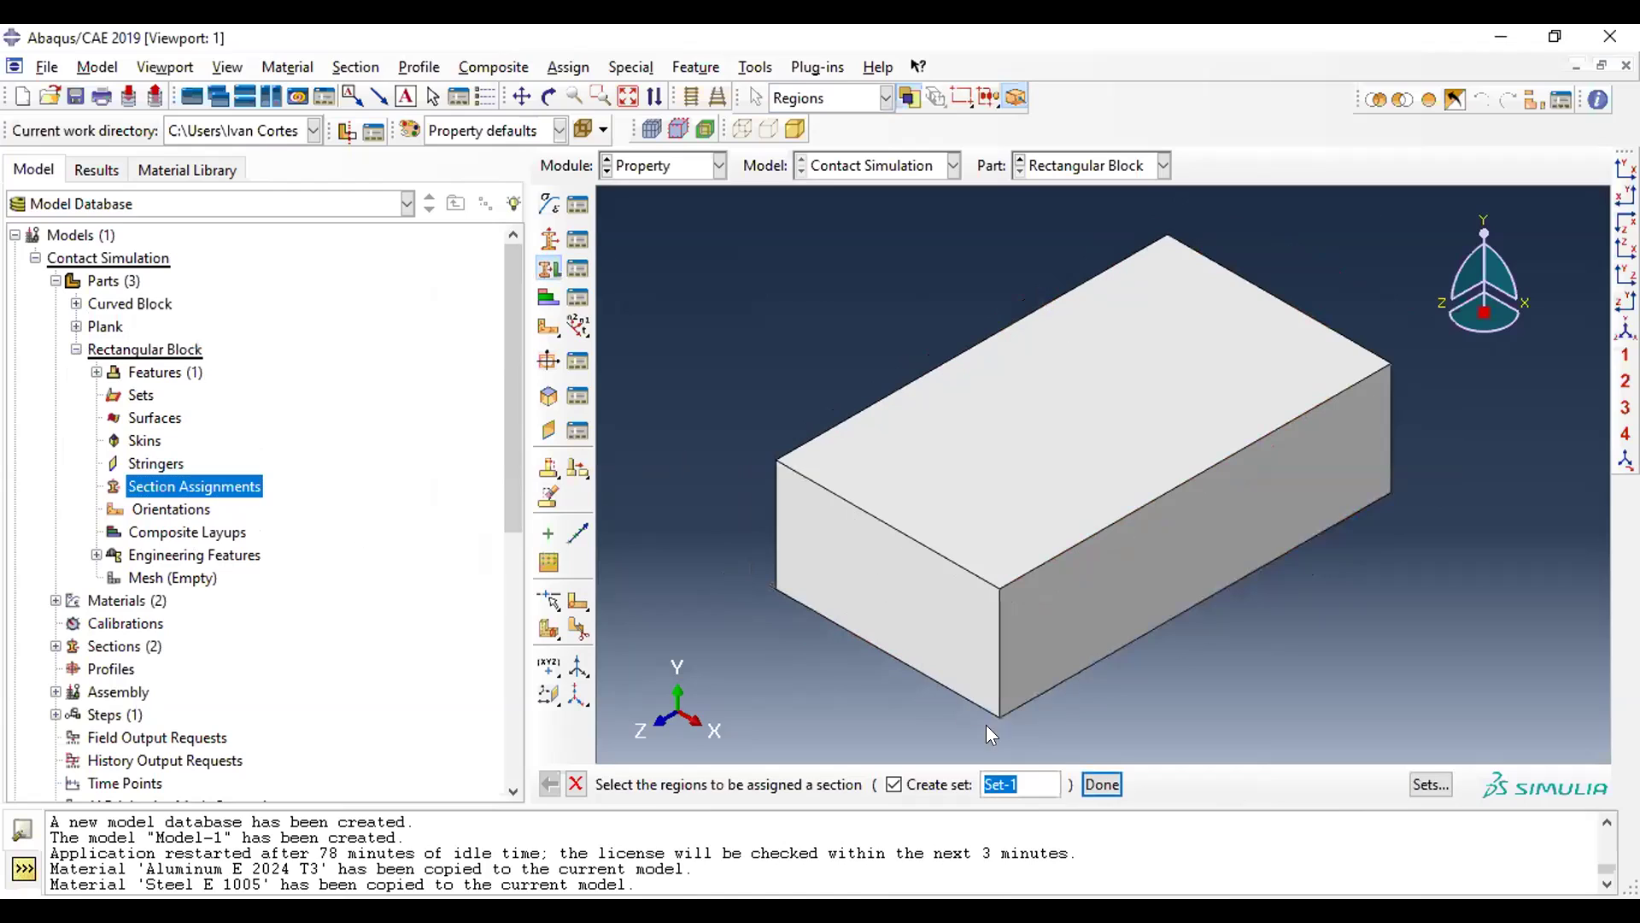
drag(688, 248, 1502, 719)
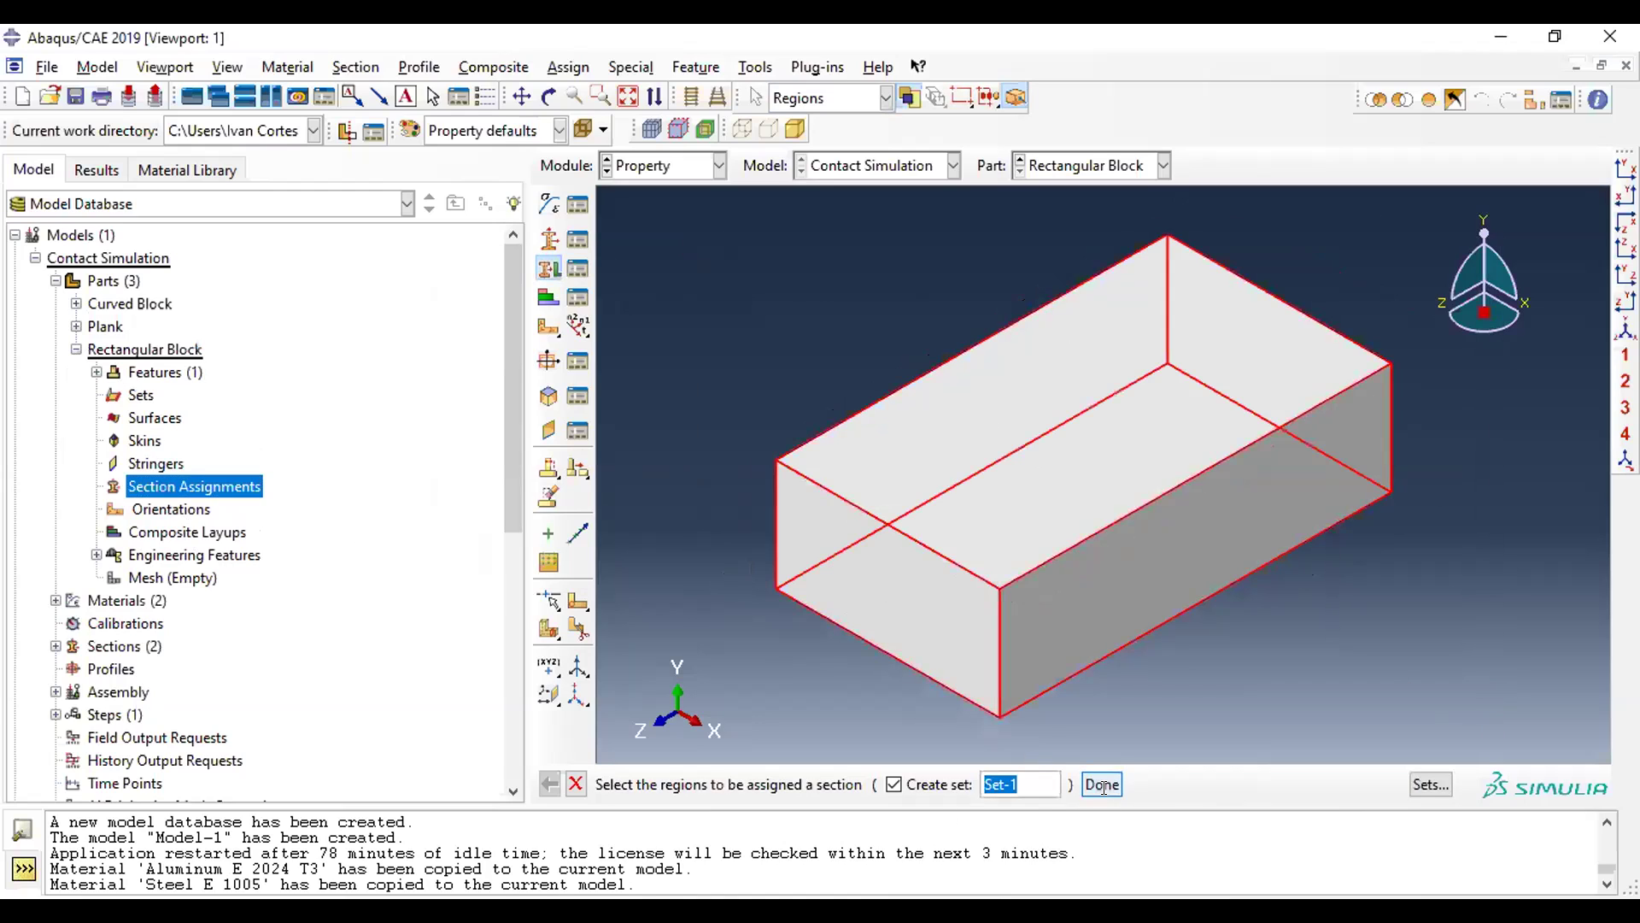
click(1032, 785)
text(red)
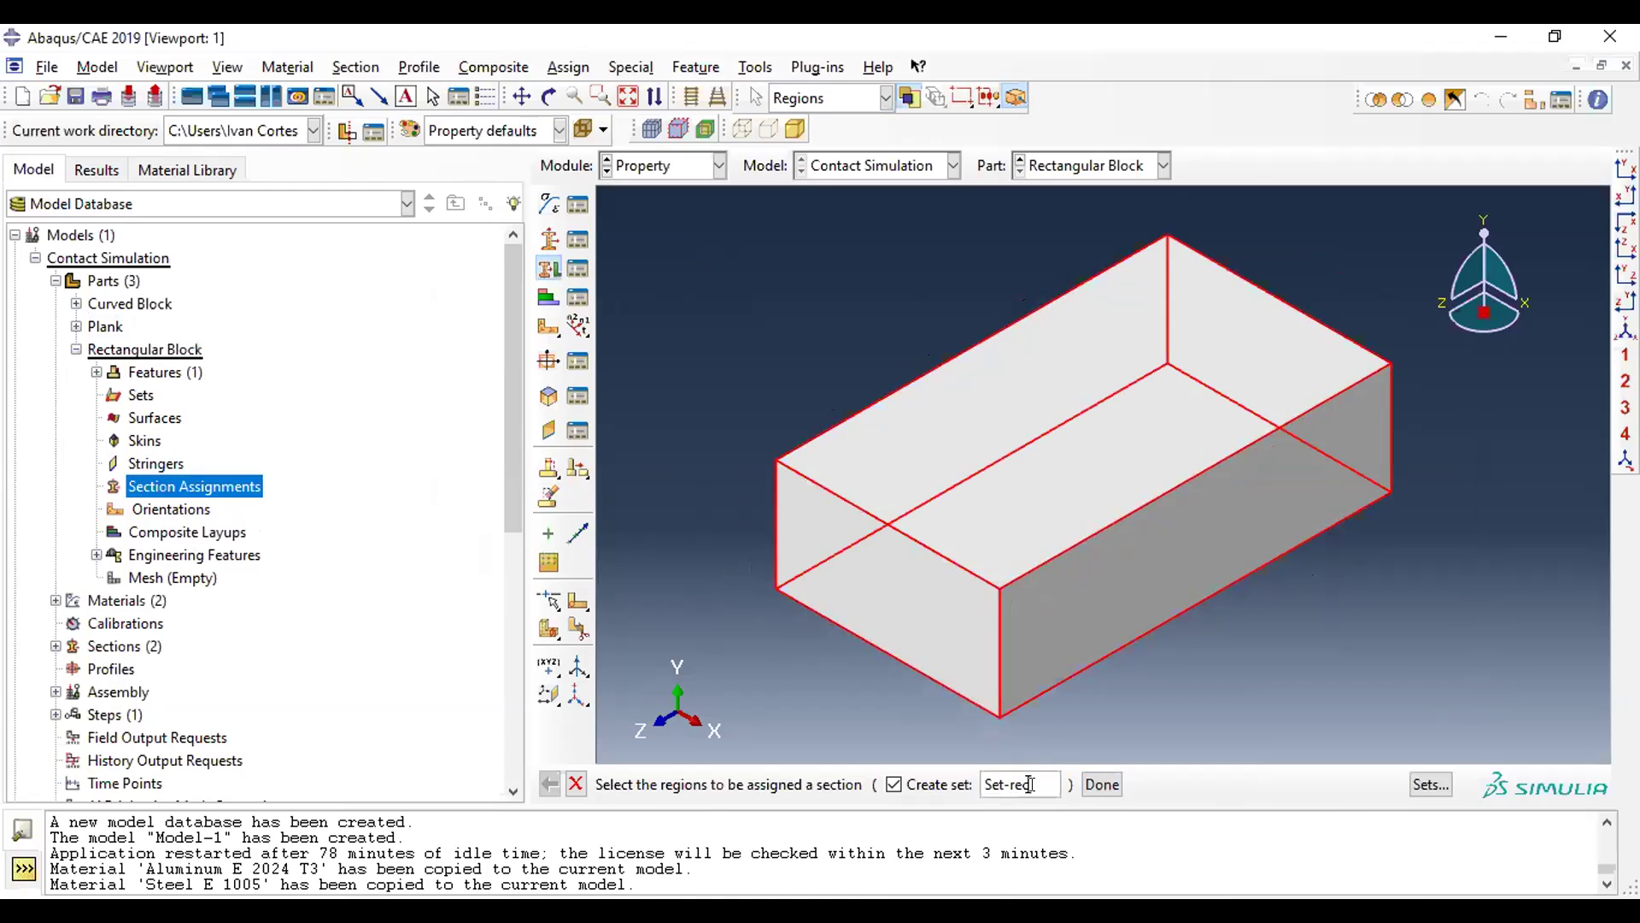
text(t_block)
click(1102, 786)
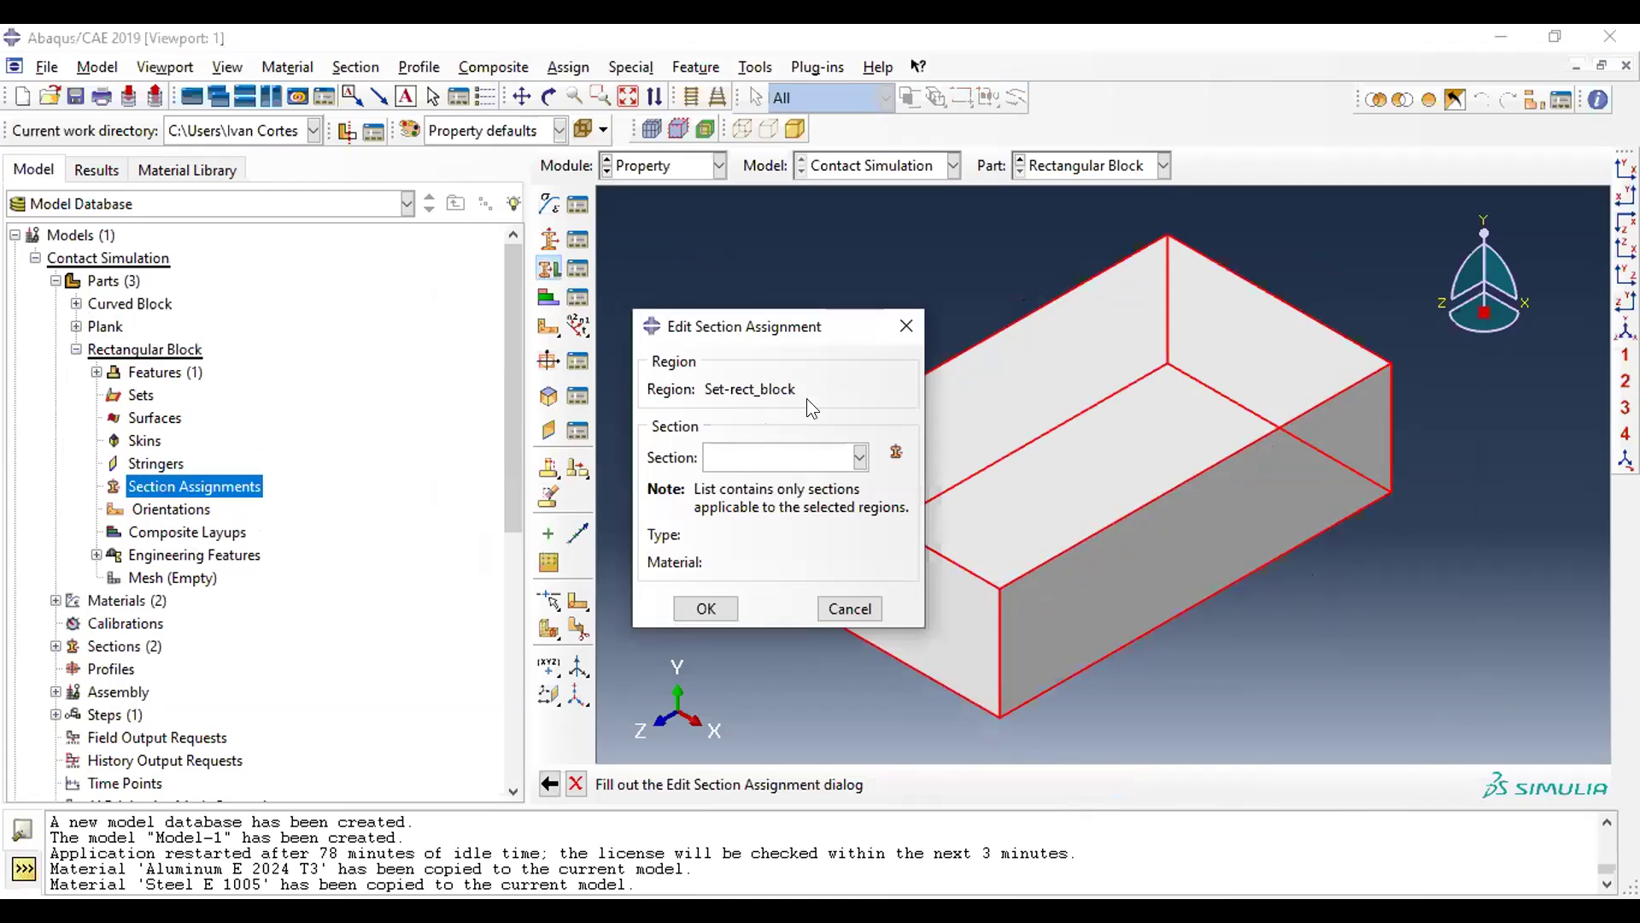
- Assign Steel Section to the Set-rect_block region
click(861, 458)
click(846, 498)
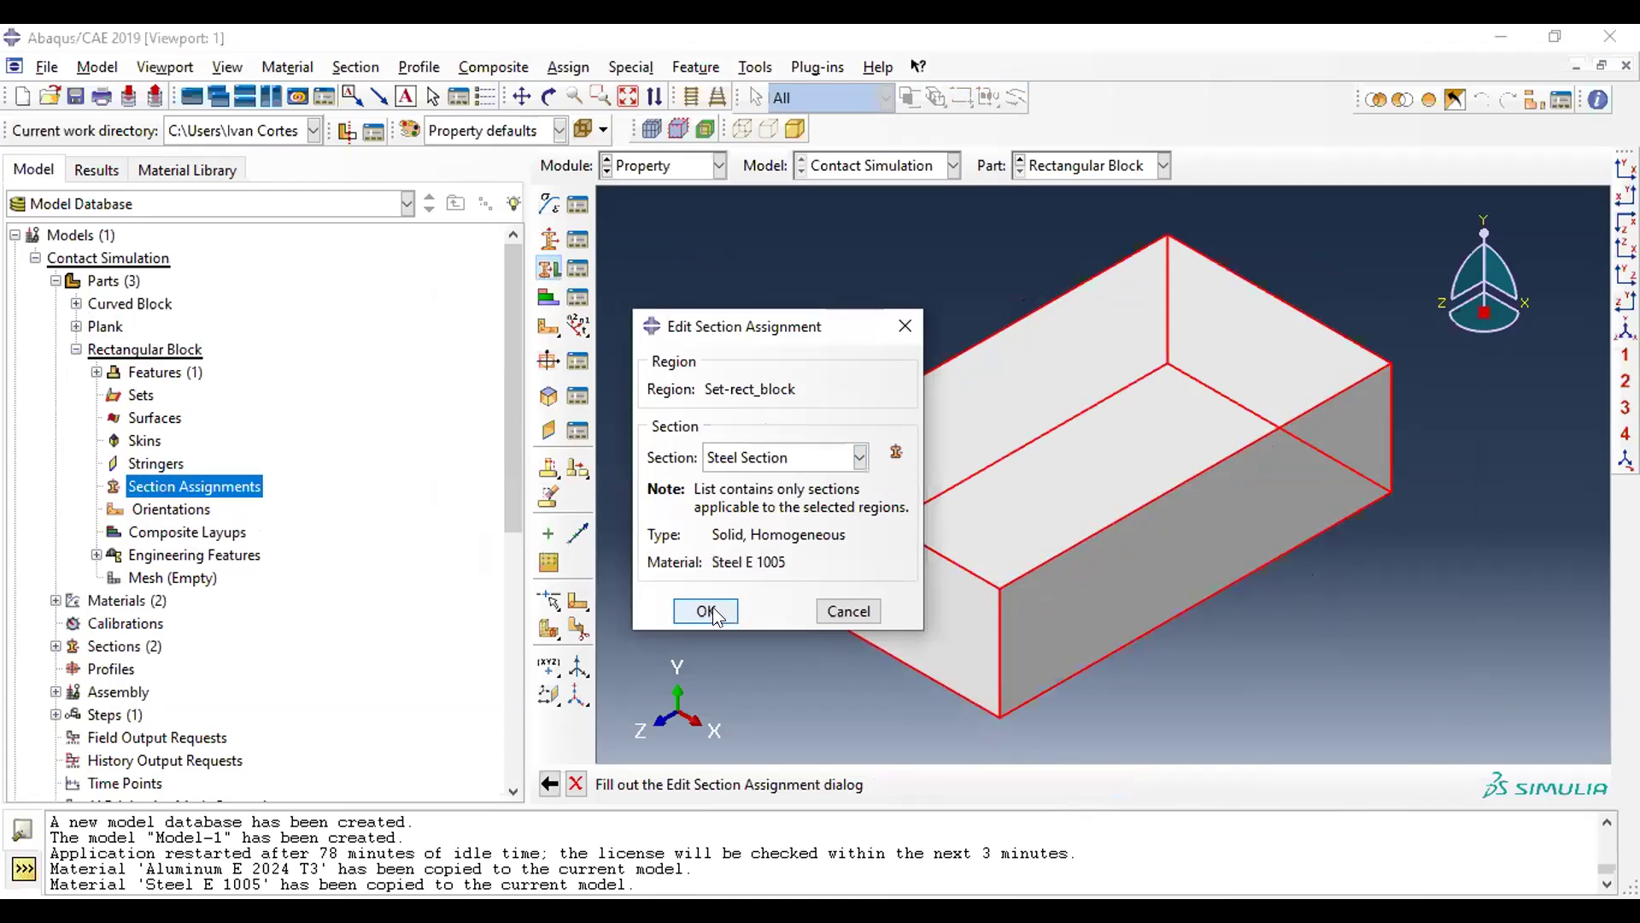
click(706, 611)
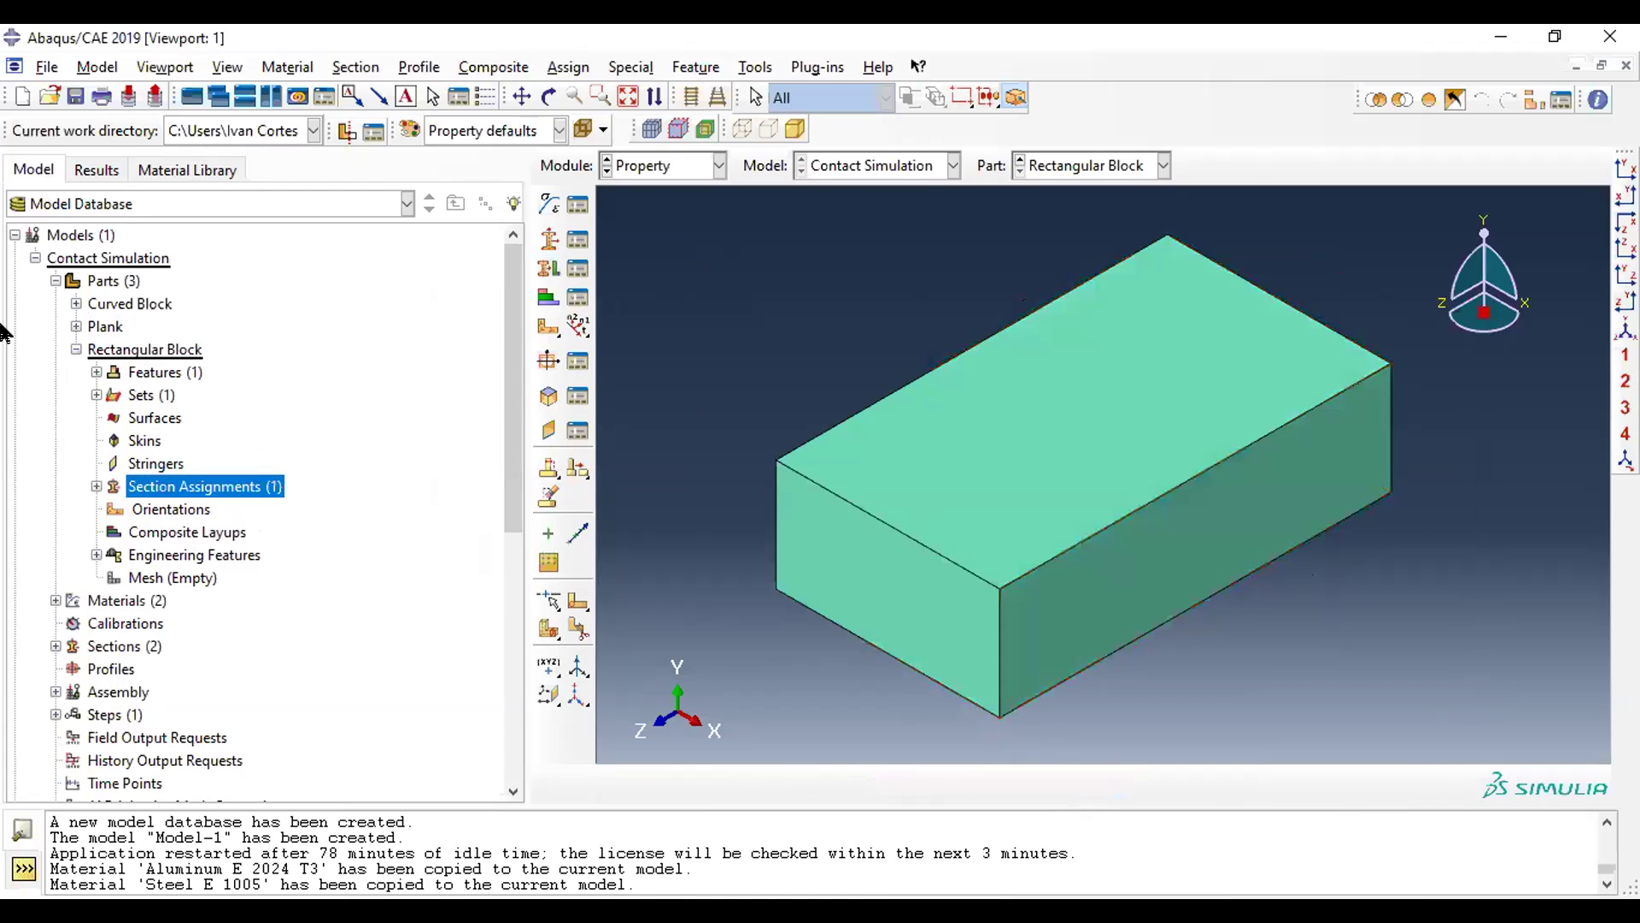
click(76, 350)
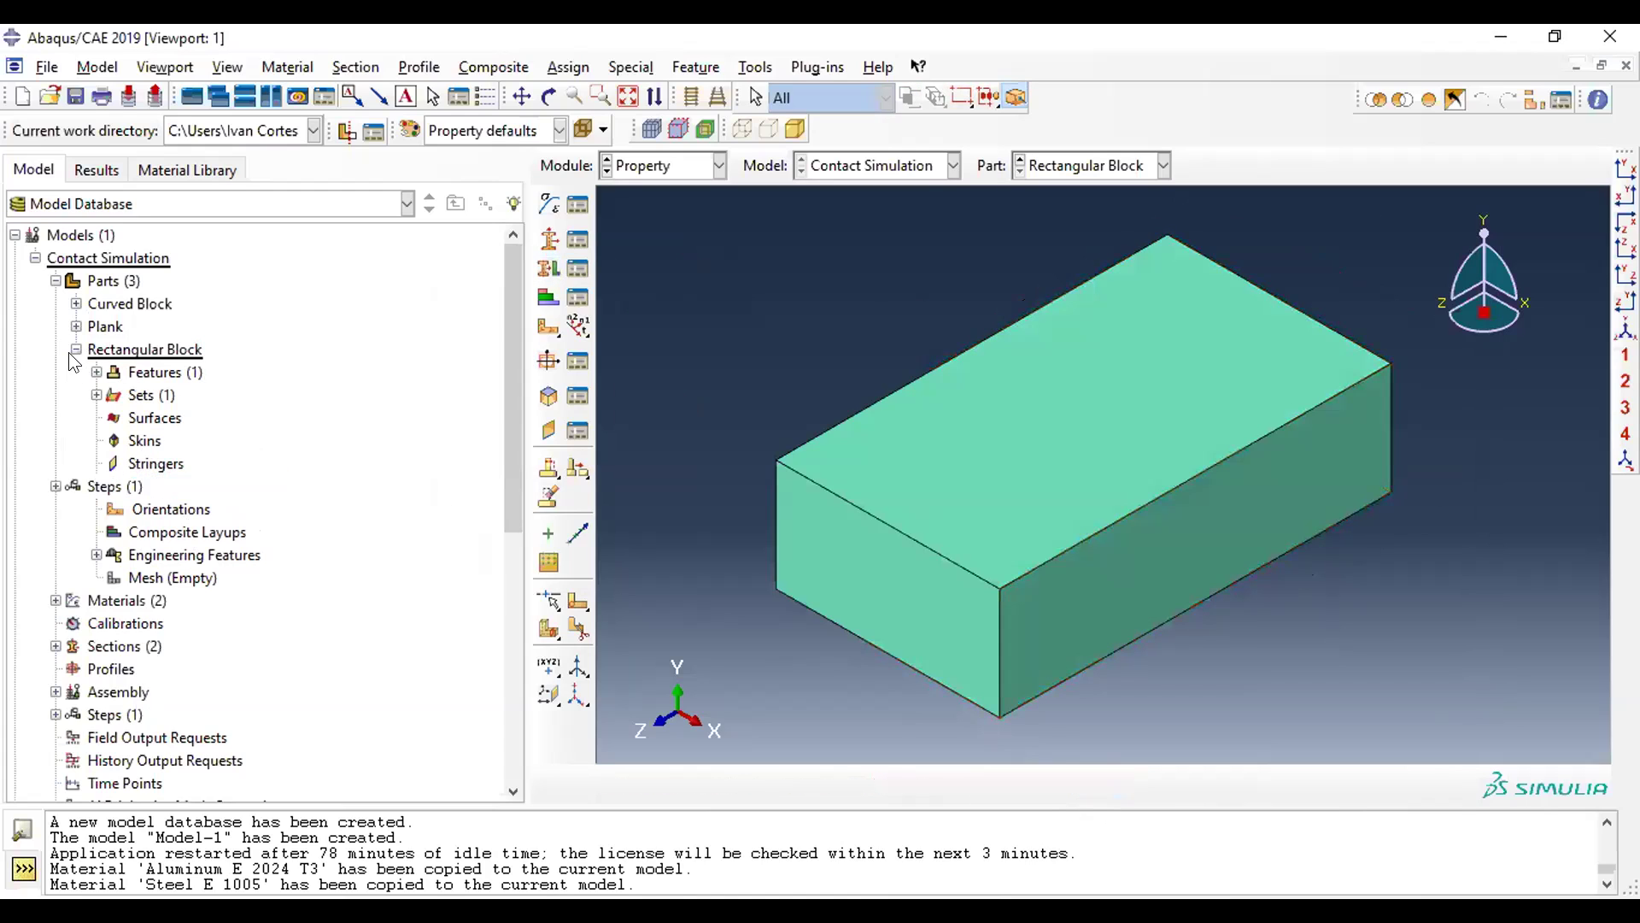
- Switch to the Assembly module
click(719, 165)
click(690, 194)
click(716, 164)
click(713, 217)
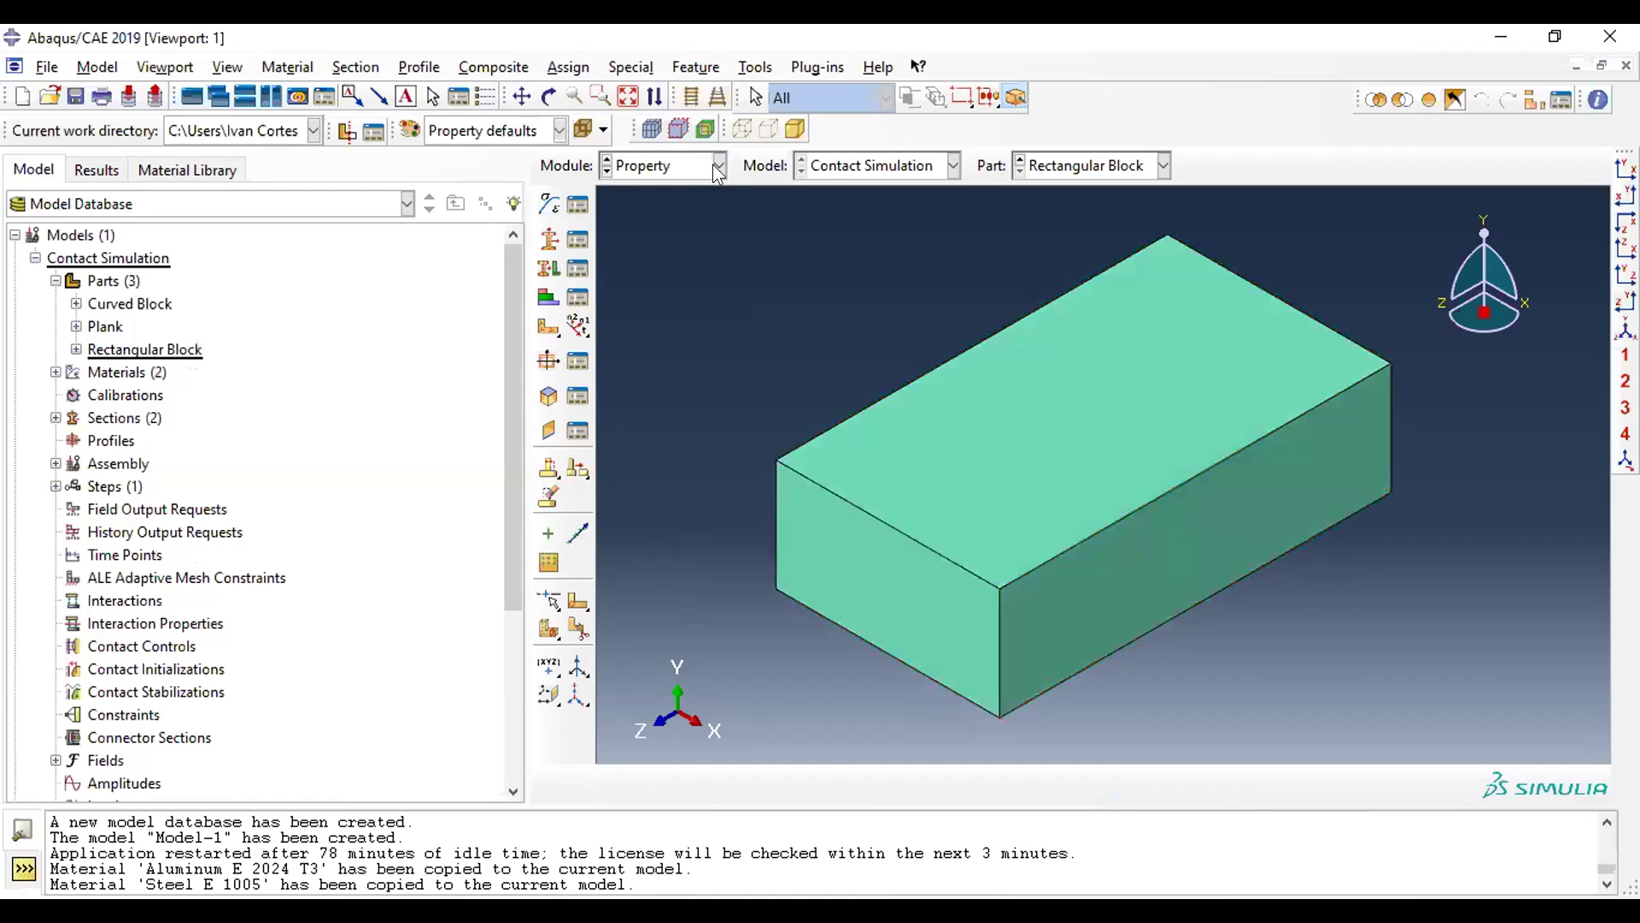
click(719, 166)
click(694, 236)
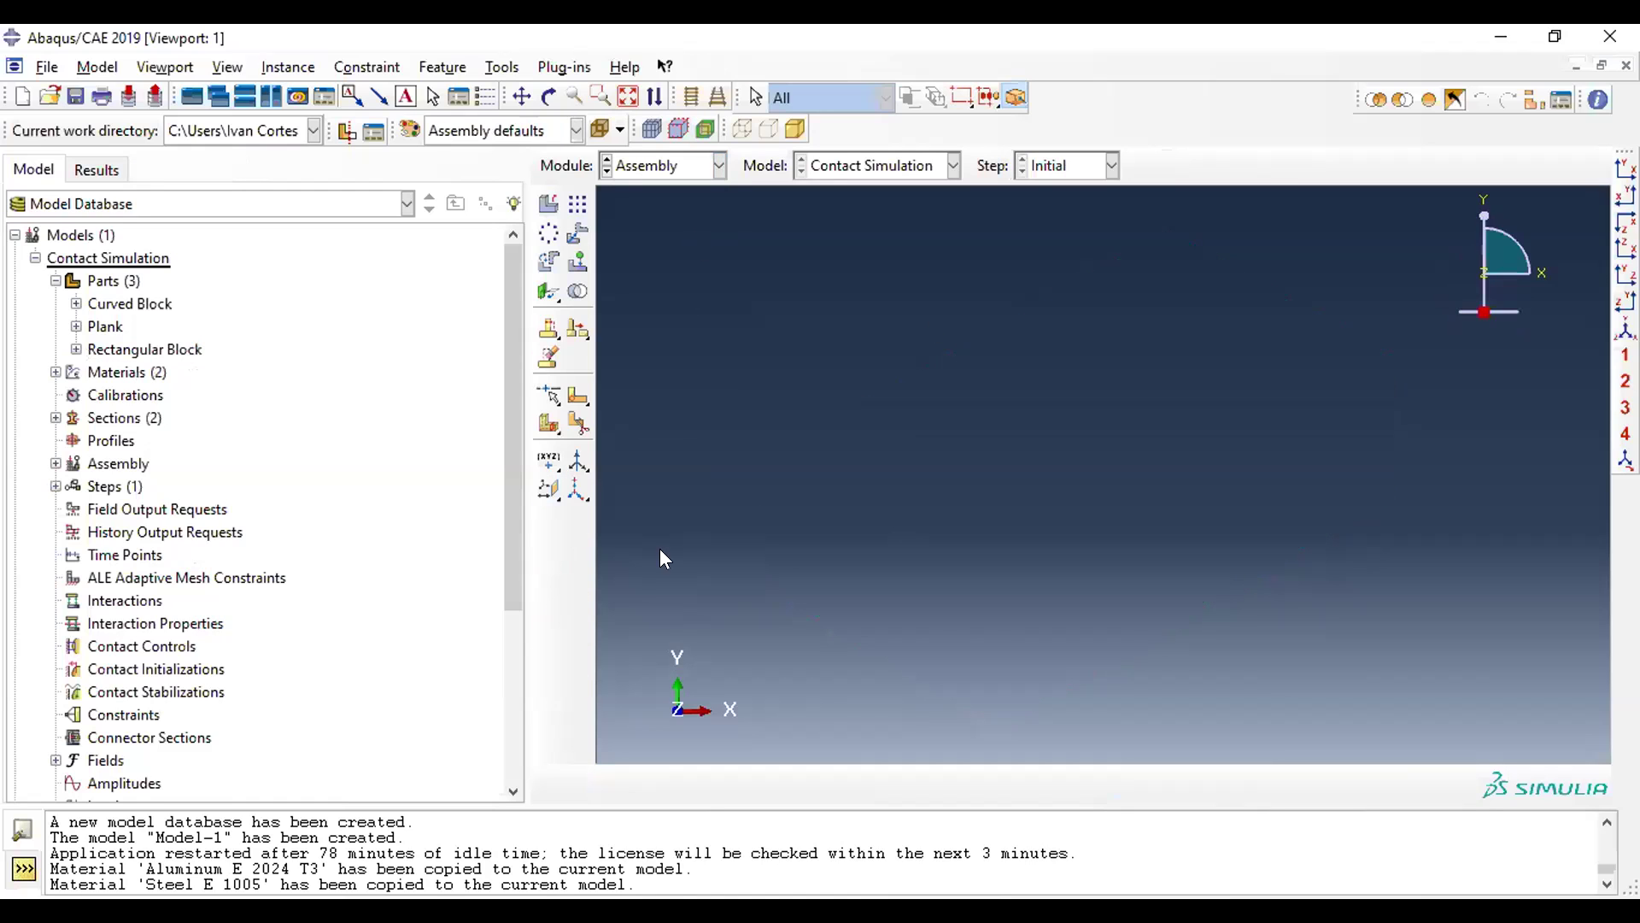
- Preview dependent instances of all three parts, comparing their placement with auto-offset from other instances turned off and back on
click(548, 203)
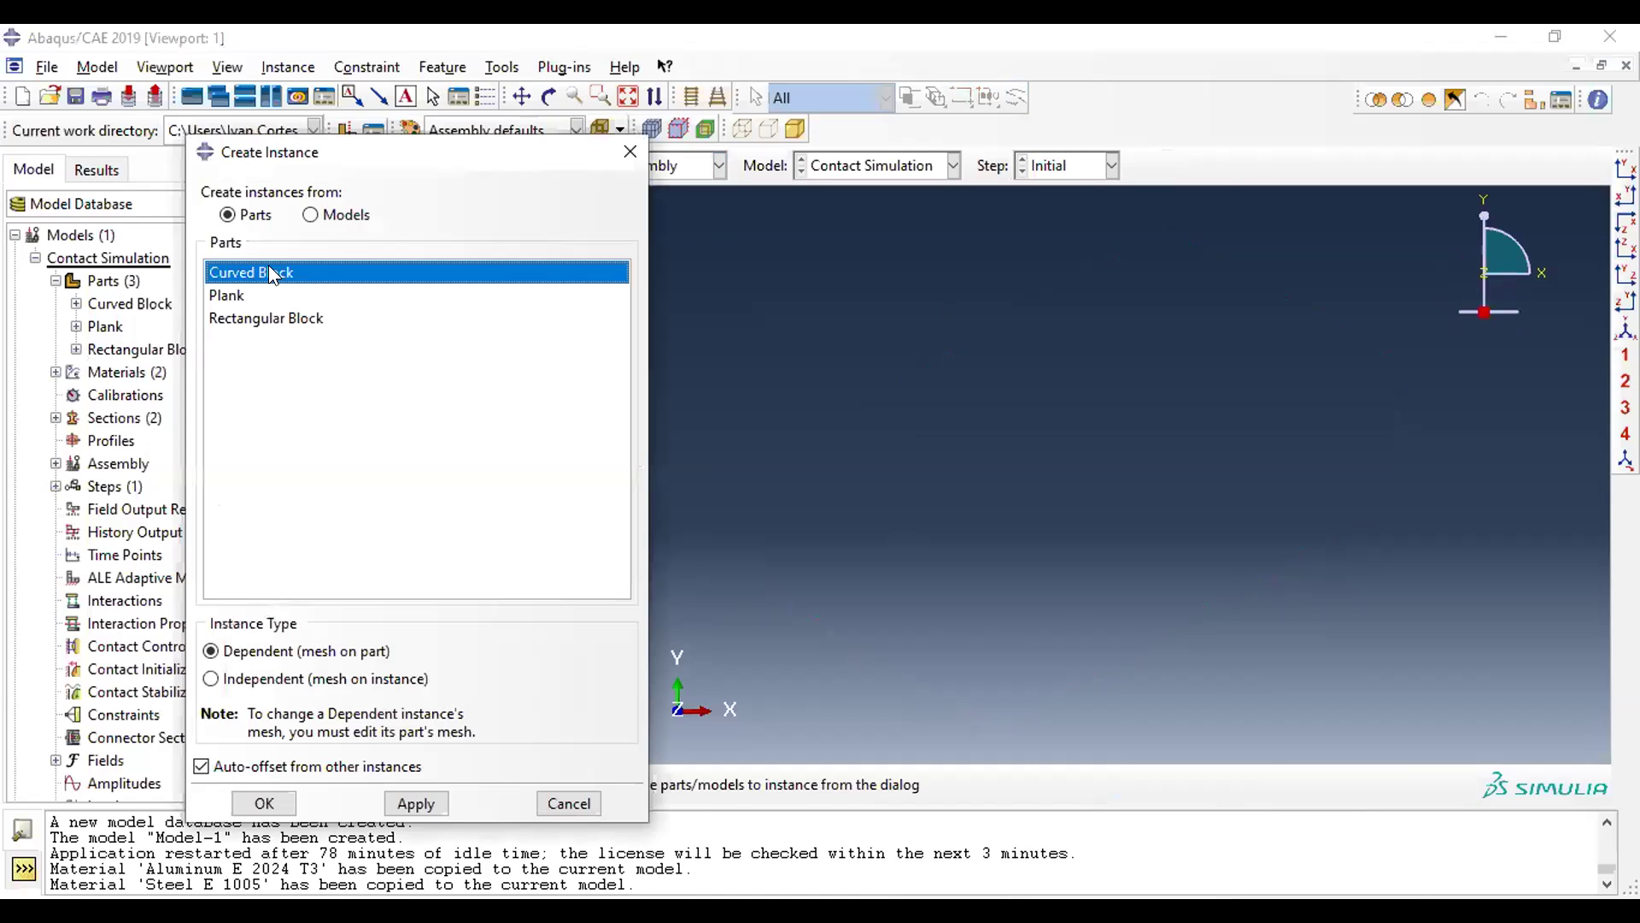
click(258, 295)
click(253, 318)
shift+click(260, 270)
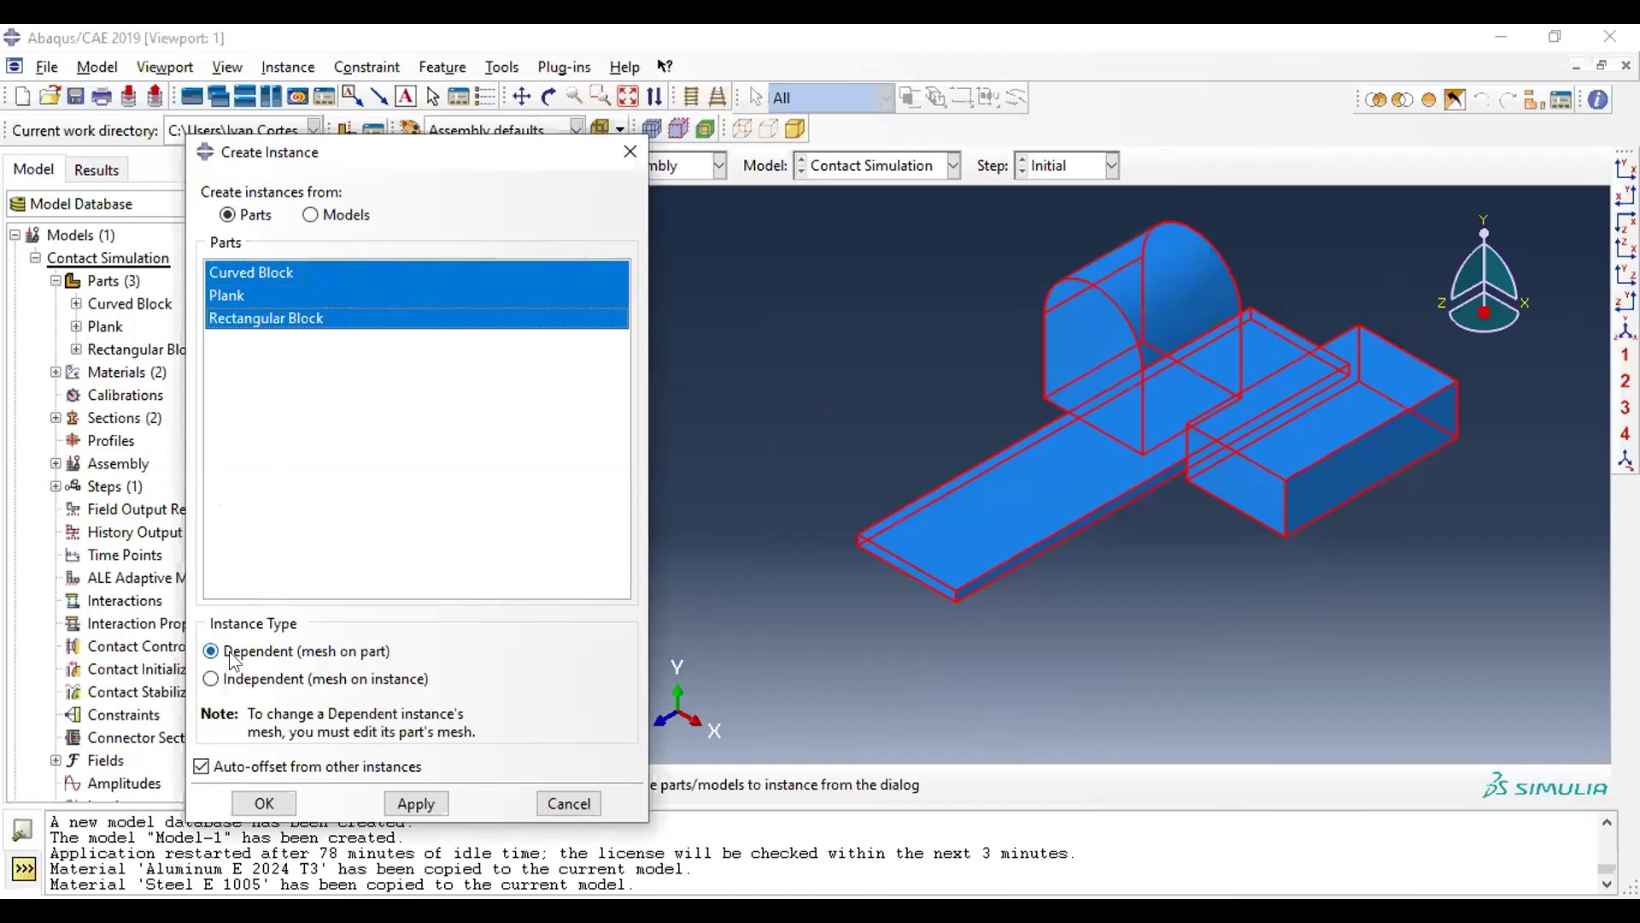
click(202, 766)
key(Return)
mouse_move(1389, 506)
ctrl+alt+mouse_down()
mouse_move(1145, 552)
mouse_move(1358, 502)
ctrl+alt+mouse_up()
ctrl+alt+drag(1204, 560, 1301, 494)
ctrl+alt+right_drag(1301, 493, 1302, 497)
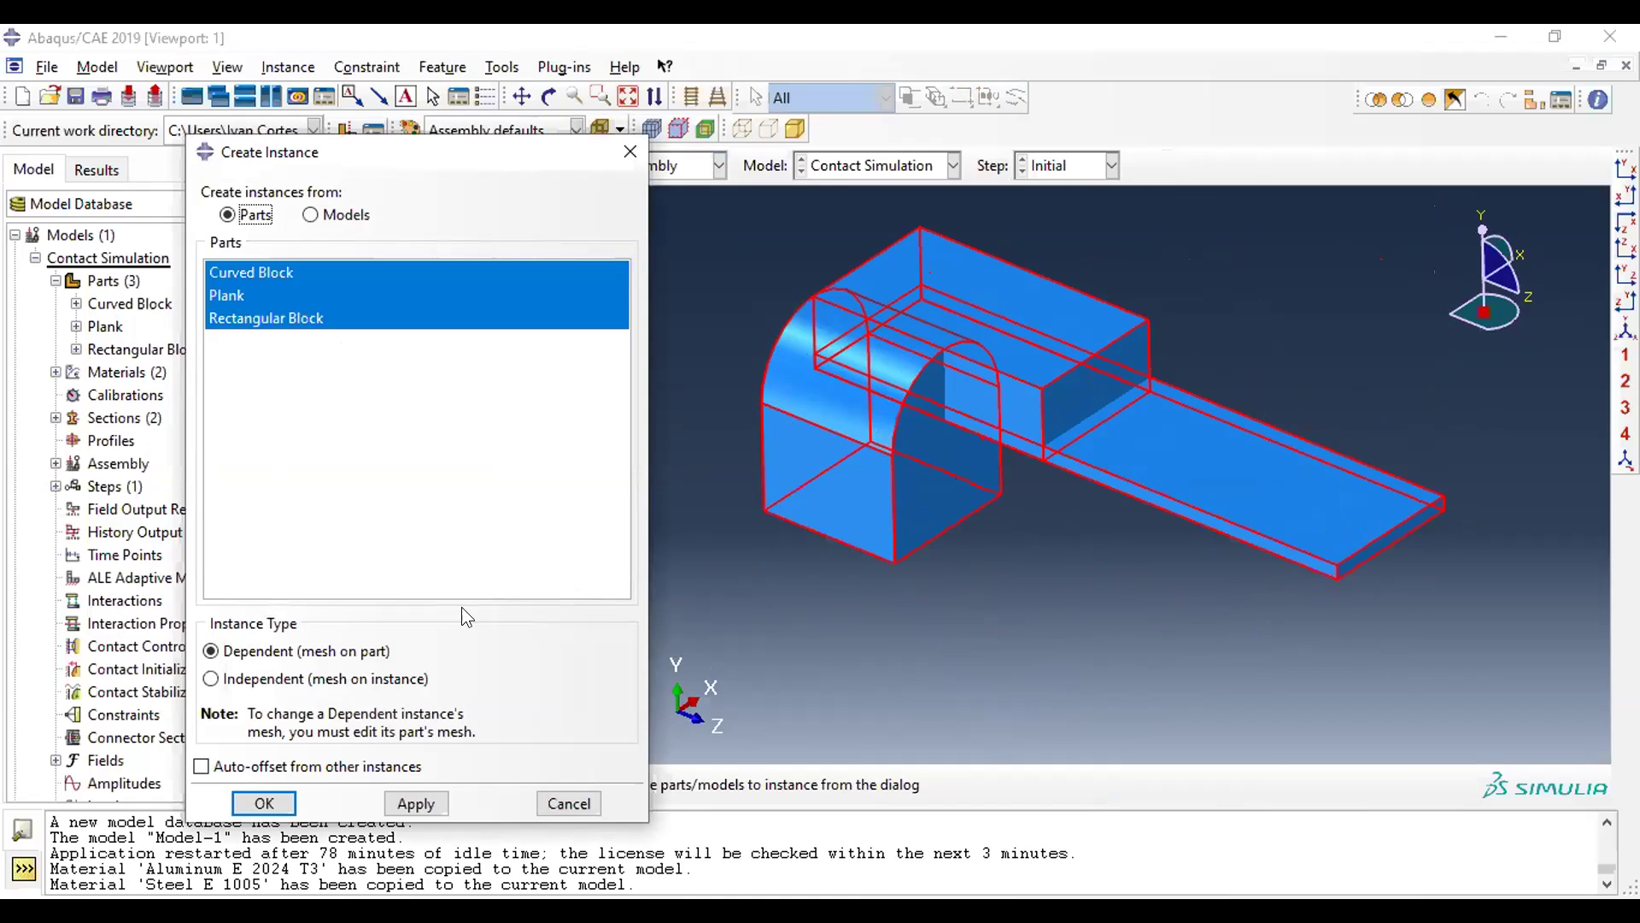
click(202, 766)
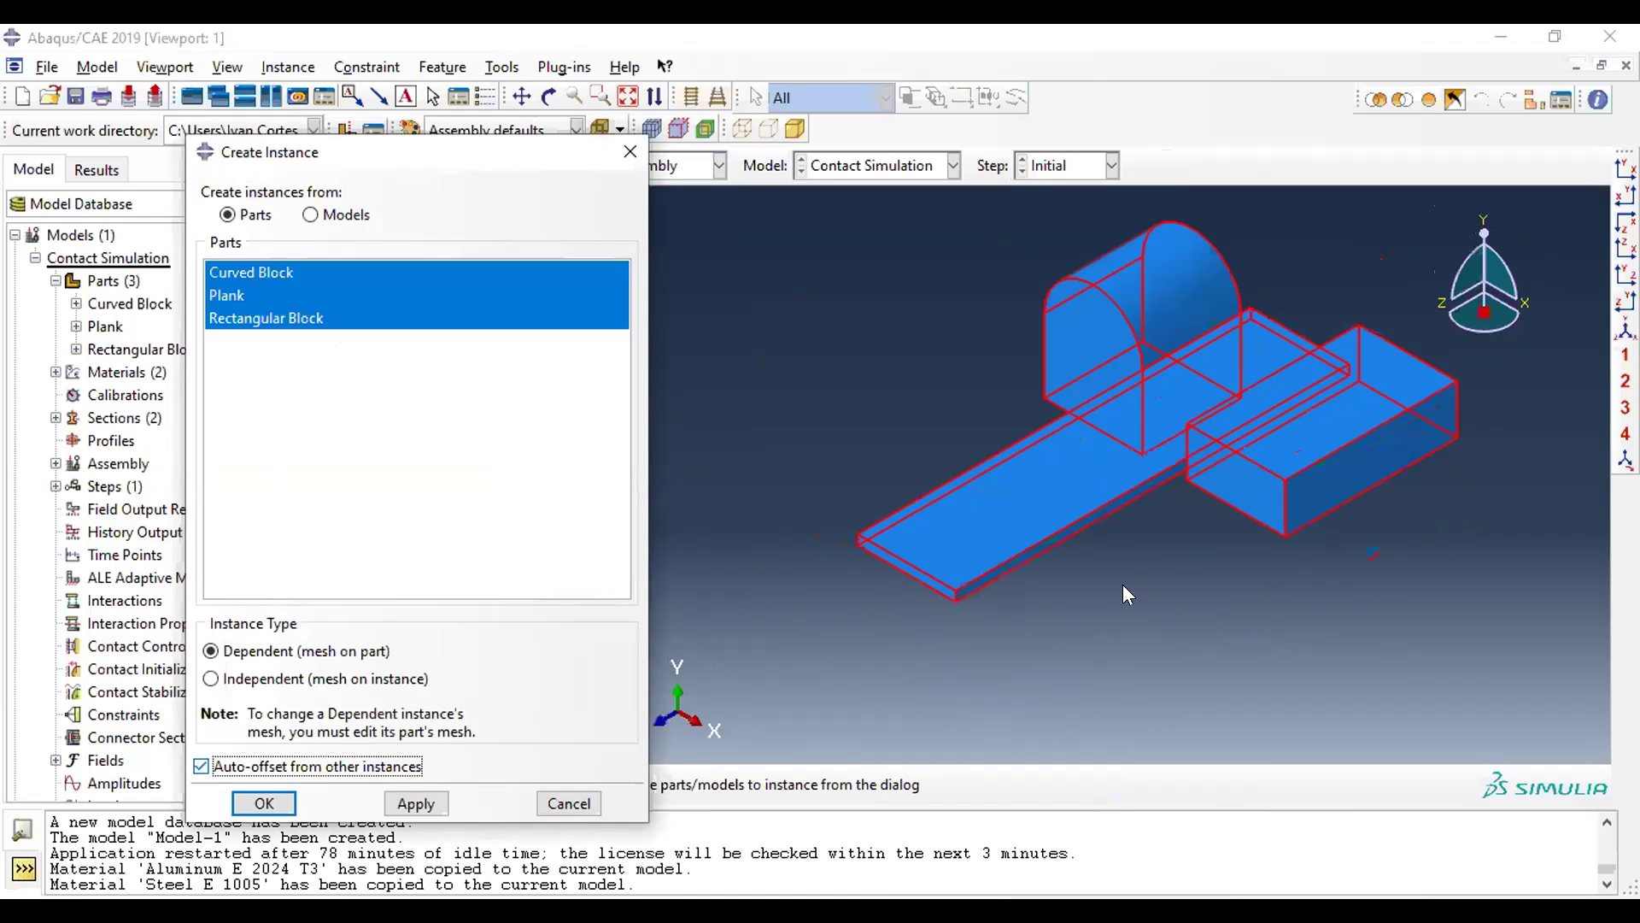
key(Return)
ctrl+alt+drag(1094, 494, 1093, 649)
- Create dependent instances of only the Curved Block and the Plank, with auto-offset from other instances enabled
click(550, 204)
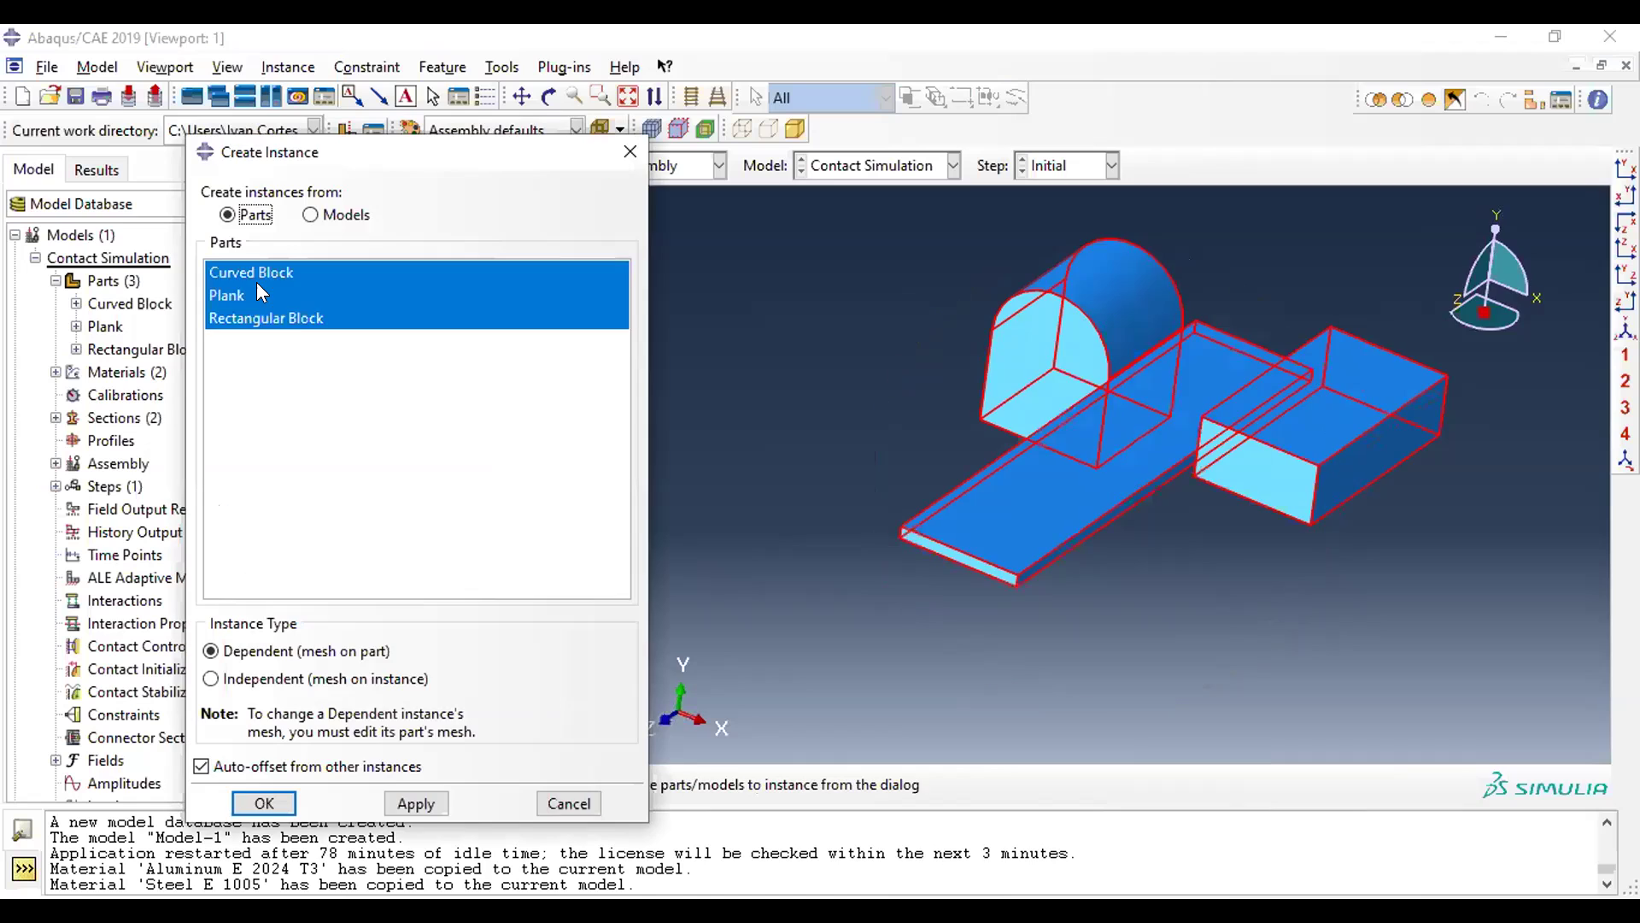
click(256, 293)
ctrl+click(273, 271)
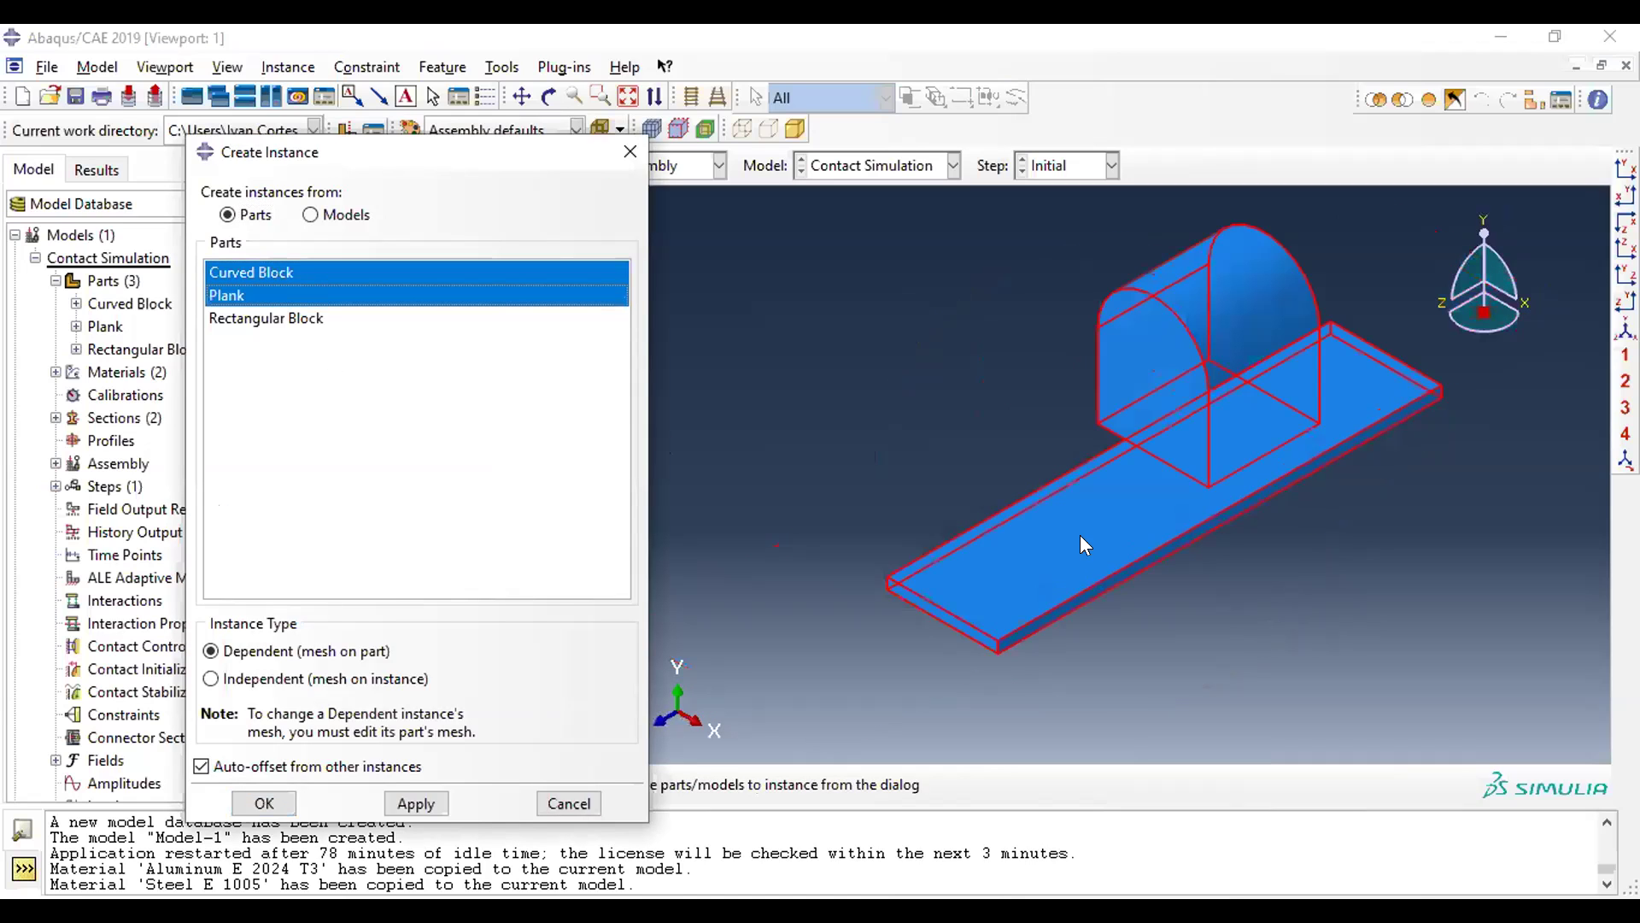
key(Return)
ctrl+alt+drag(1079, 545, 1109, 504)
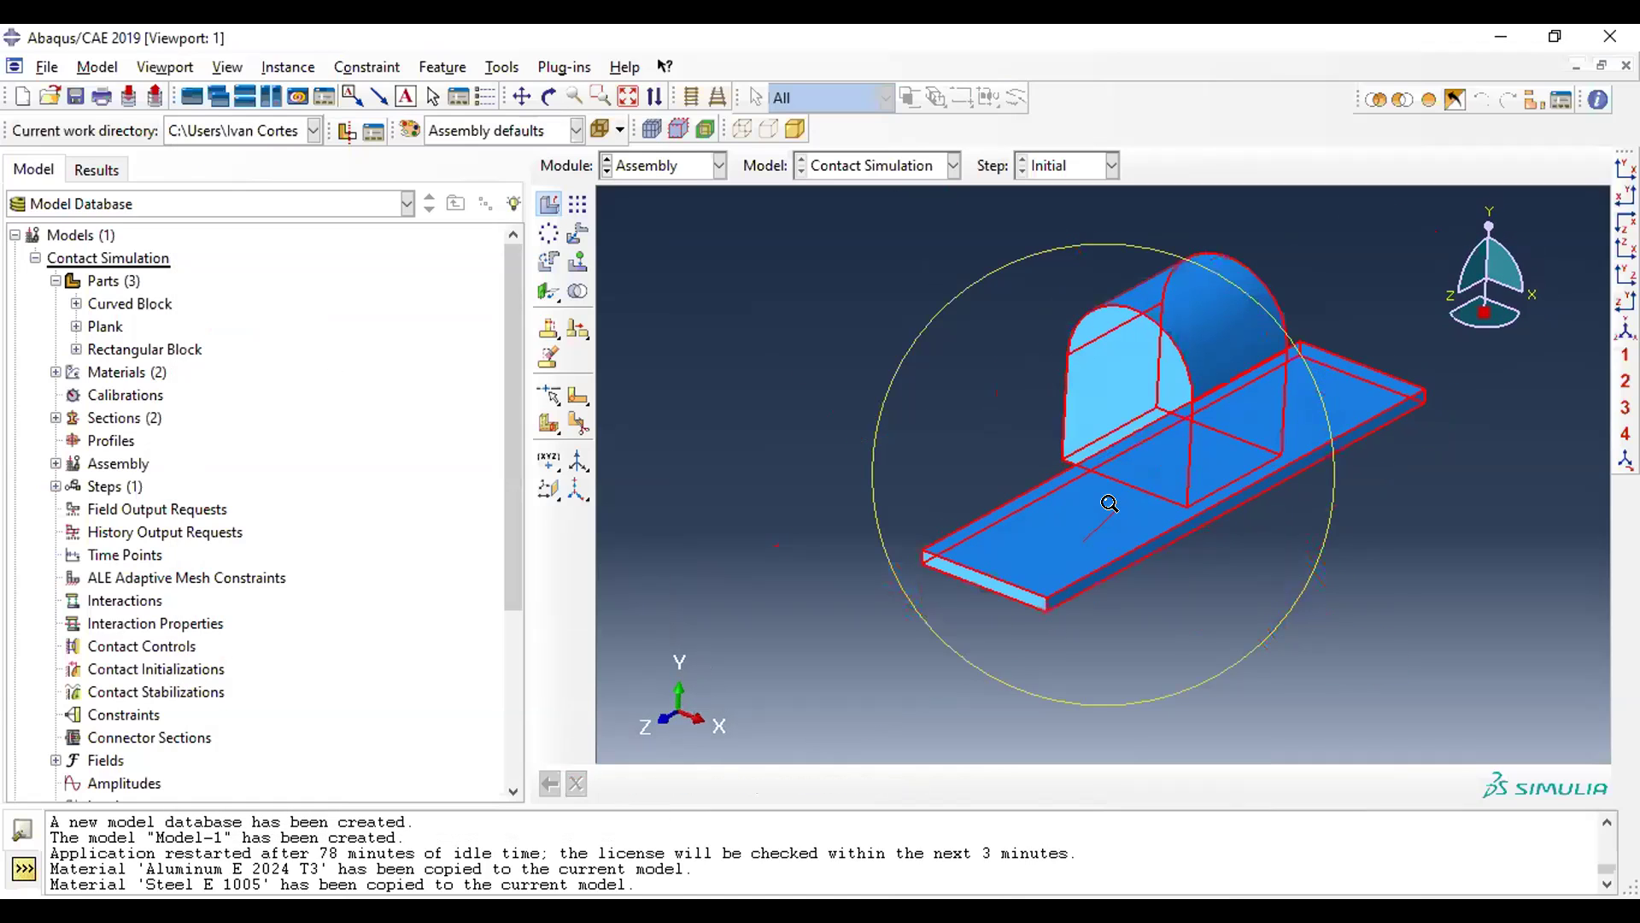
click(549, 203)
click(313, 318)
click(272, 273)
ctrl+click(256, 295)
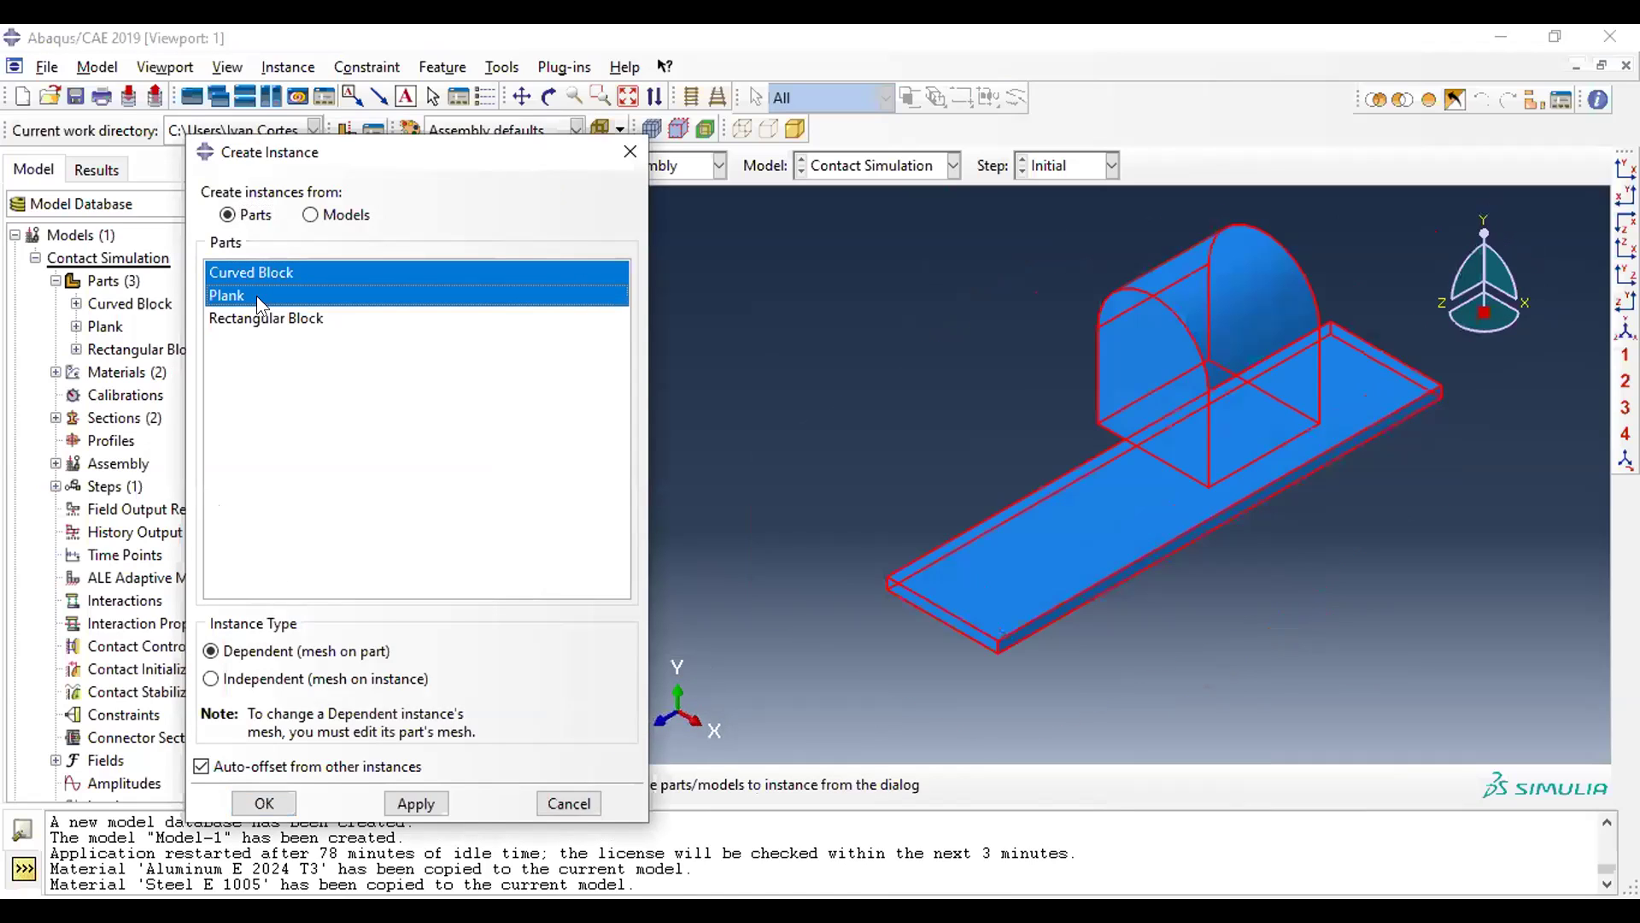
click(265, 803)
ctrl+alt+drag(1010, 552, 906, 427)
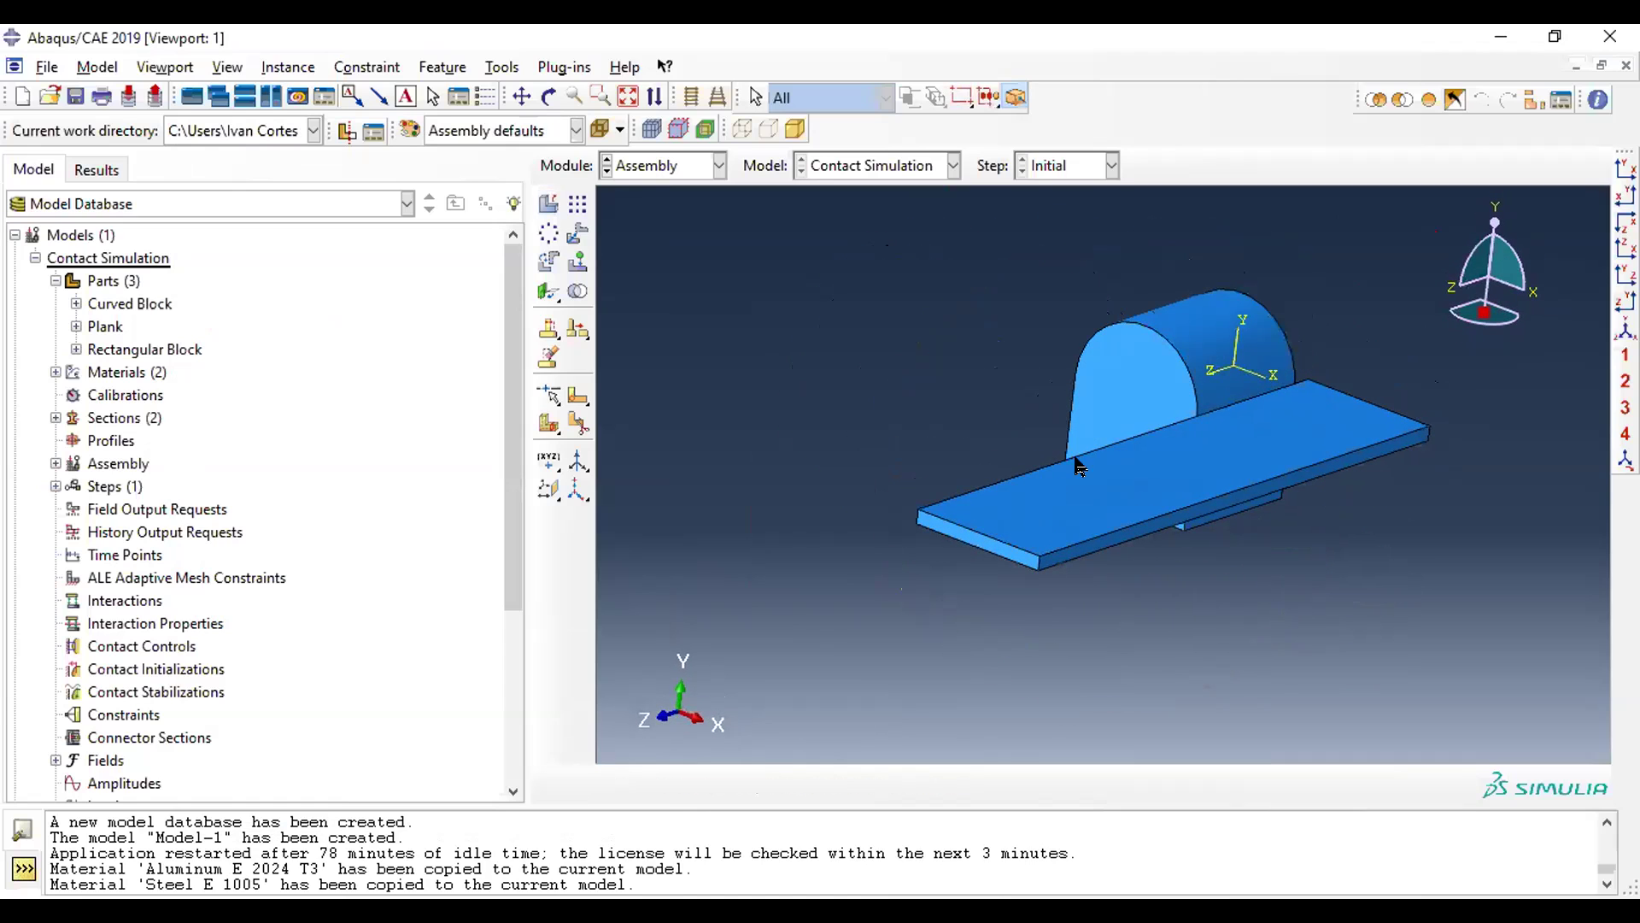
- Start a Face to Face constraint with the Curved Block's flat base as the movable face and the Plank's underside as the fixed face
click(547, 292)
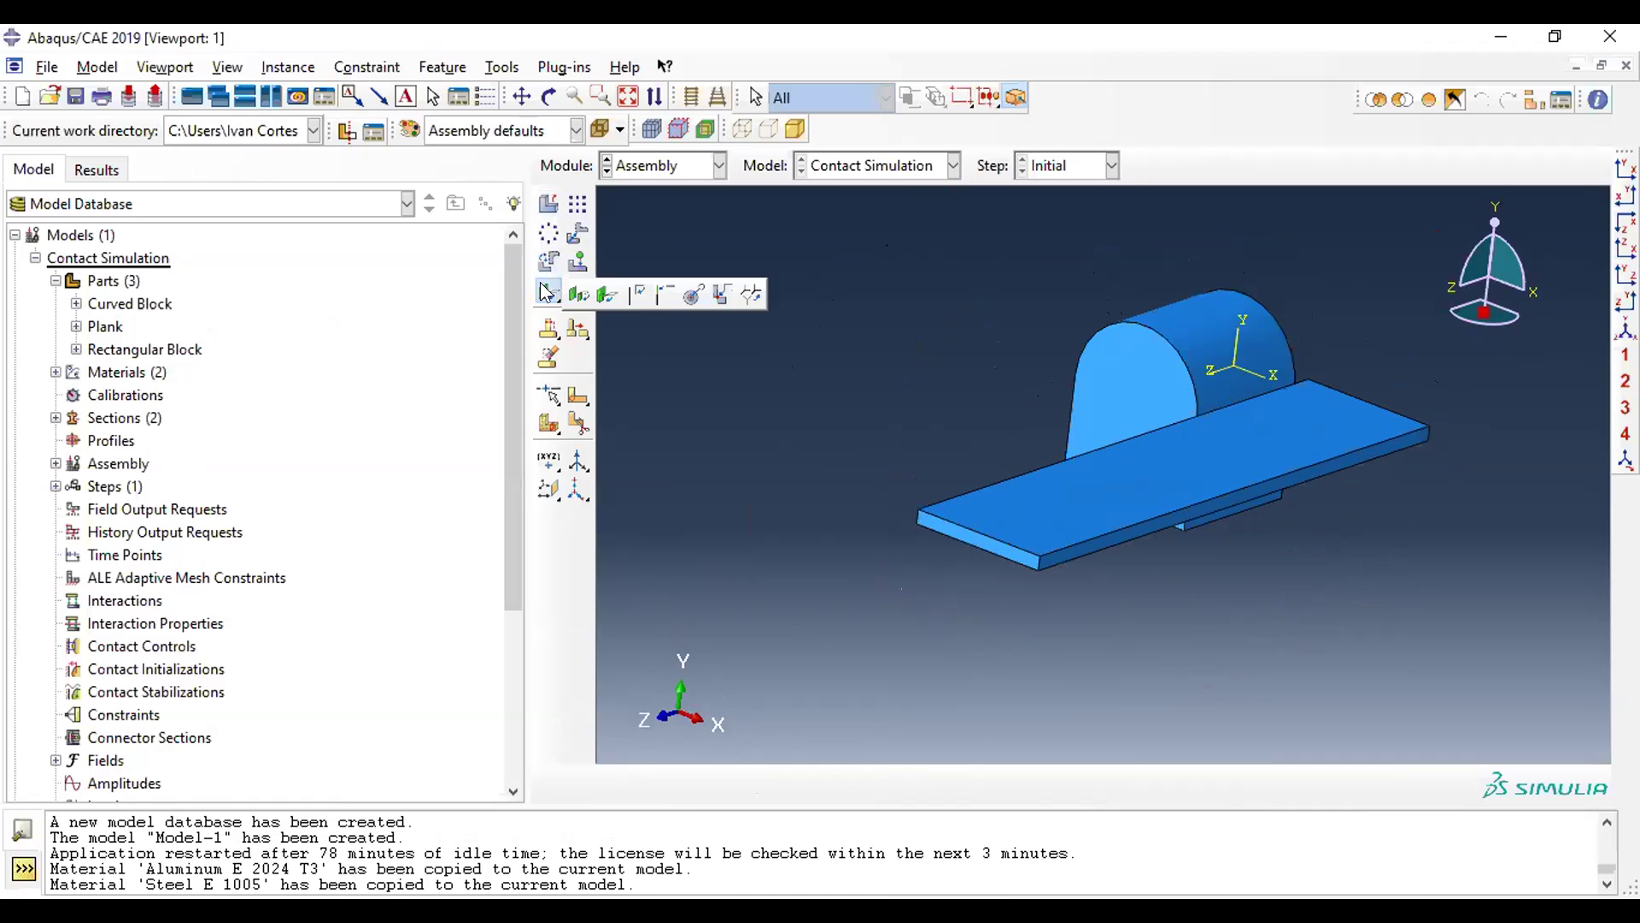
click(607, 293)
ctrl+alt+drag(1085, 614, 1249, 551)
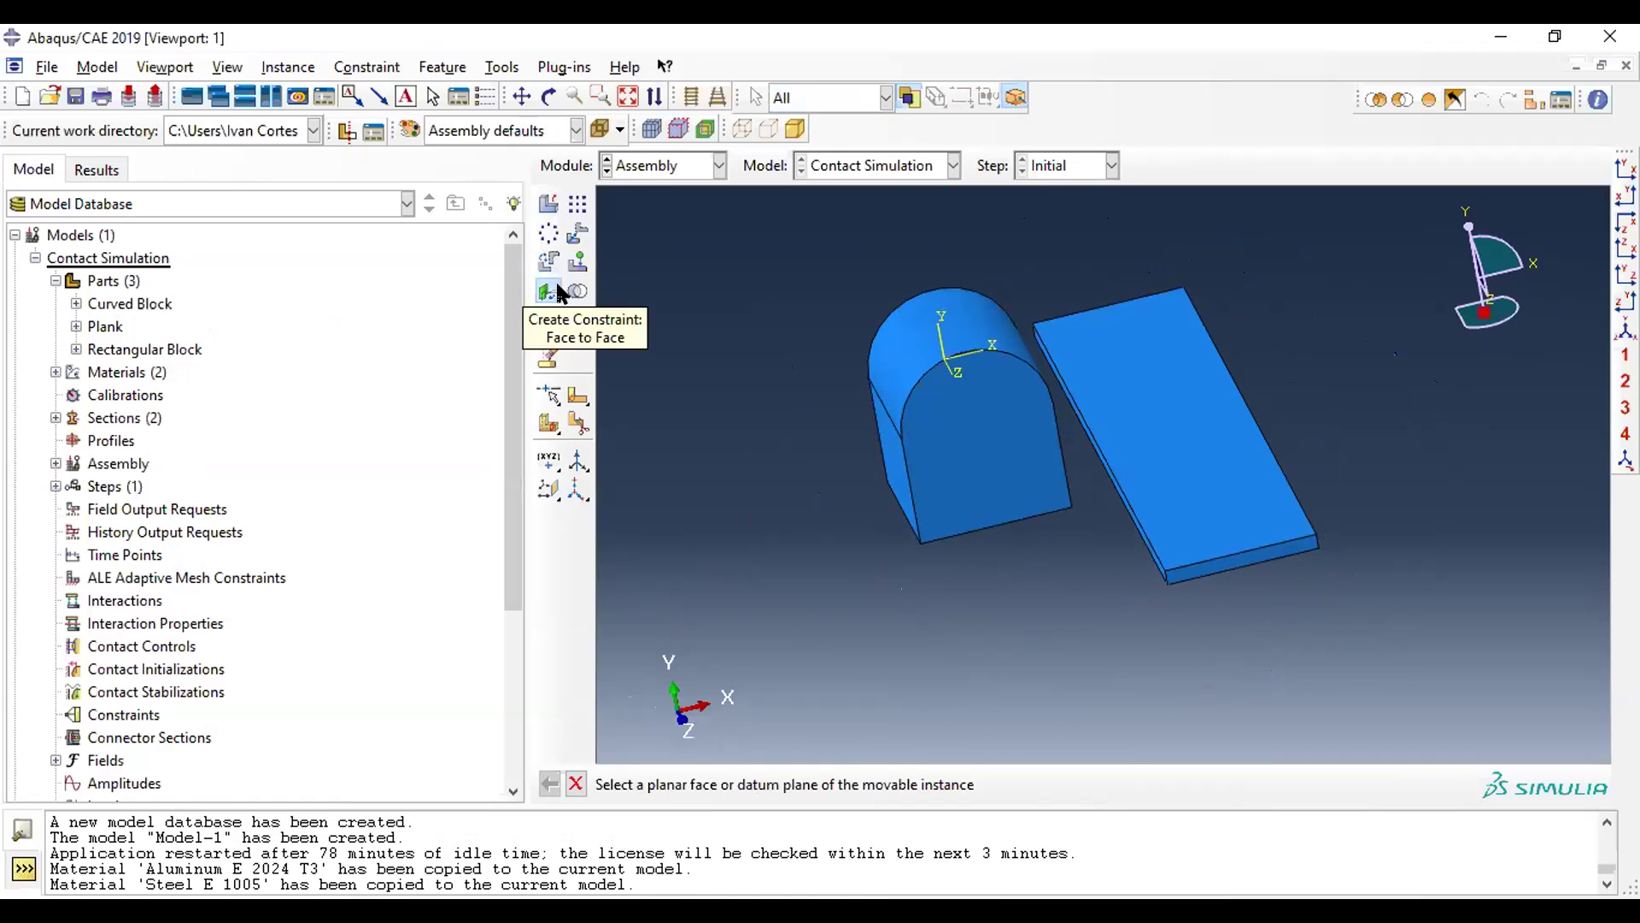
mouse_move(963, 439)
ctrl+alt+mouse_down()
mouse_move(1059, 424)
mouse_move(1099, 469)
mouse_move(912, 443)
mouse_move(1088, 427)
mouse_move(940, 461)
mouse_move(1051, 403)
mouse_move(983, 431)
ctrl+alt+mouse_up()
ctrl+alt+drag(892, 515, 948, 453)
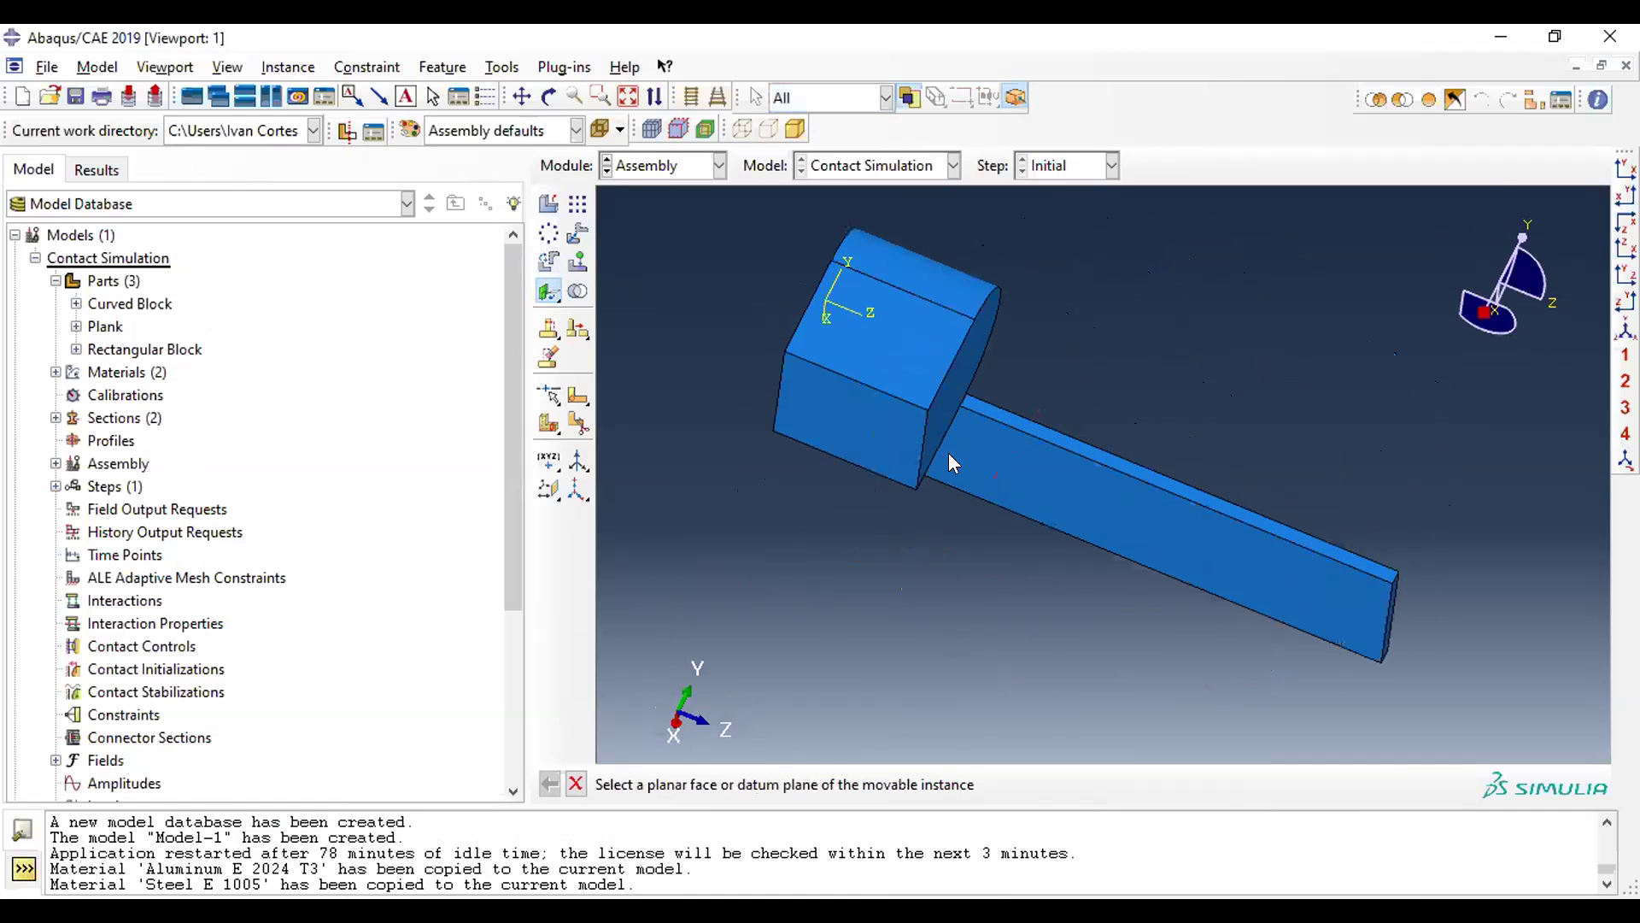
click(550, 292)
ctrl+alt+drag(1003, 569, 649, 444)
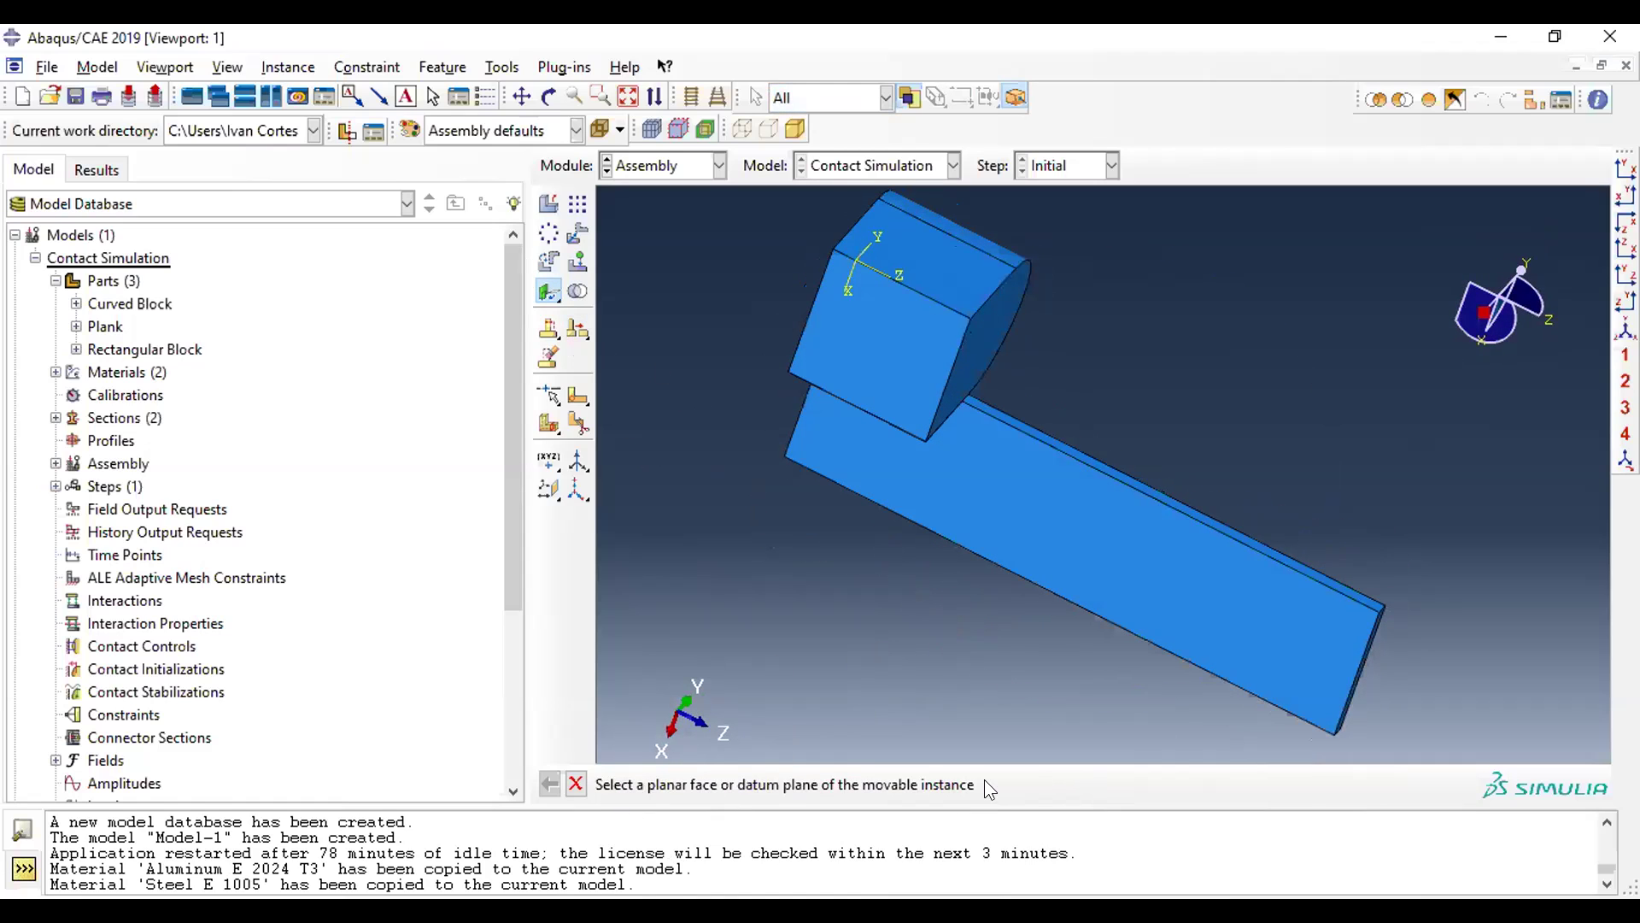
ctrl+alt+drag(924, 495, 830, 398)
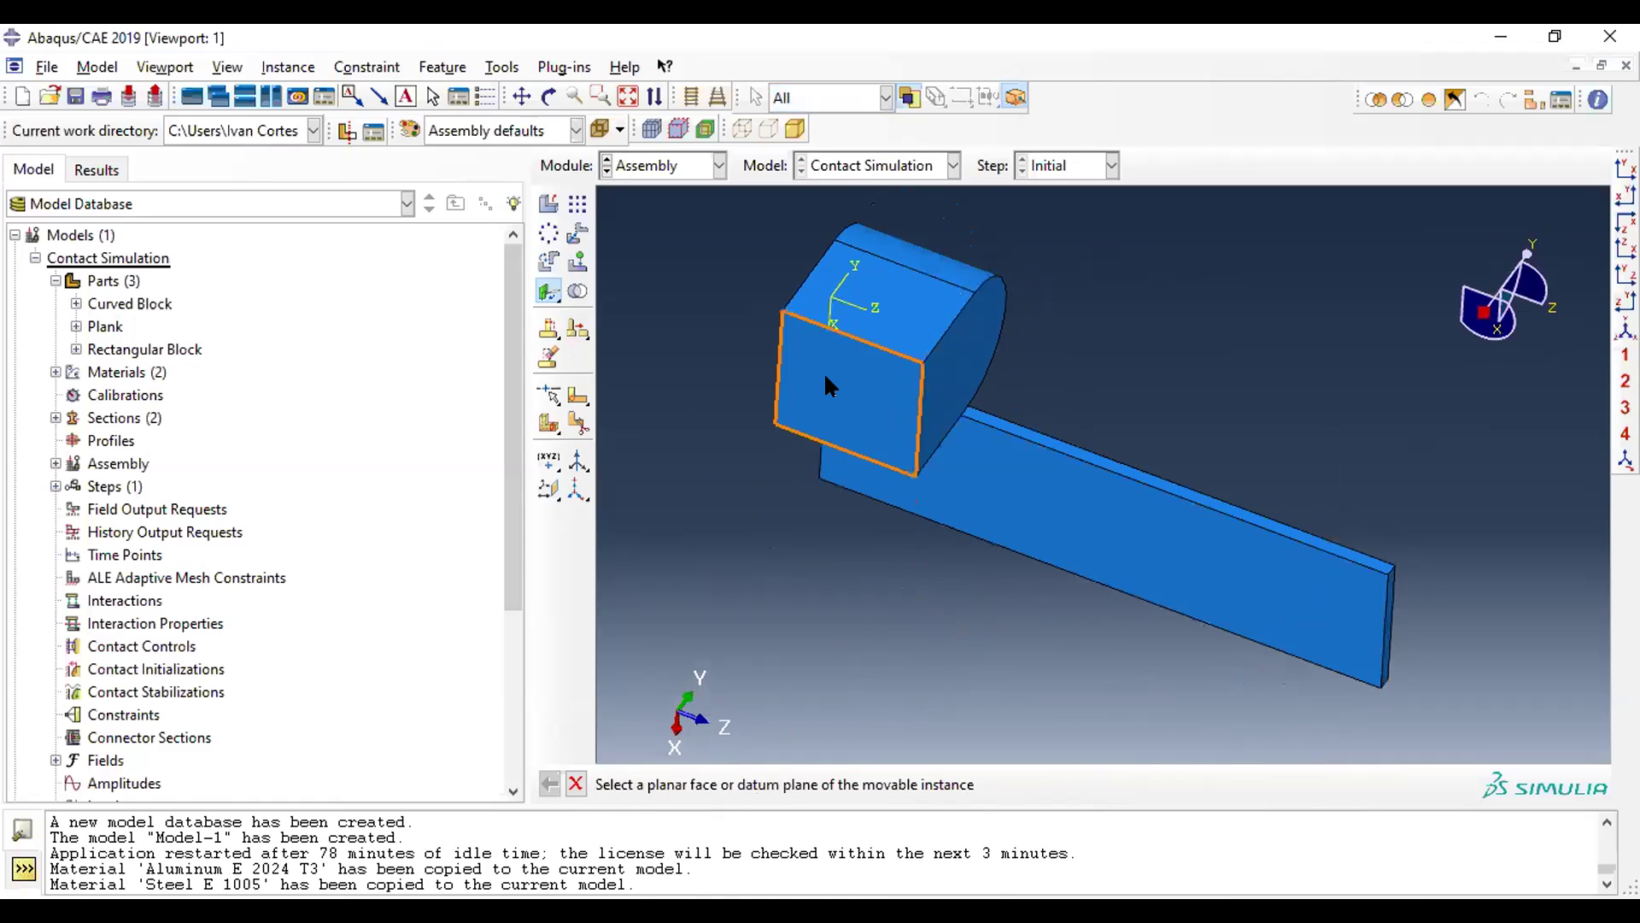
click(824, 372)
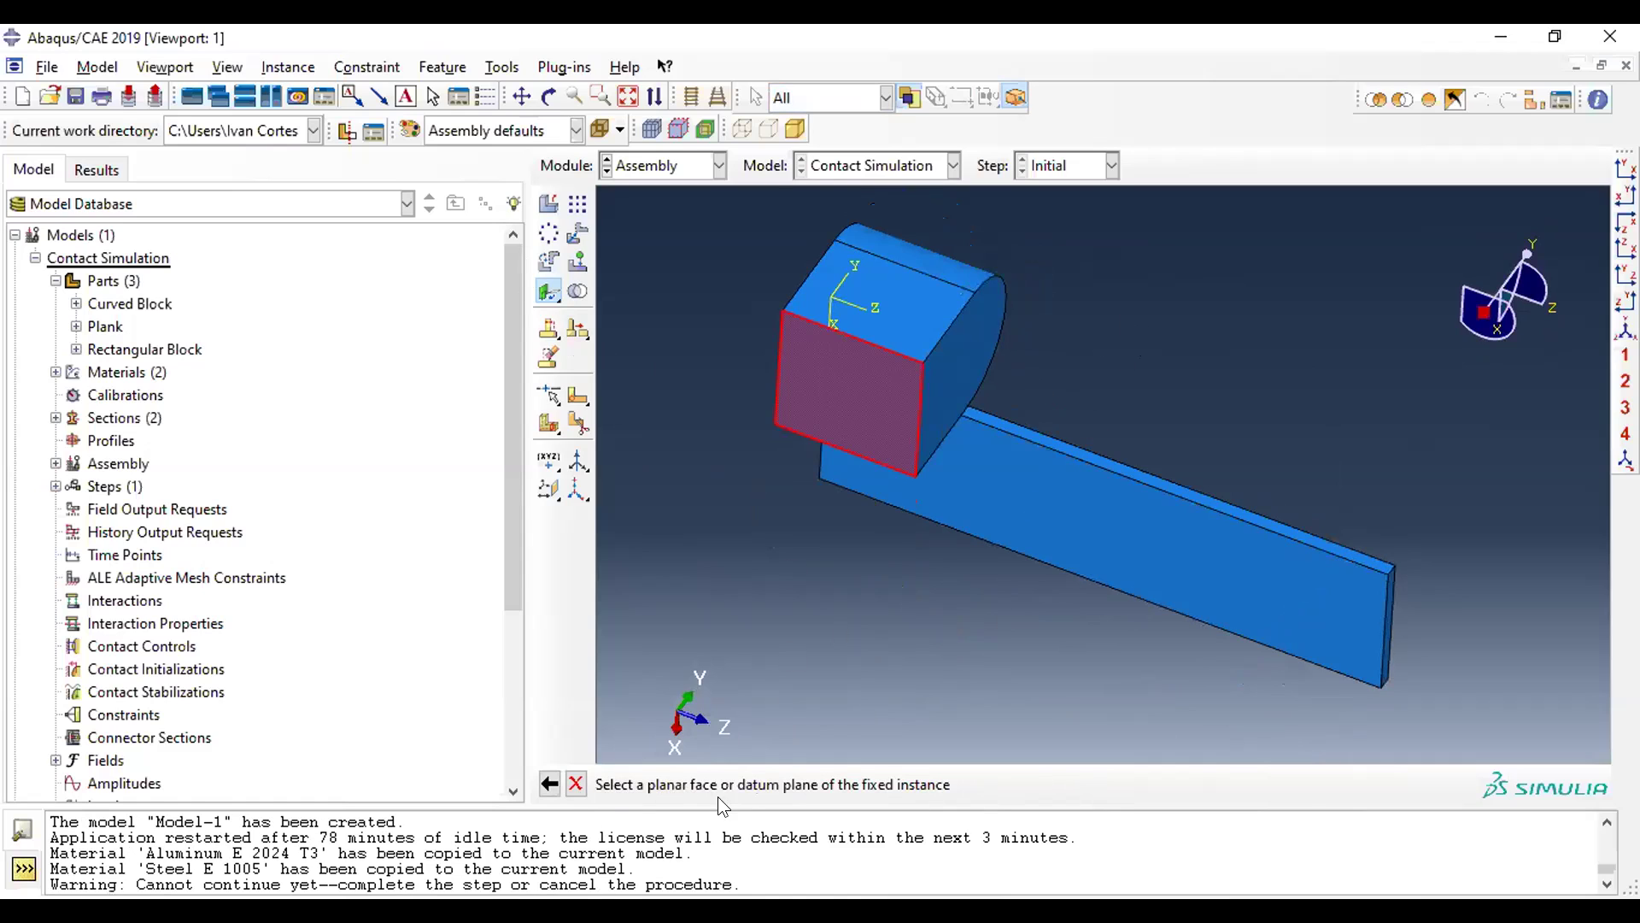
click(1059, 509)
- Accept the arrow direction of the constraint and set the distance from the fixed plane to 25
ctrl+alt+drag(1088, 284, 1002, 386)
ctrl+alt+drag(1035, 552, 1028, 630)
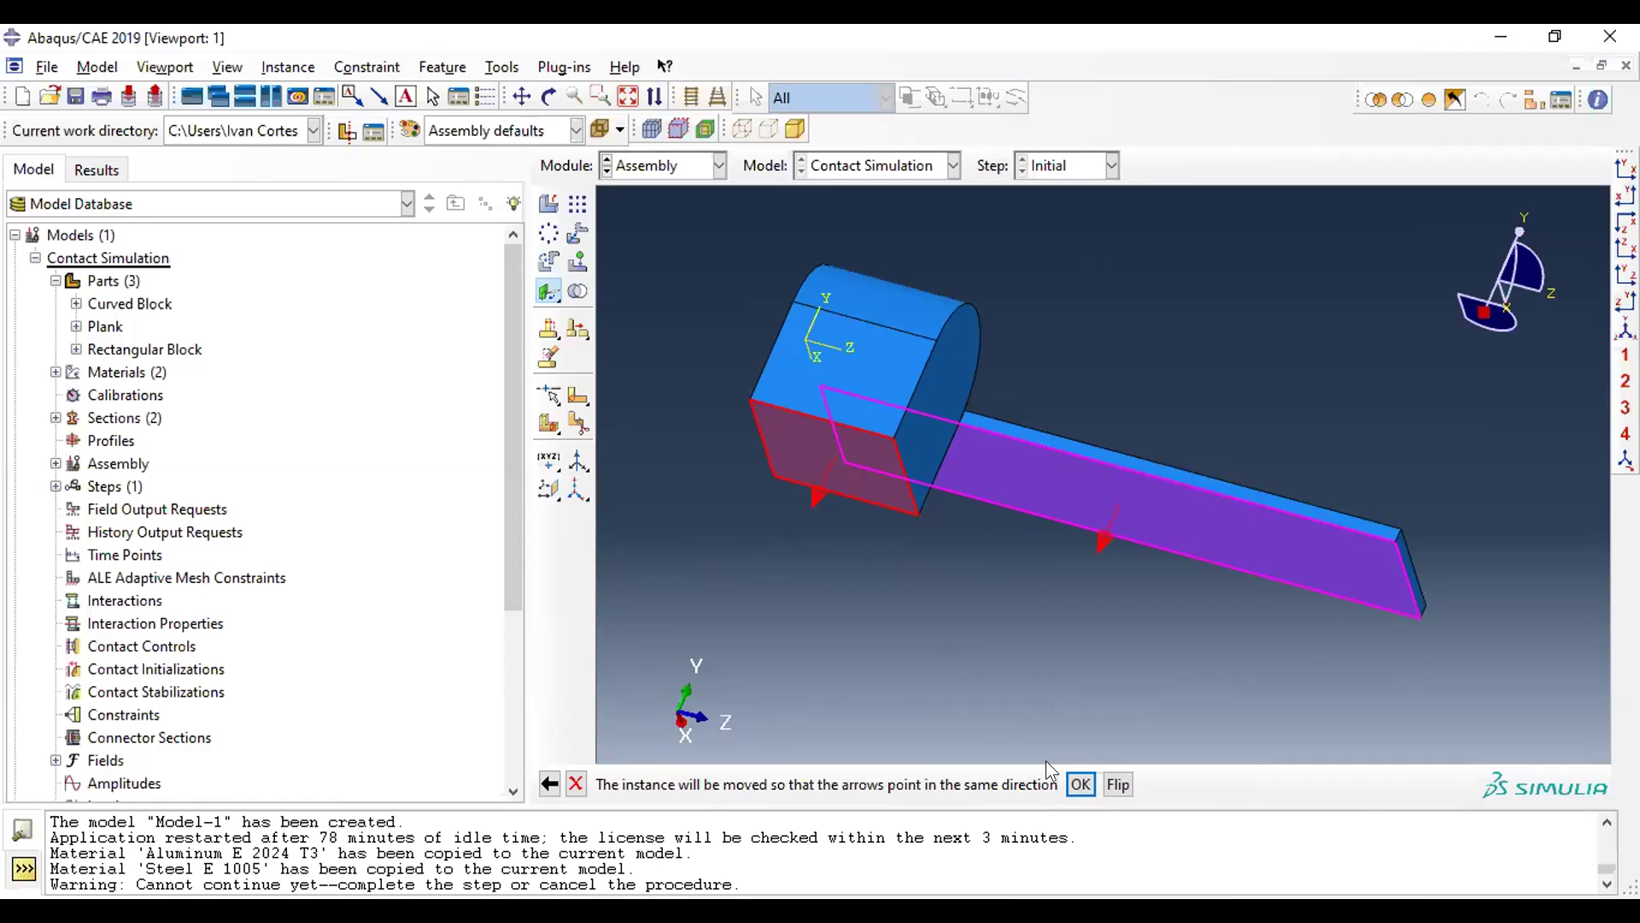
click(1083, 793)
ctrl+alt+drag(1009, 437, 944, 534)
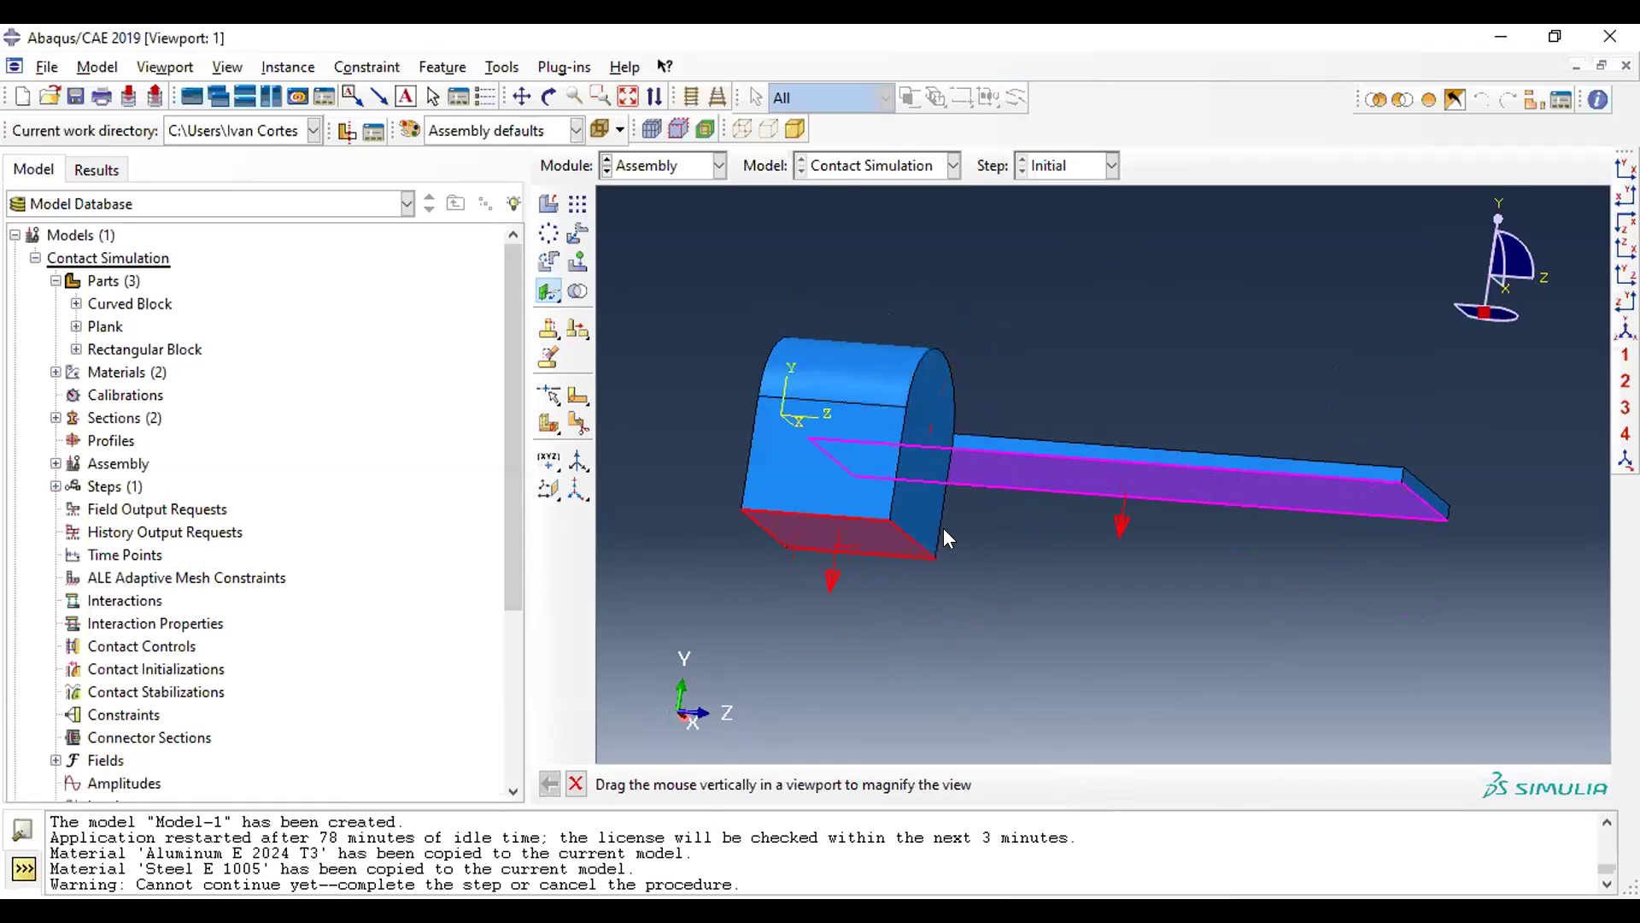
ctrl+alt+drag(1003, 369, 1029, 756)
text(25)
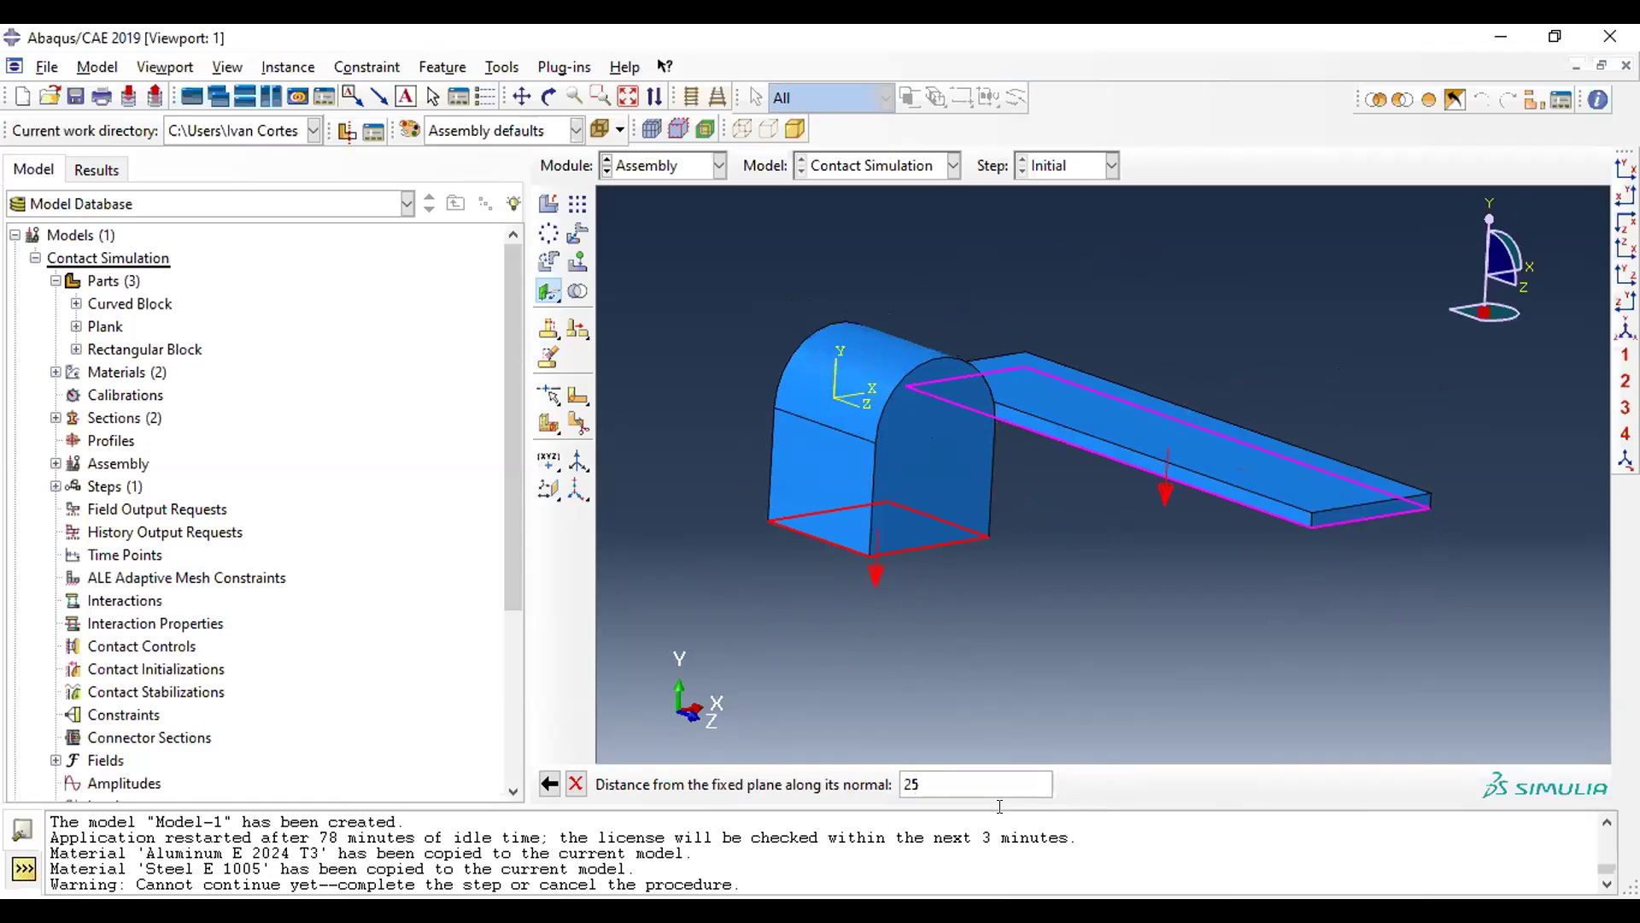
key(Return)
ctrl+alt+drag(874, 509, 866, 477)
- Constrain the Curved Block's flat rectangular side face to the Plank's short end face with Face to Face at a distance of 30
click(548, 291)
ctrl+alt+drag(944, 574, 1128, 564)
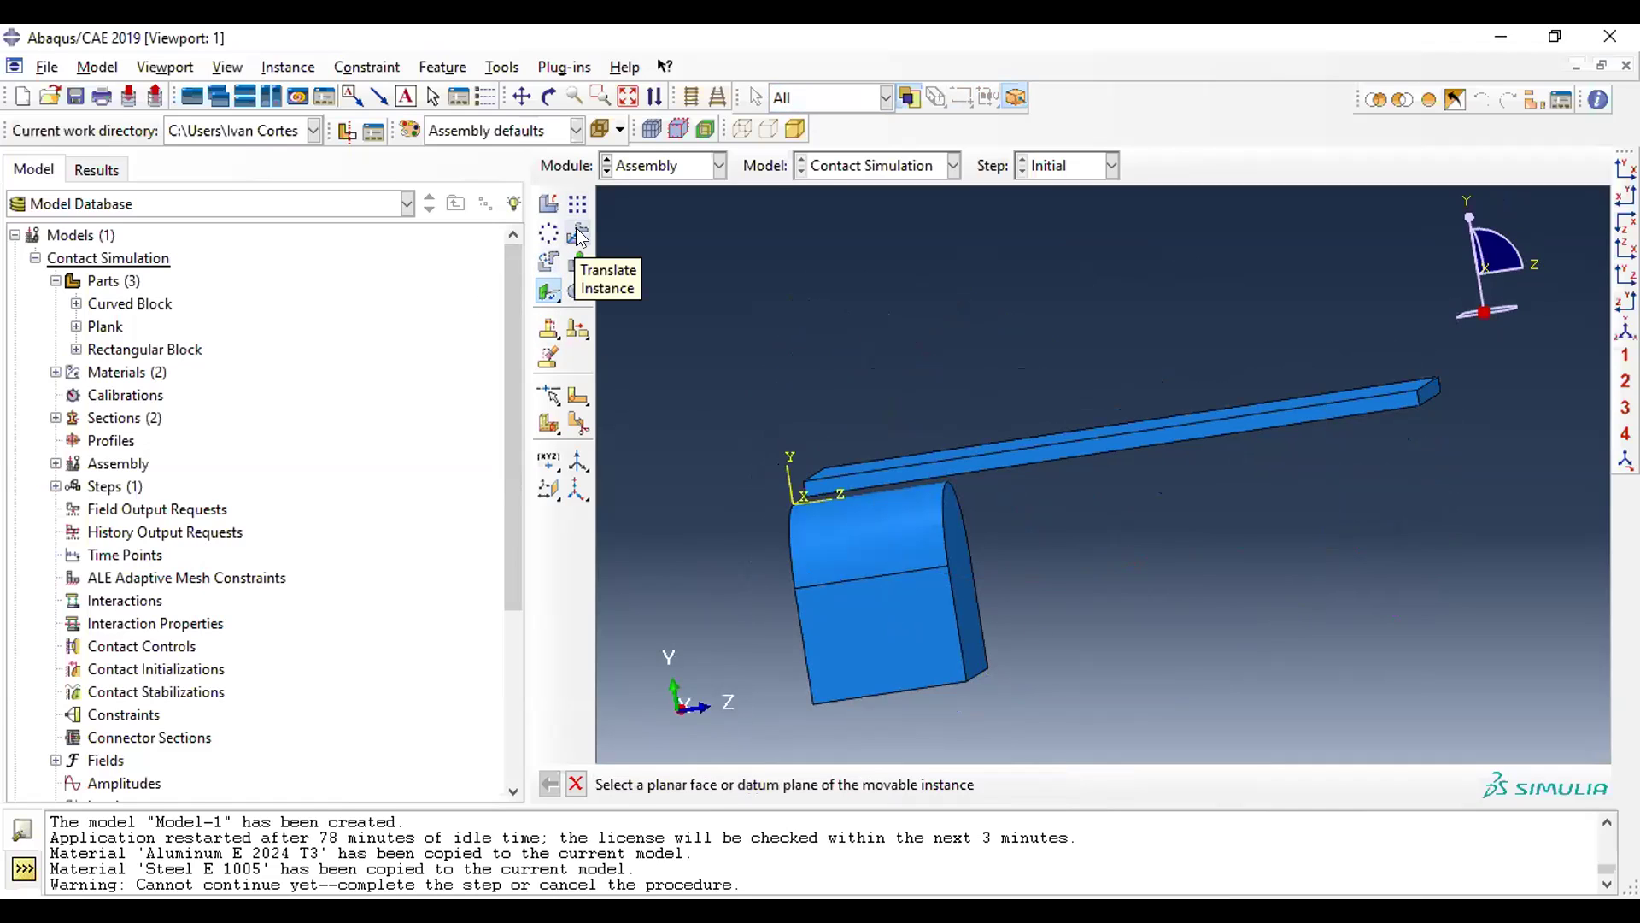
ctrl+alt+drag(964, 603, 904, 588)
ctrl+alt+drag(813, 446, 976, 462)
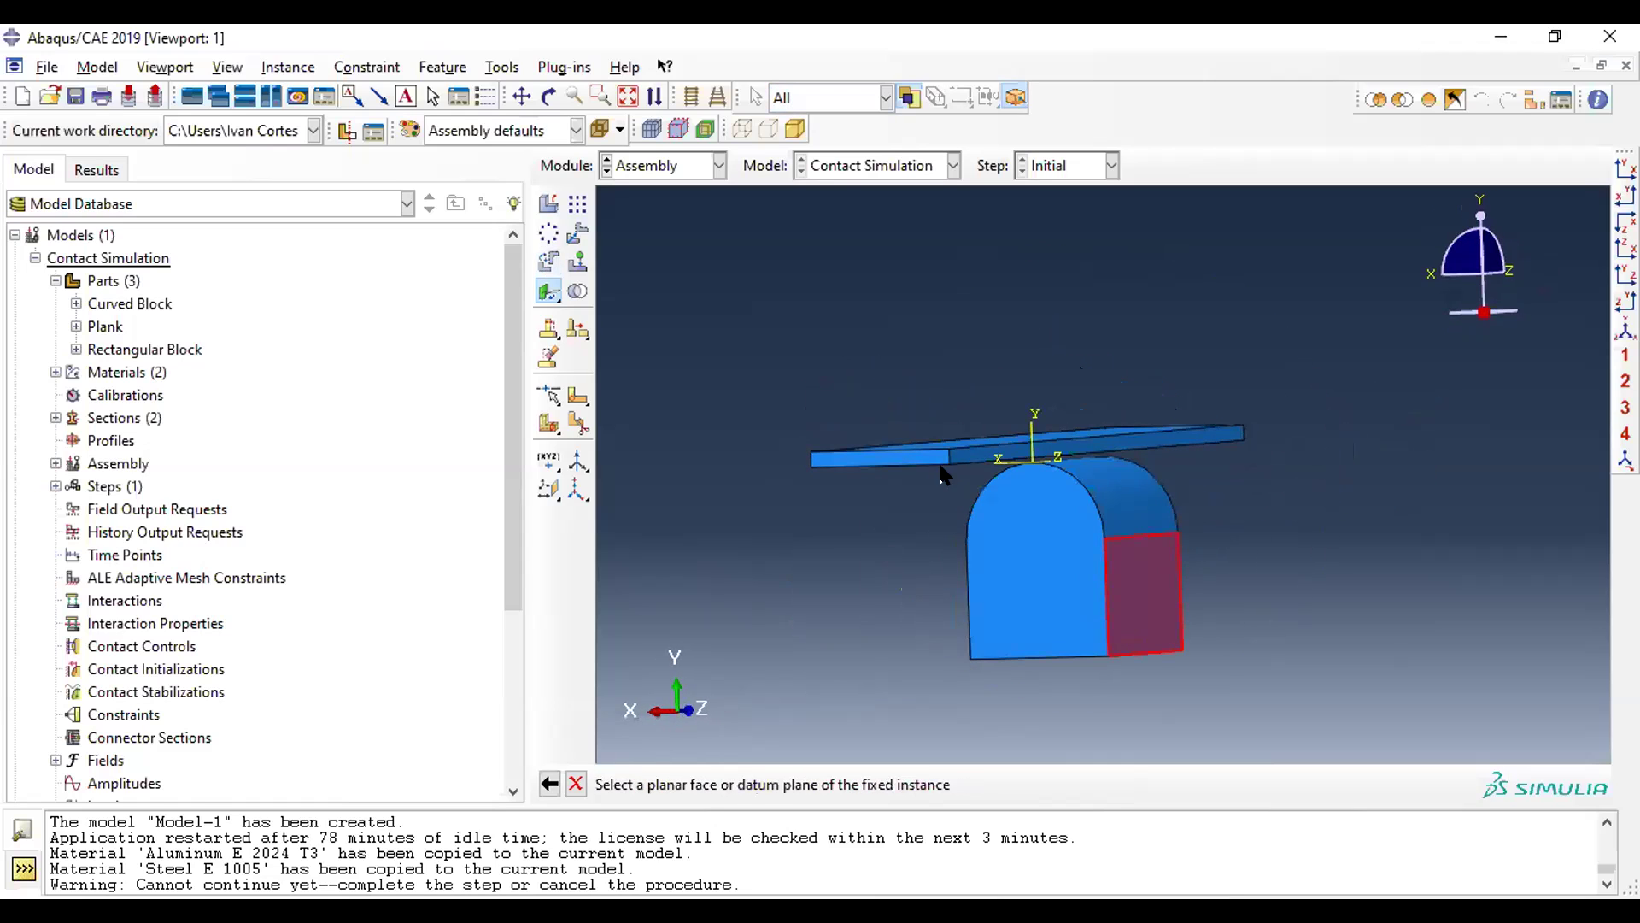
scroll(914, 454, up, 3)
click(909, 451)
scroll(1374, 506, down, 3)
ctrl+alt+drag(1374, 506, 1191, 592)
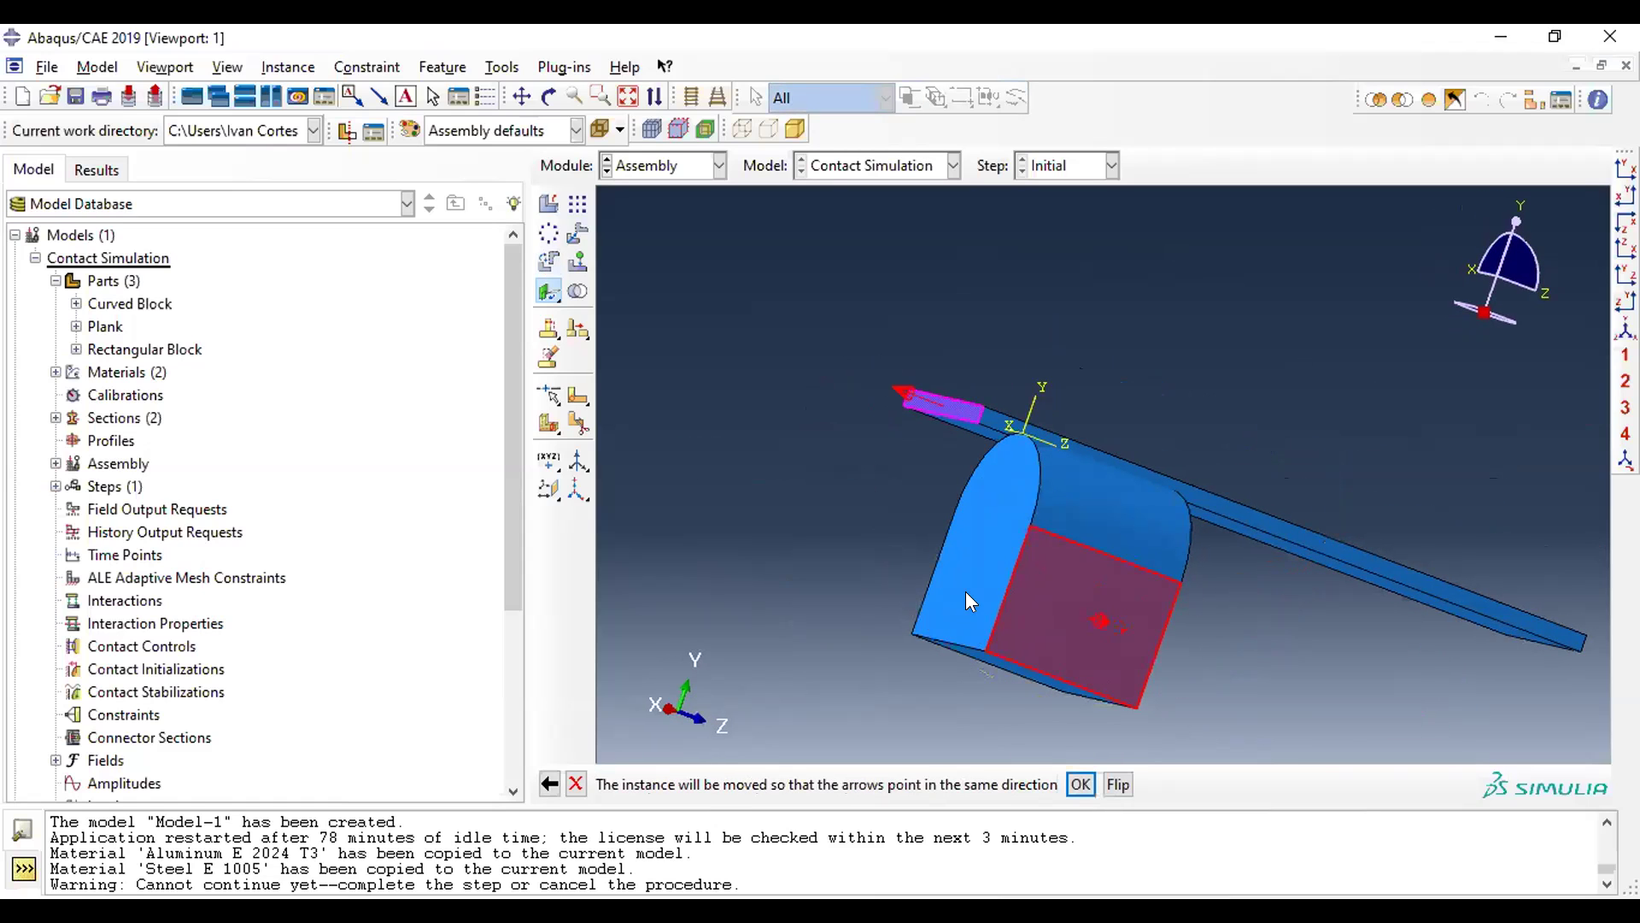
middle_click(885, 571)
ctrl+alt+drag(1233, 461, 1290, 478)
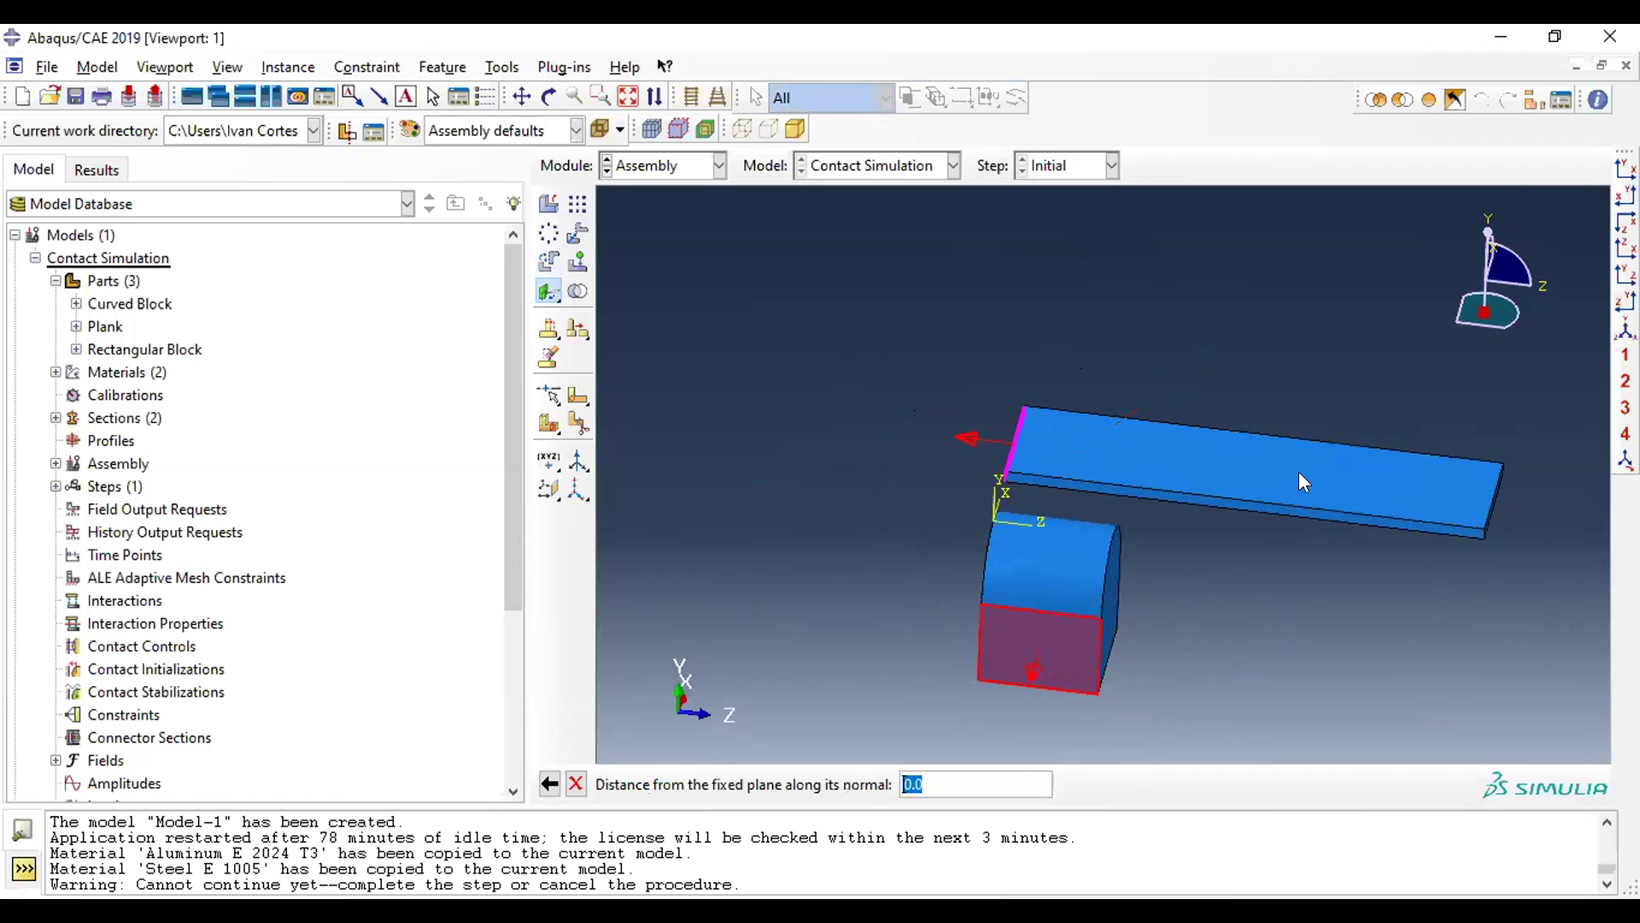
text(30)
key(Return)
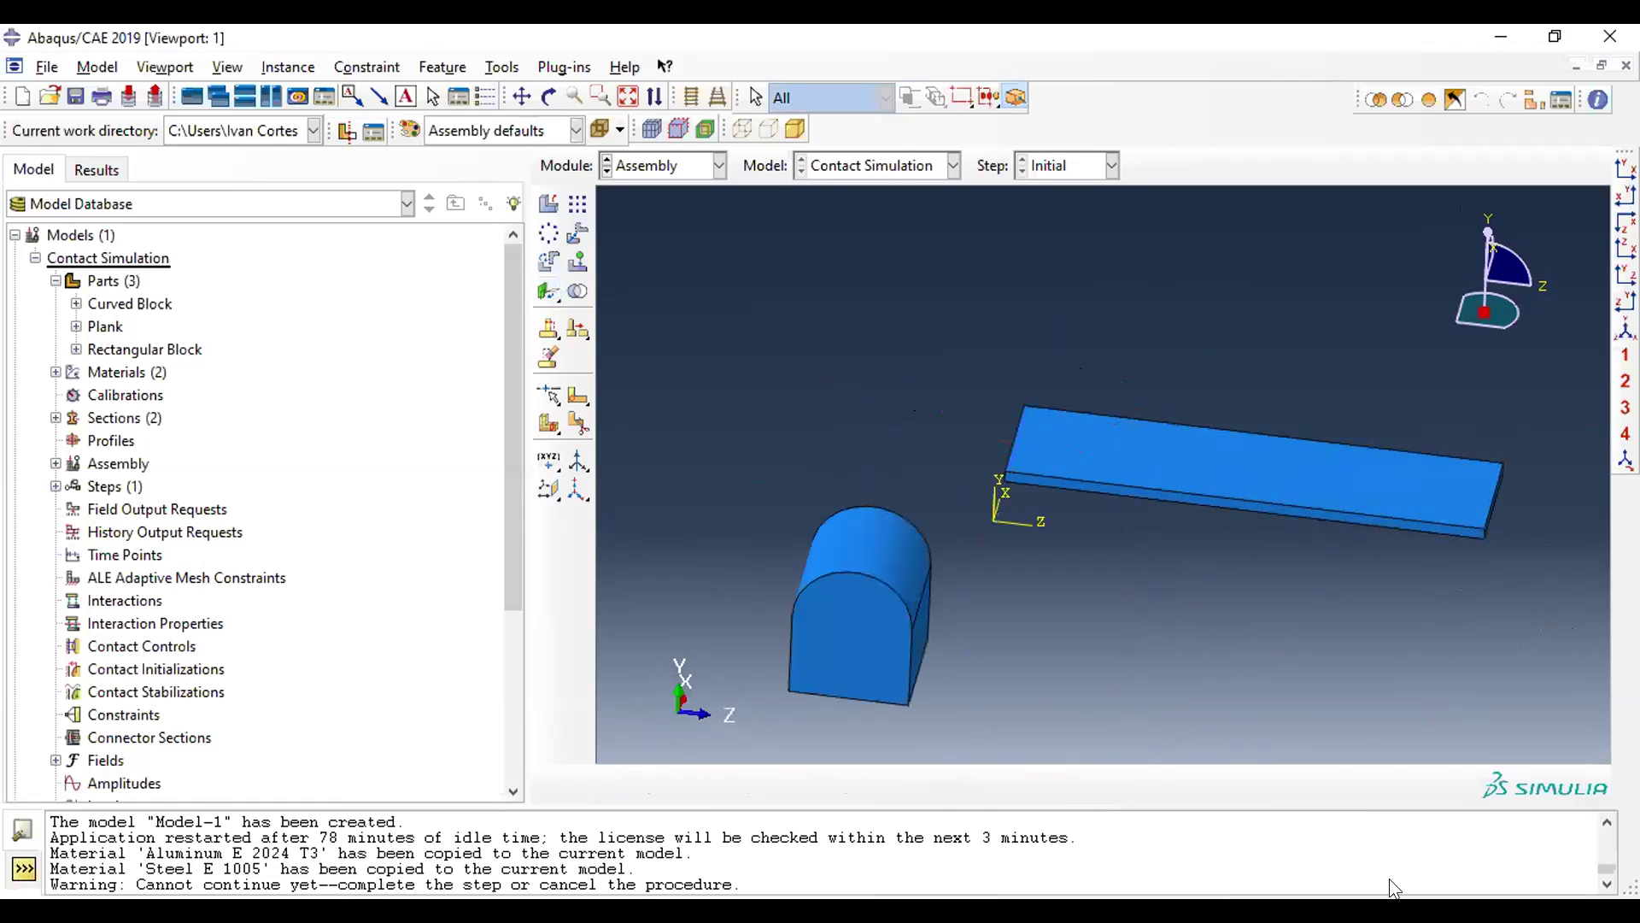
- Set the clearance of the Face to Face-2 position constraint to -30
ctrl+alt+drag(970, 627, 1020, 512)
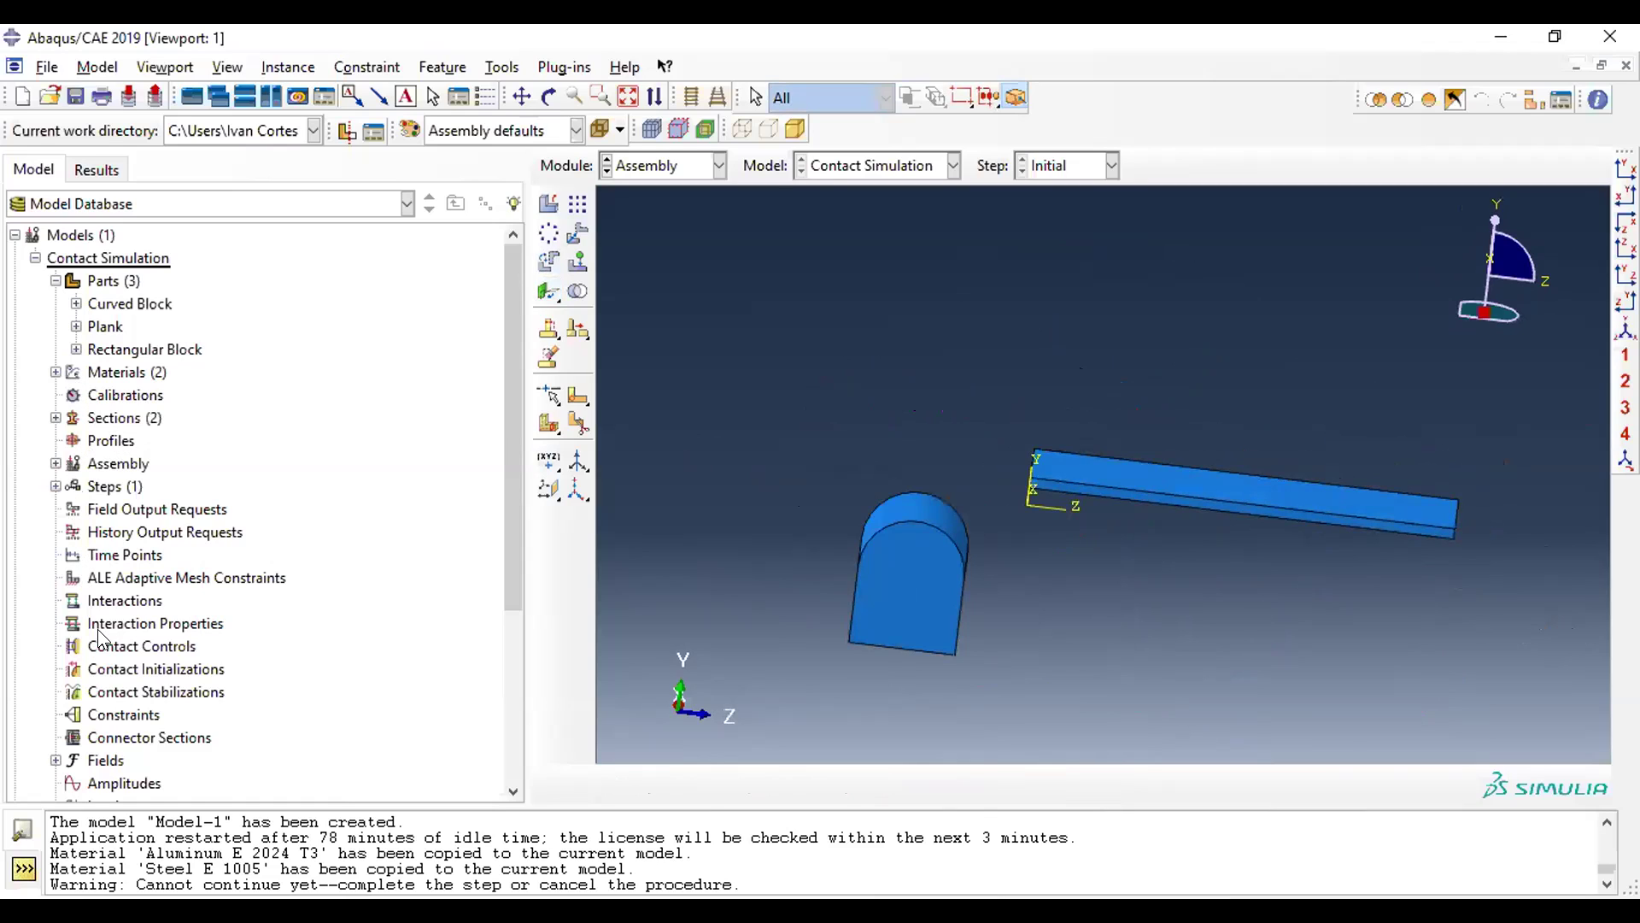
click(51, 464)
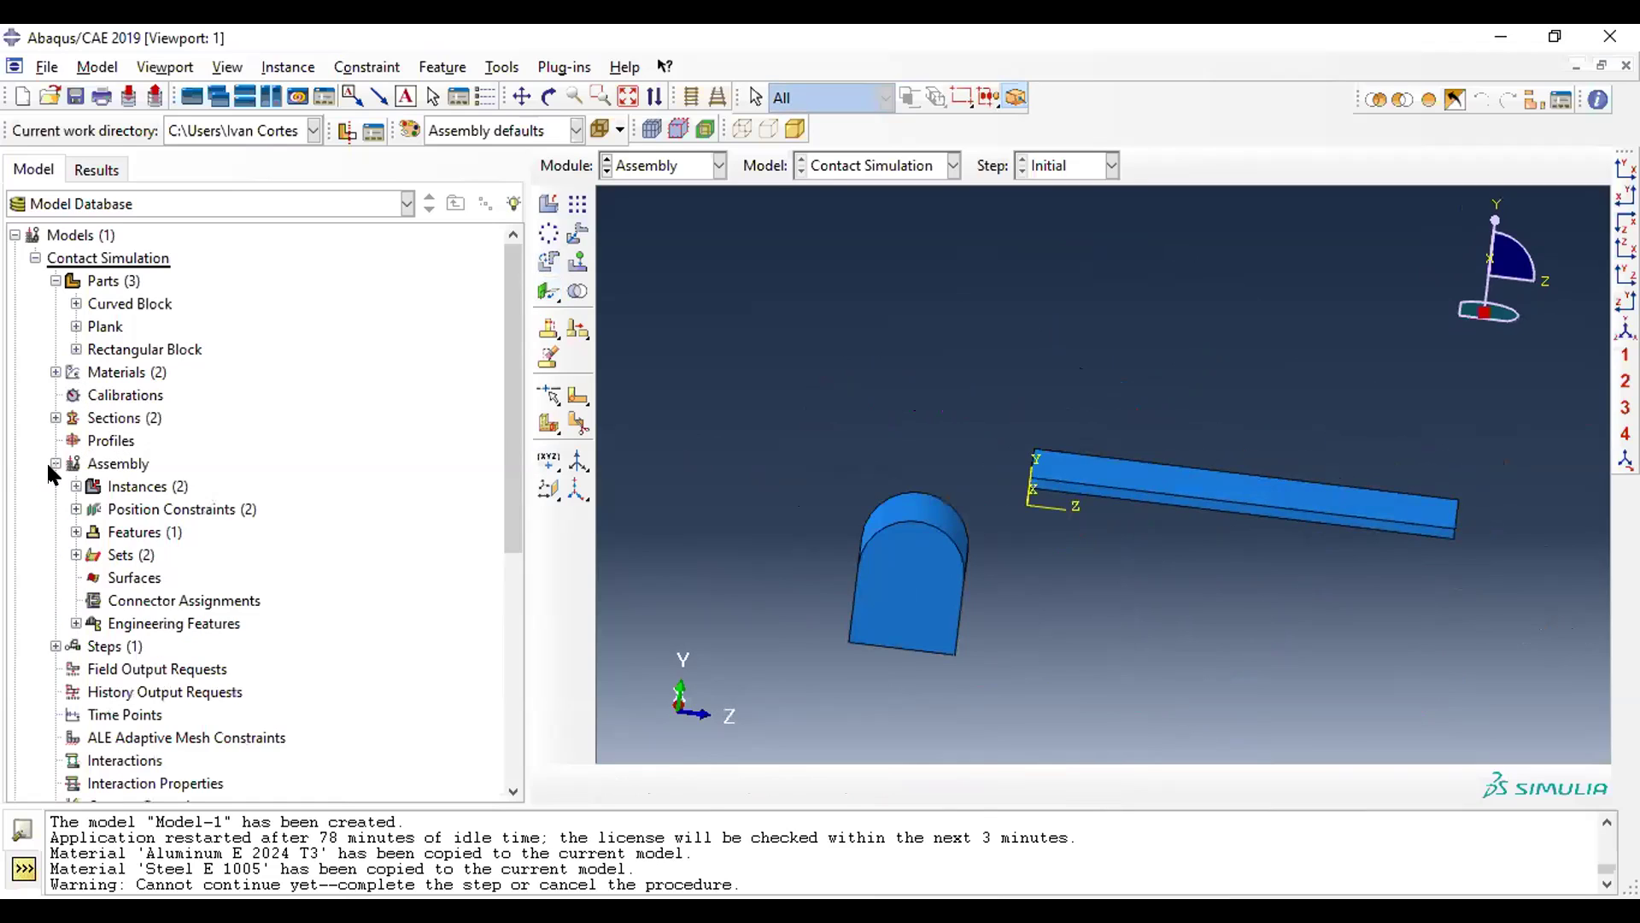
click(76, 509)
click(181, 533)
click(180, 556)
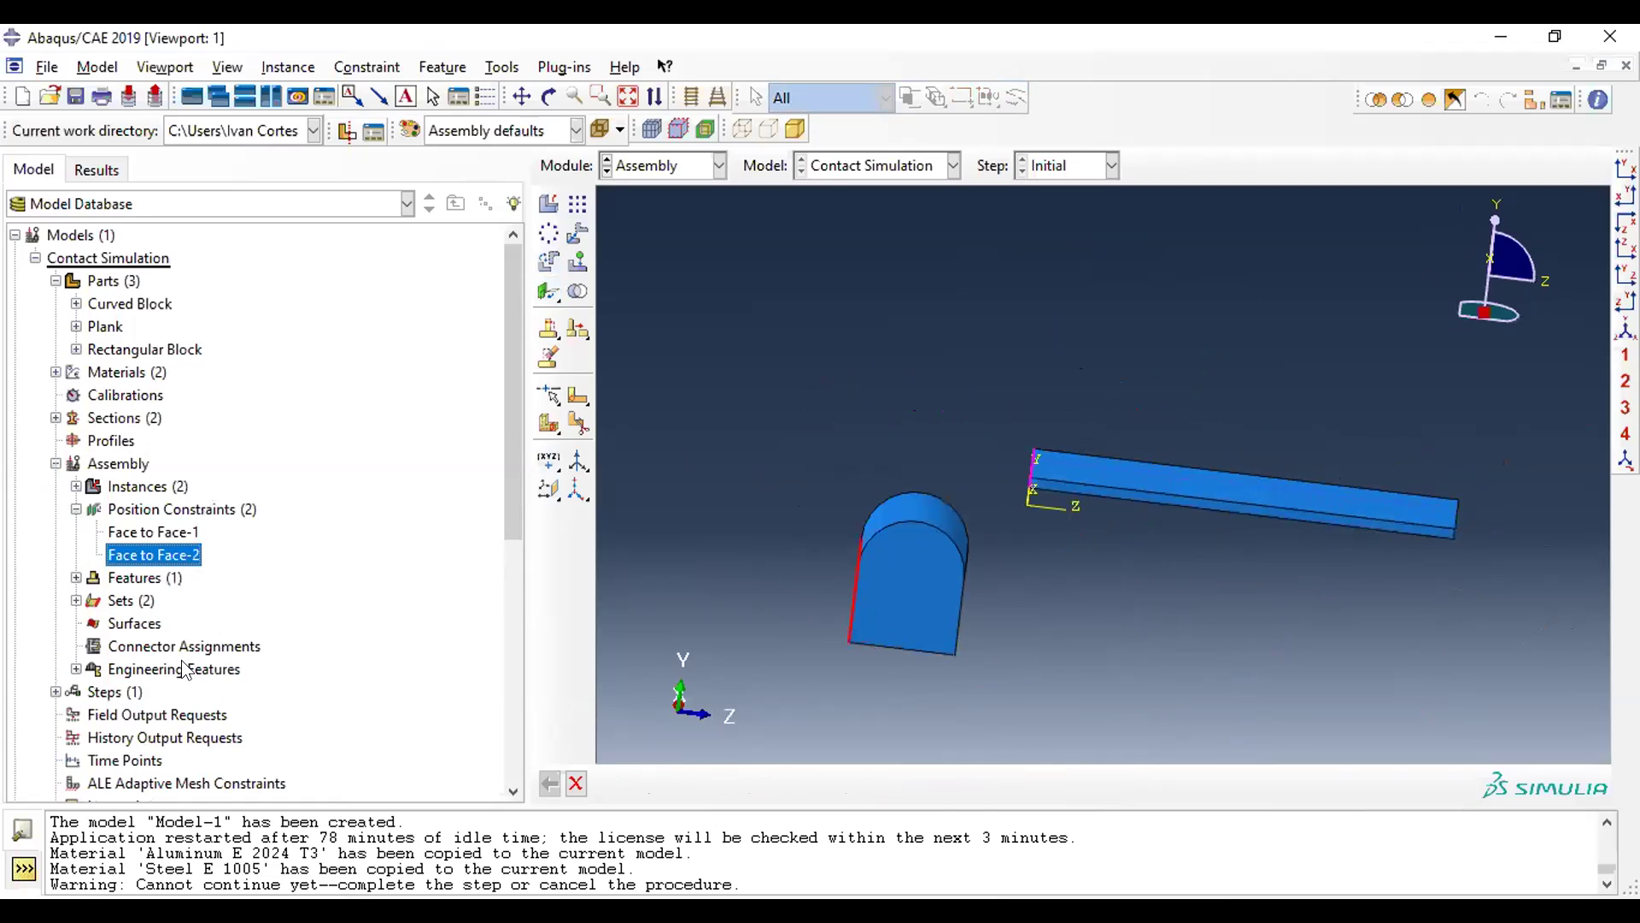
double_click(143, 552)
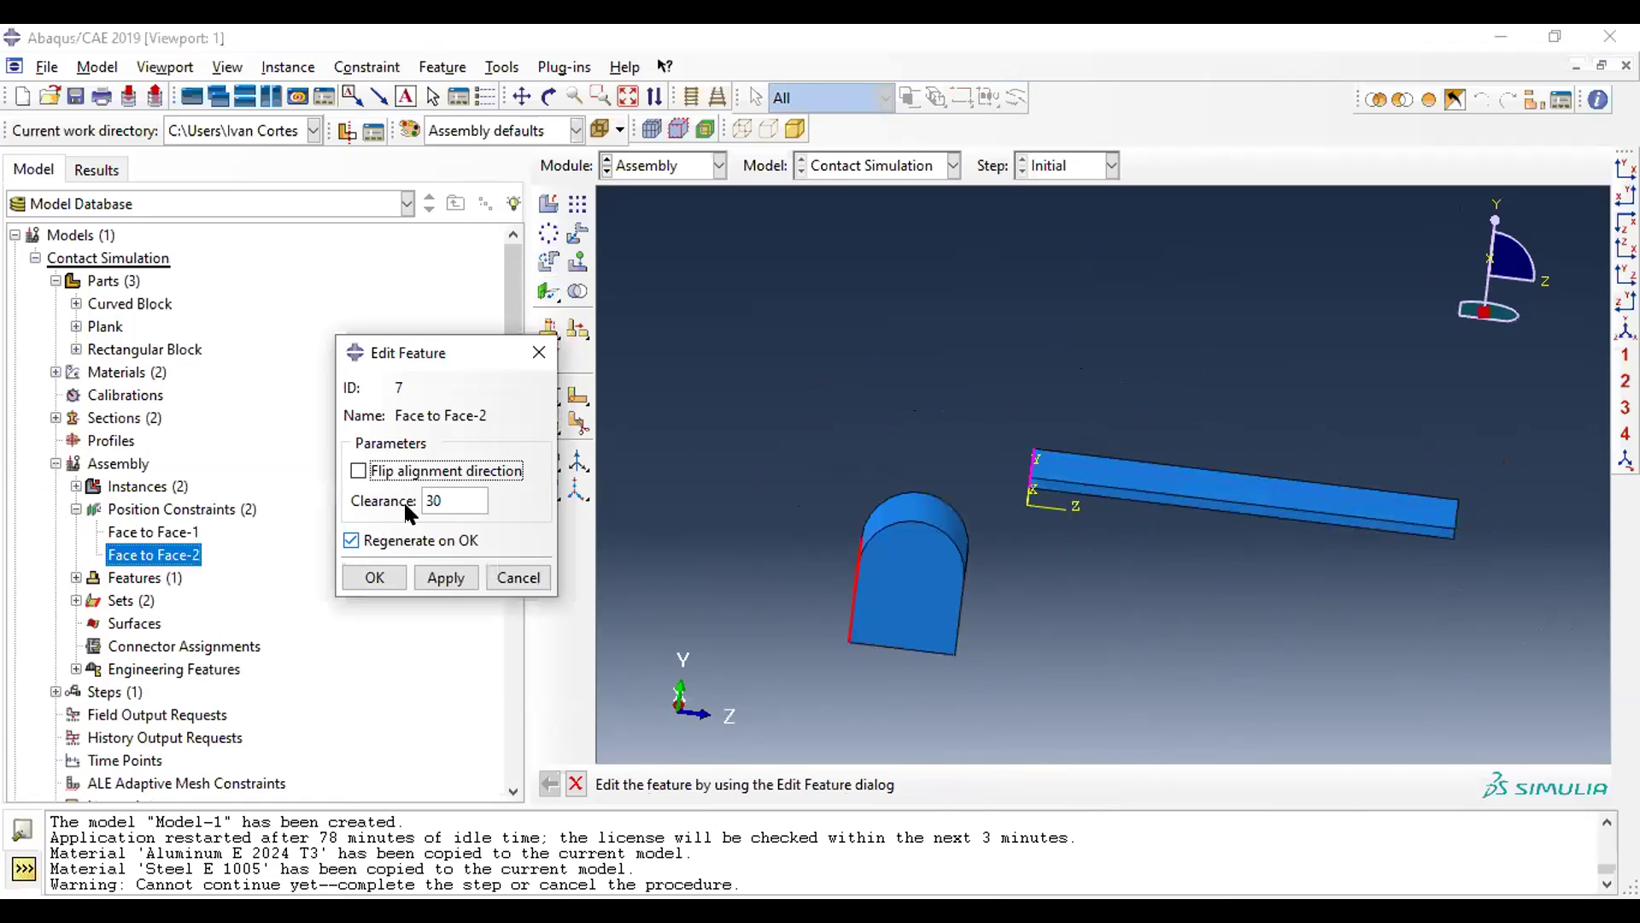
click(422, 500)
click(445, 577)
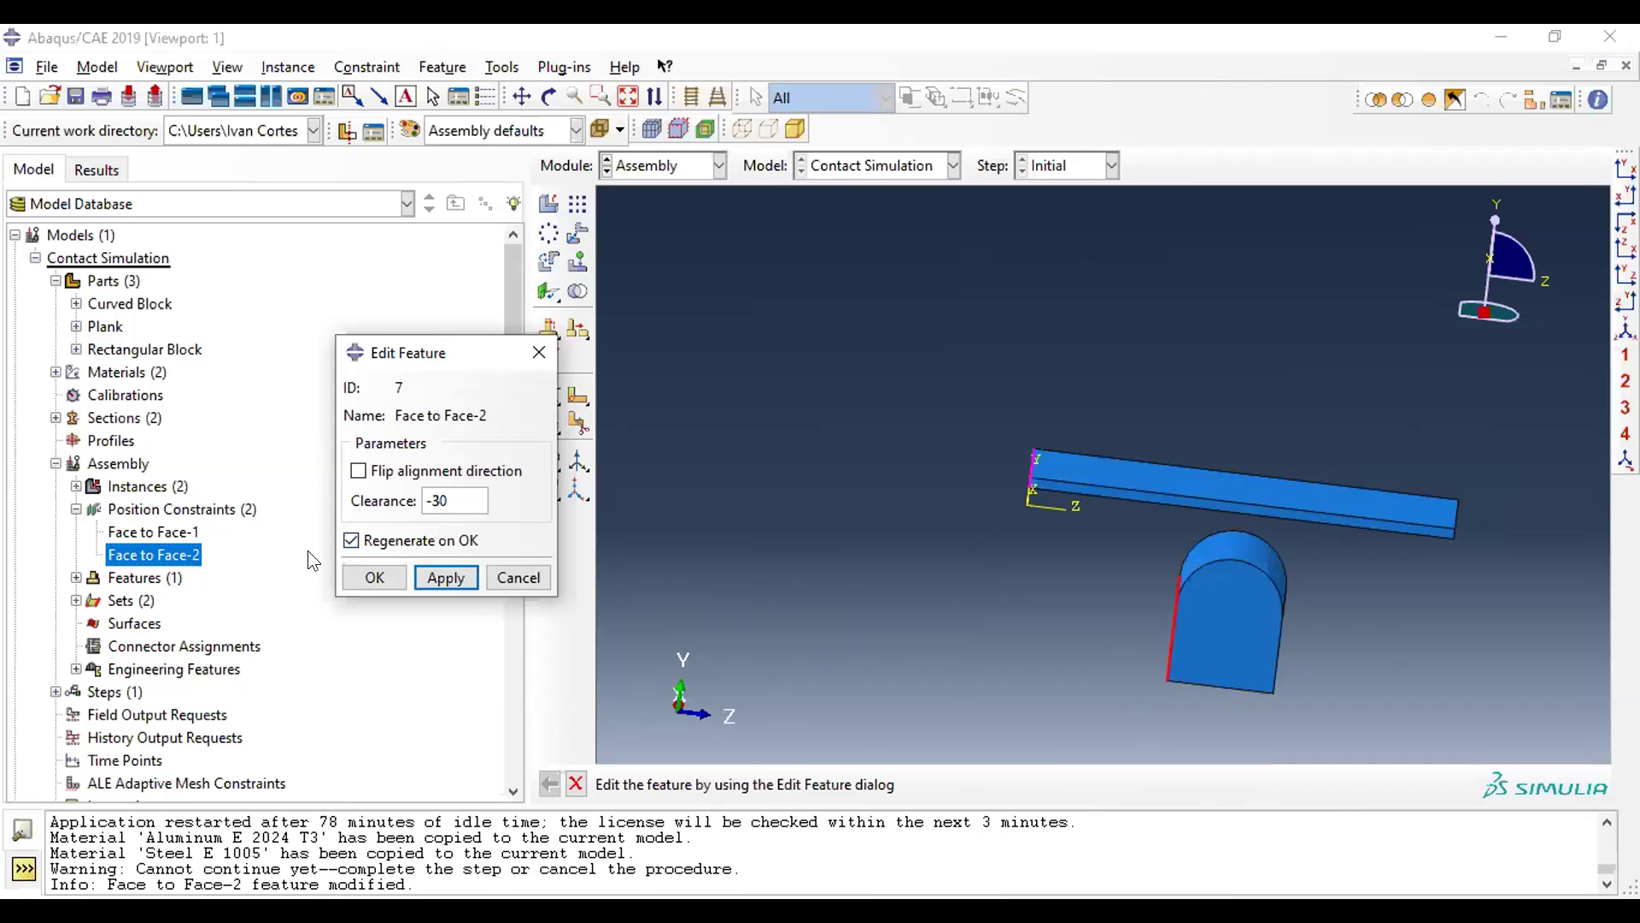
click(376, 578)
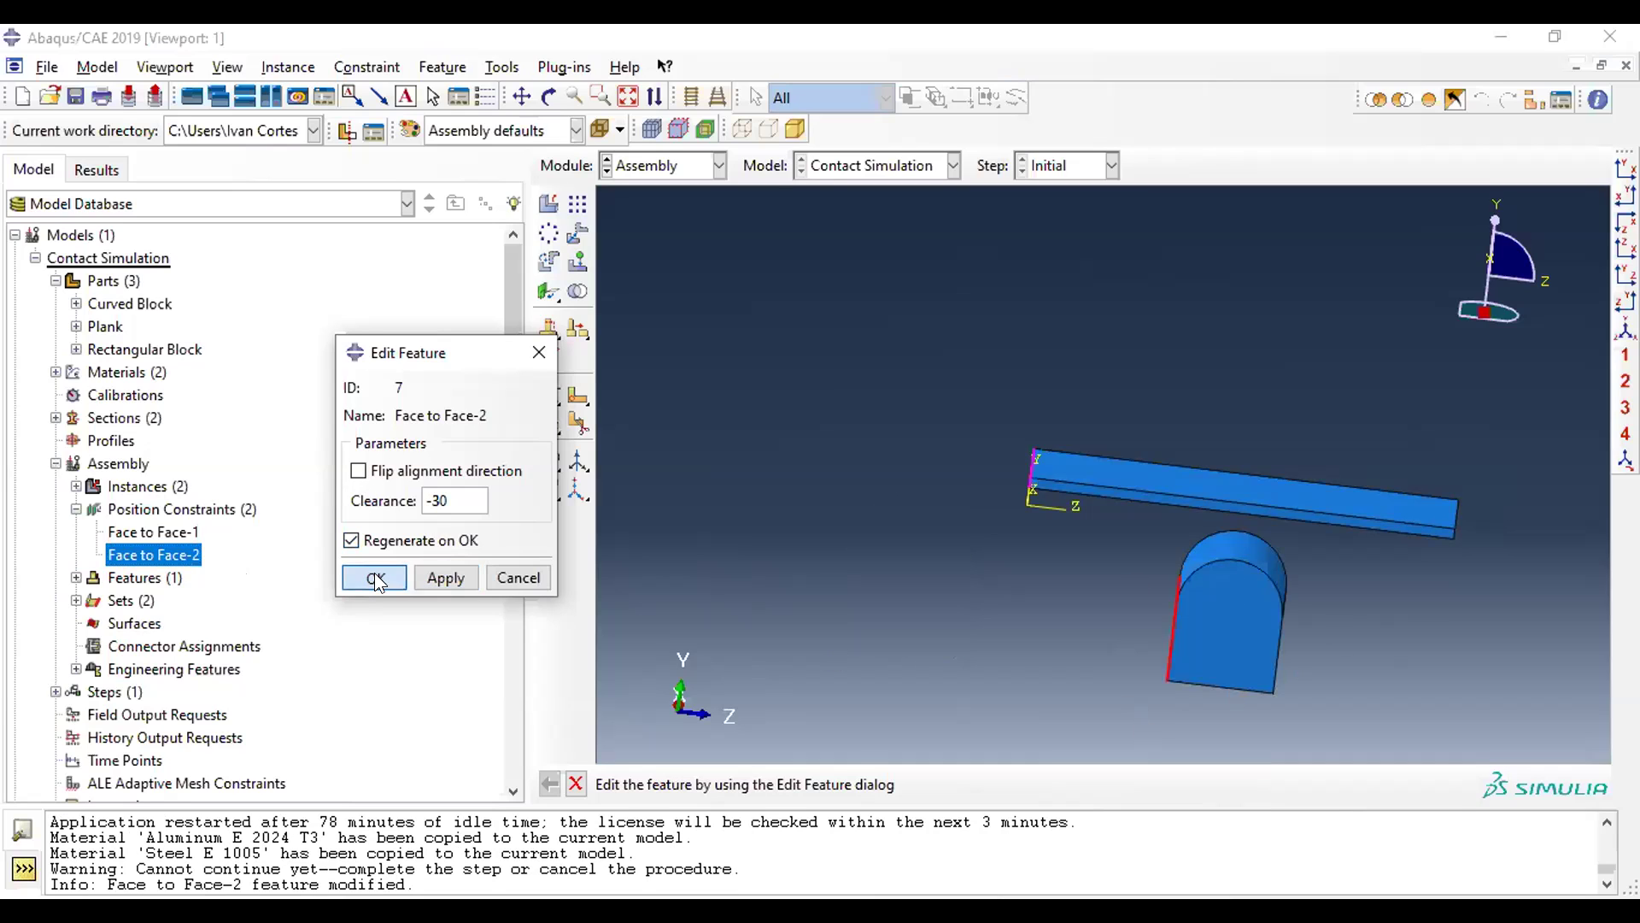
- Constrain the Curved Block's arched end face to the Plank's long side face with Face to Face at a distance of 0.0
ctrl+alt+drag(1060, 626, 961, 504)
click(550, 291)
ctrl+alt+middle_drag(1269, 667, 1179, 534)
ctrl+alt+drag(1105, 452, 1015, 490)
click(1015, 491)
scroll(1164, 397, up, 2)
scroll(1164, 397, up, 3)
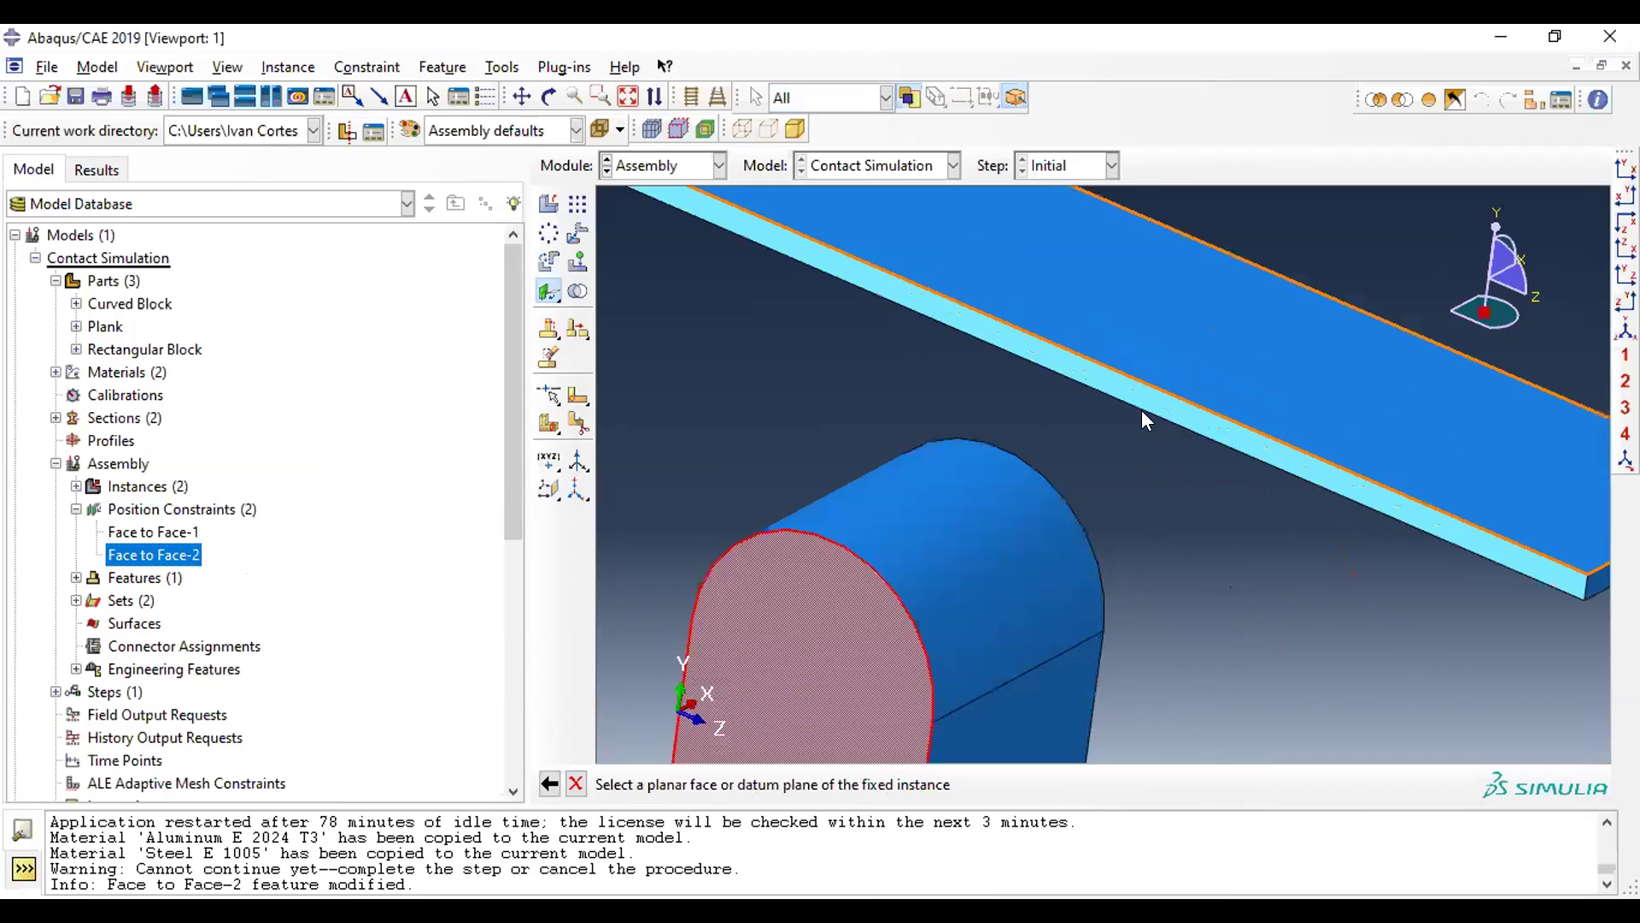
click(1145, 402)
scroll(1116, 531, down, 3)
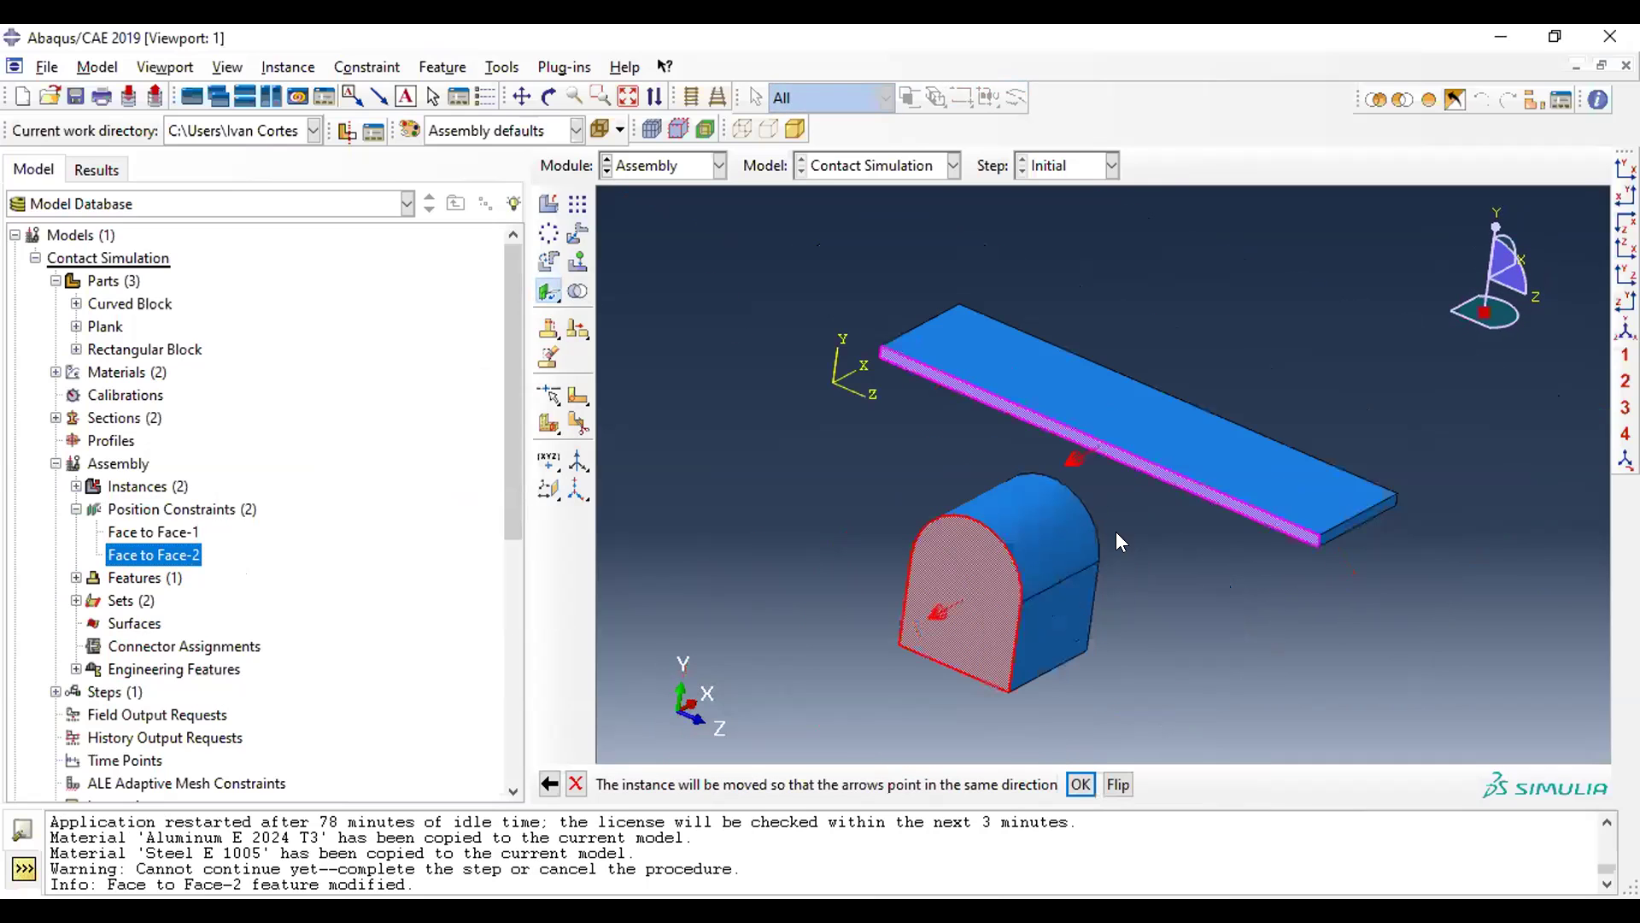
click(1082, 784)
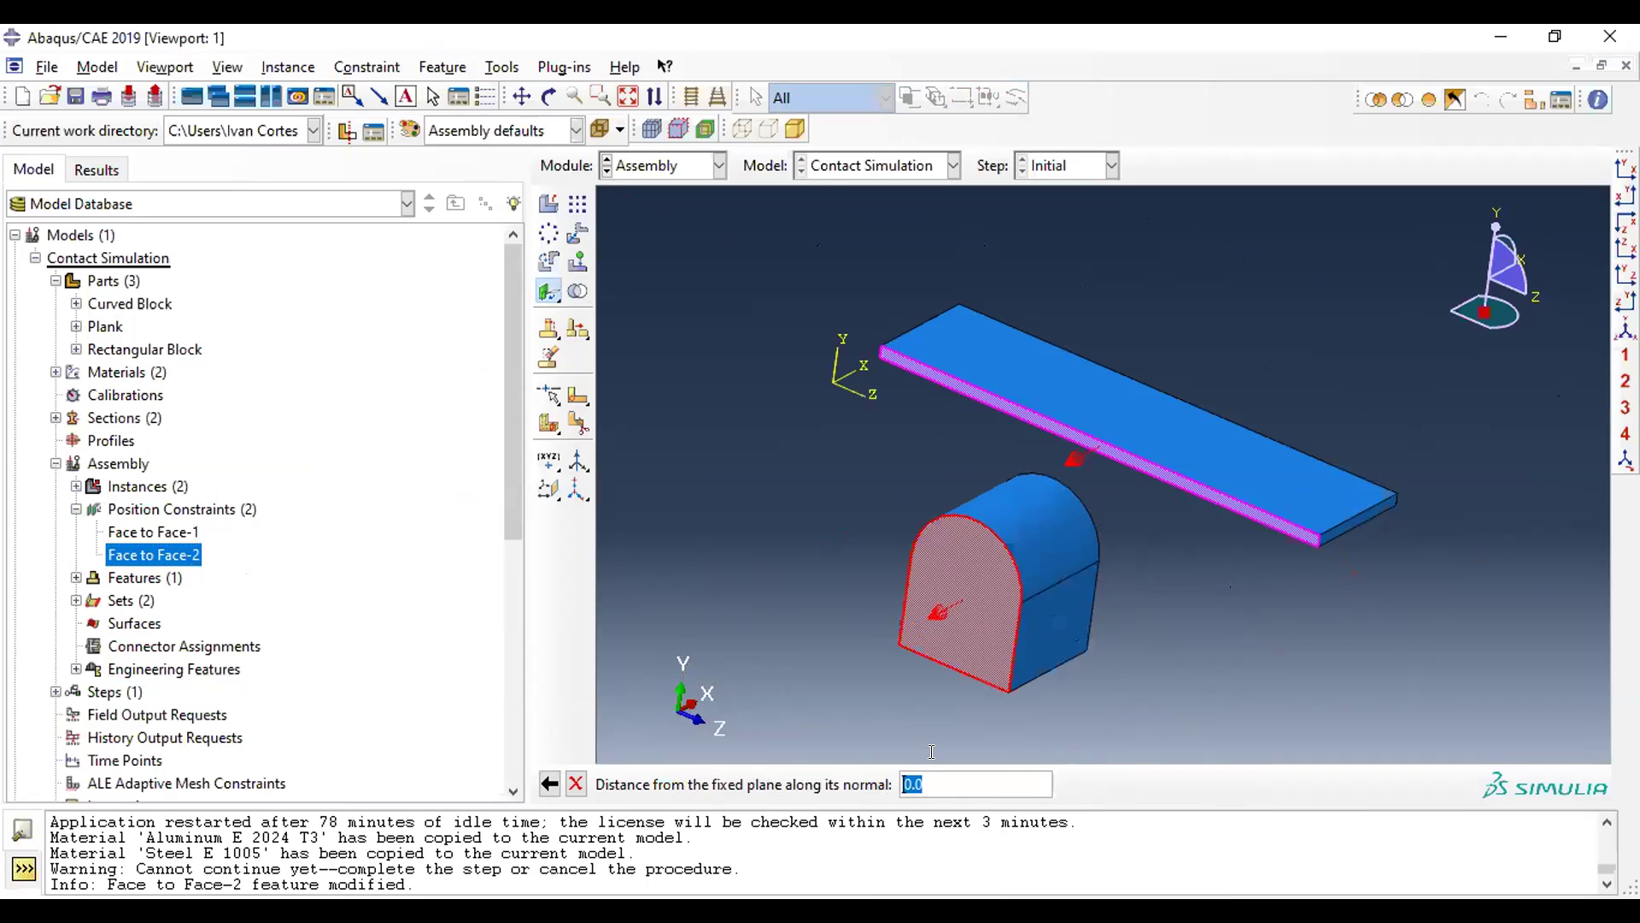
key(Return)
ctrl+alt+drag(1073, 519, 1025, 478)
key(Escape)
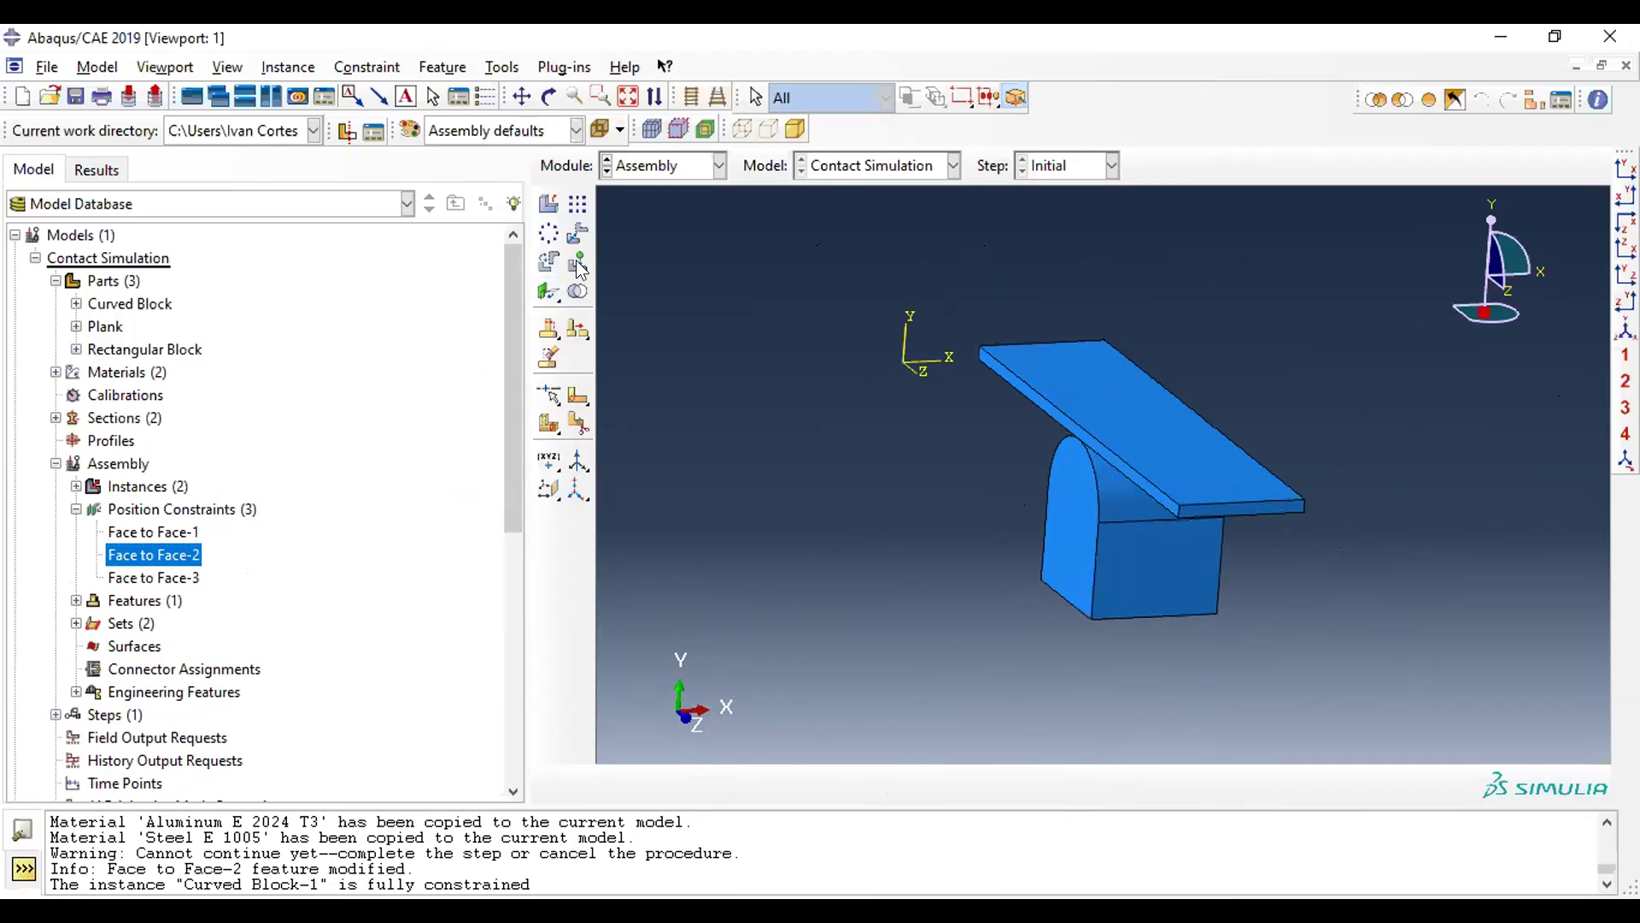
- Create a dependent instance of the Rectangular Block with auto-offset from other instances enabled
click(548, 205)
click(282, 319)
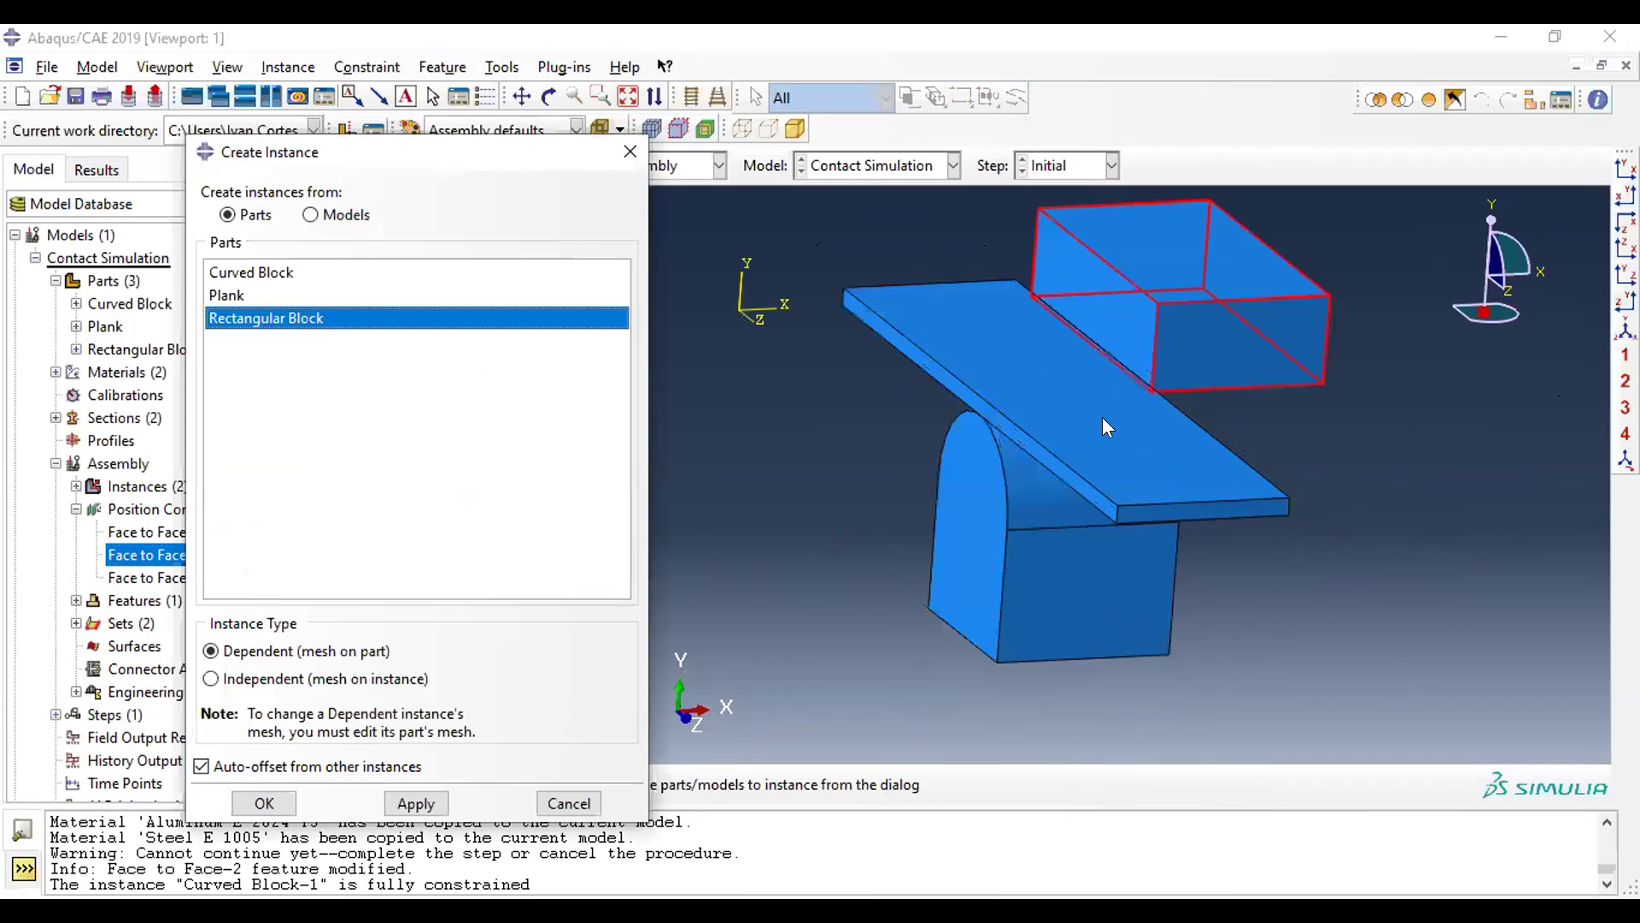
drag(1096, 411, 1314, 492)
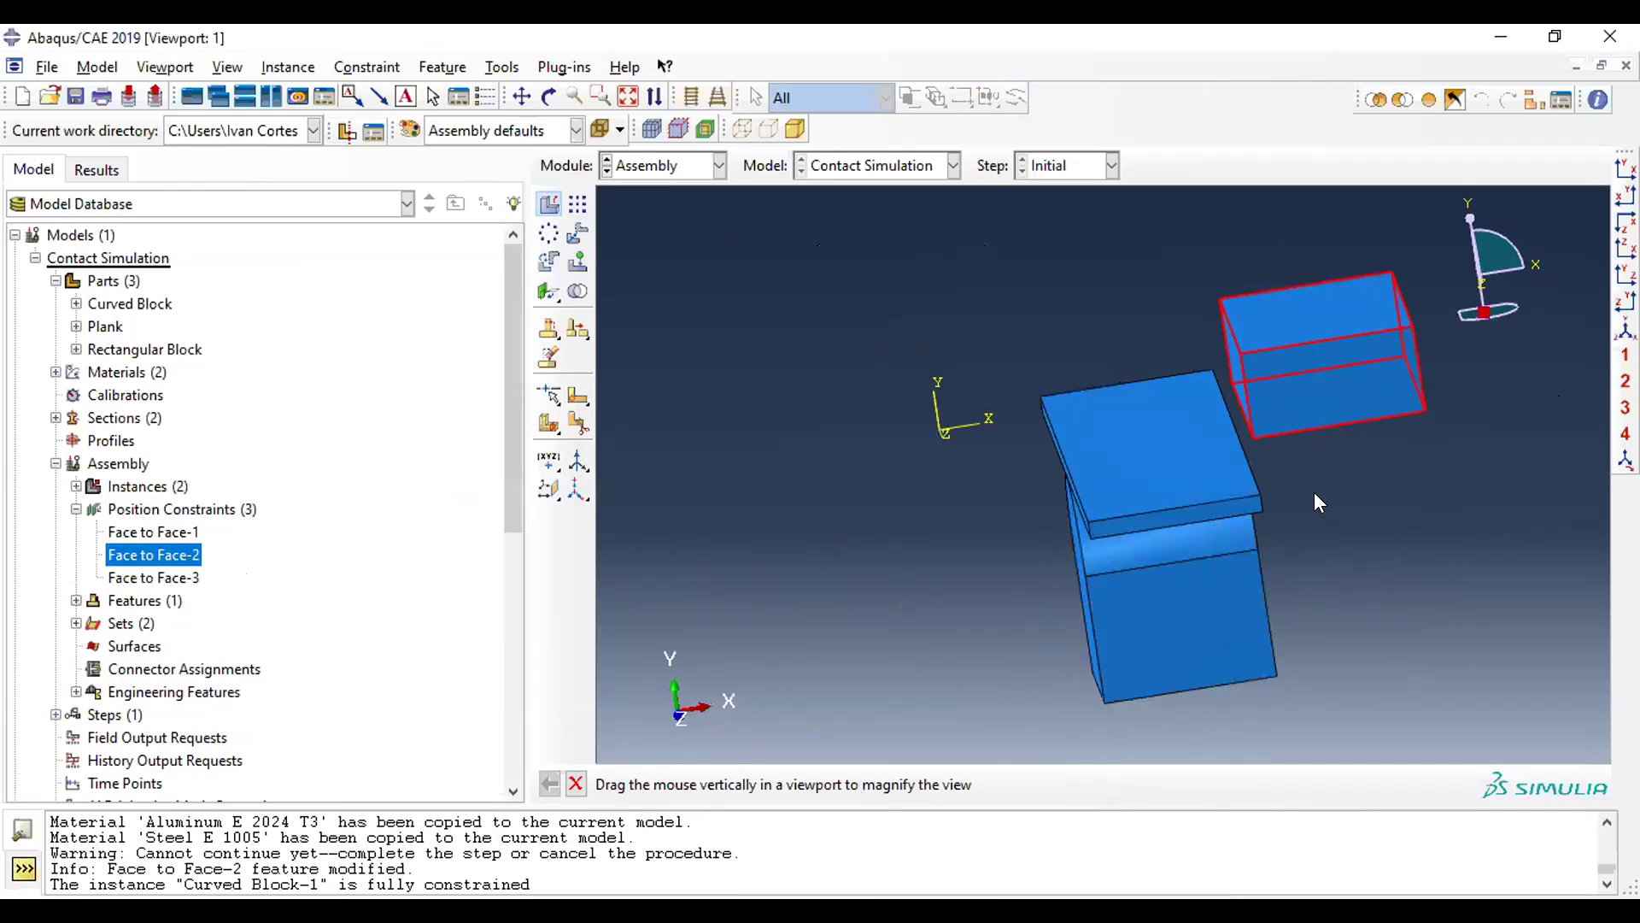
click(264, 803)
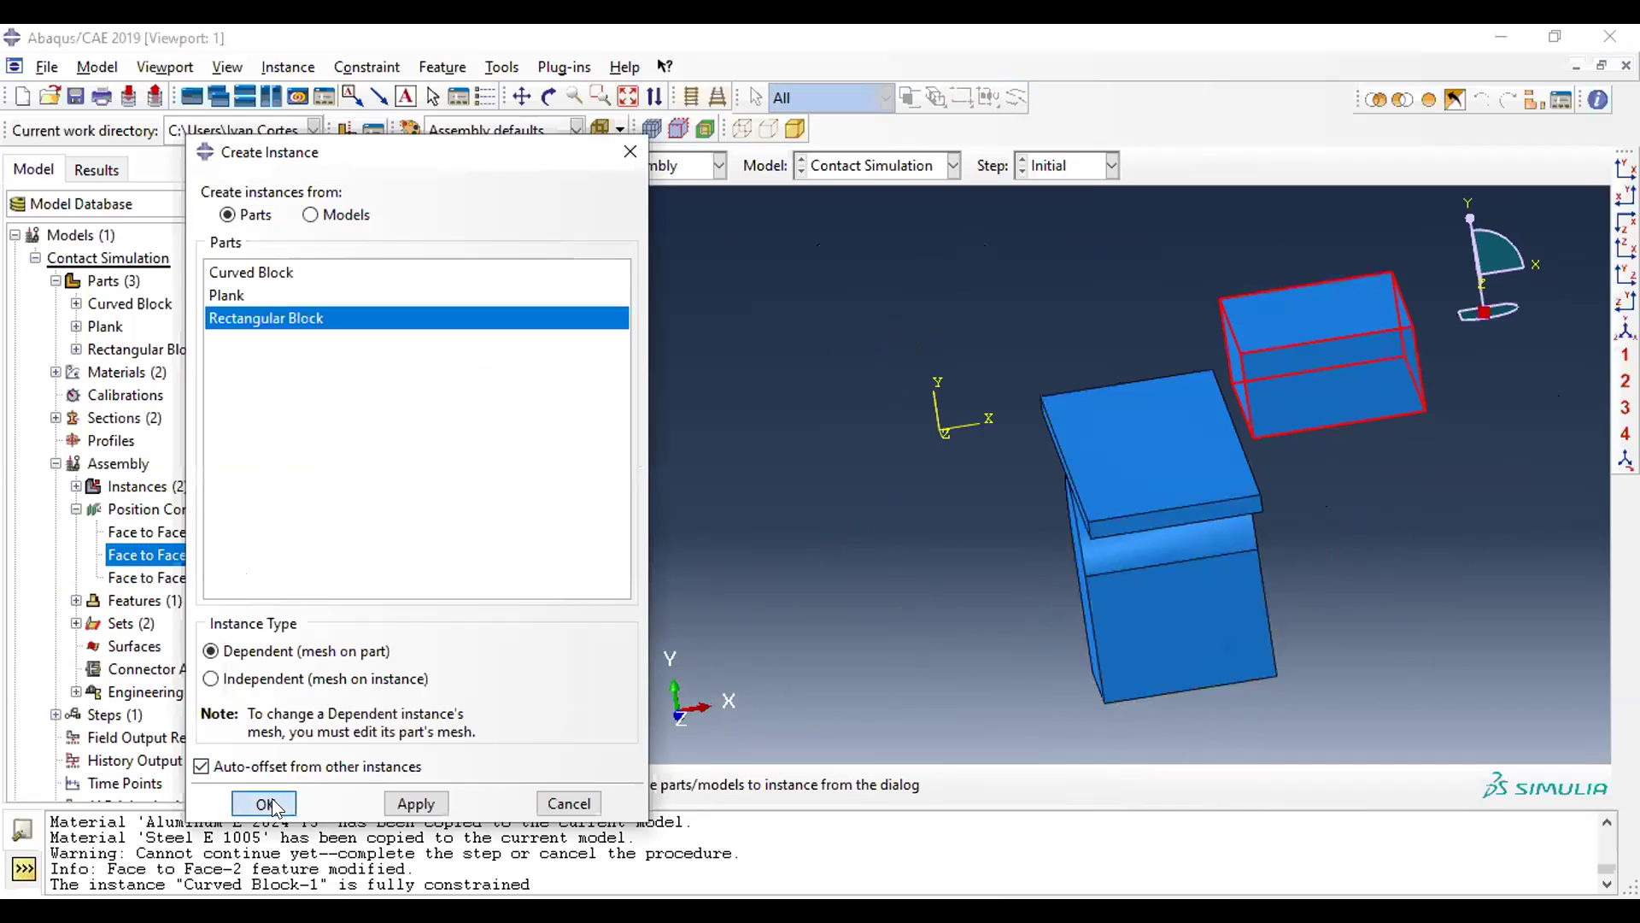
- Constrain the Rectangular Block's bottom face to the Plank's top face with Face to Face, flipping the direction and using a distance of 0.0
ctrl+alt+drag(1029, 419, 982, 427)
ctrl+alt+middle_drag(983, 427, 809, 454)
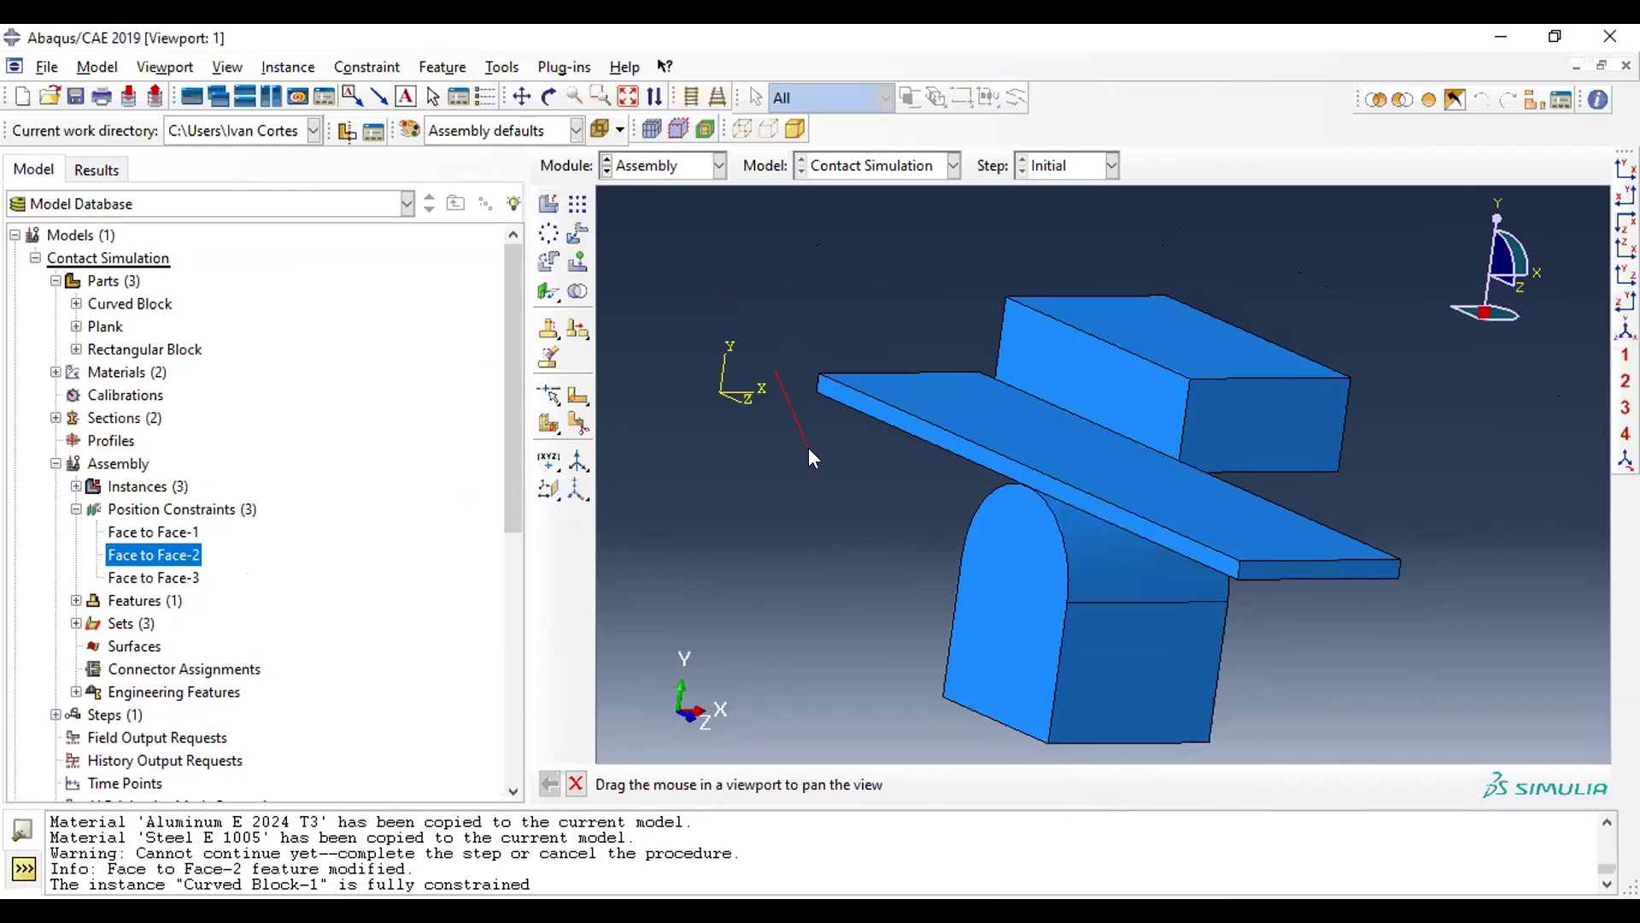
click(550, 96)
drag(884, 400, 1373, 501)
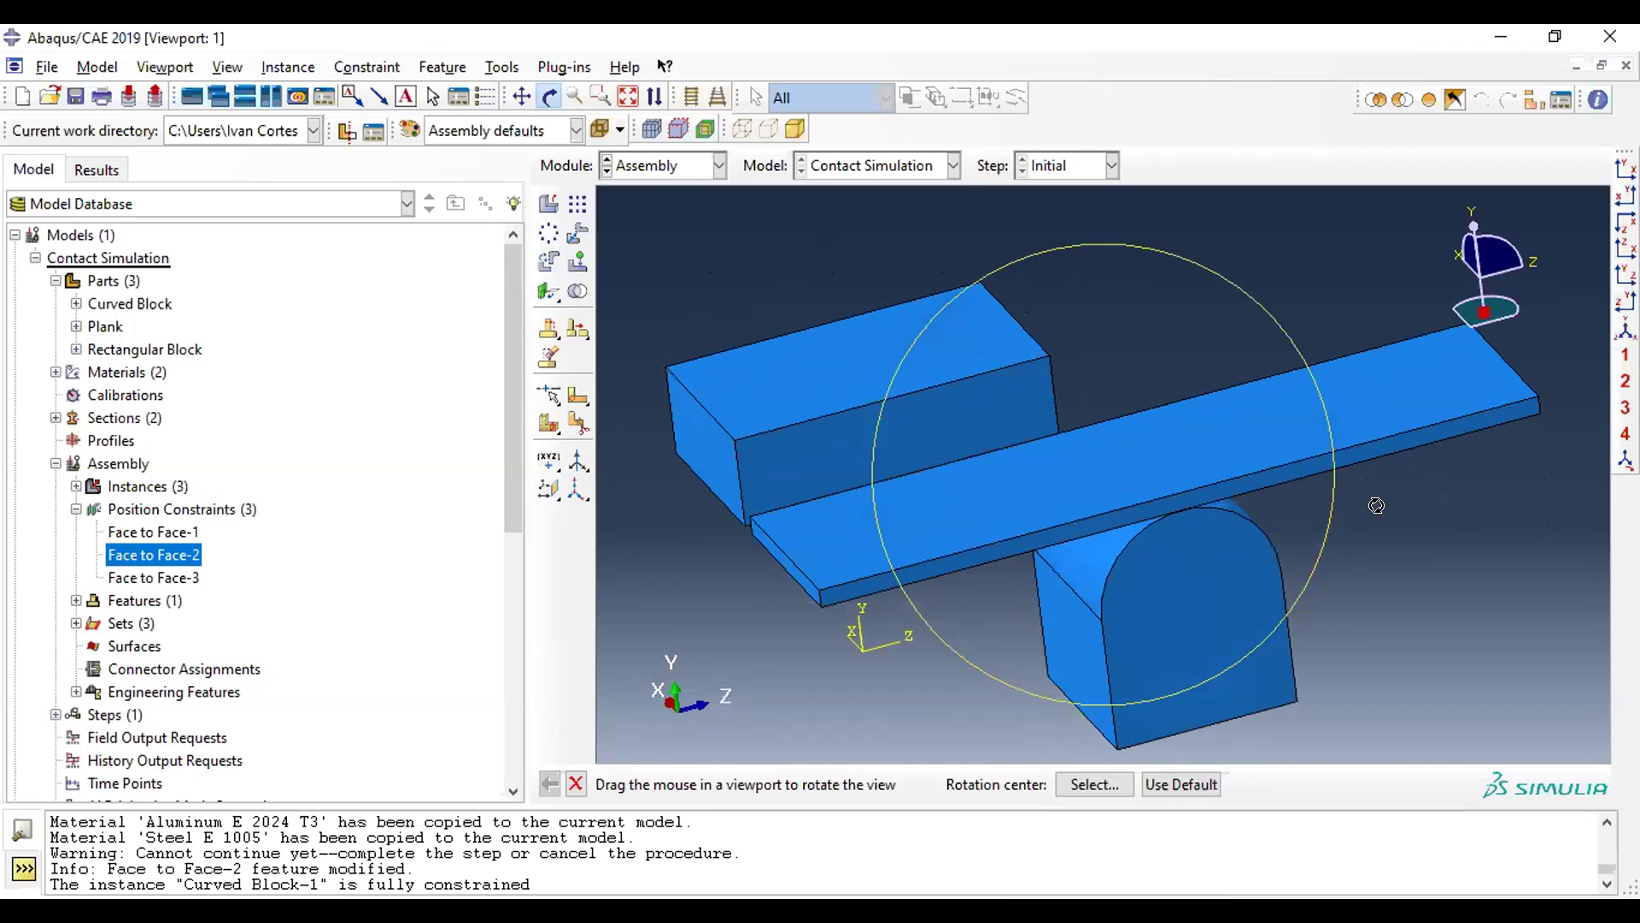
drag(1017, 522, 996, 505)
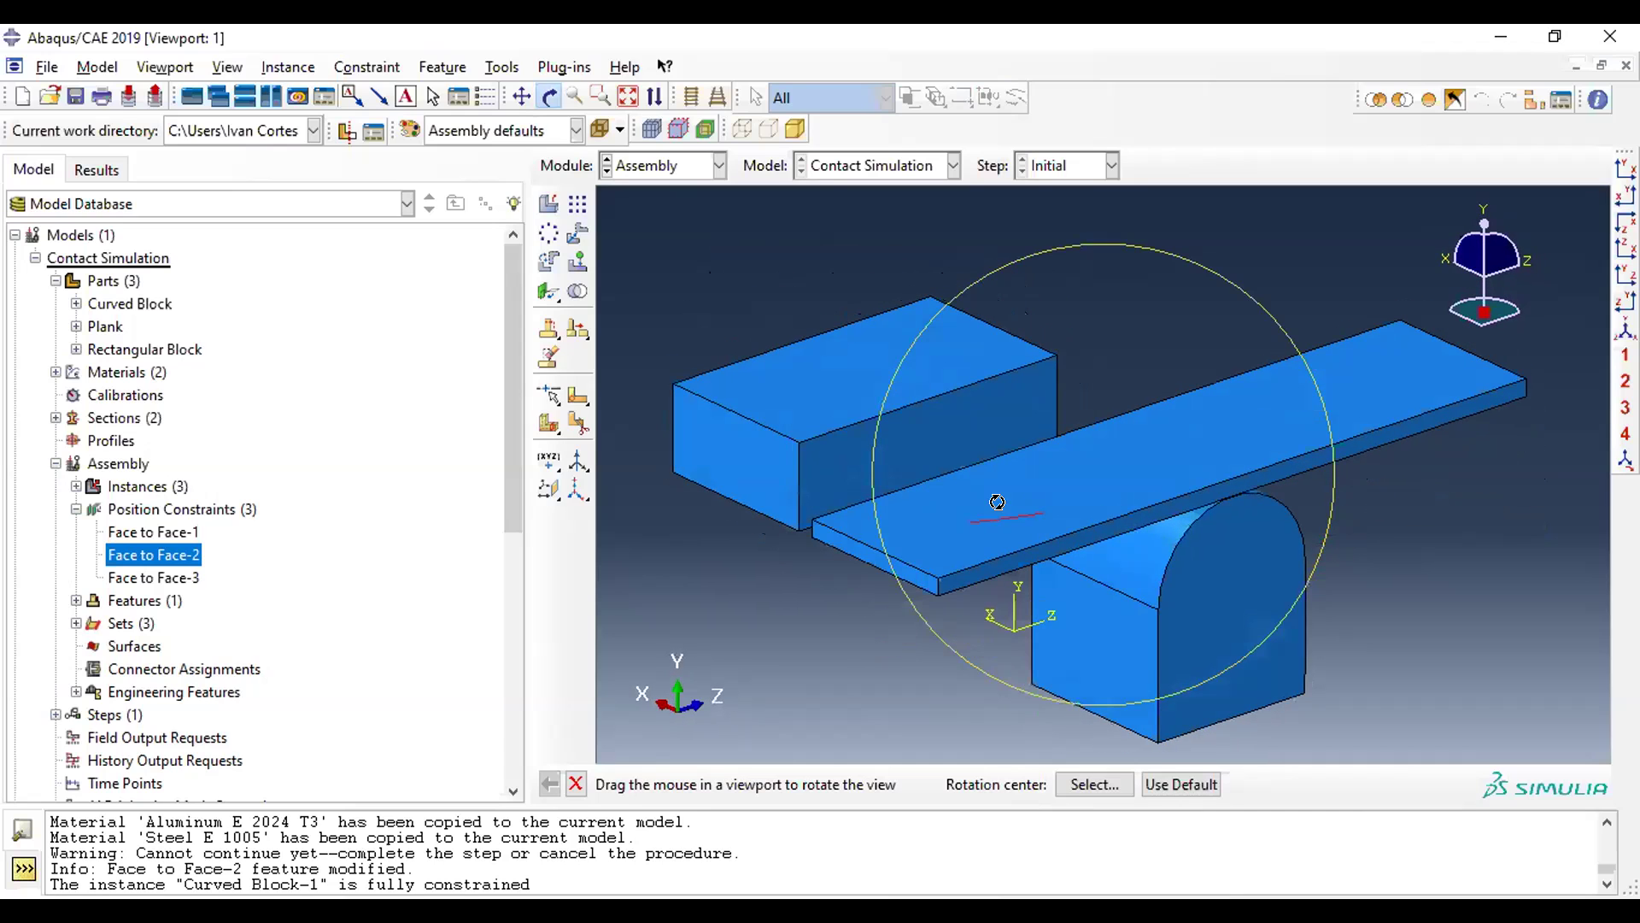
click(546, 290)
ctrl+alt+drag(914, 560, 918, 478)
click(549, 97)
drag(852, 542, 1174, 469)
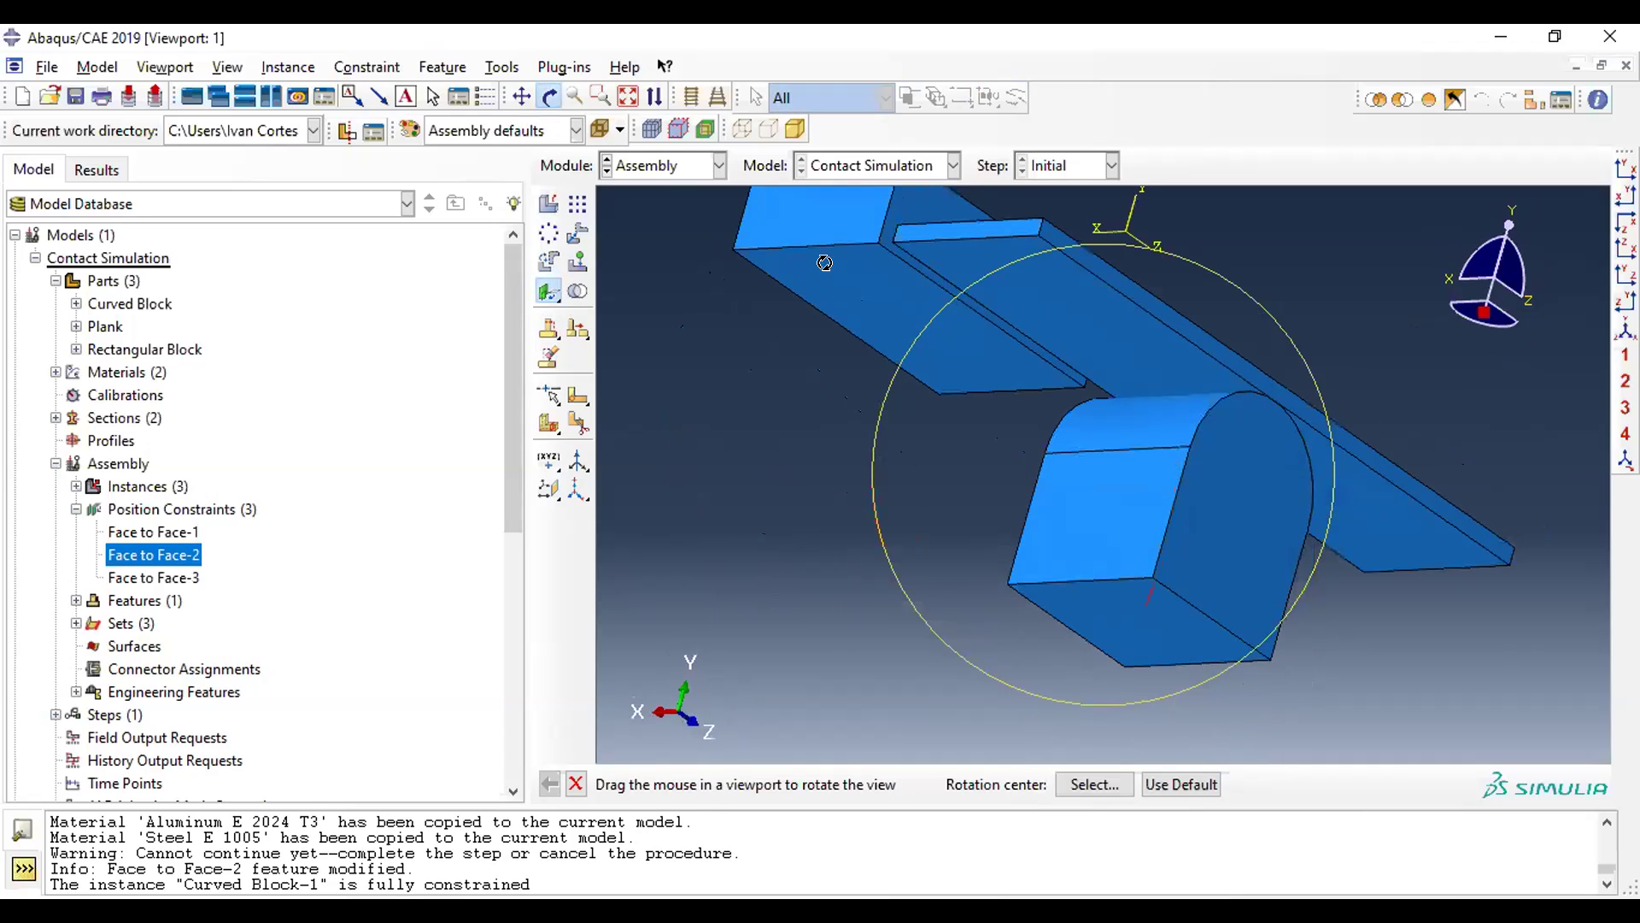
click(549, 97)
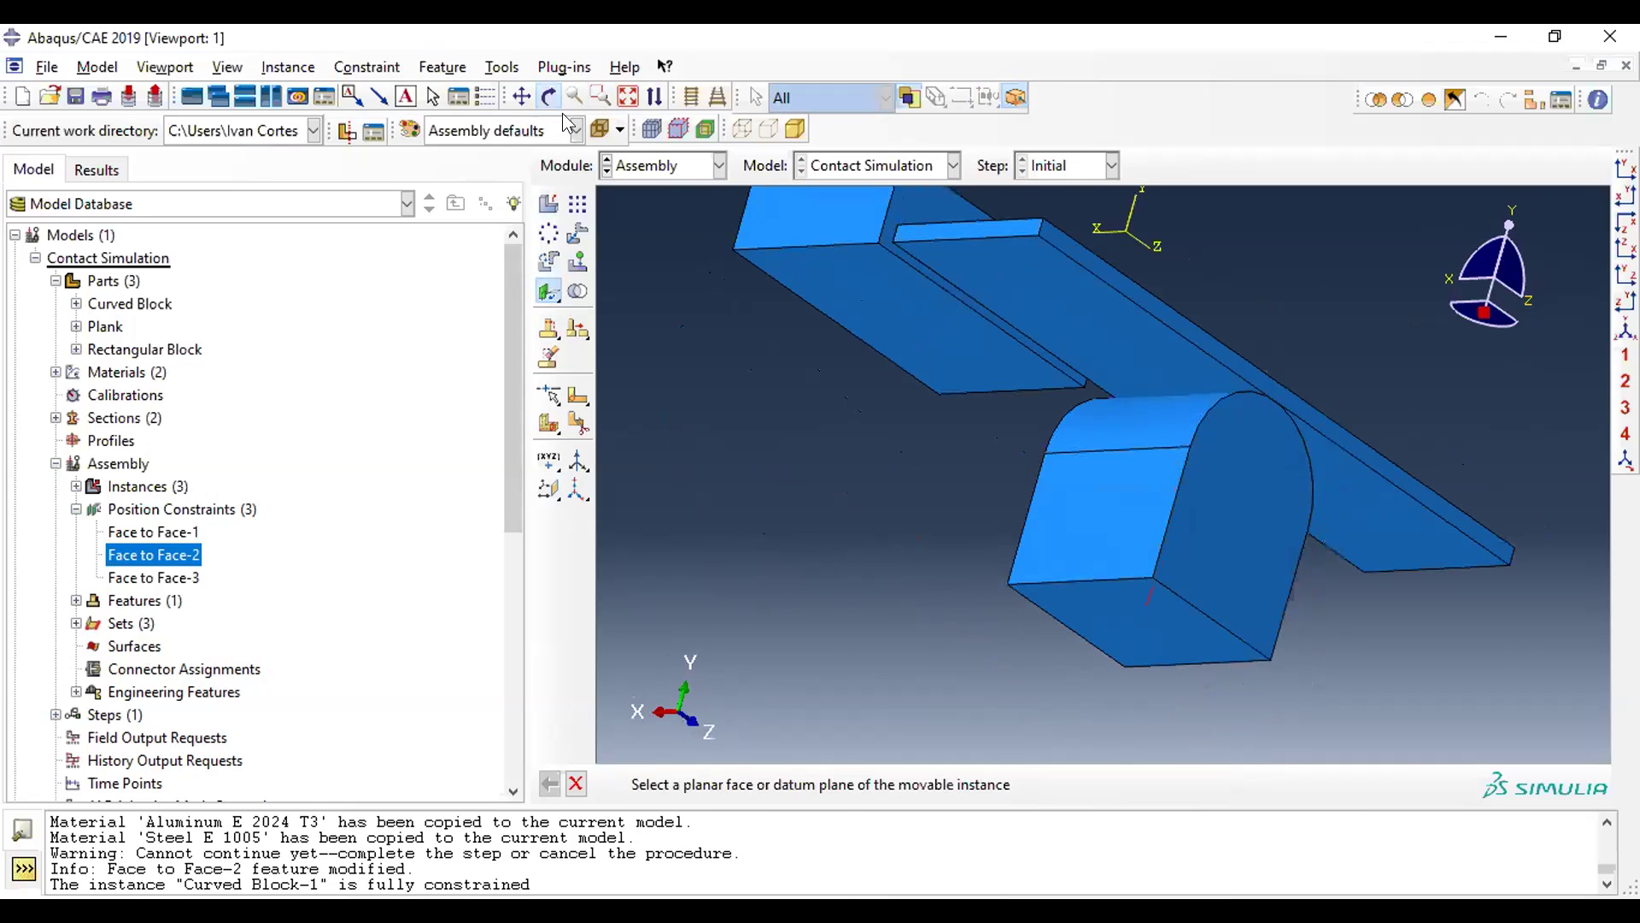
click(900, 311)
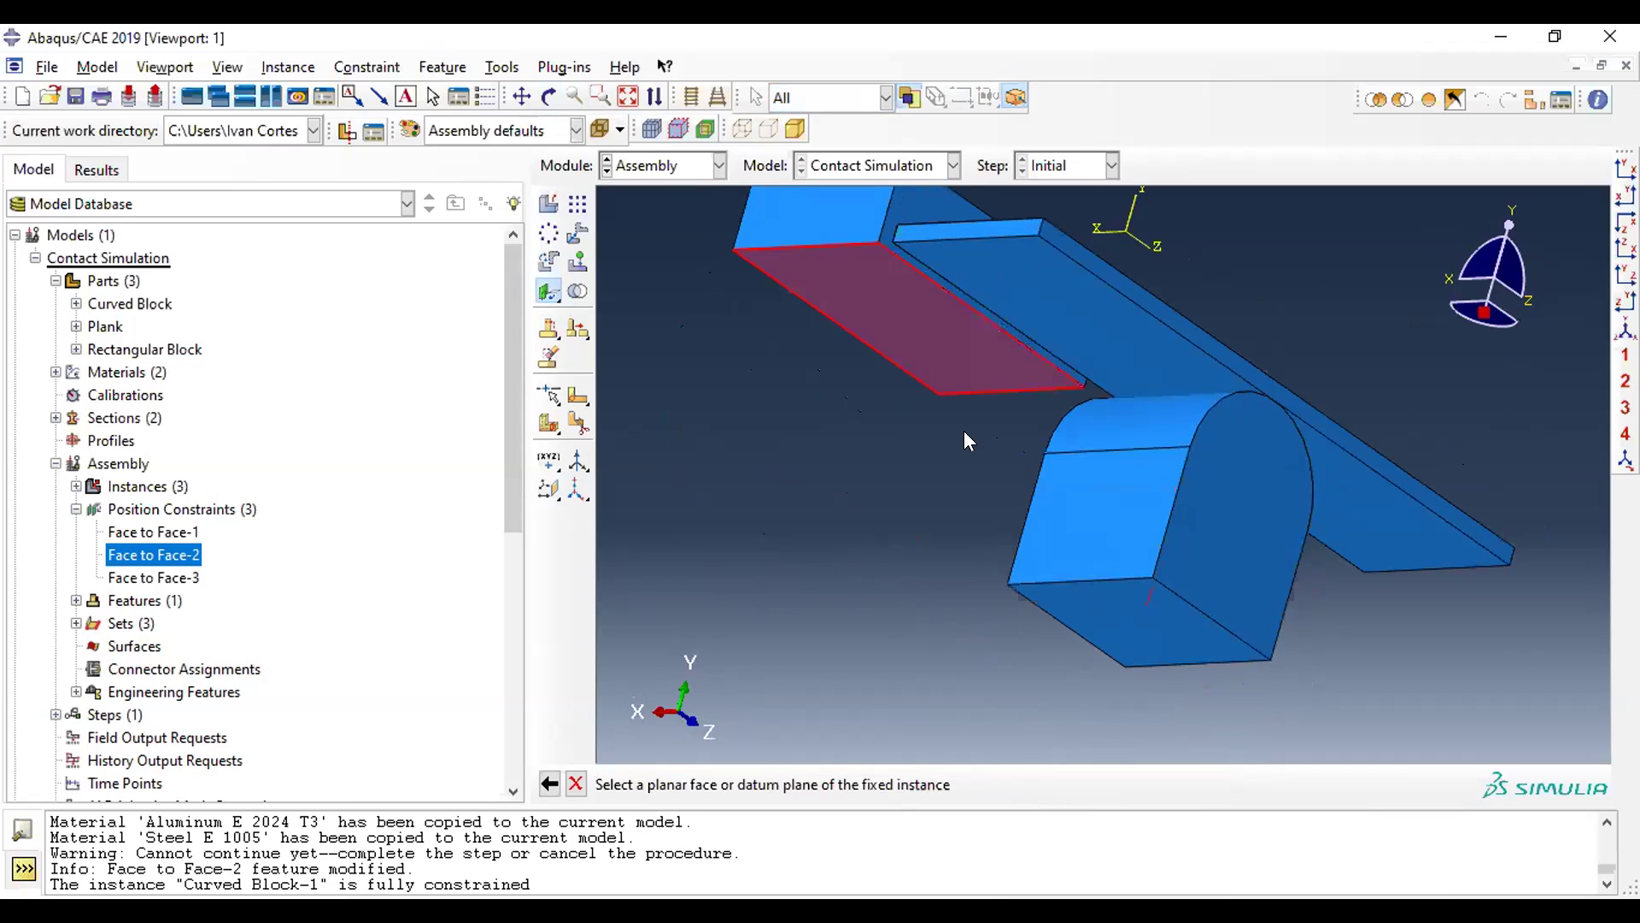
click(549, 96)
drag(1100, 305, 1094, 397)
middle_click(1095, 395)
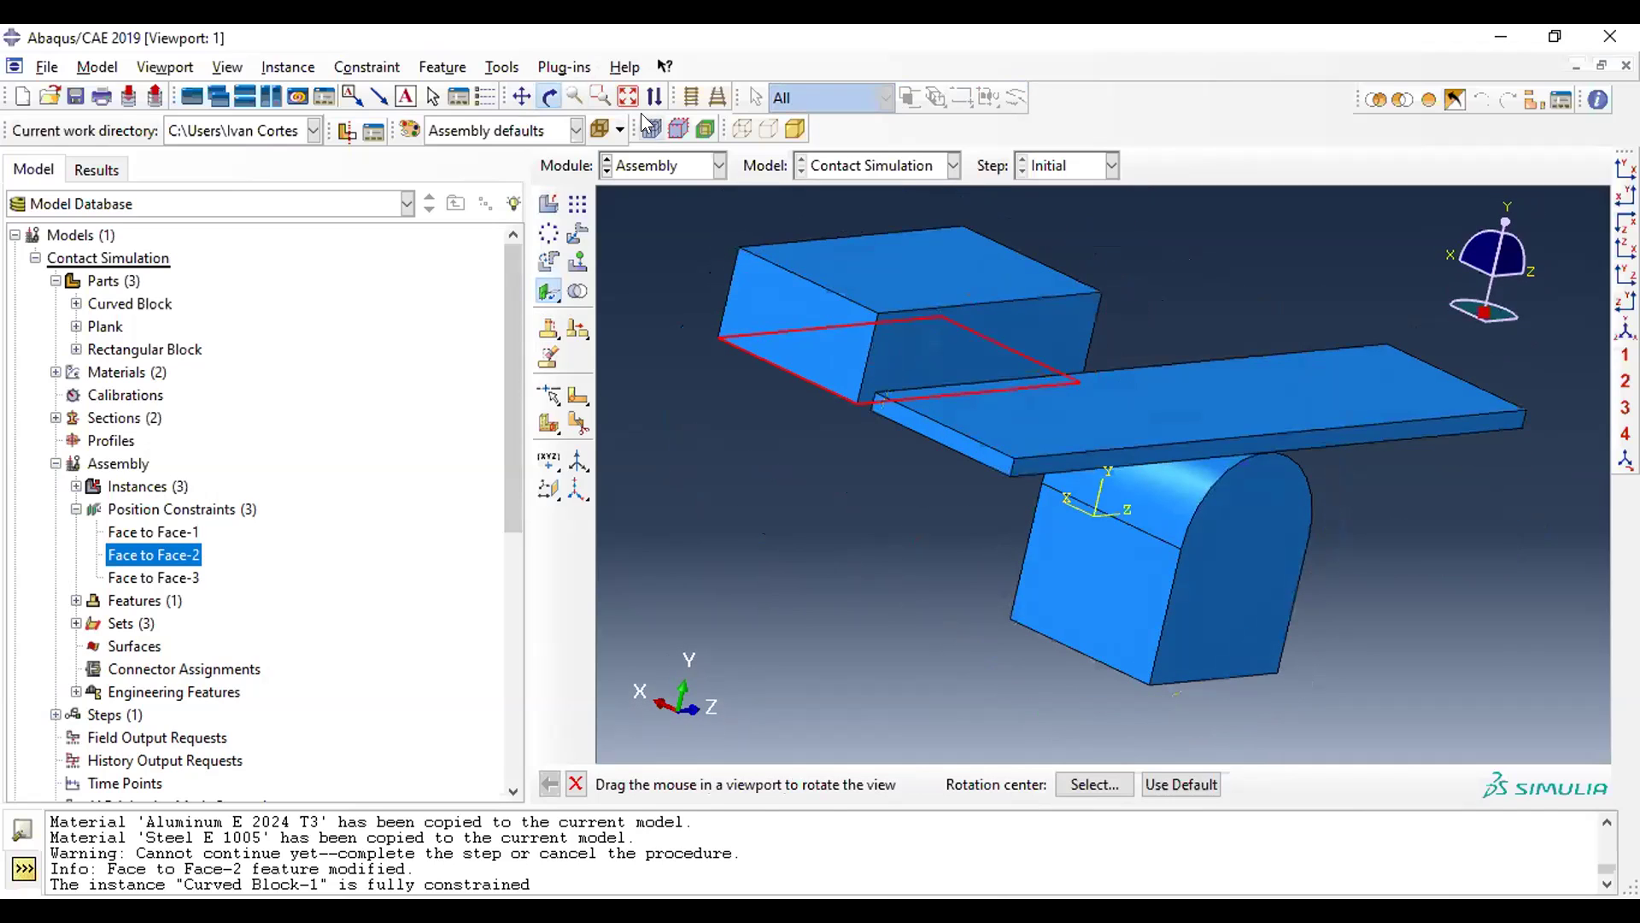
click(1097, 398)
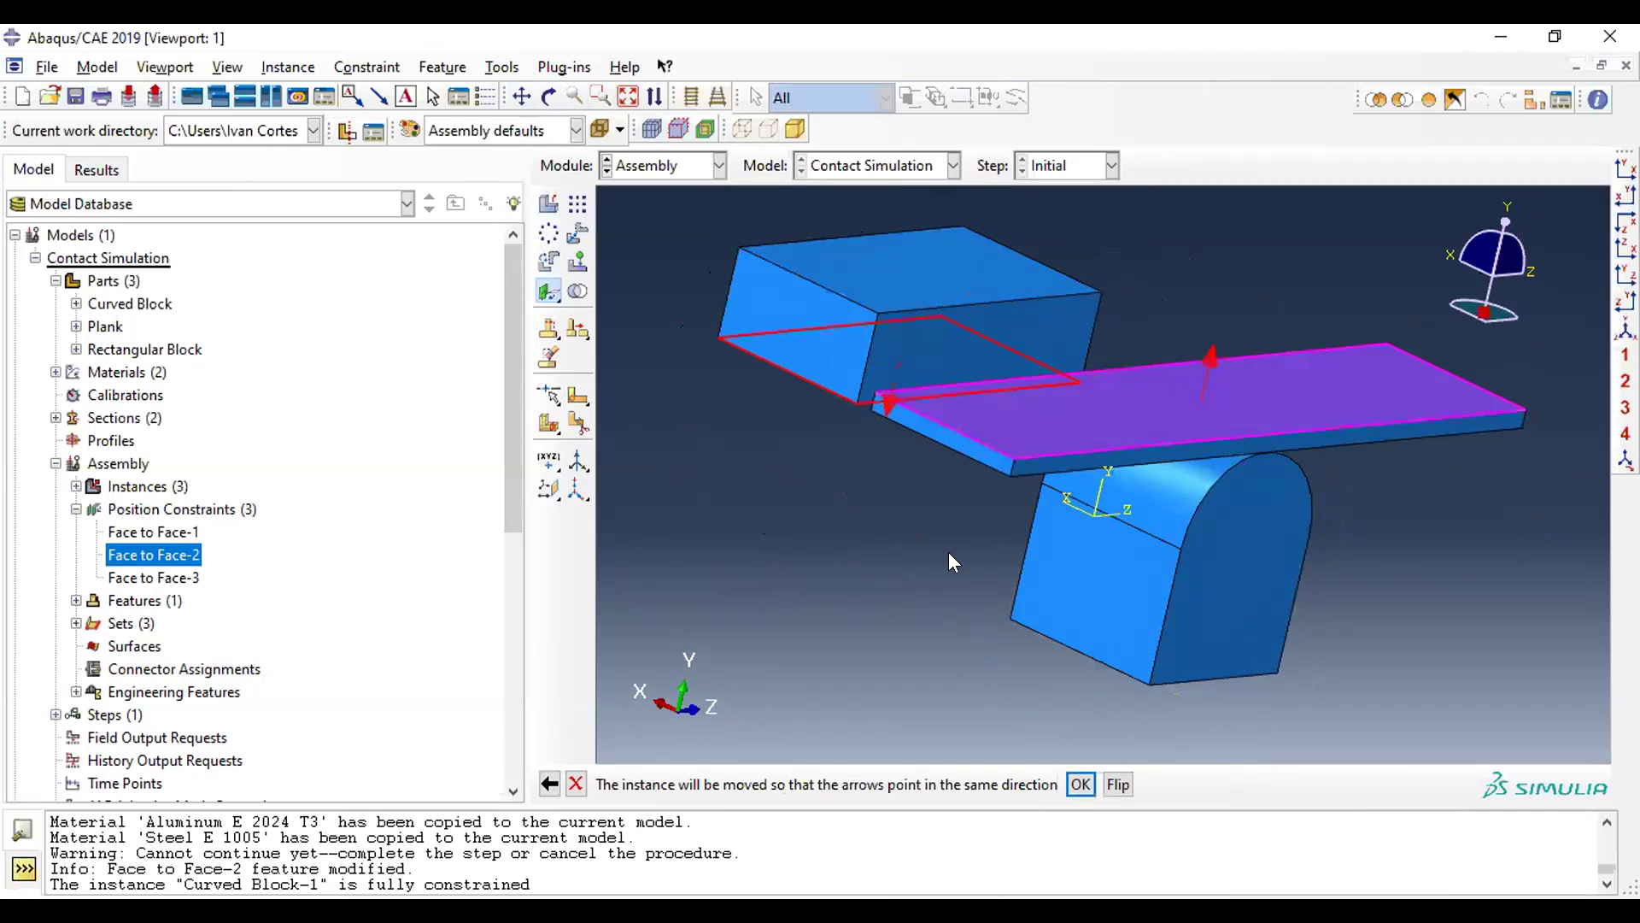
click(1117, 783)
click(1080, 783)
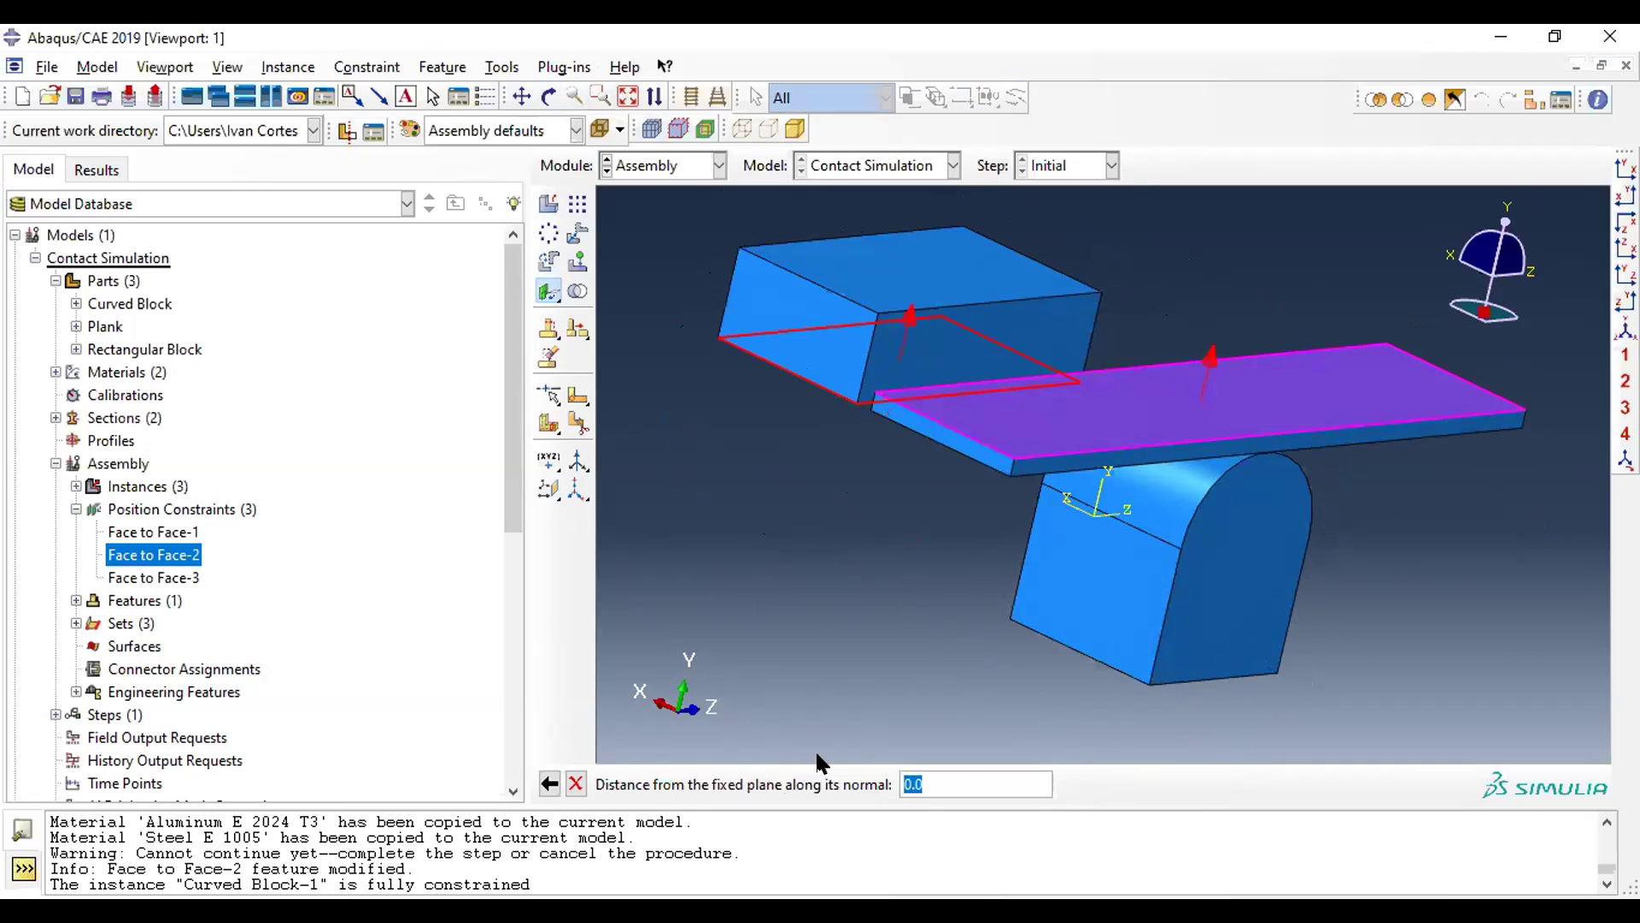
key(Return)
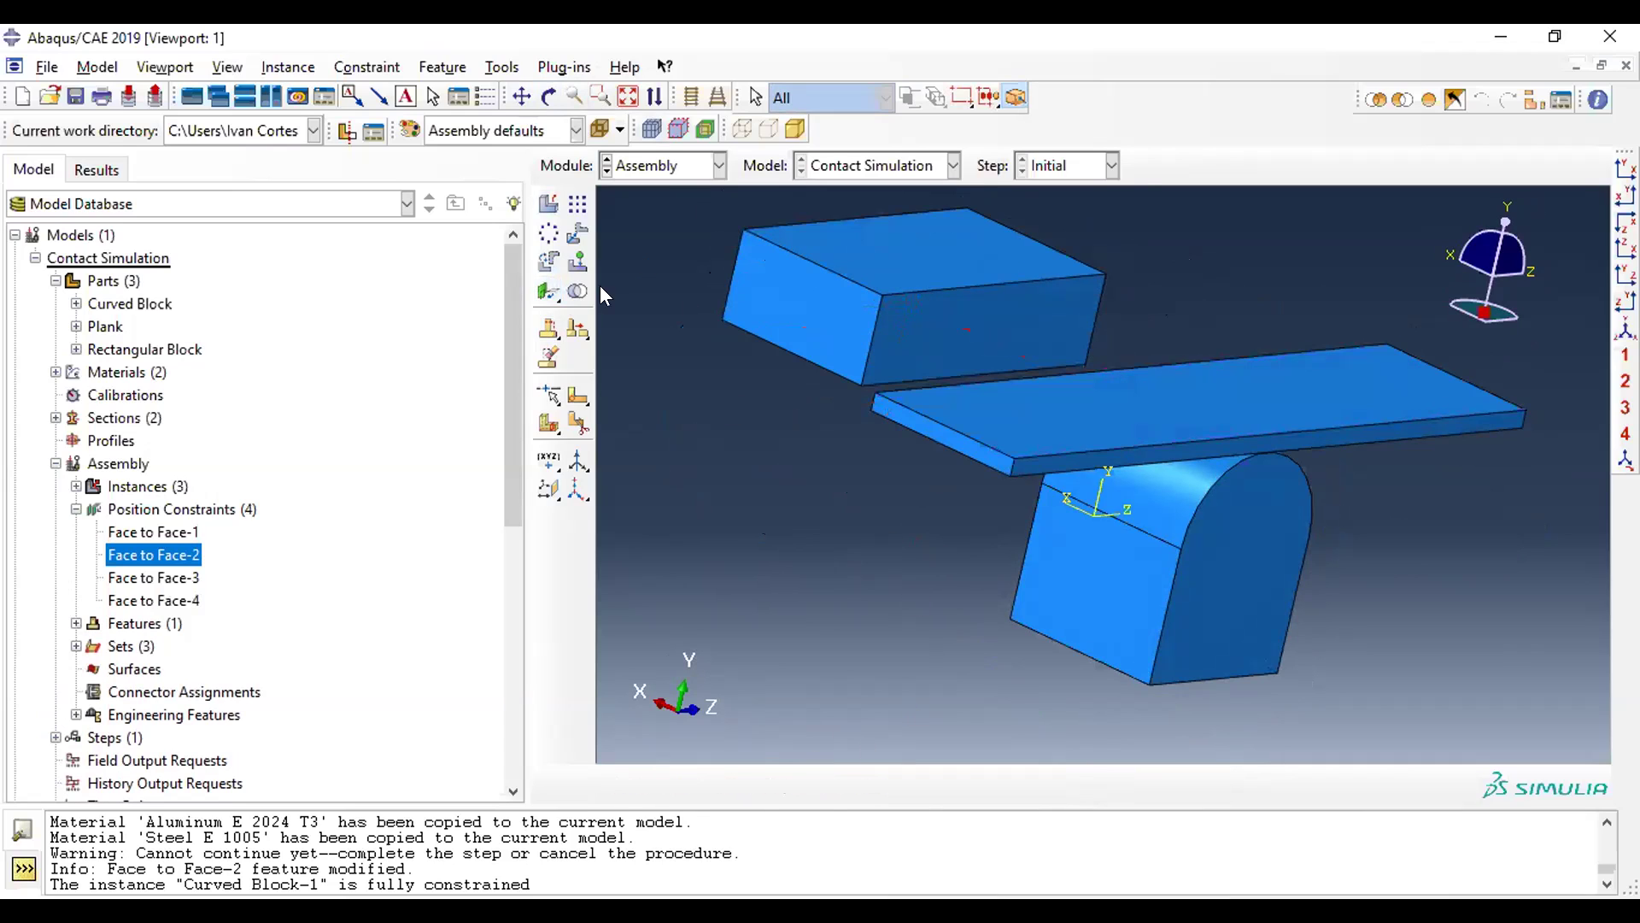
- Constrain the Rectangular Block's short end face to the Plank's adjacent short end face with Face to Face at a distance of 0.0
click(547, 292)
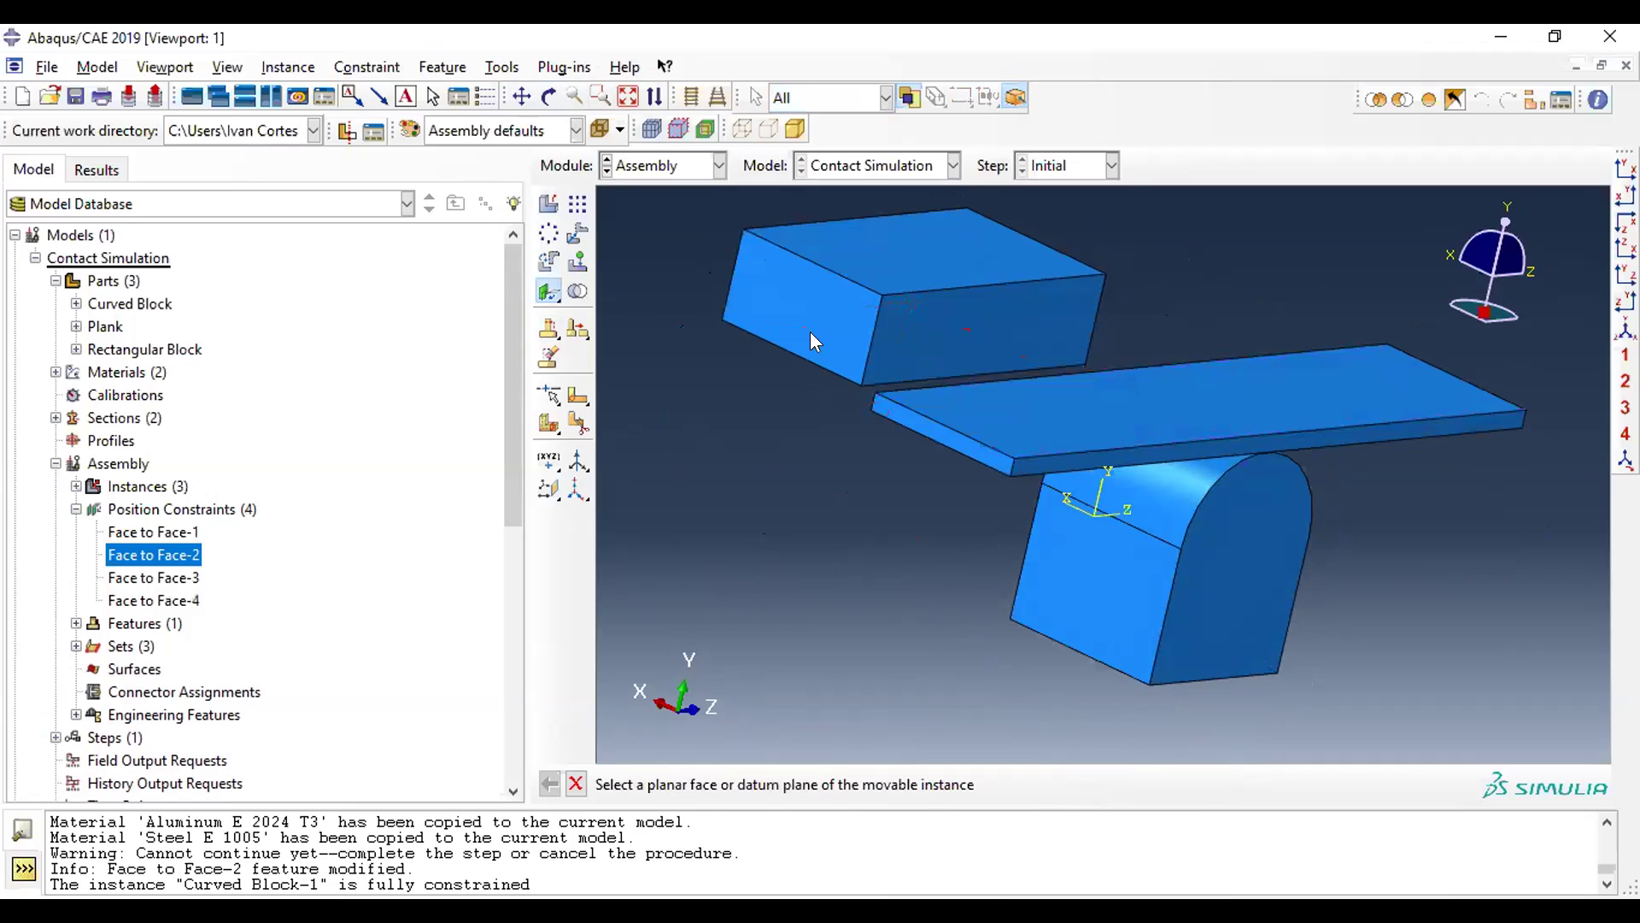
click(812, 316)
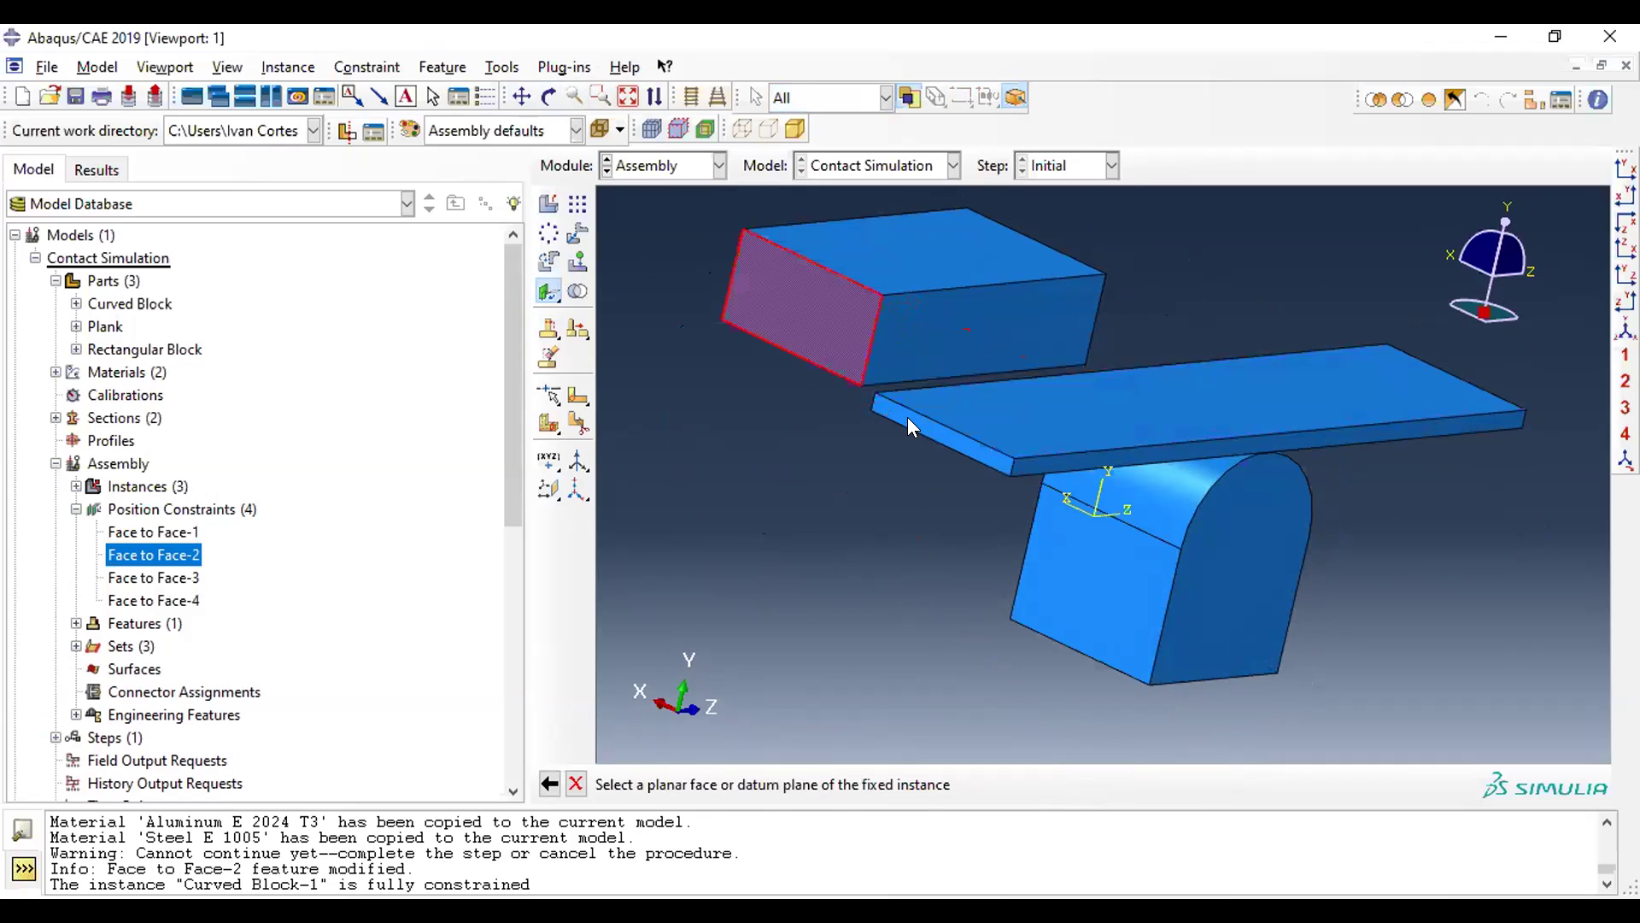
click(909, 431)
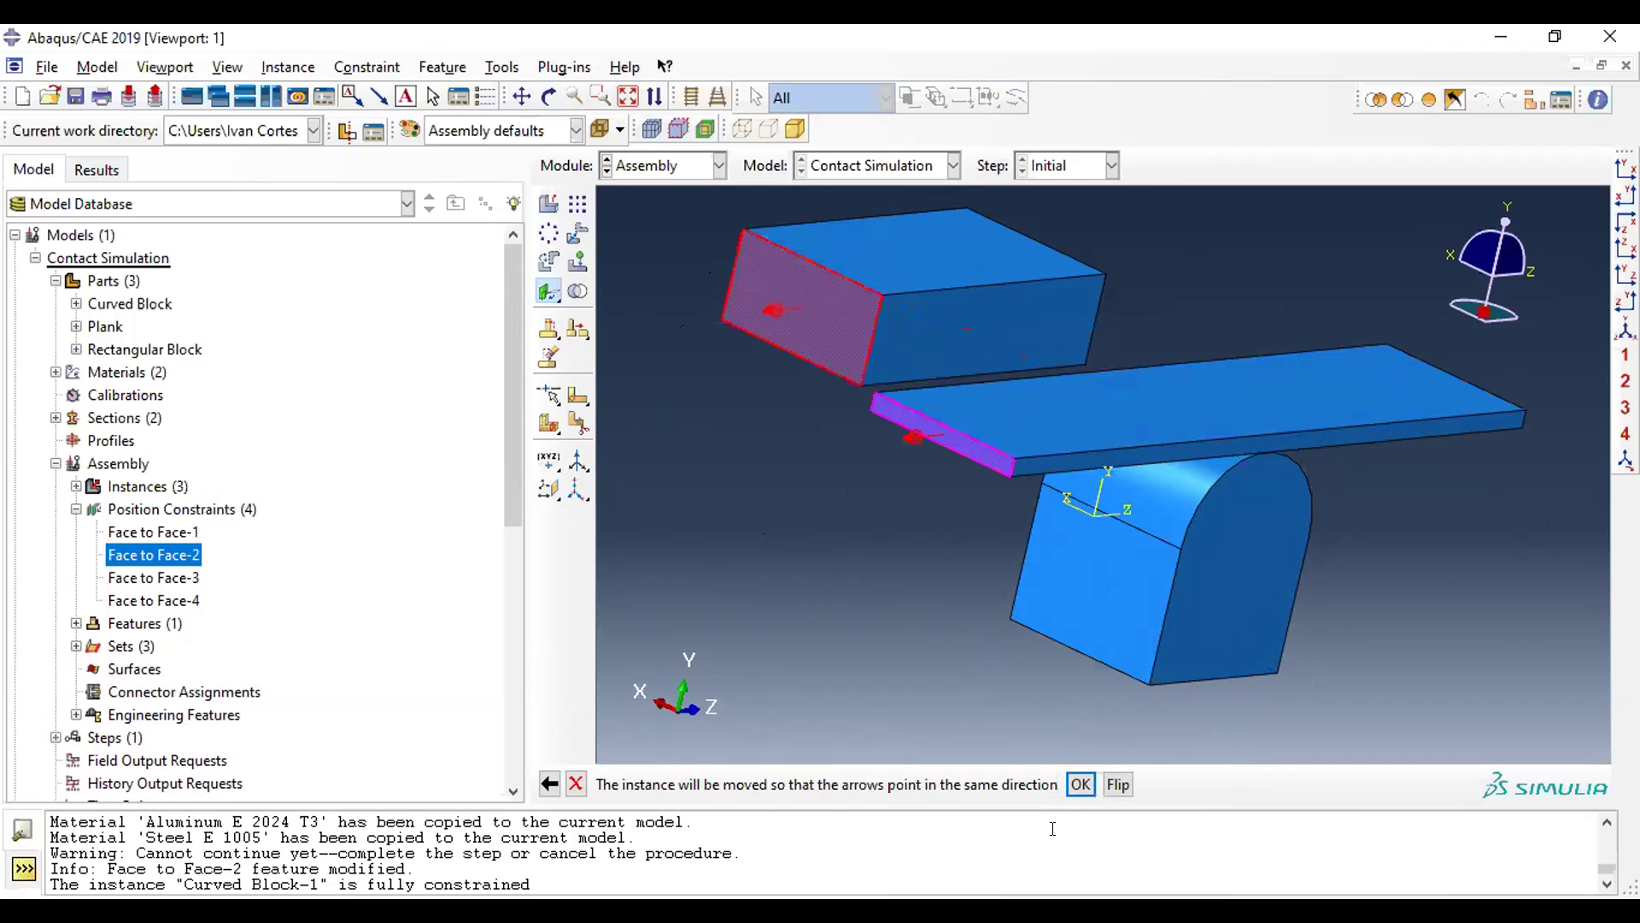
click(1080, 784)
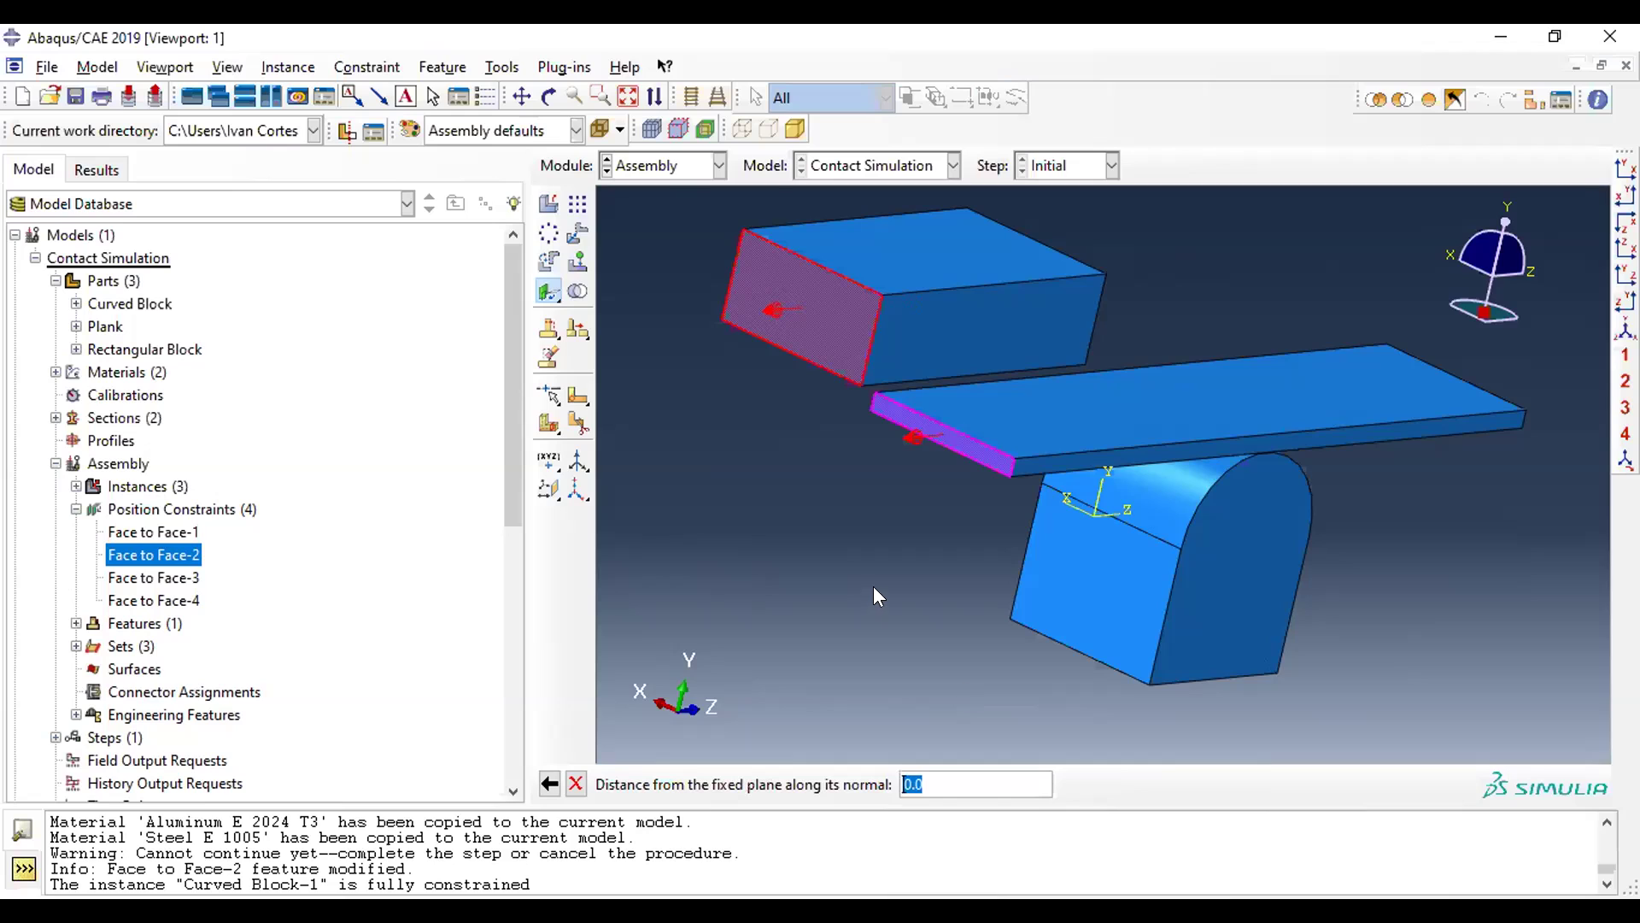
key(Return)
- Constrain the Rectangular Block's long side face to the Plank's long side face with Face to Face at a distance of 0.0
click(548, 291)
click(897, 378)
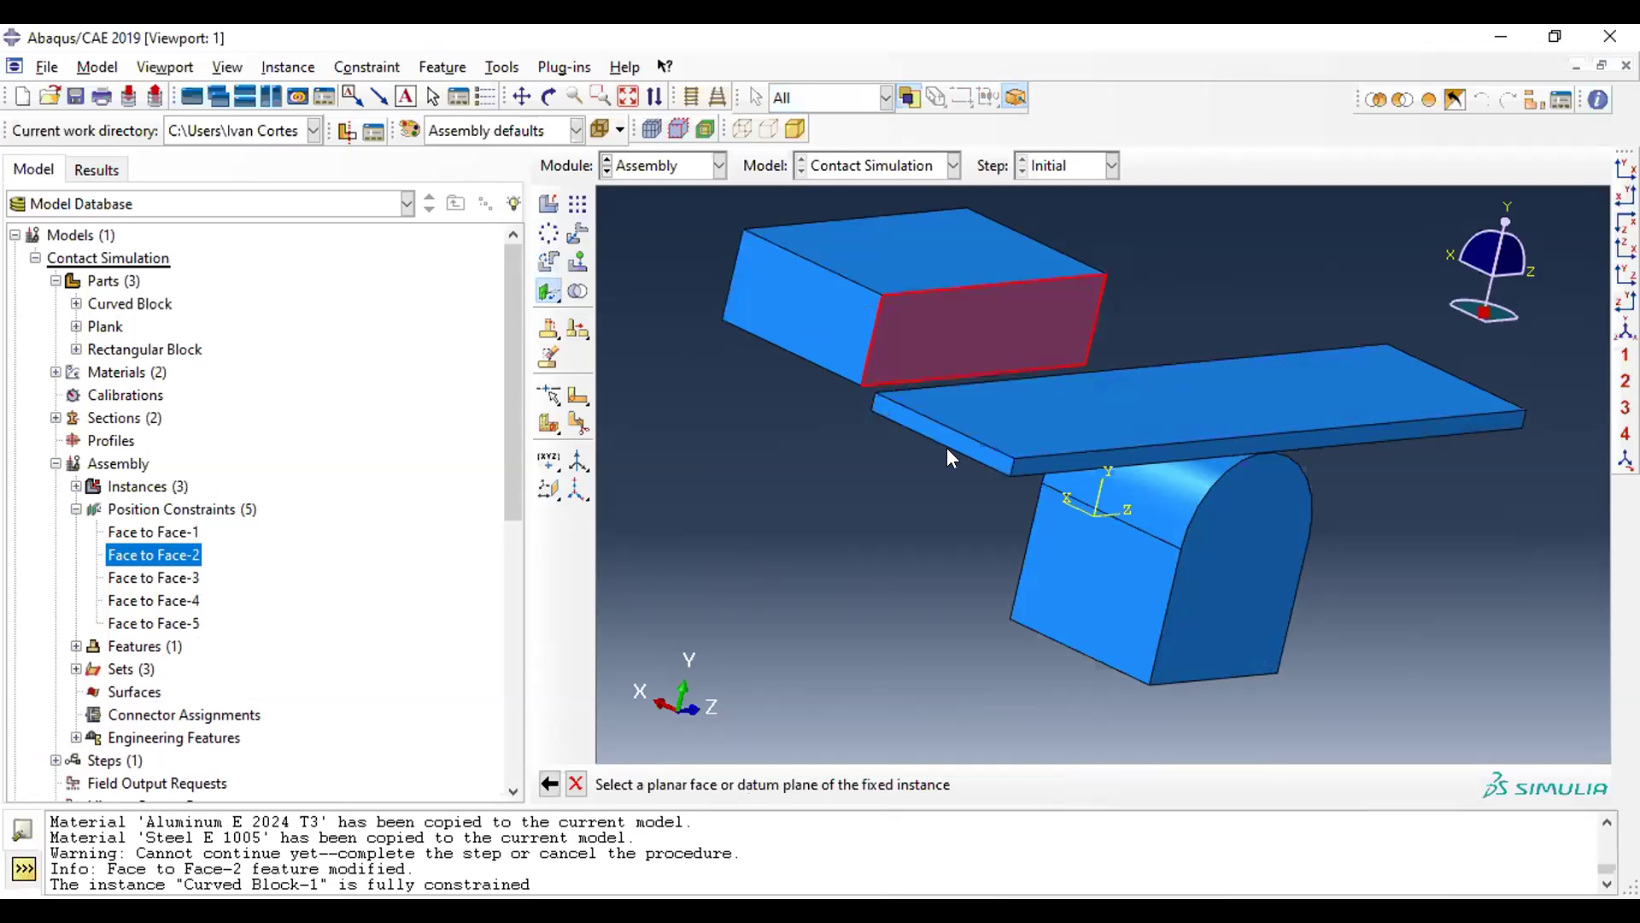
click(1047, 466)
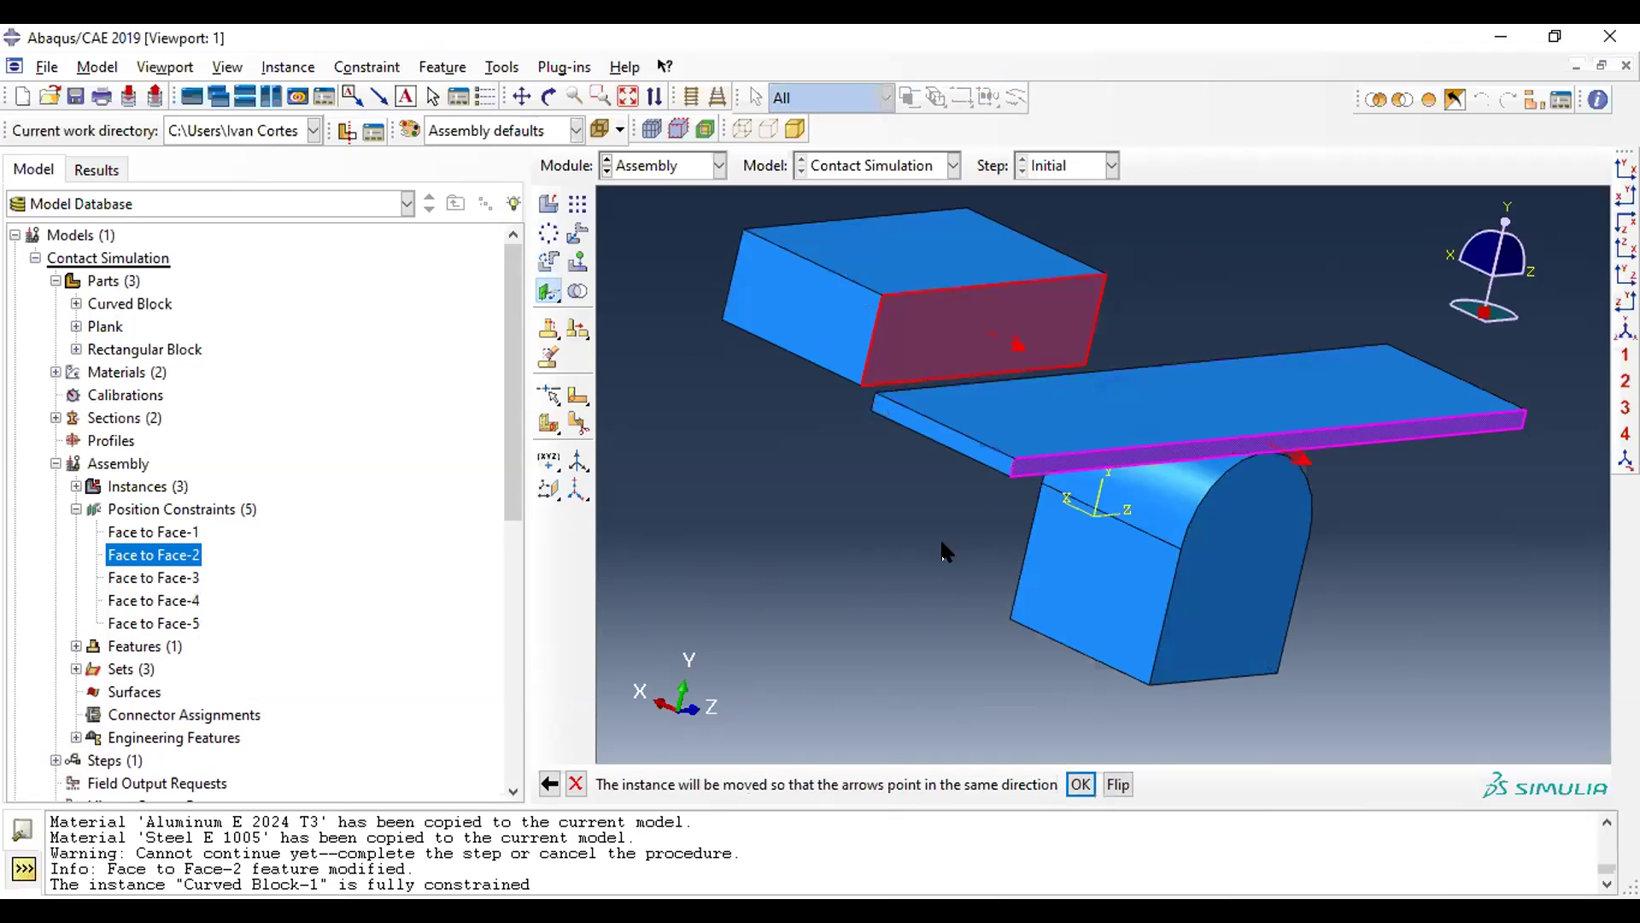
click(1080, 784)
key(Return)
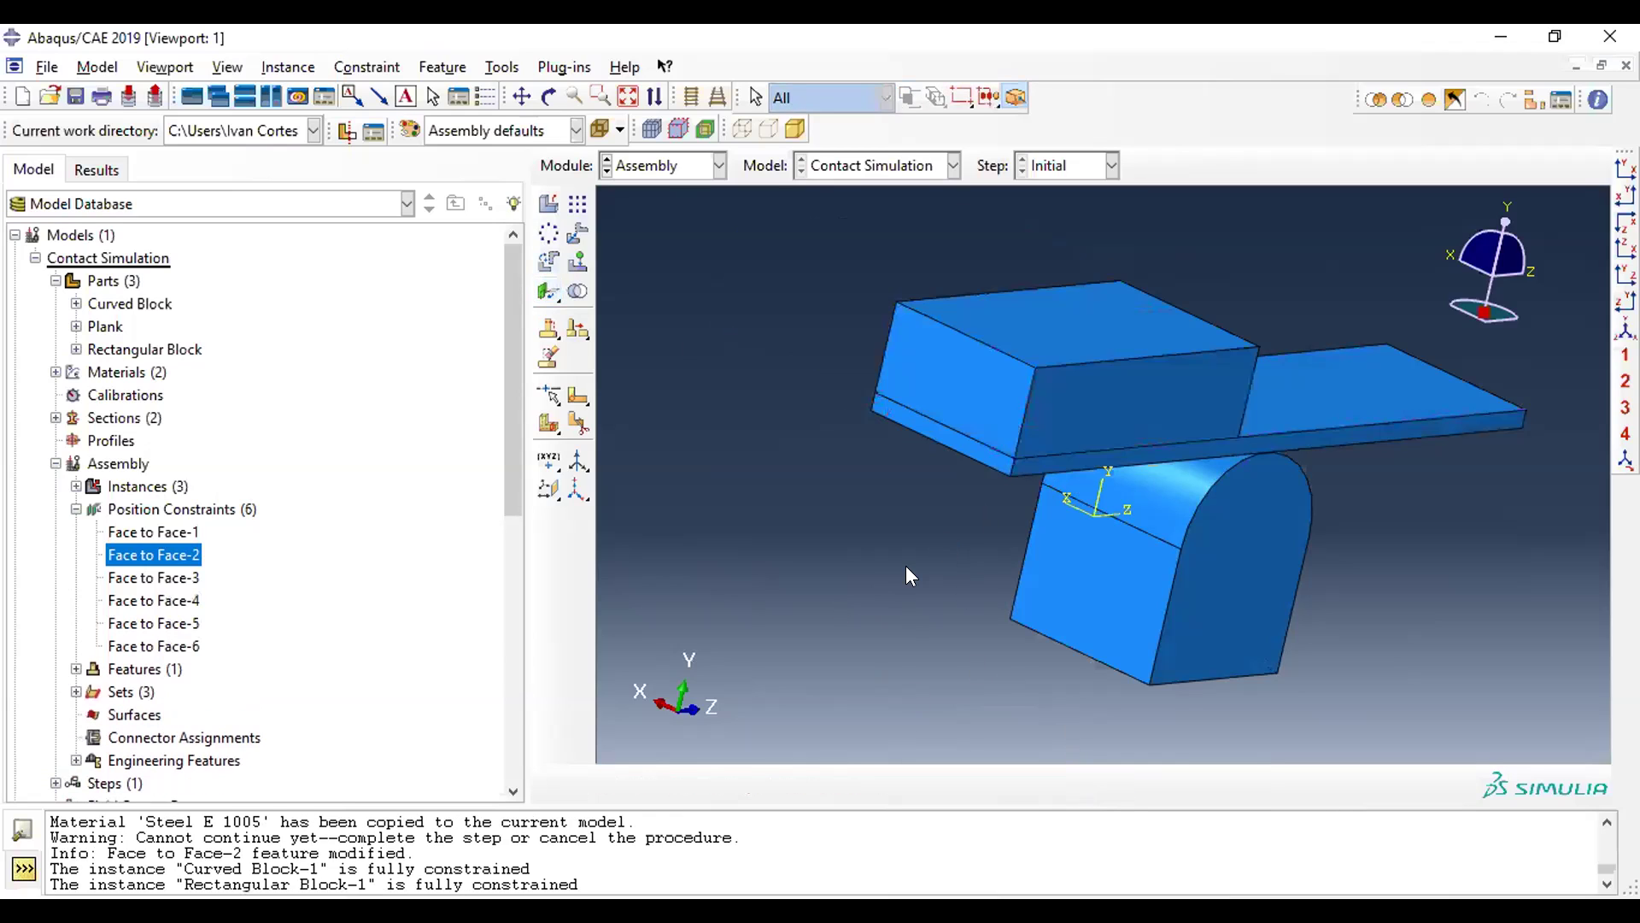
click(549, 96)
drag(1213, 512, 985, 597)
drag(1245, 428, 1286, 405)
key(Escape)
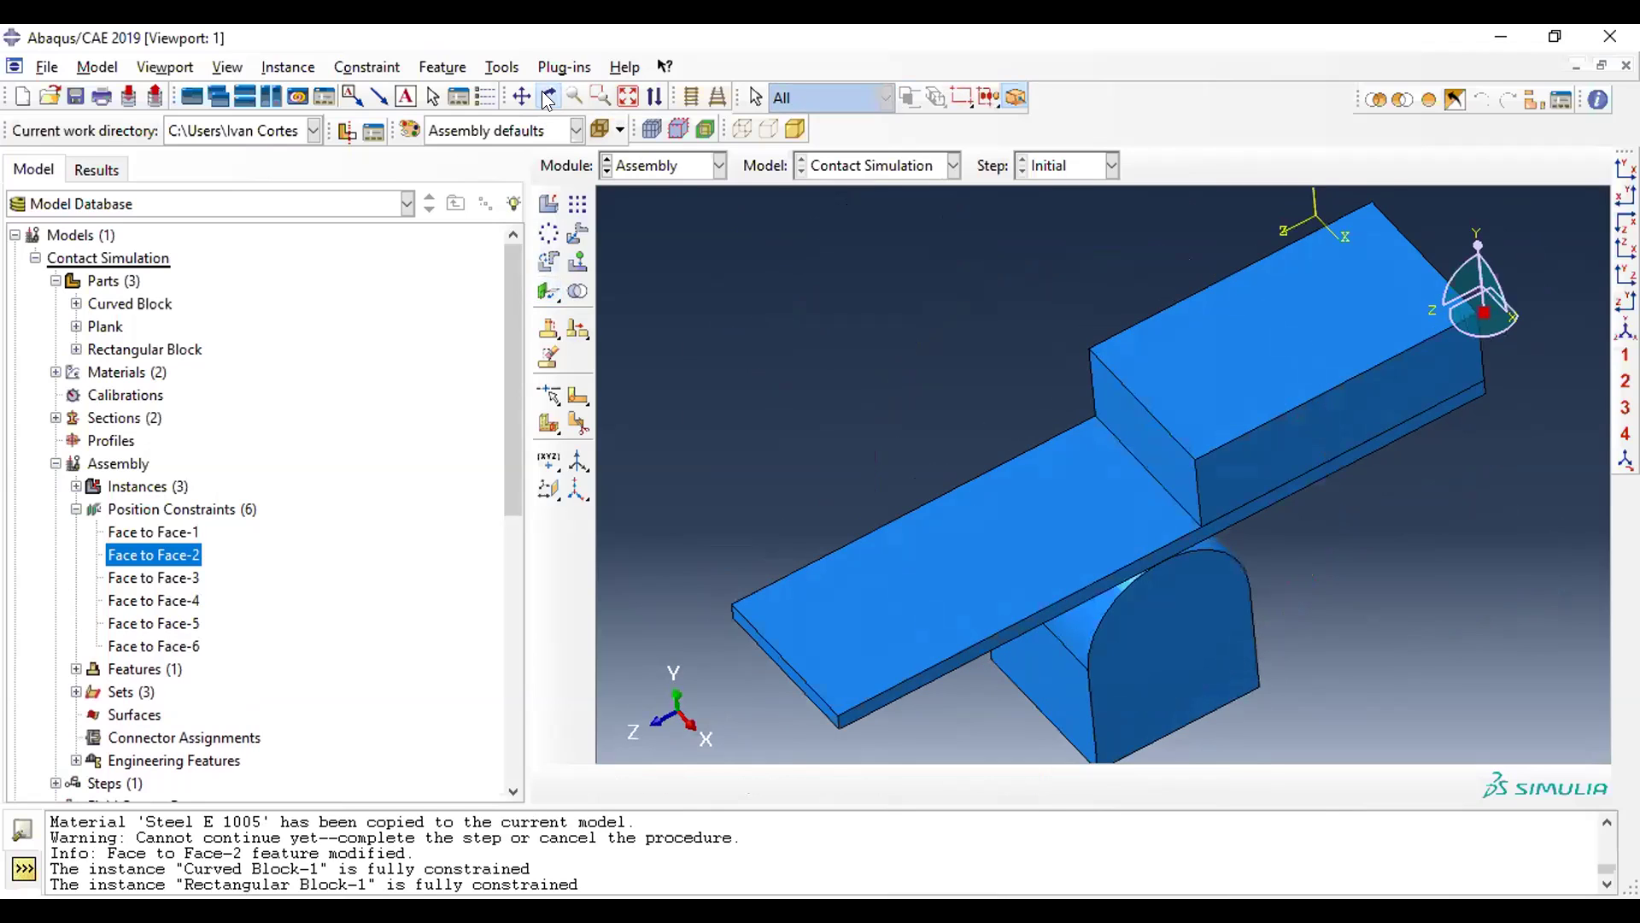
click(720, 165)
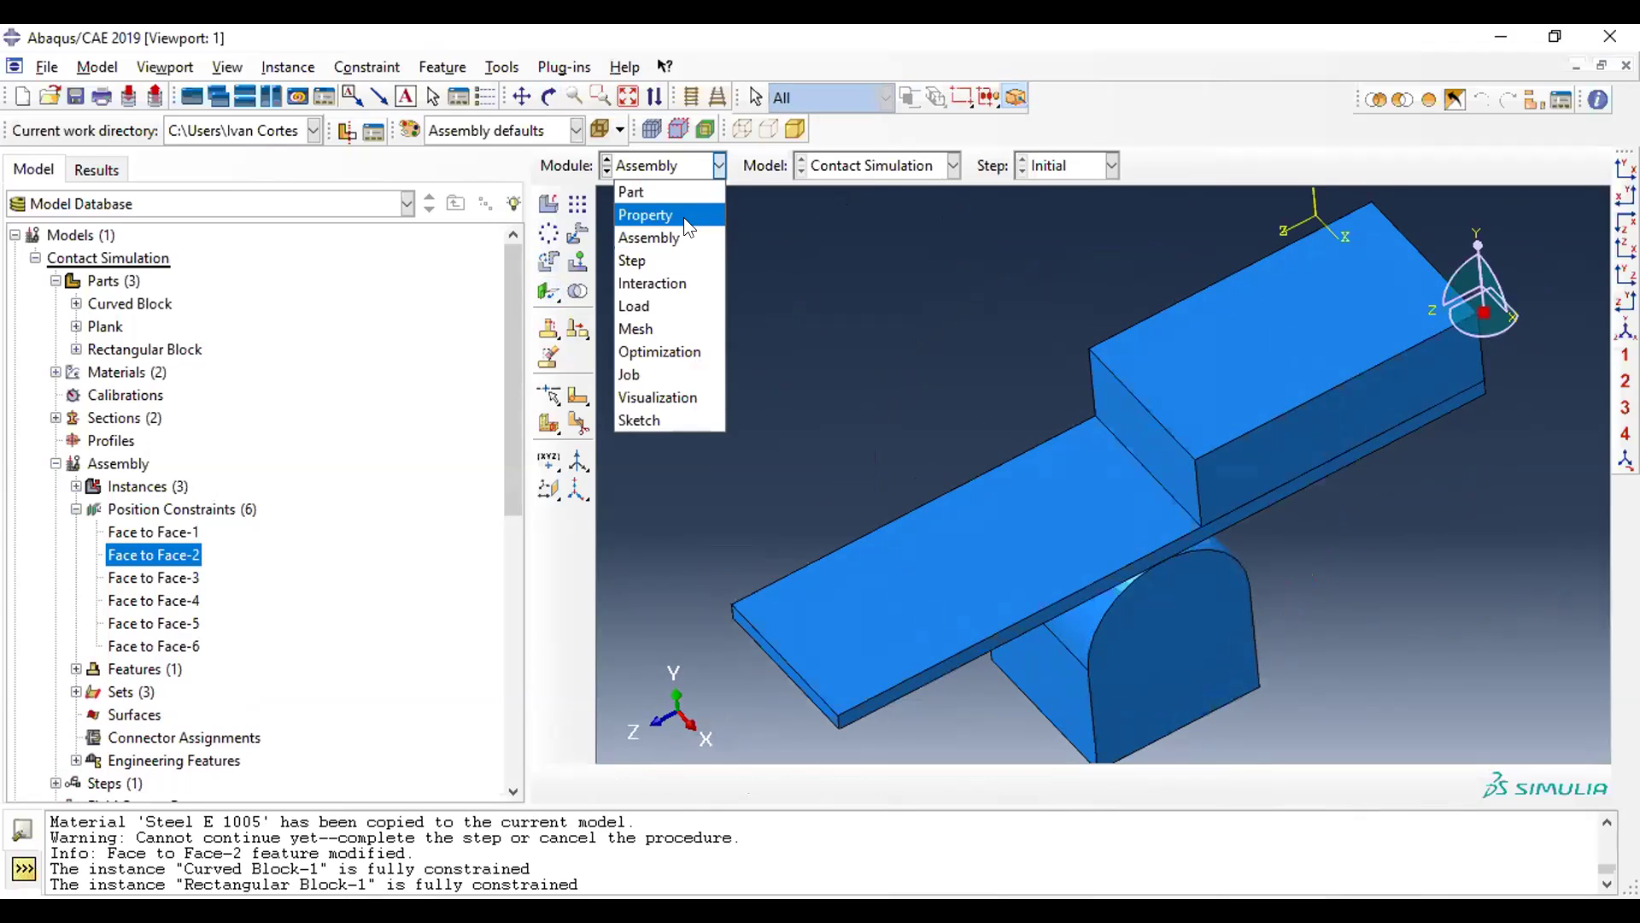
click(721, 162)
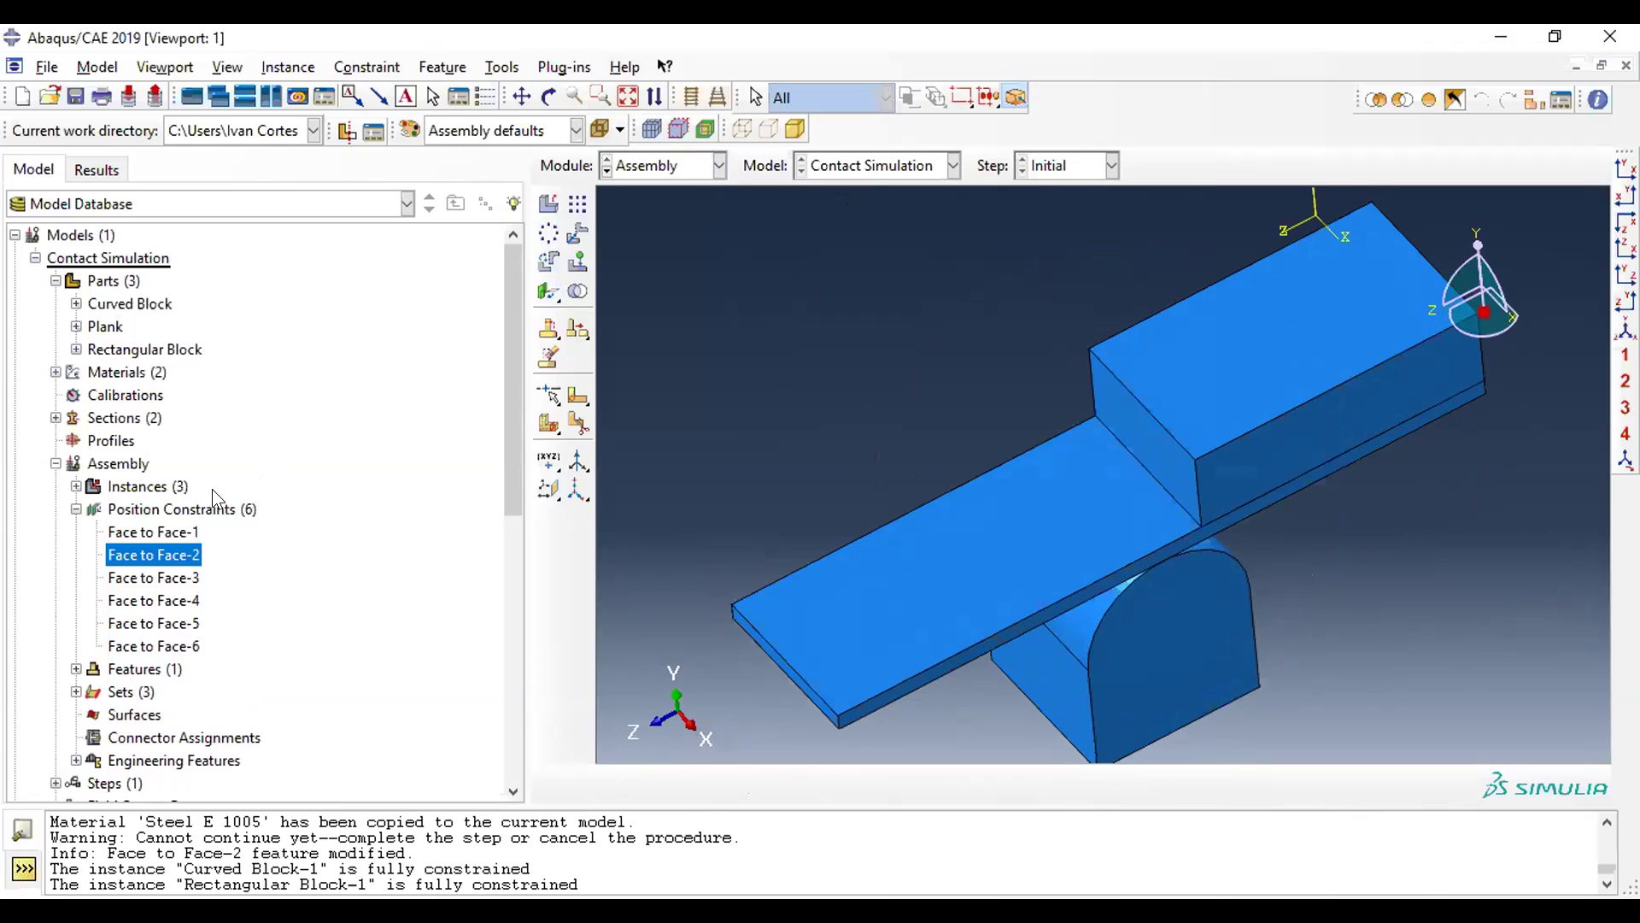
- Create a Static, General analysis step named Make Contact after the Initial step
click(76, 509)
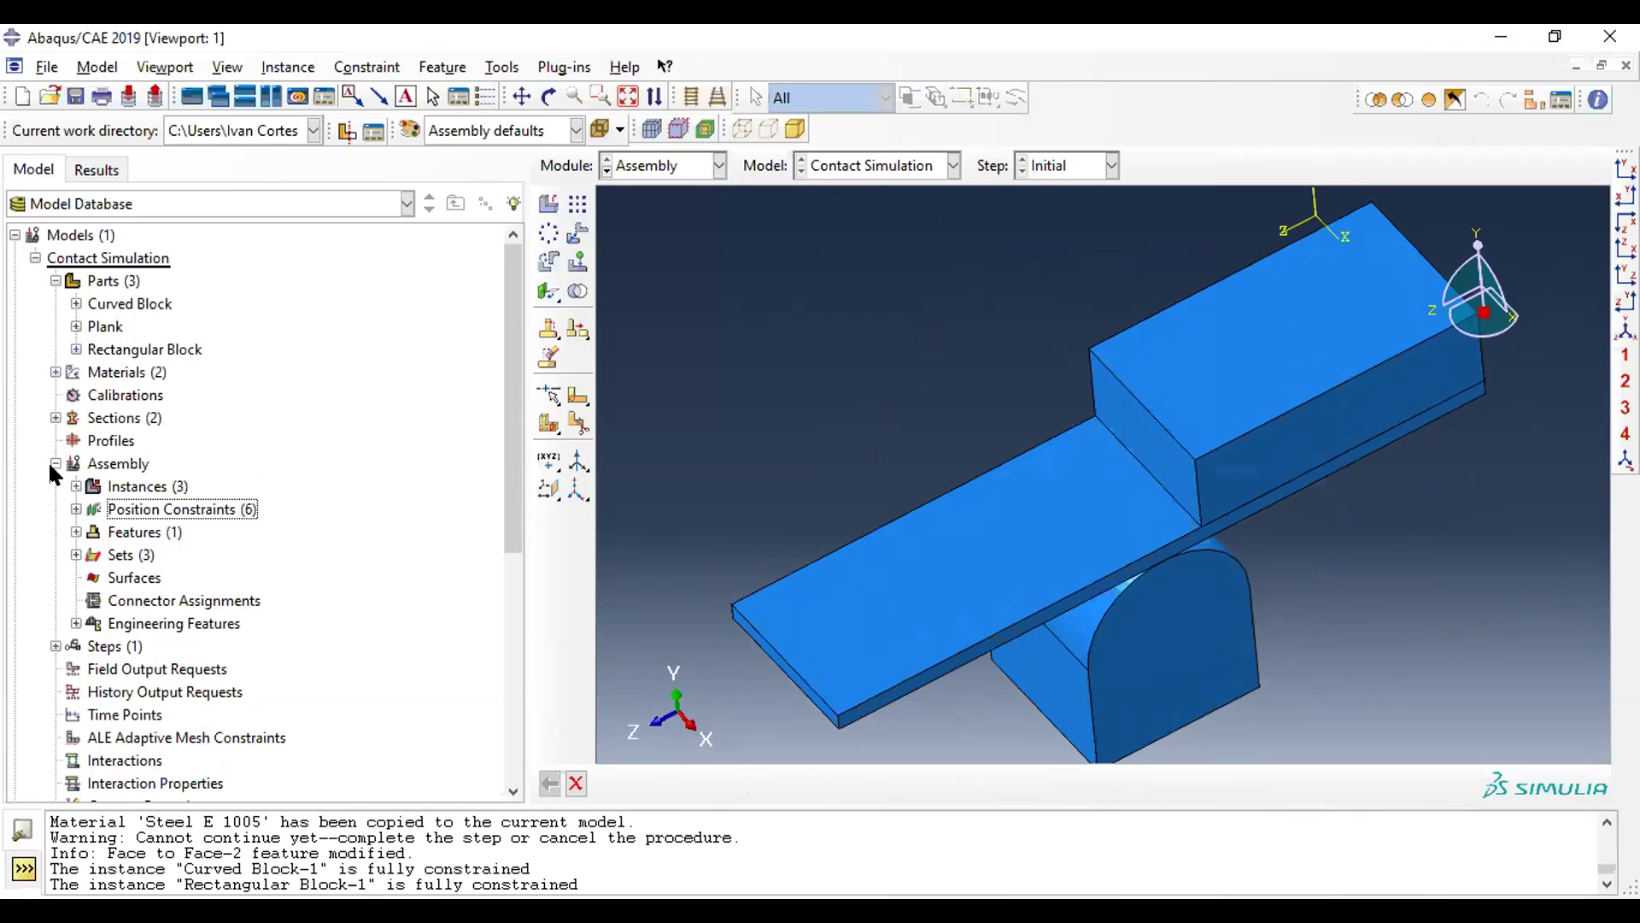
click(56, 463)
click(107, 489)
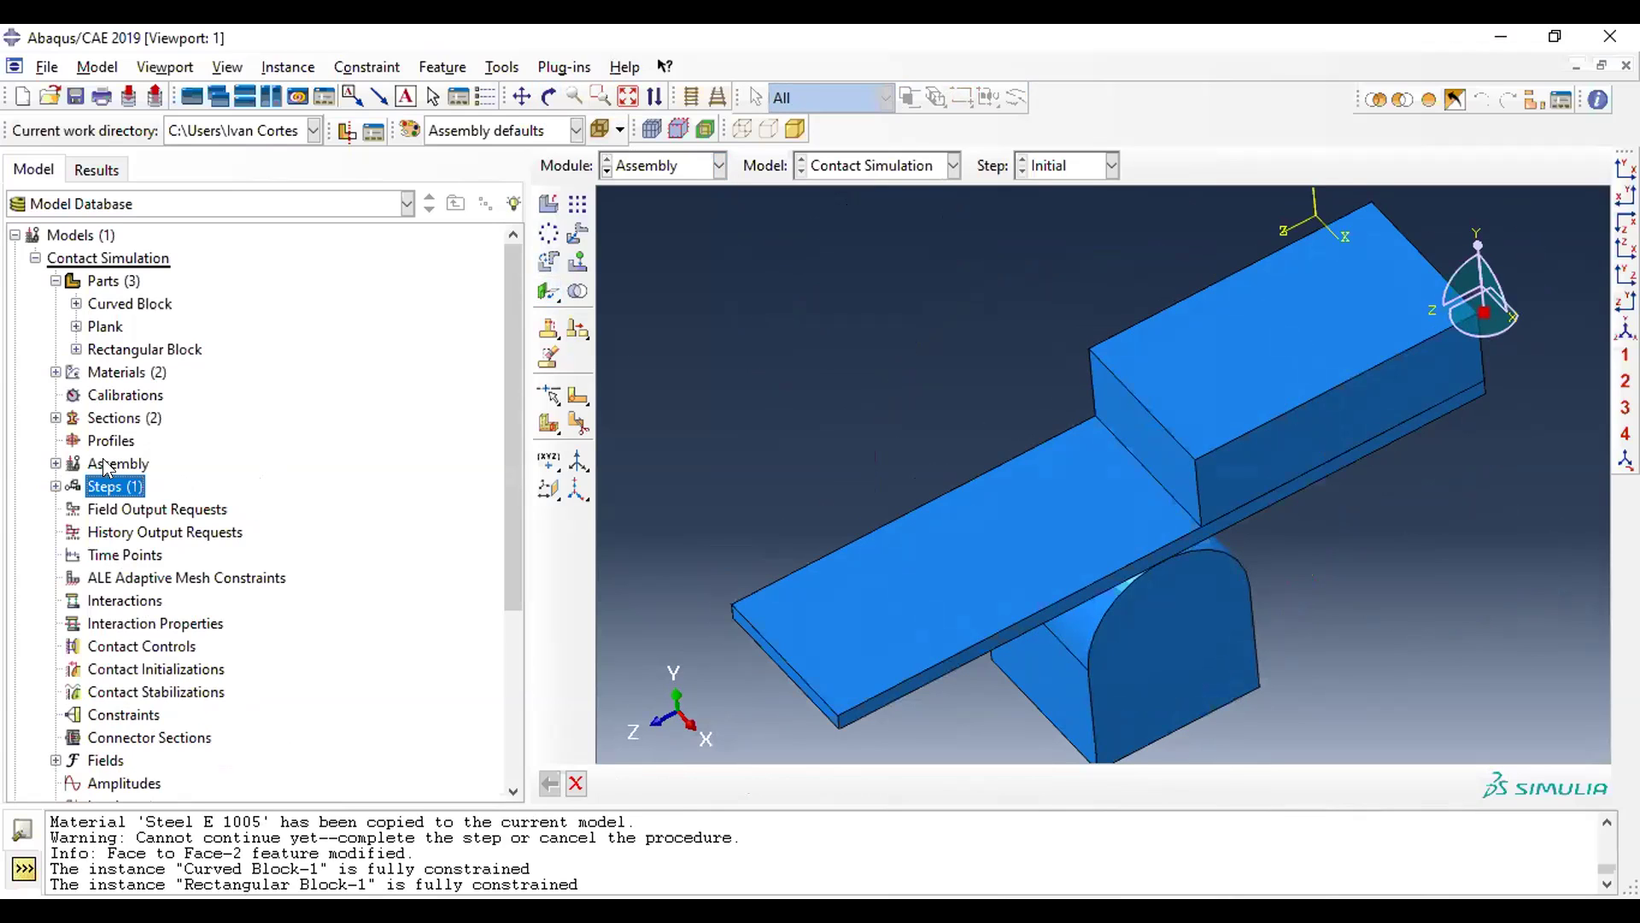
double_click(105, 487)
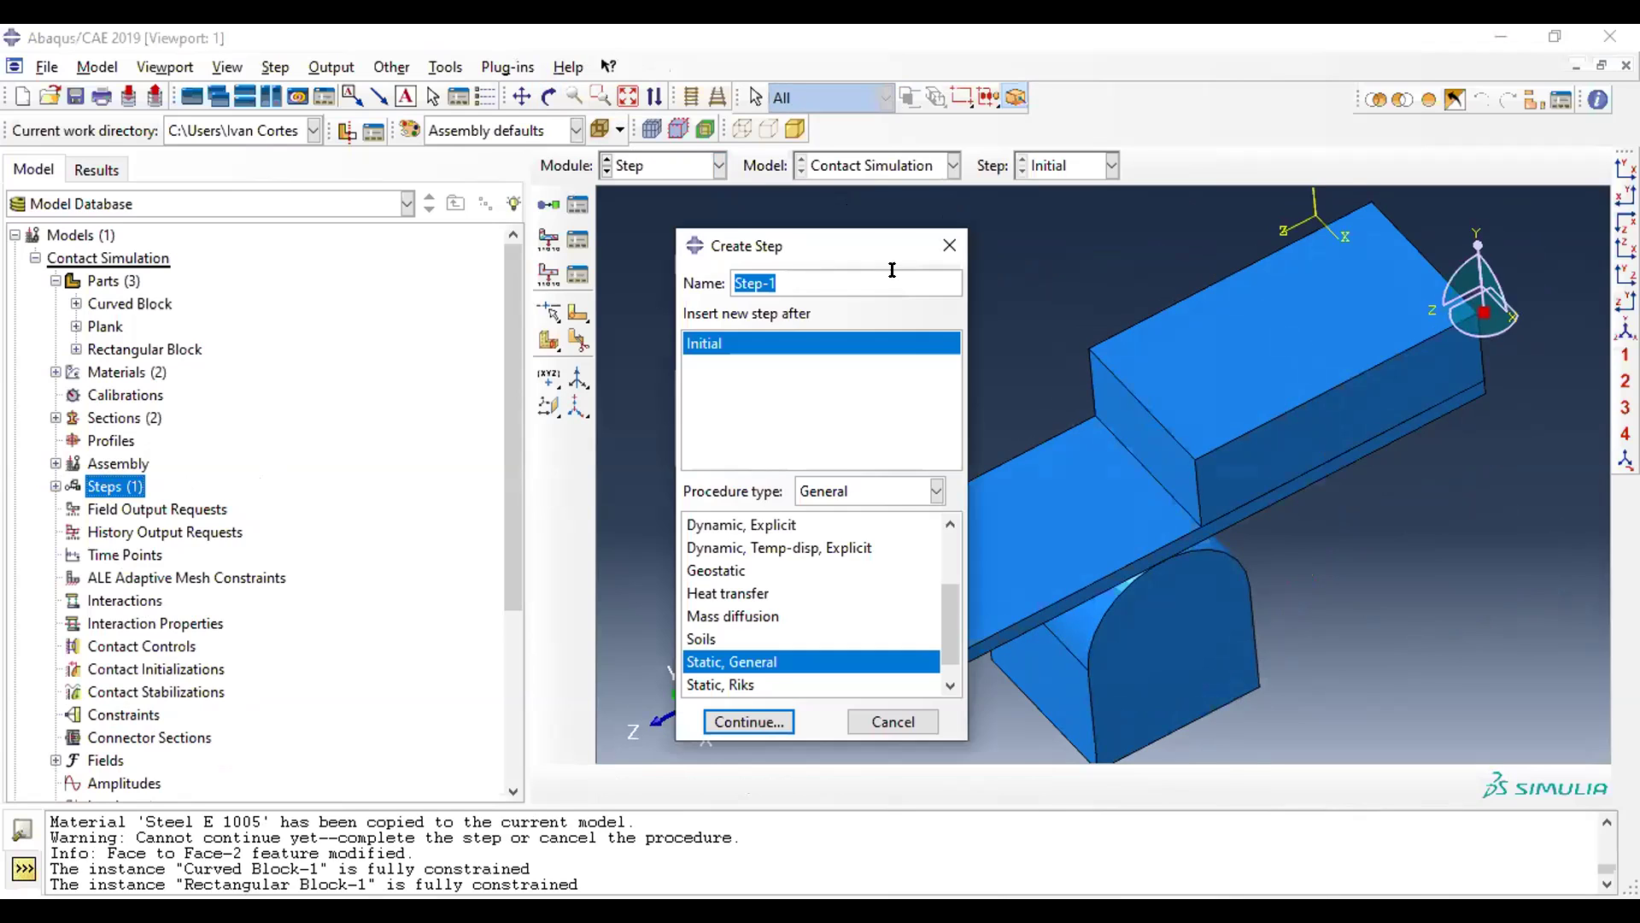
text(M)
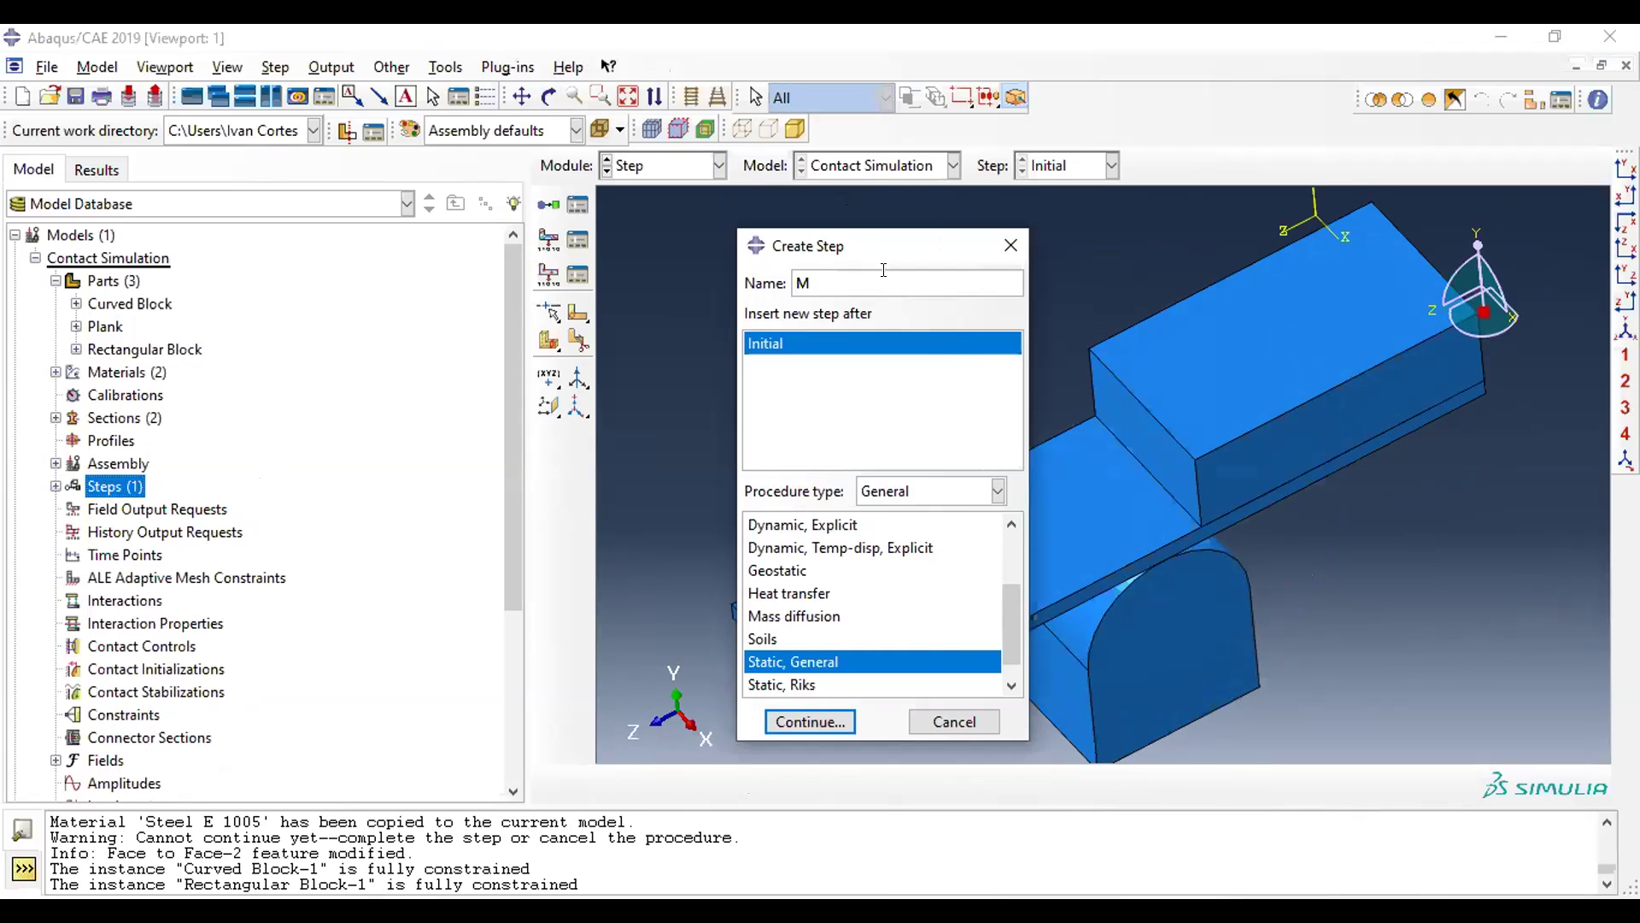
text(ake Cont)
scroll(1003, 605, up, 2)
scroll(1008, 632, down, 2)
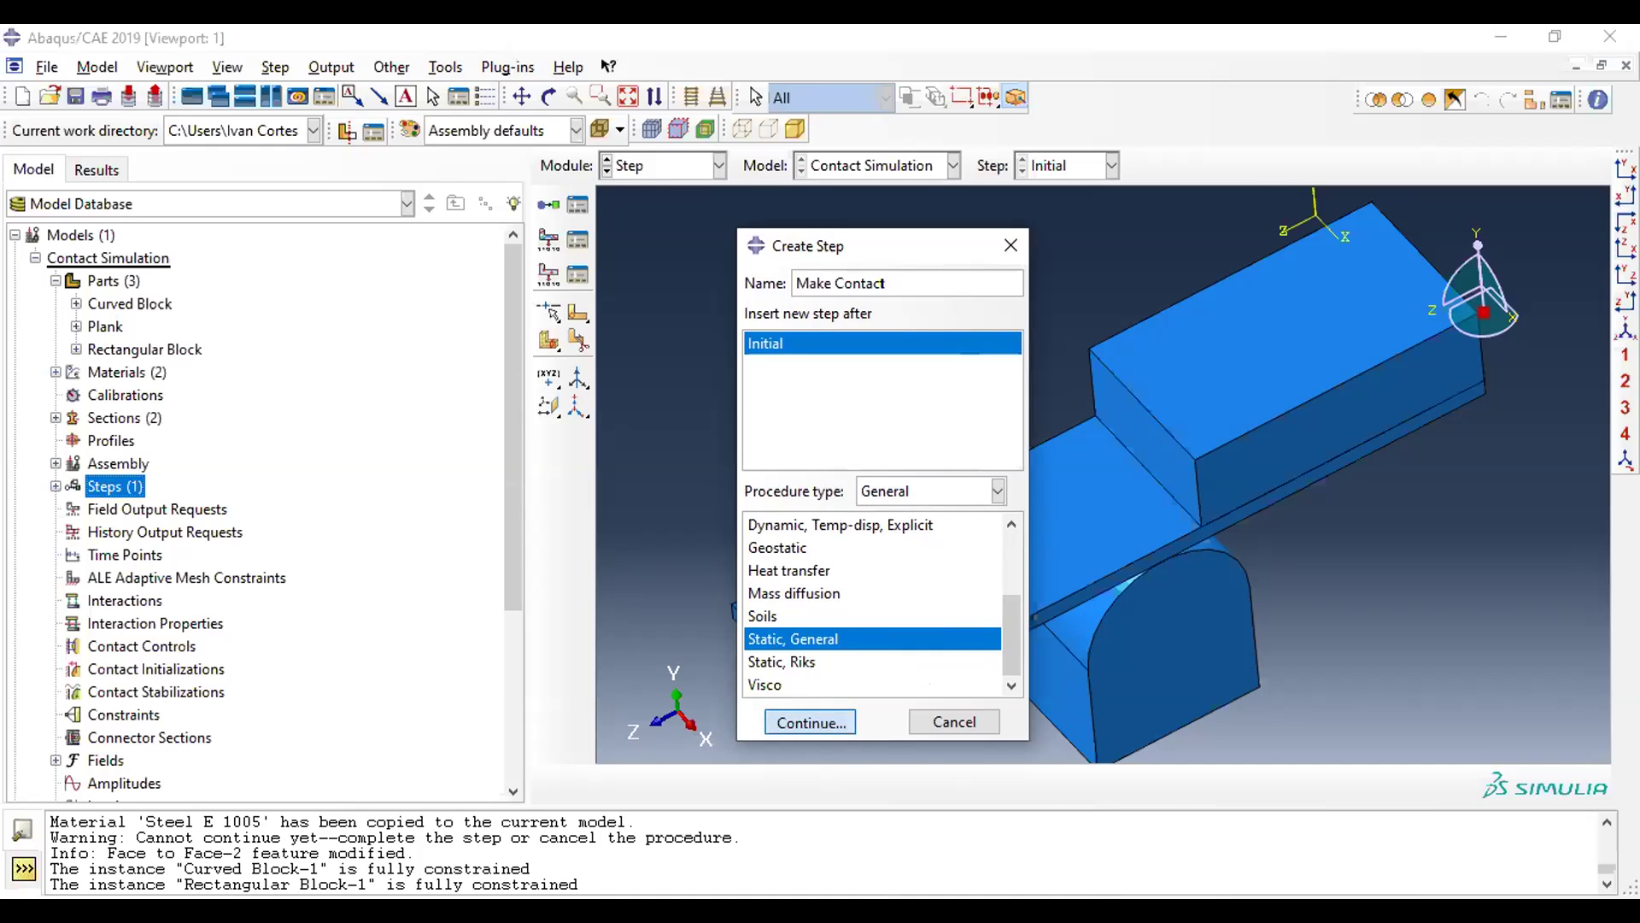
key(Return)
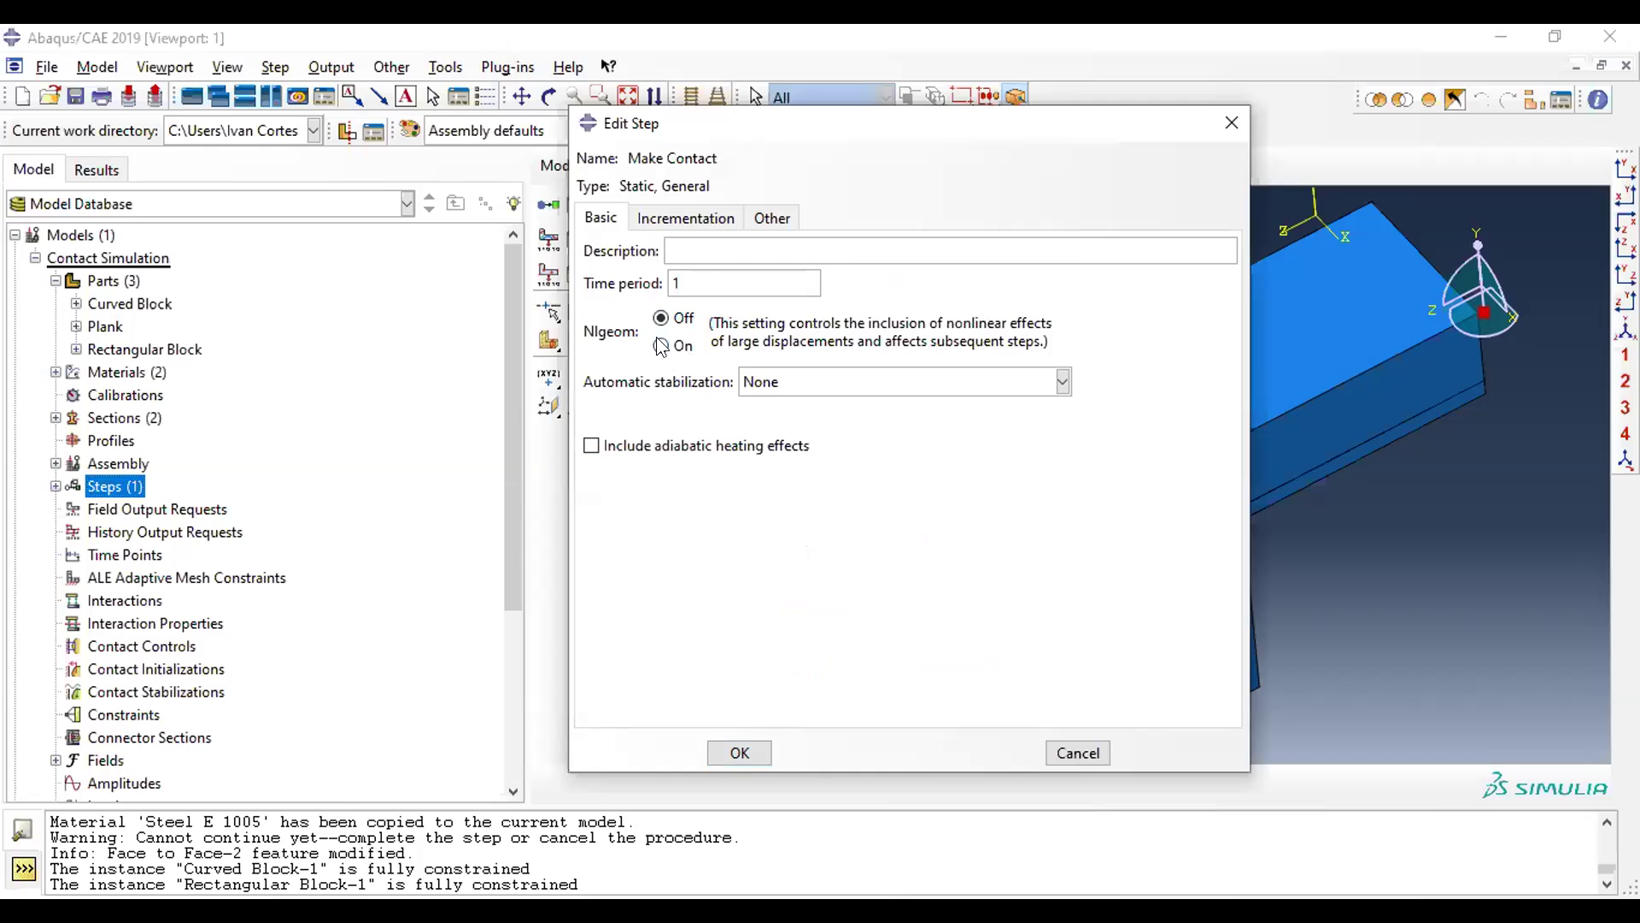
- Turn on Nlgeom for the Make Contact step, set its initial increment size to 0.1, and accept the step settings
click(662, 346)
click(702, 217)
click(602, 217)
click(683, 217)
click(771, 218)
click(691, 217)
click(603, 217)
click(677, 217)
click(697, 335)
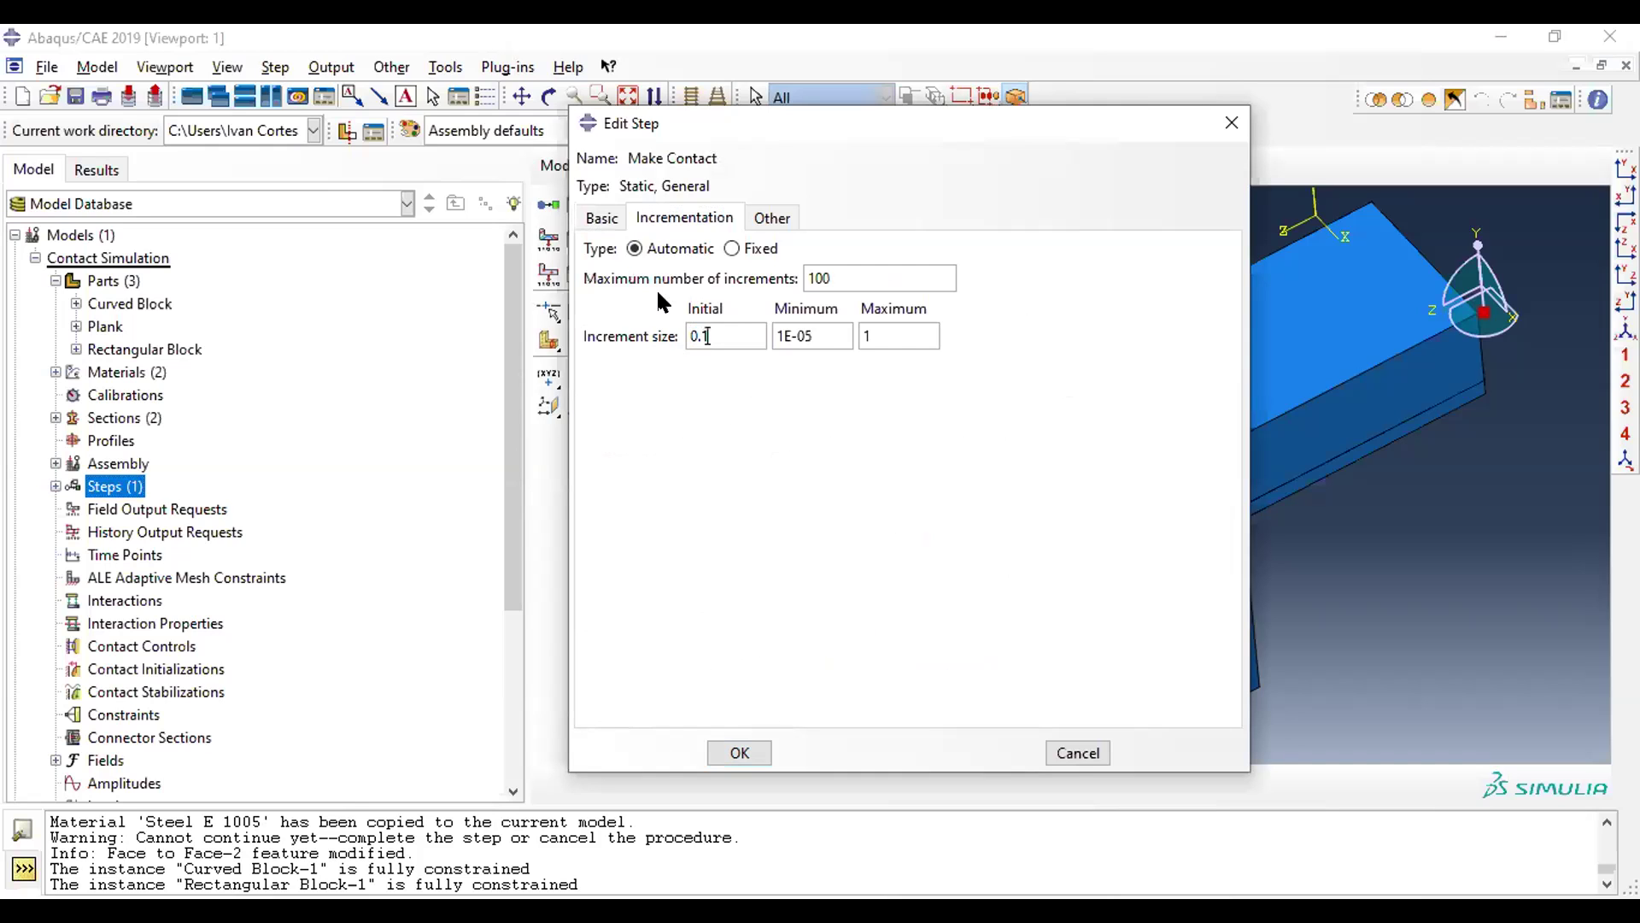
click(602, 217)
click(662, 218)
click(771, 218)
click(601, 218)
double_click(681, 286)
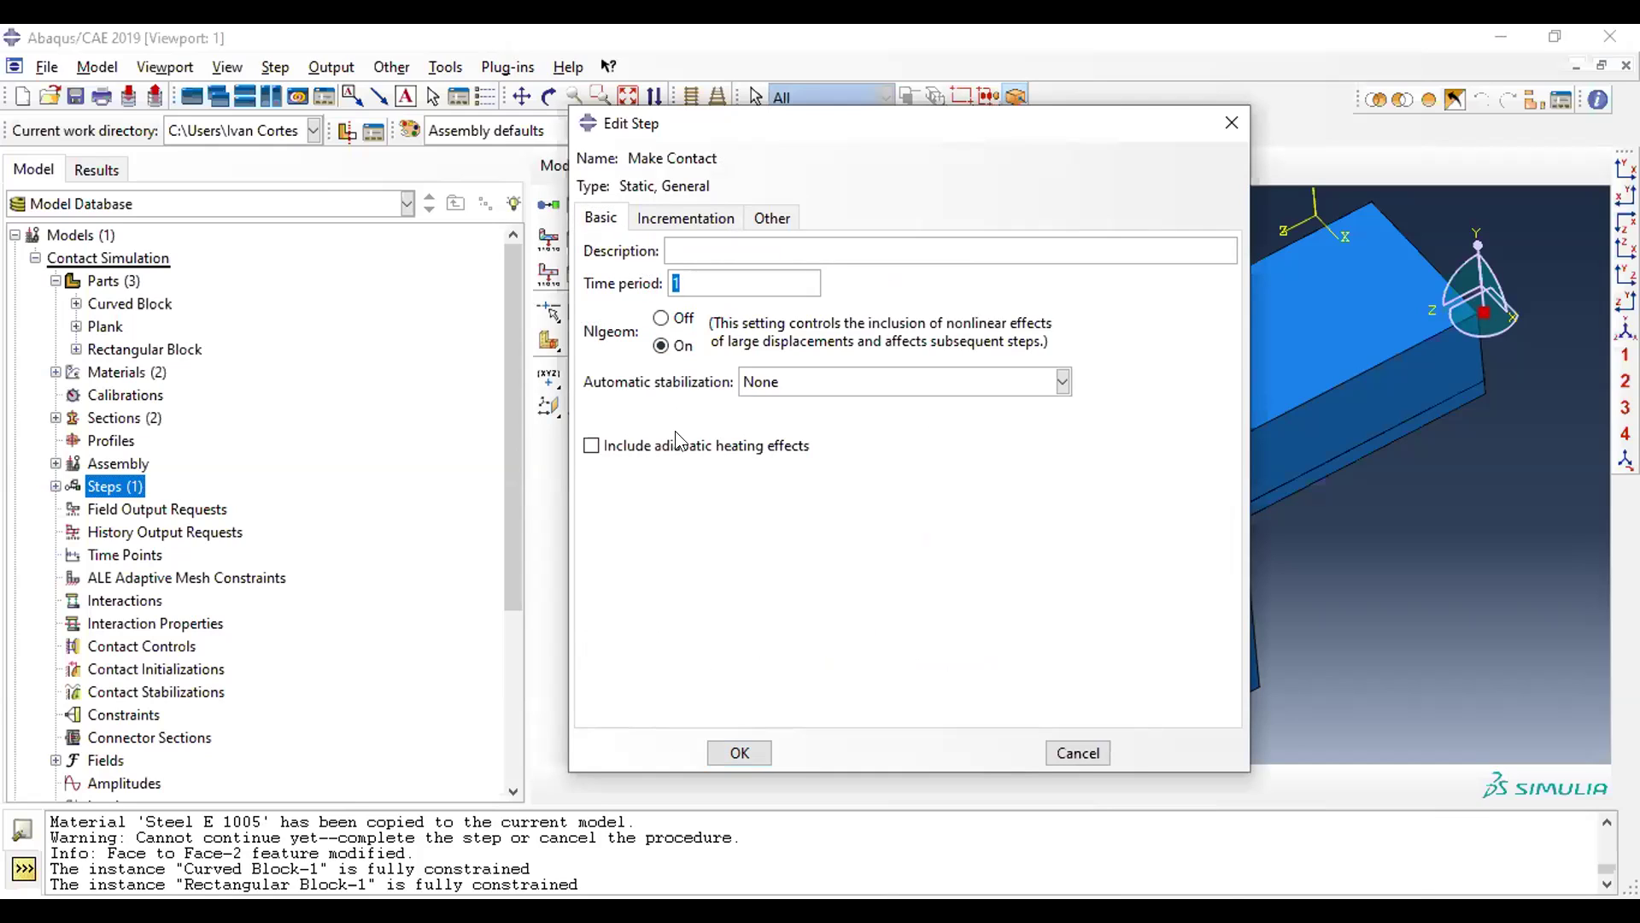
click(740, 754)
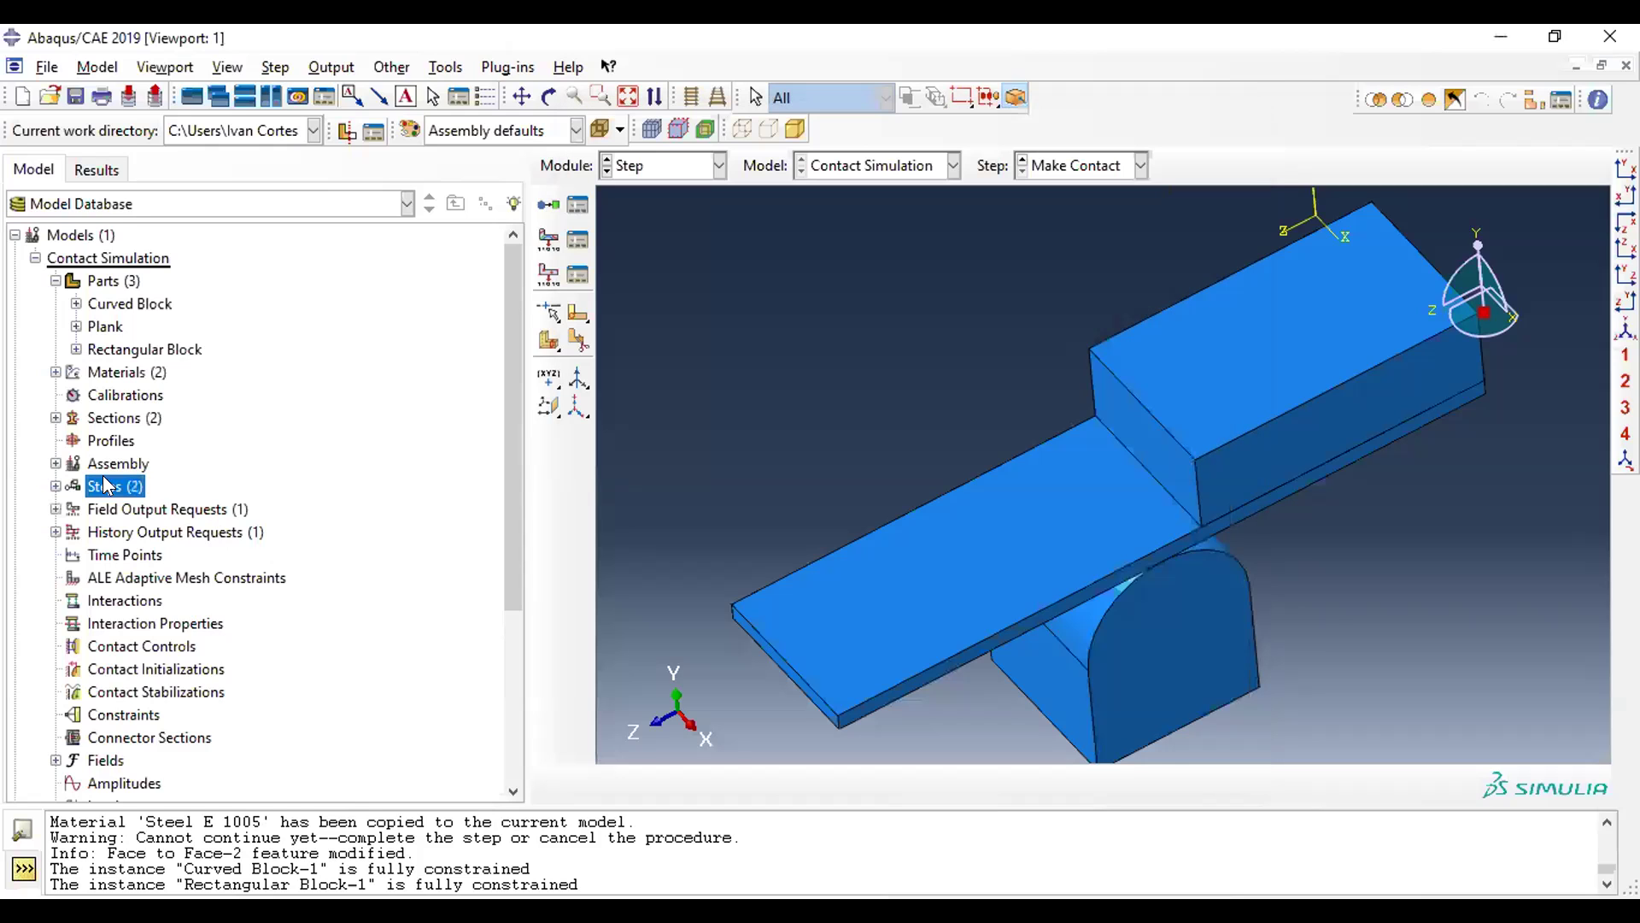
- Create a Static, General analysis step named Apply Force after the Make Contact step
double_click(106, 485)
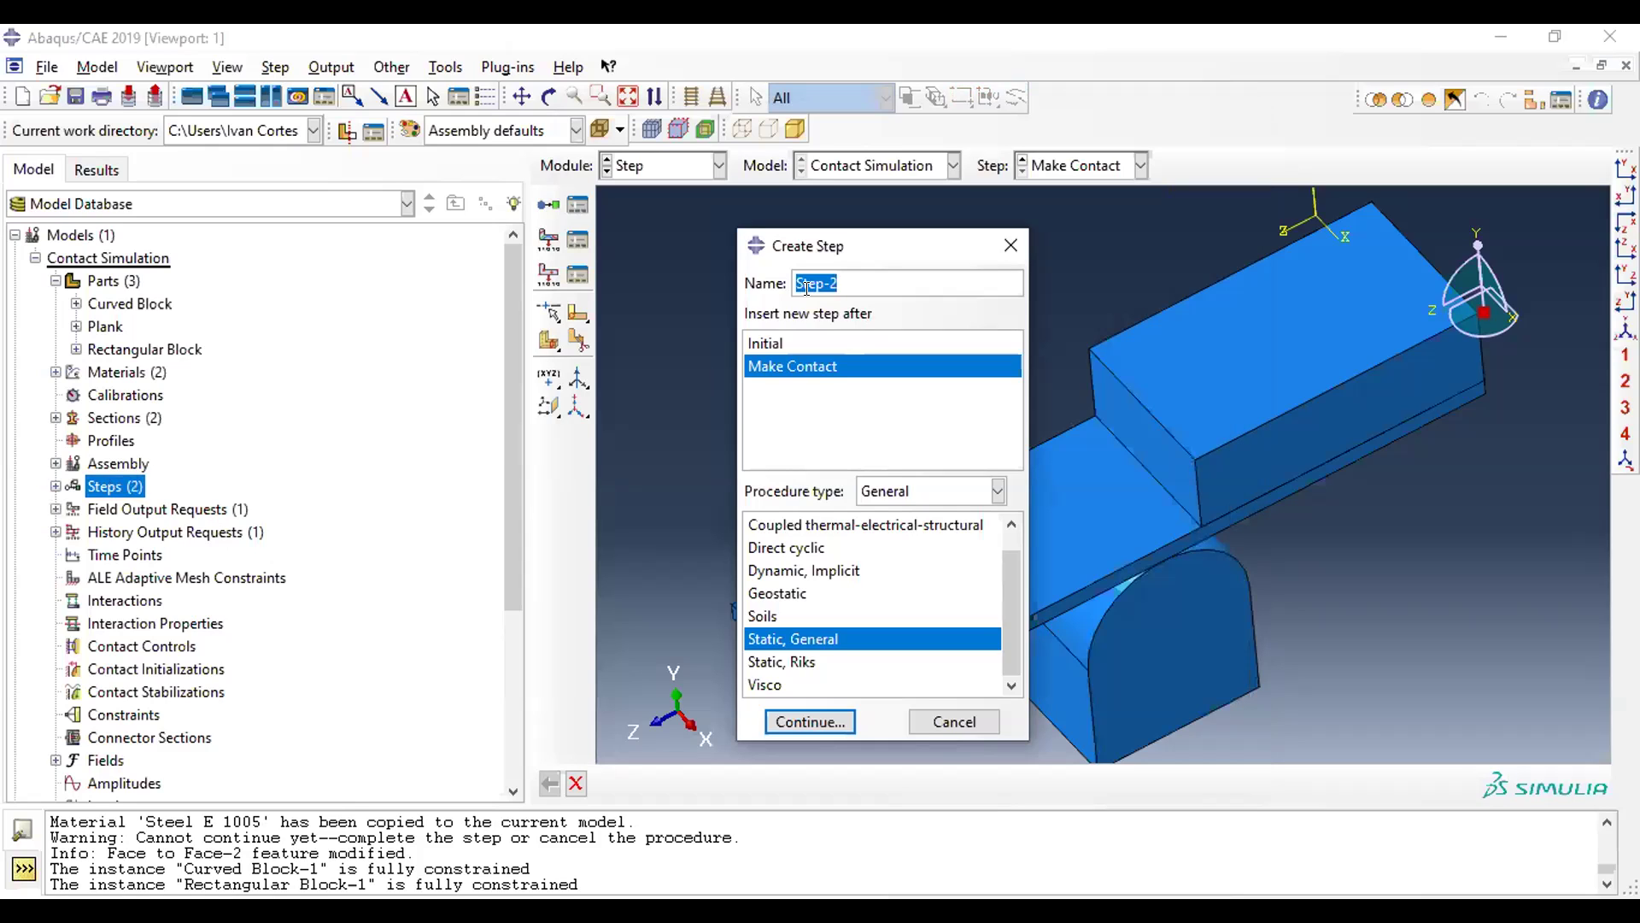
text(Apply Force)
click(832, 365)
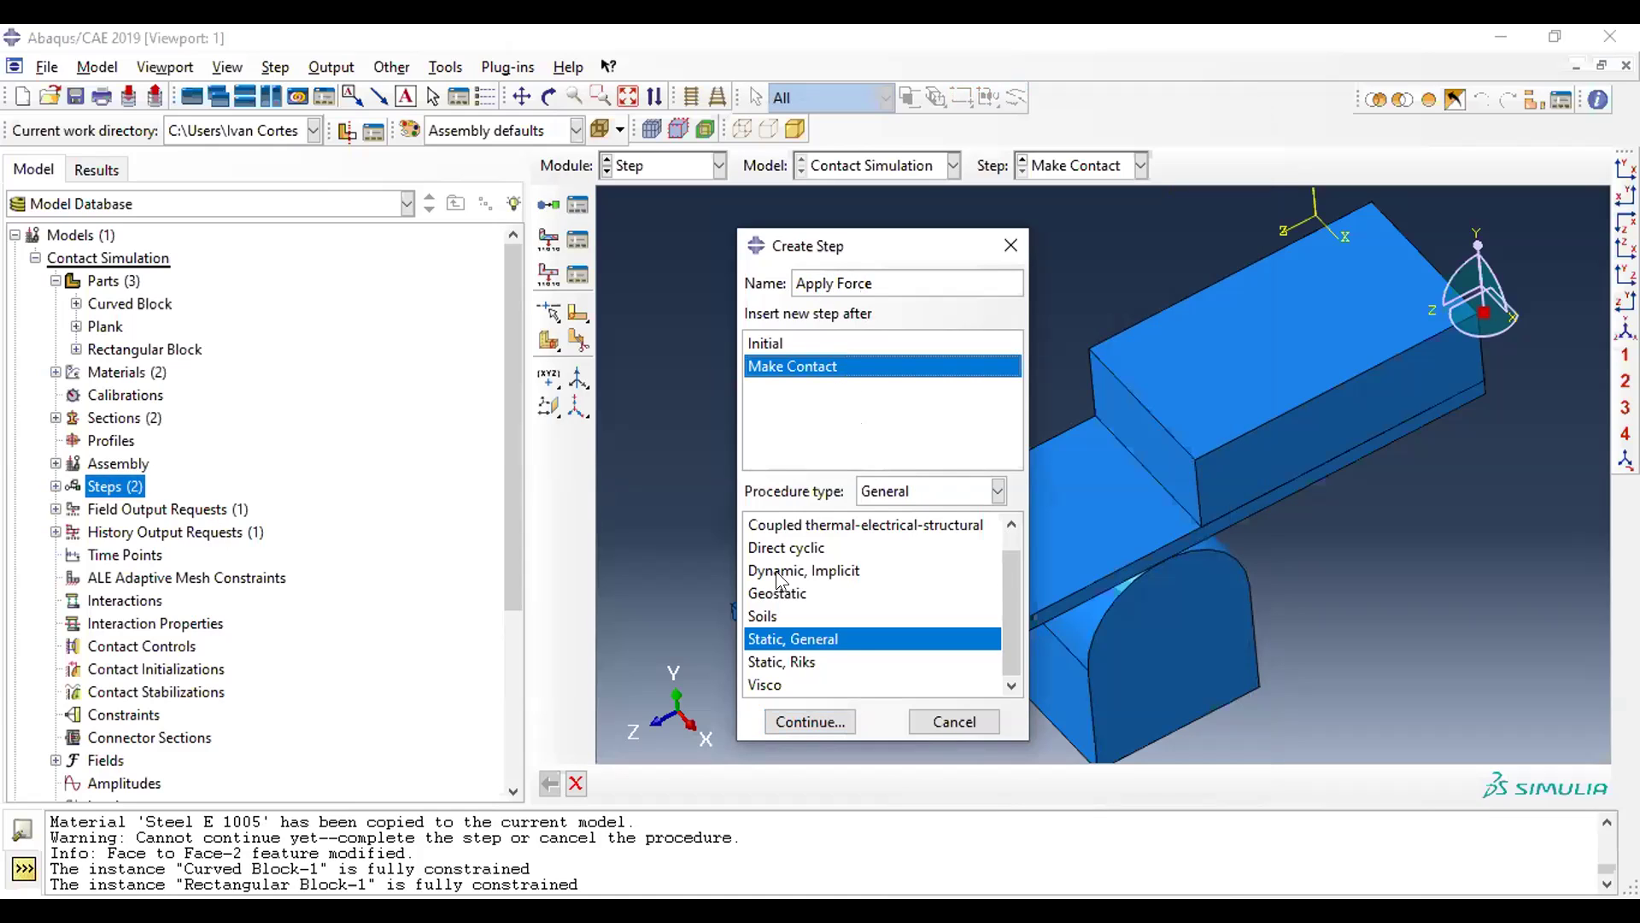
click(794, 722)
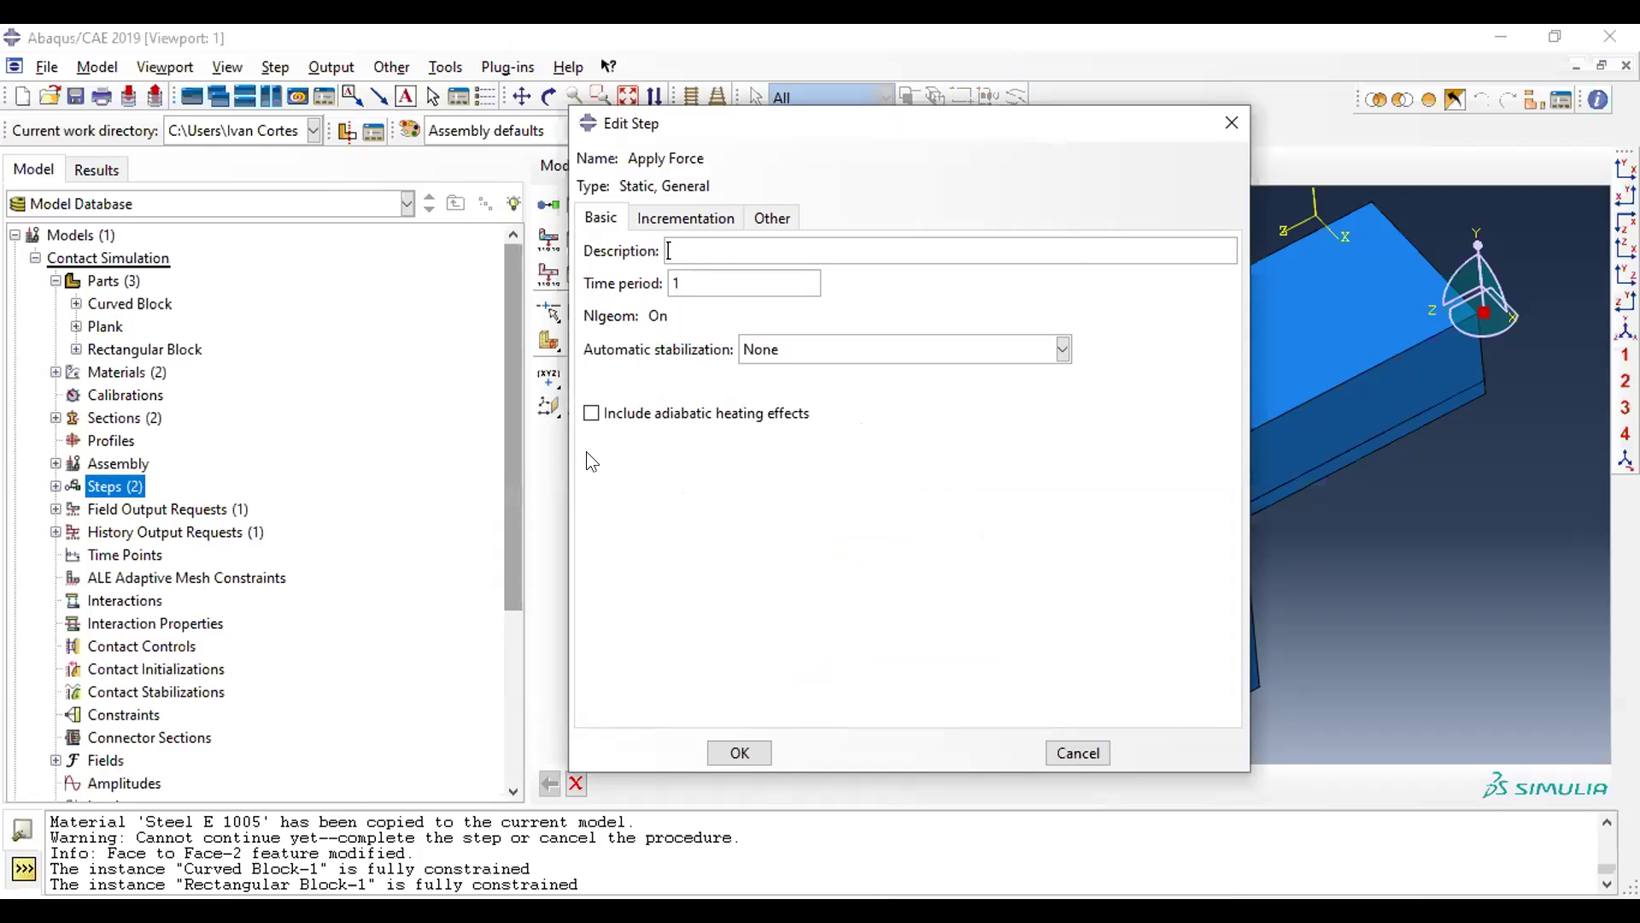
- Set the Apply Force step's initial increment size to 0.1 and accept the step settings
click(695, 229)
double_click(711, 338)
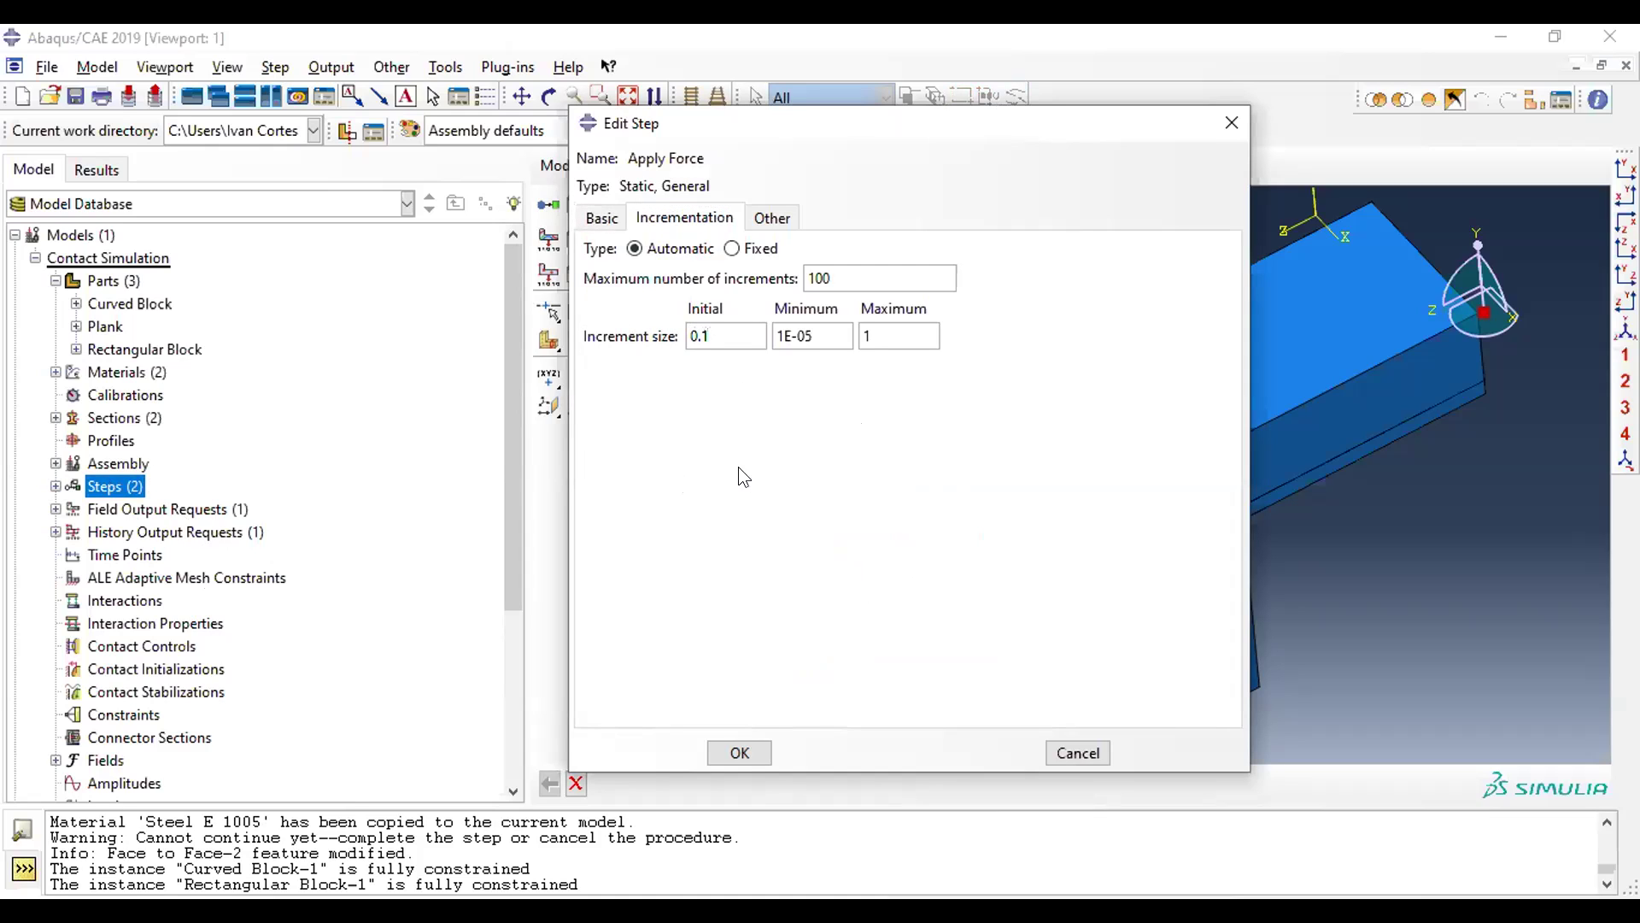
click(772, 219)
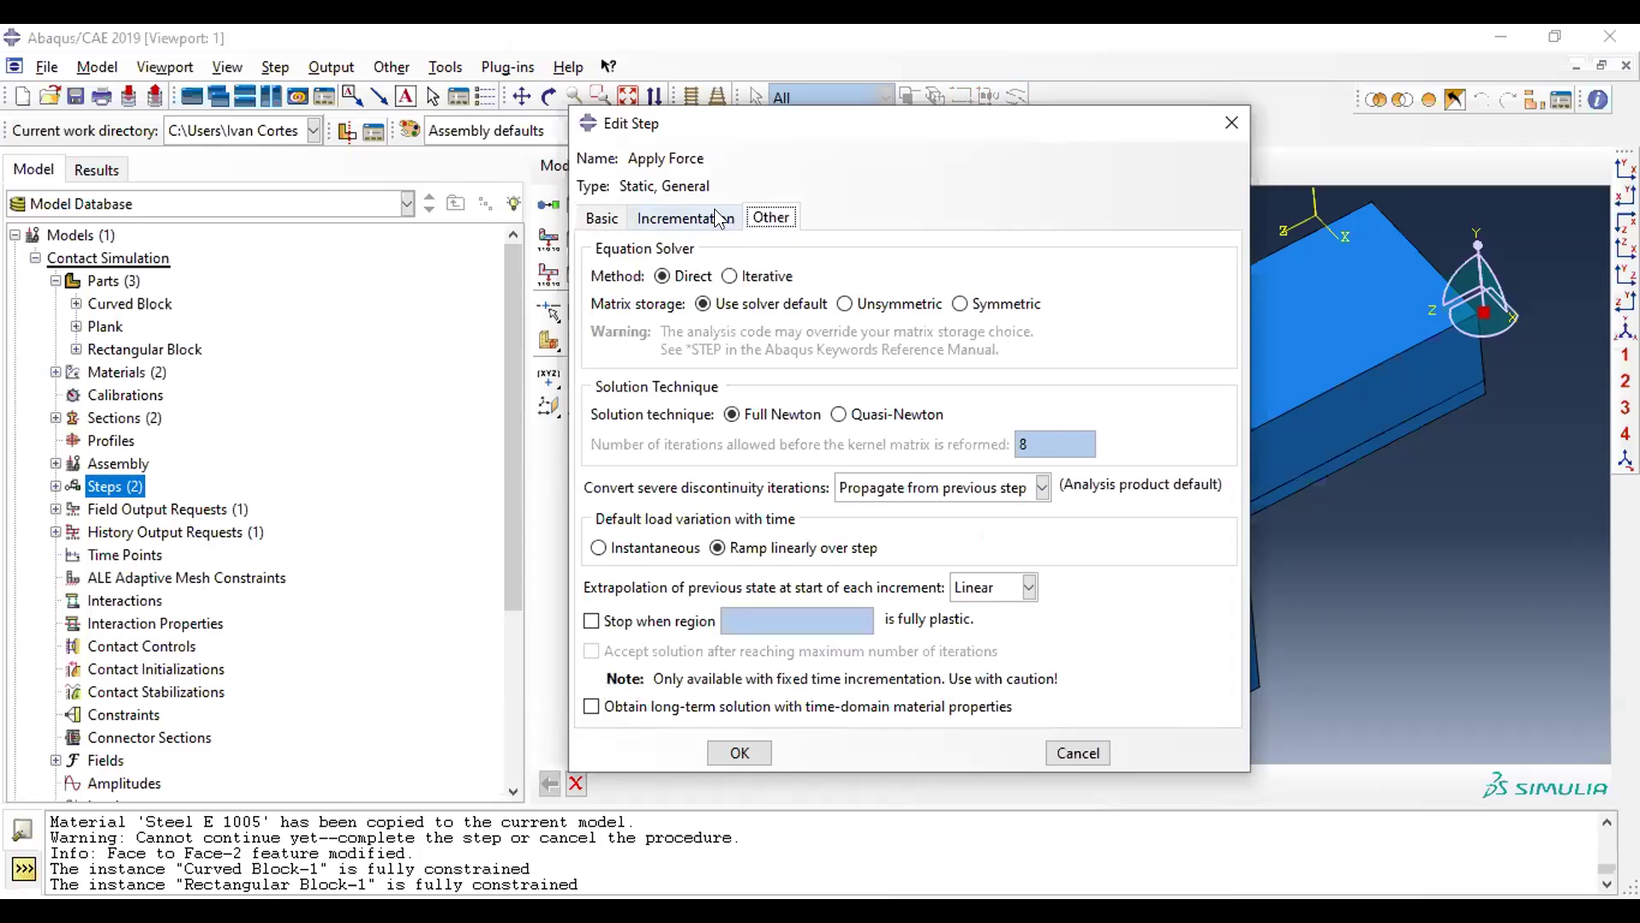
click(714, 224)
click(600, 218)
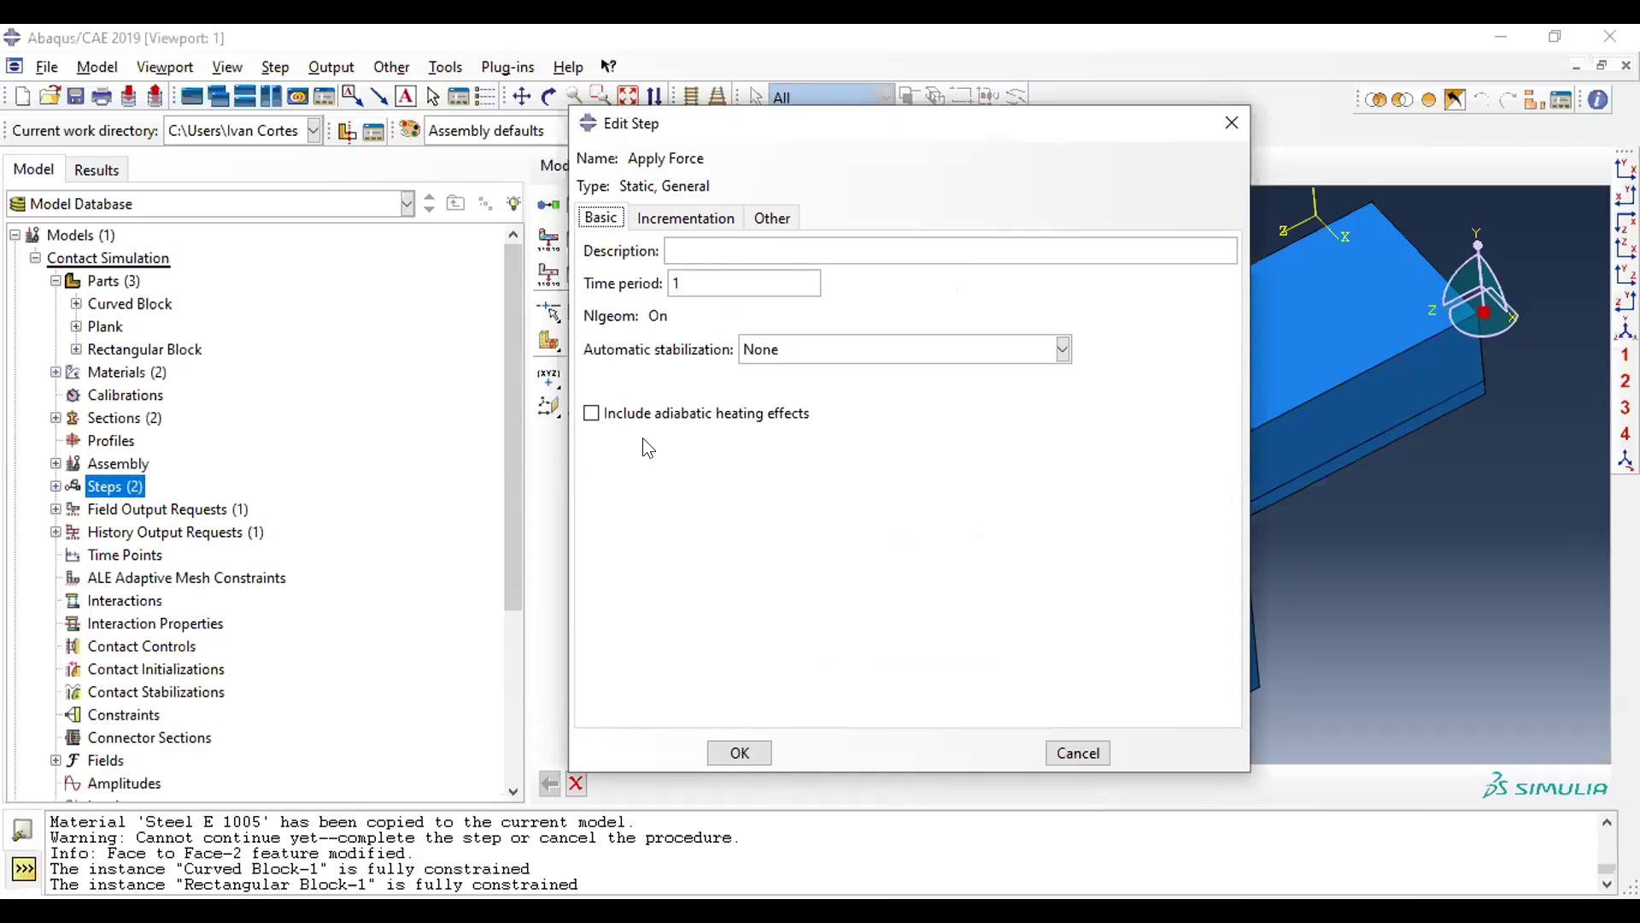
click(733, 753)
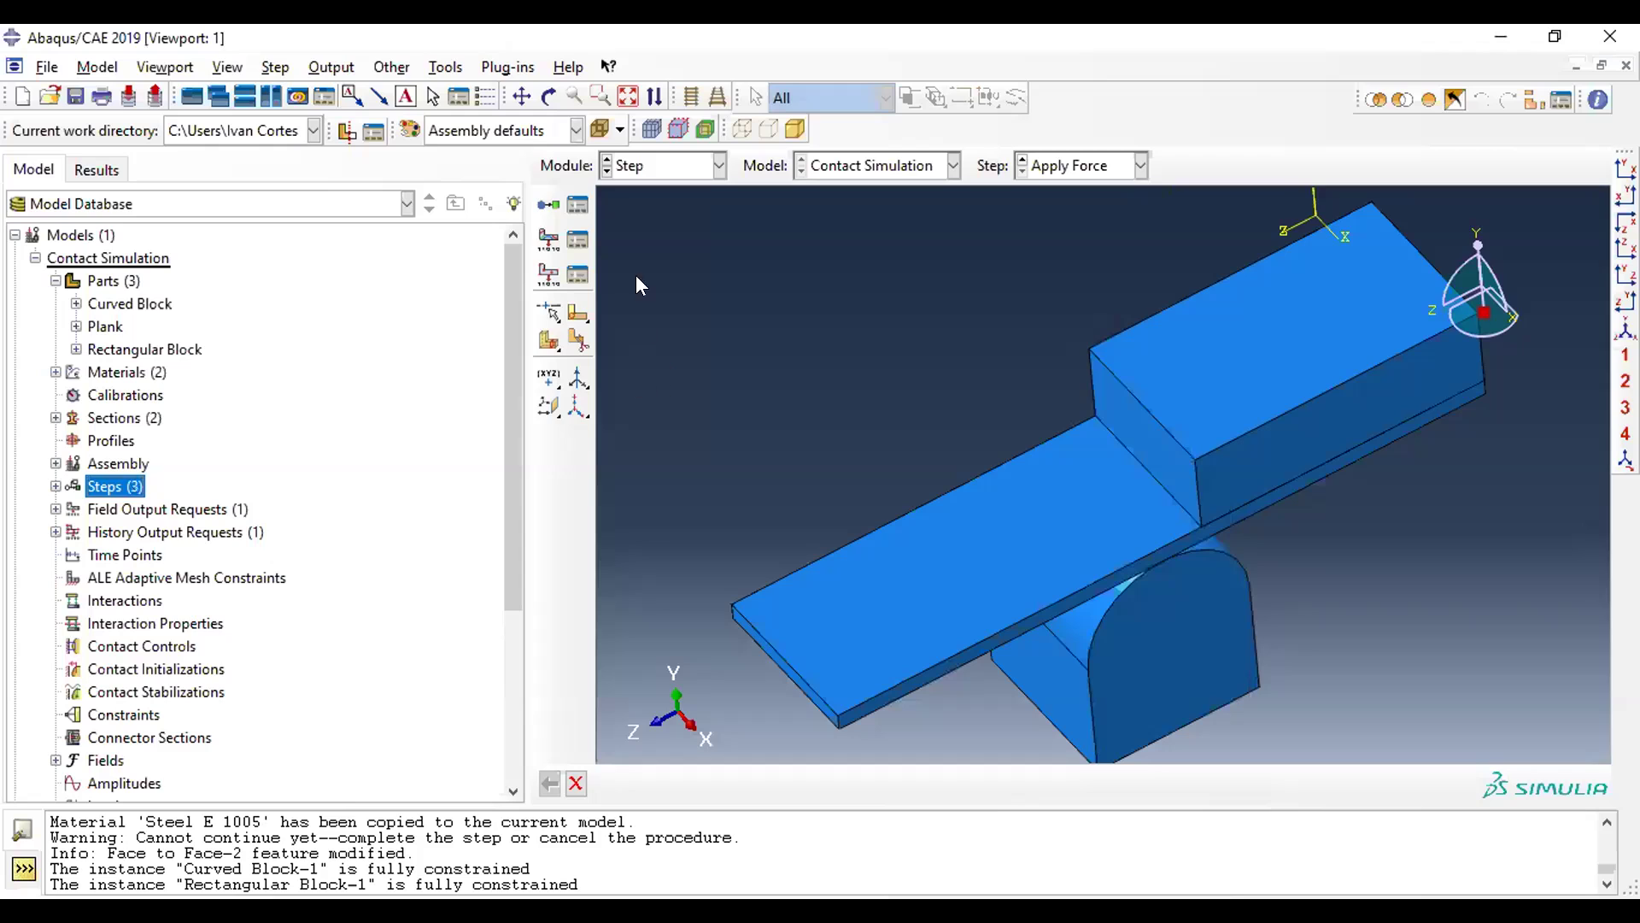
- Review the procedure, Nlgeom and time settings of the Initial, Make Contact and Apply Force steps
click(579, 205)
click(812, 400)
click(820, 372)
click(830, 398)
click(833, 422)
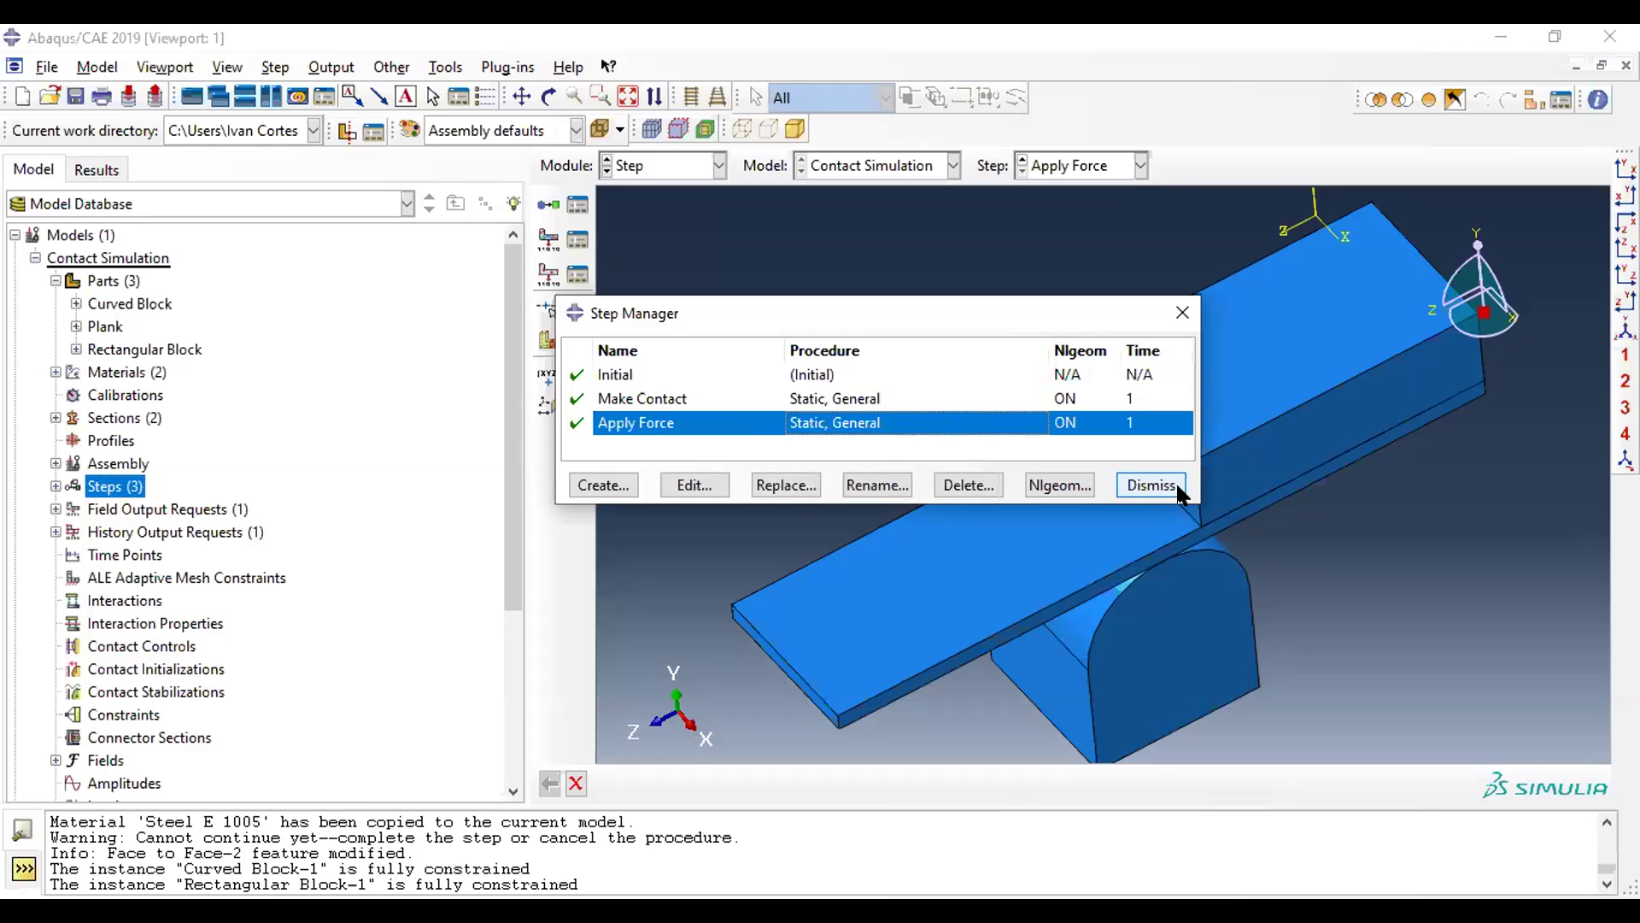
click(1150, 484)
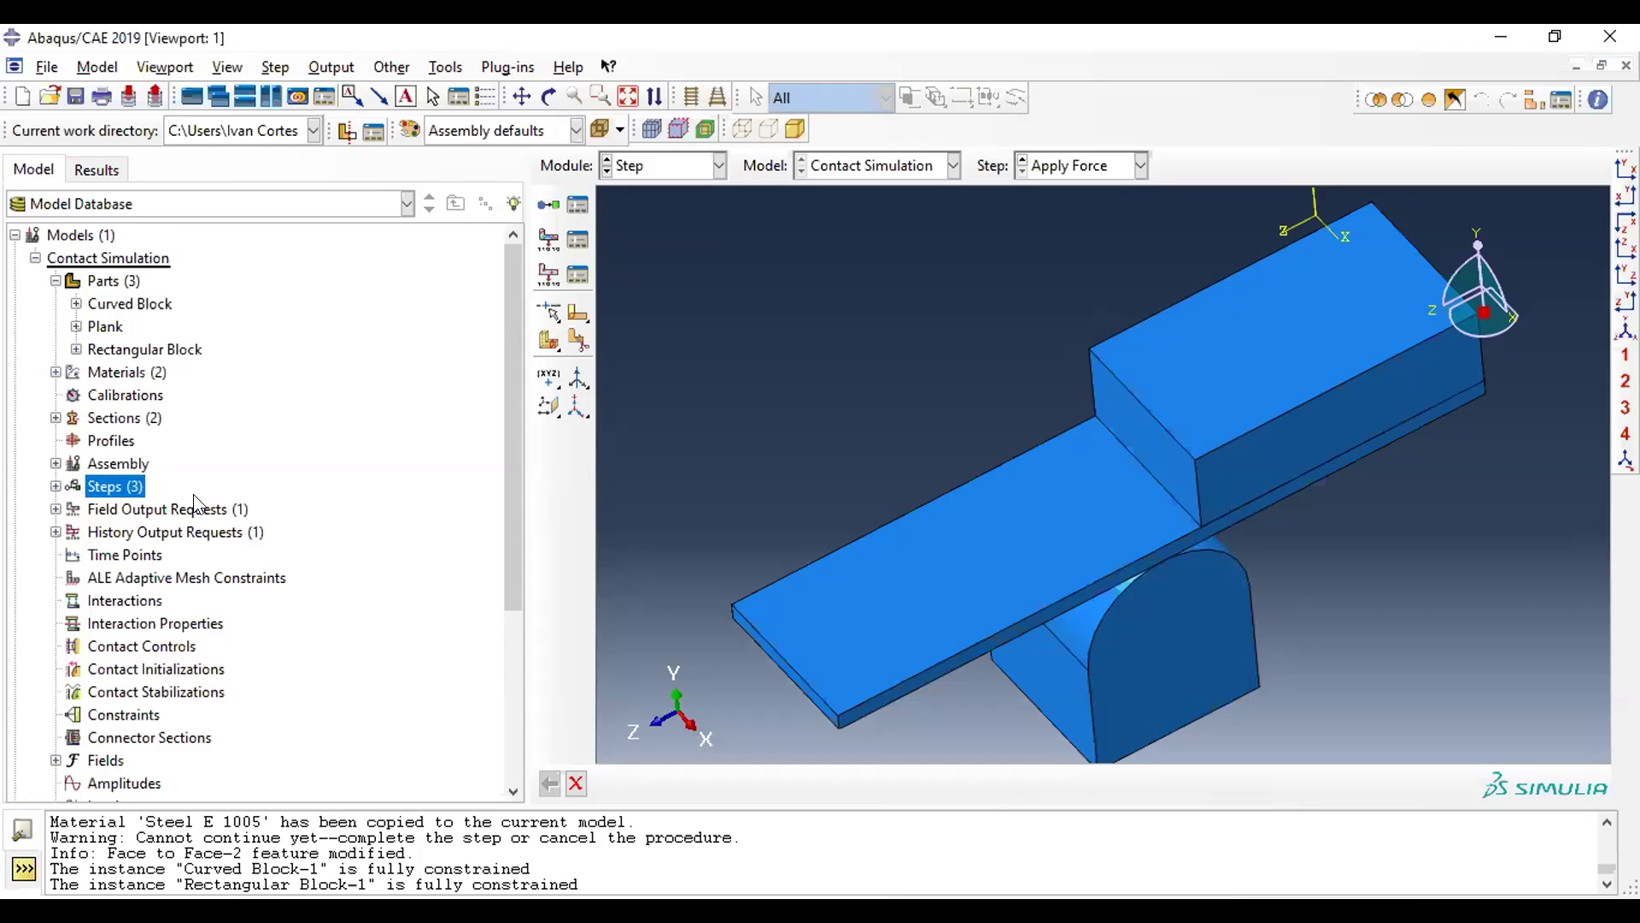
- Create an interaction property of type Contact named Friconless
scroll(196, 504, down, 2)
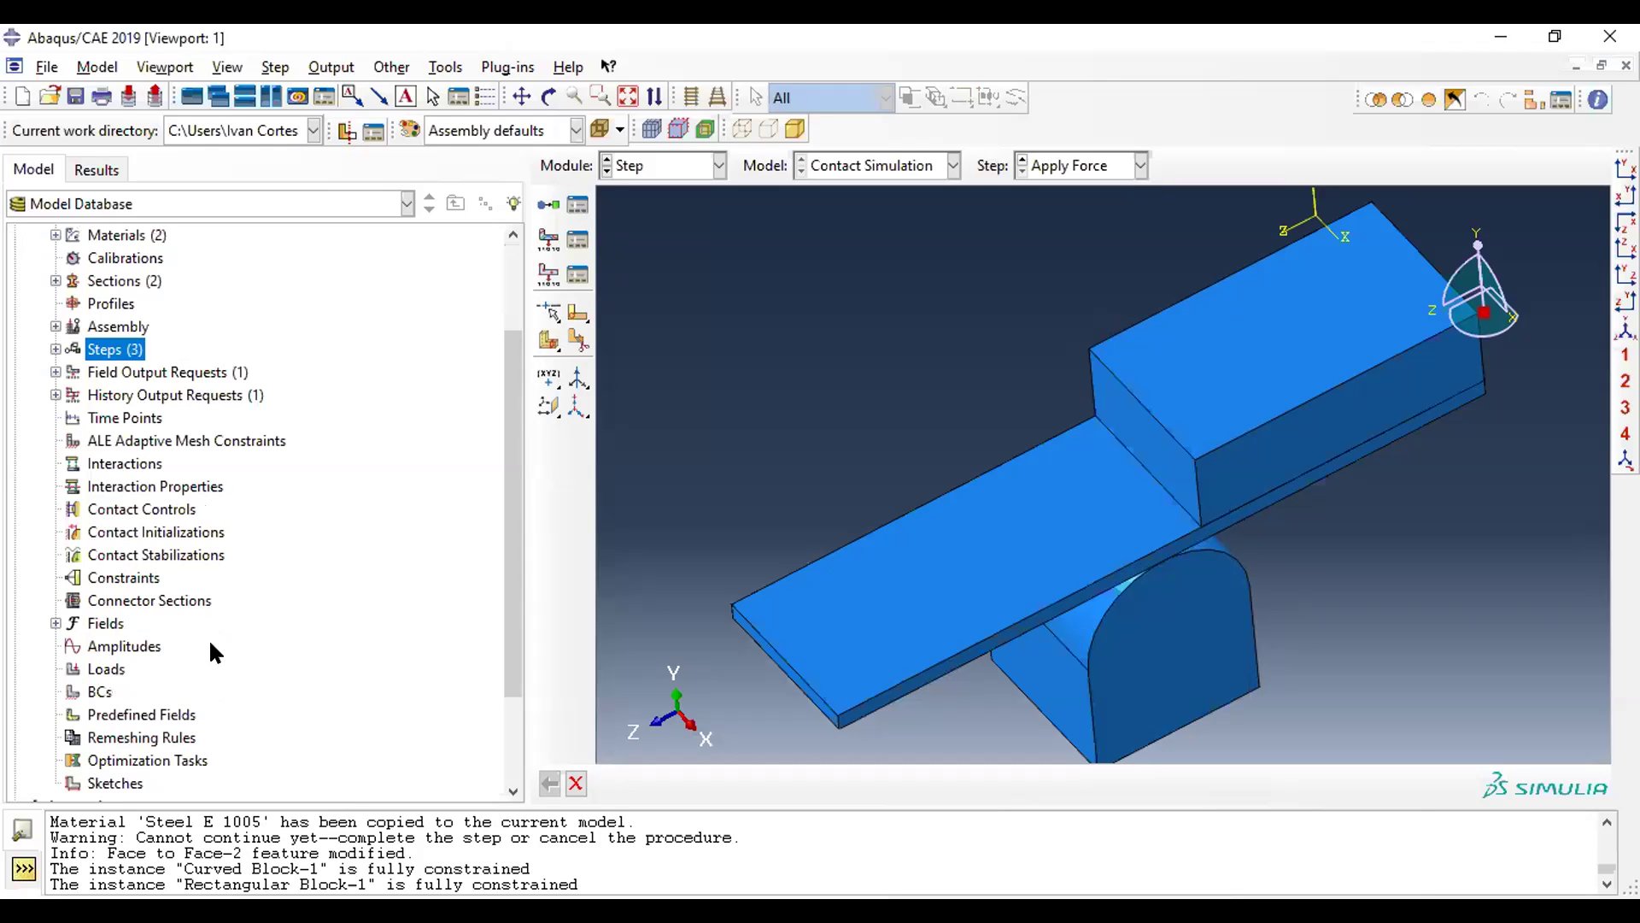
click(163, 488)
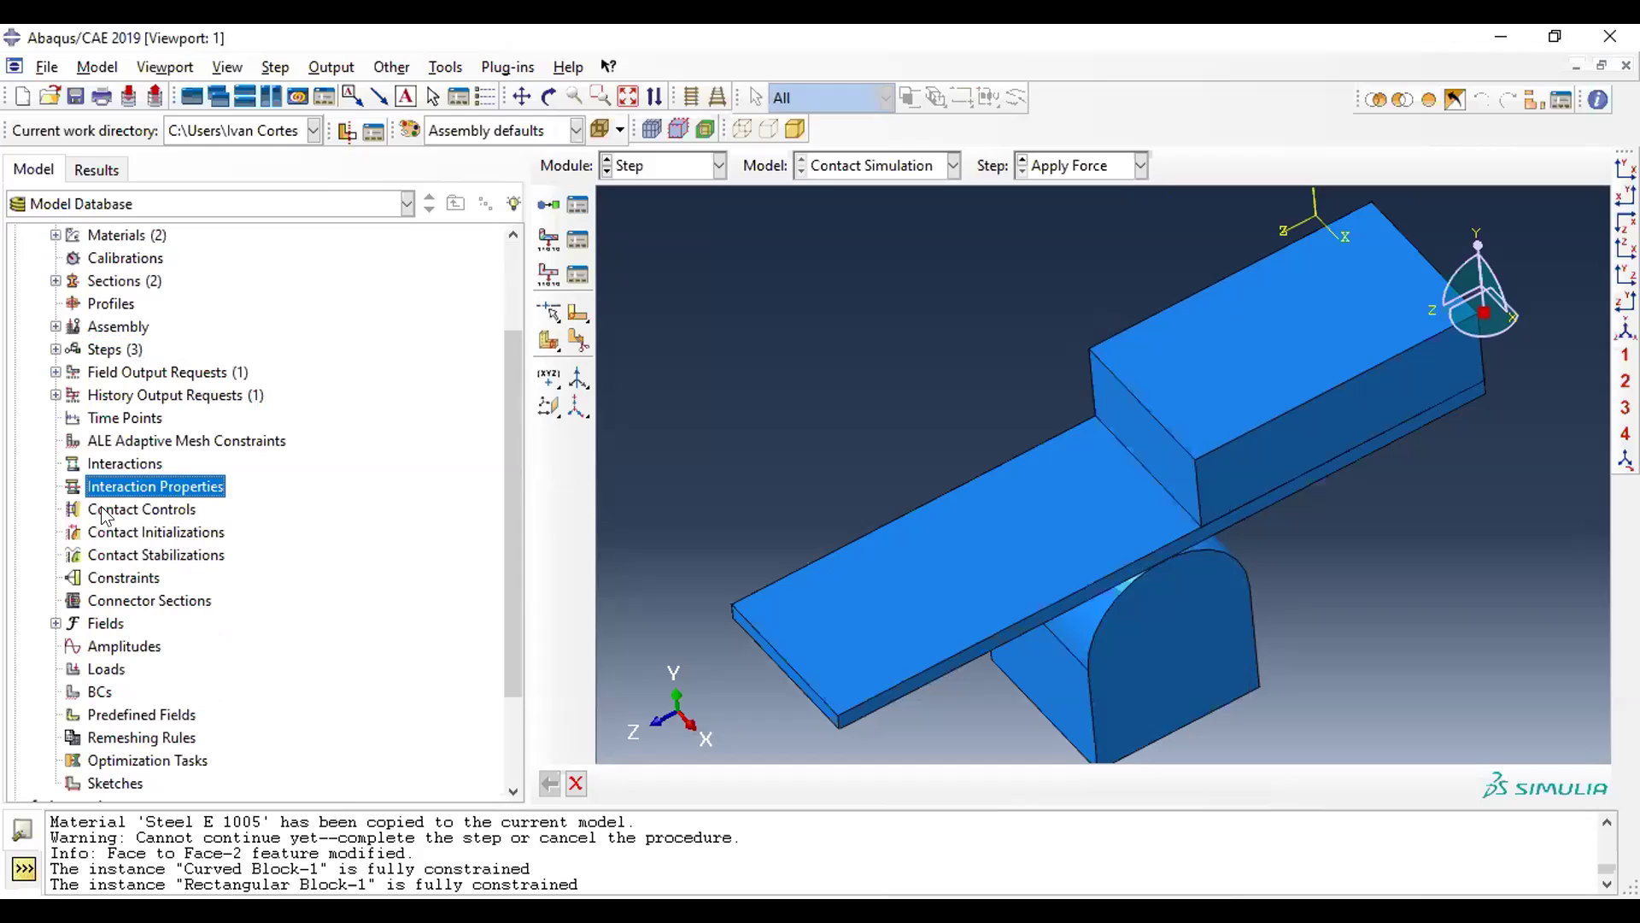
double_click(199, 487)
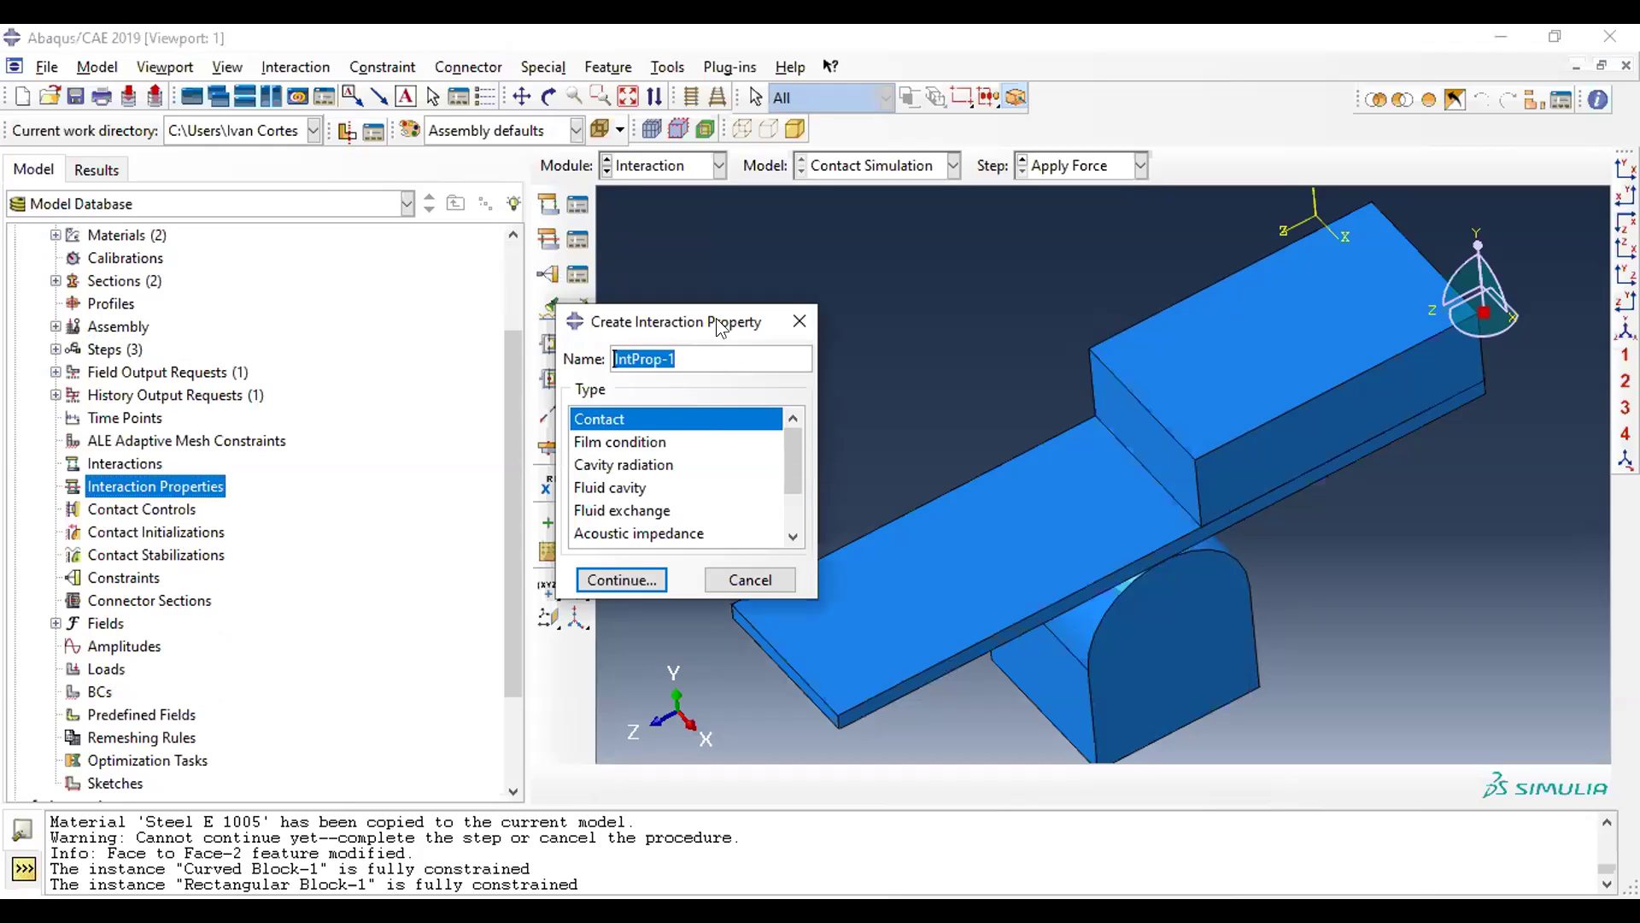
drag(719, 327, 527, 271)
click(549, 96)
mouse_move(1123, 598)
mouse_down()
mouse_move(1132, 557)
mouse_move(1130, 616)
mouse_move(1102, 629)
mouse_move(1111, 595)
mouse_up()
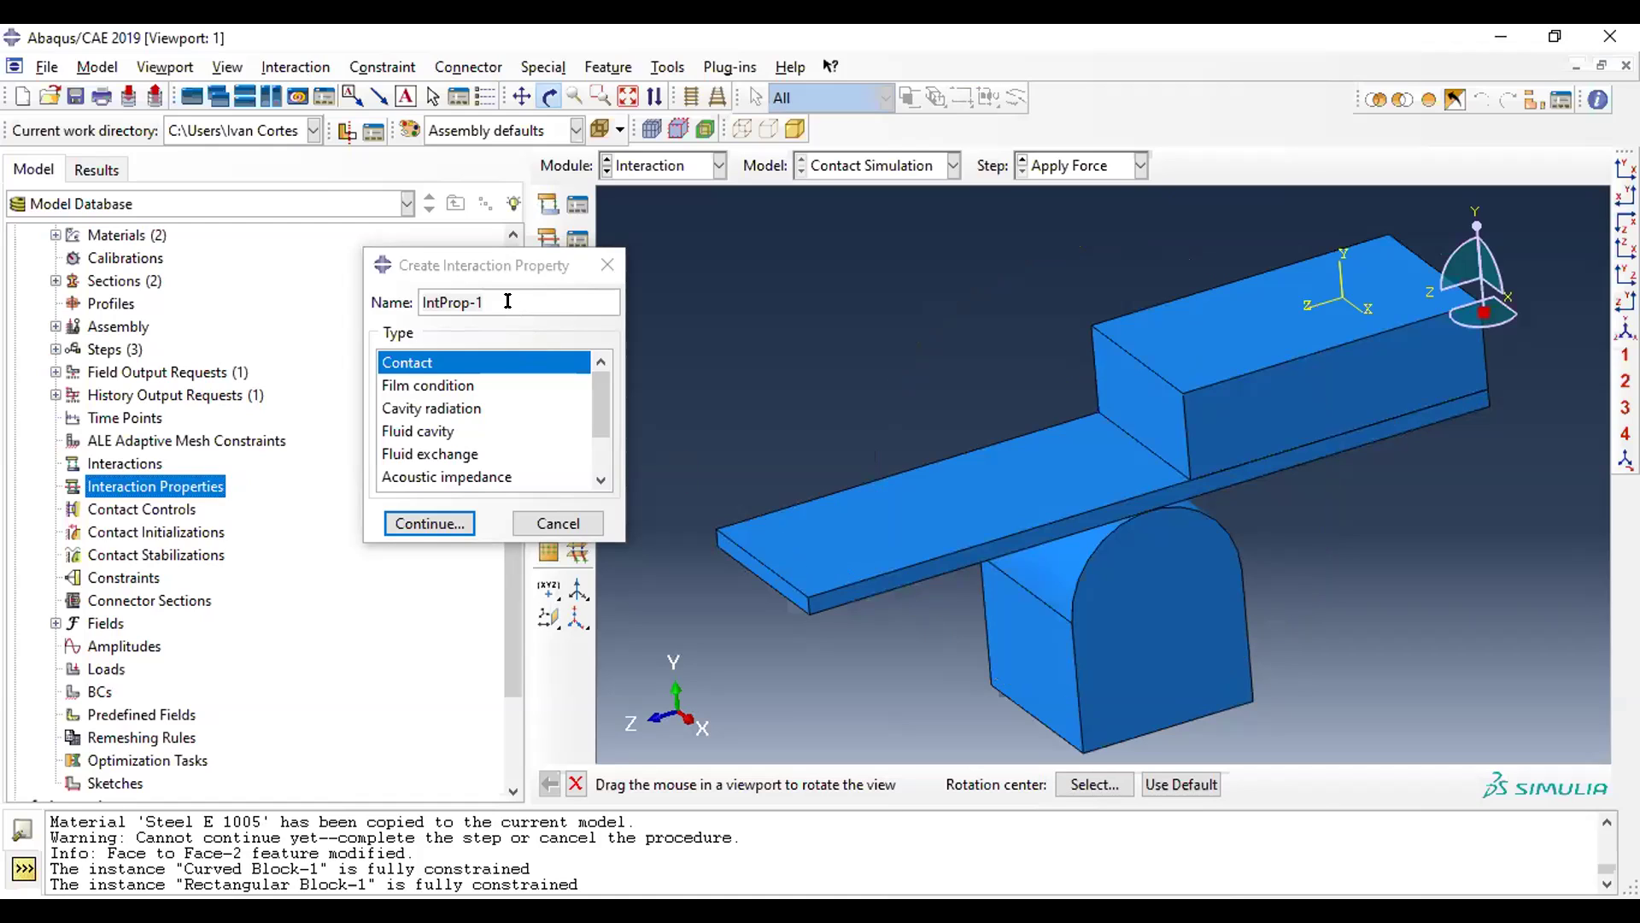
click(373, 305)
text(Friconless)
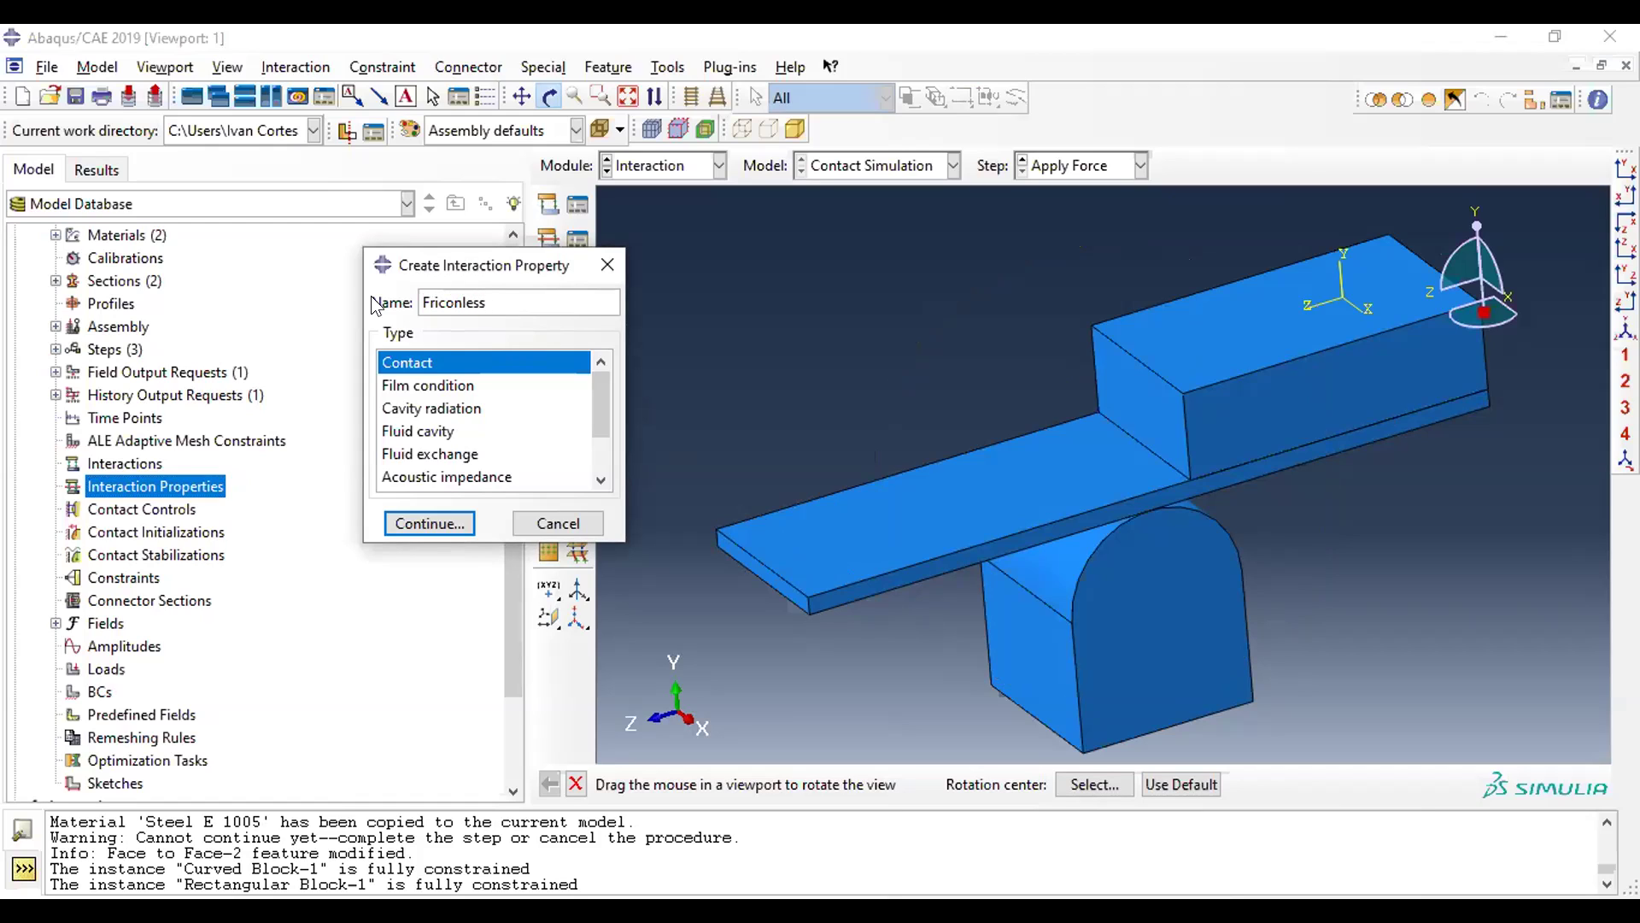
click(433, 518)
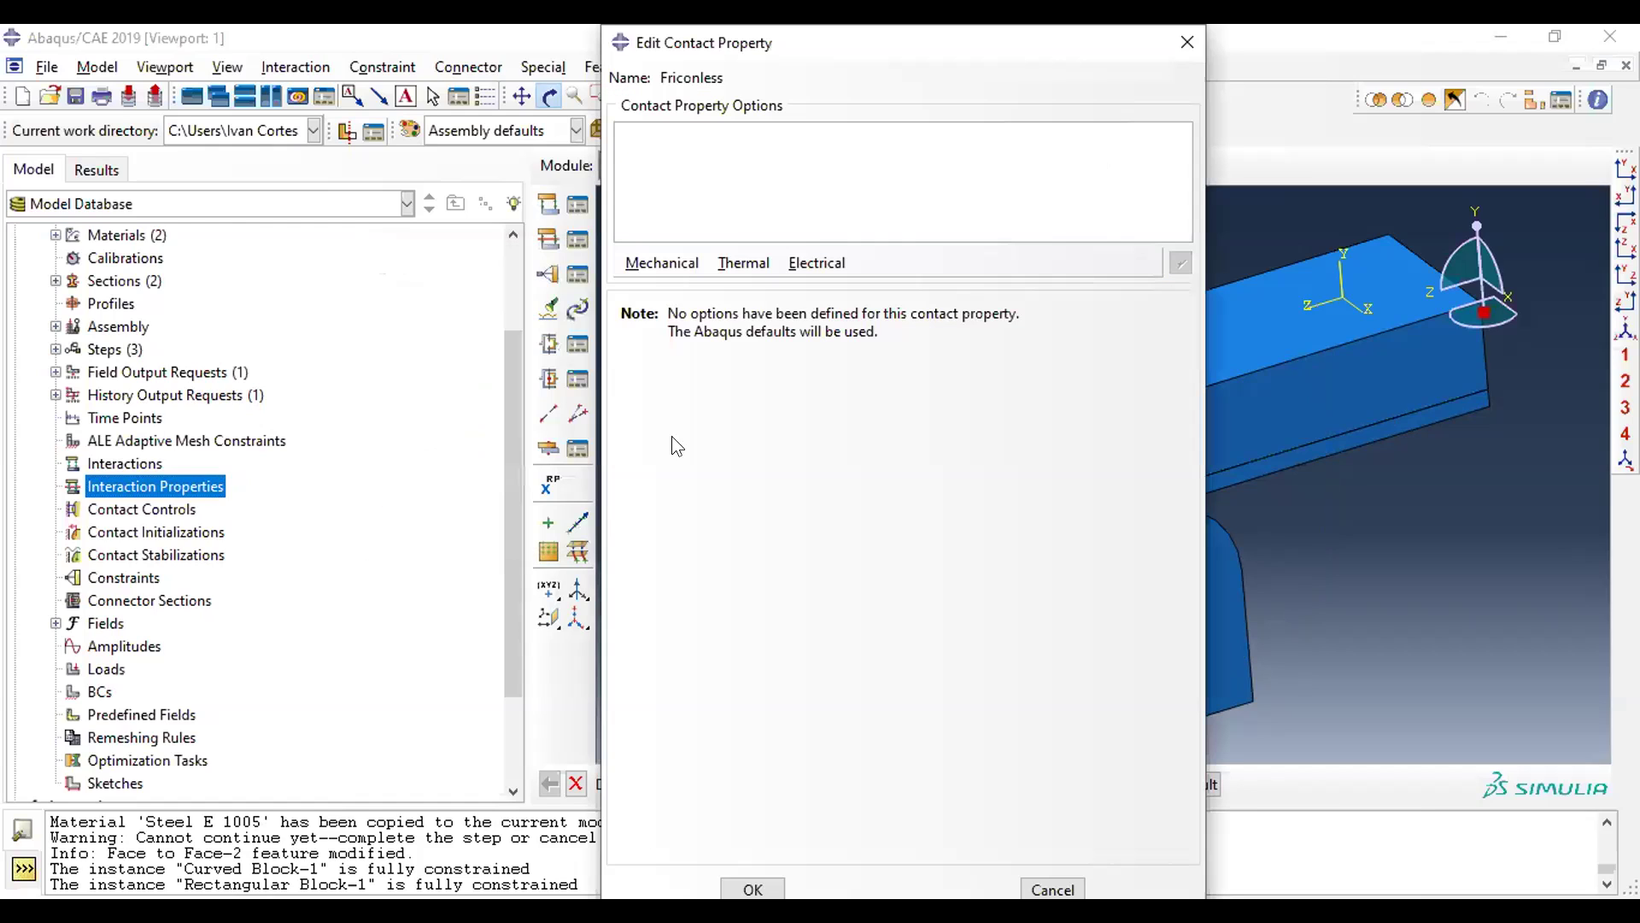
- Add mechanical Tangential Behavior with the Frictionless formulation to the Friconless property and accept it
click(680, 266)
click(671, 282)
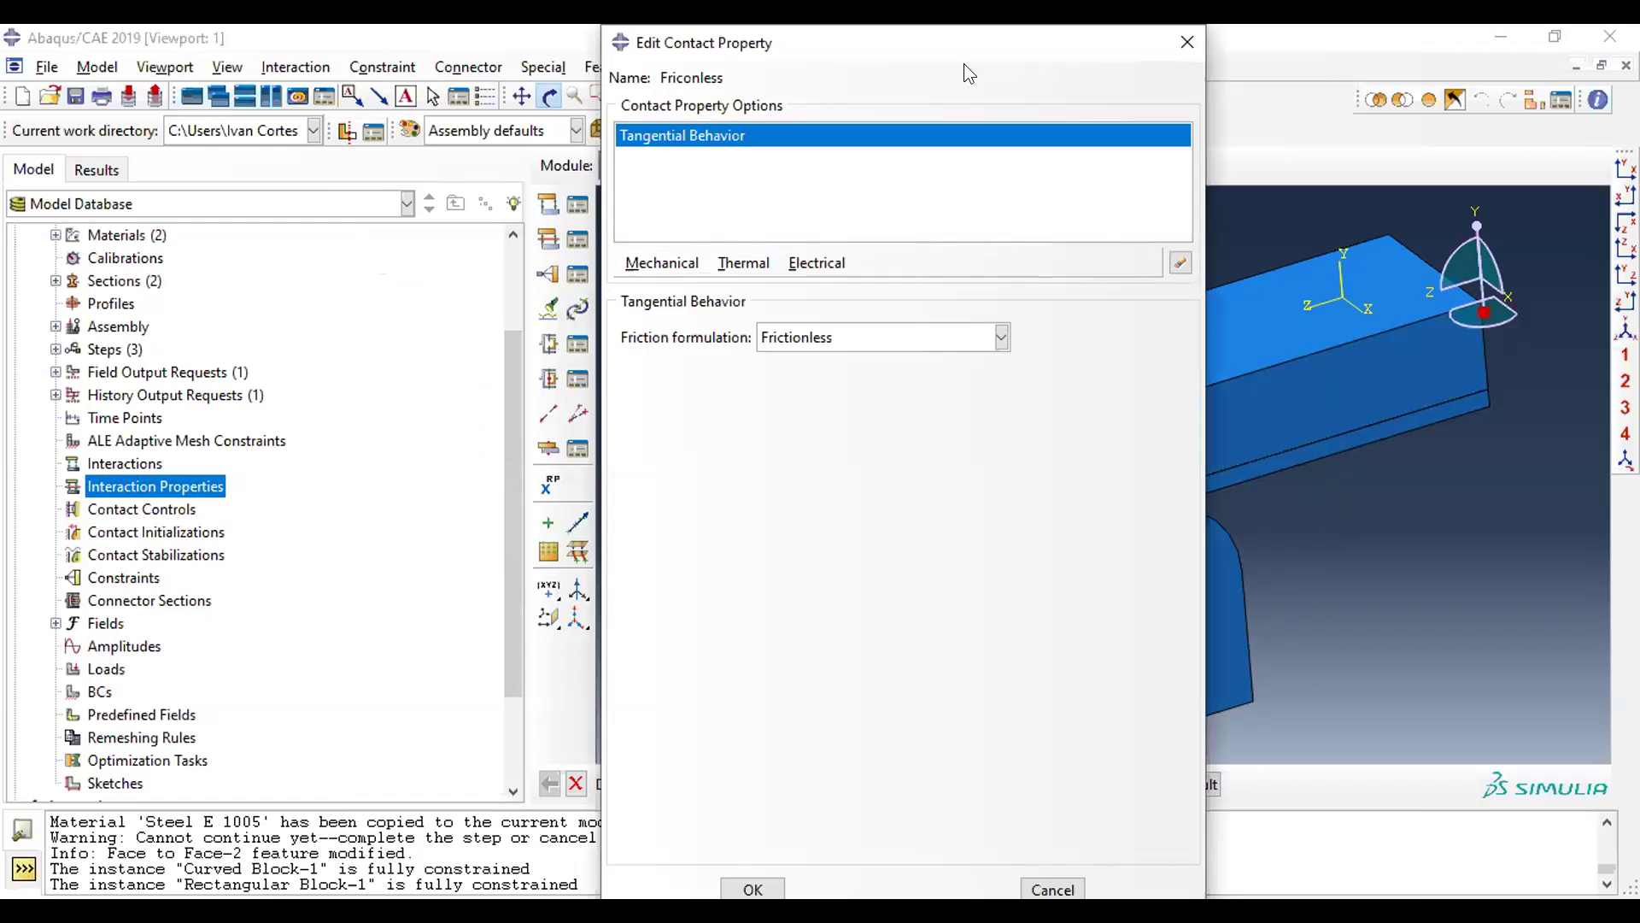
drag(964, 63, 1000, 64)
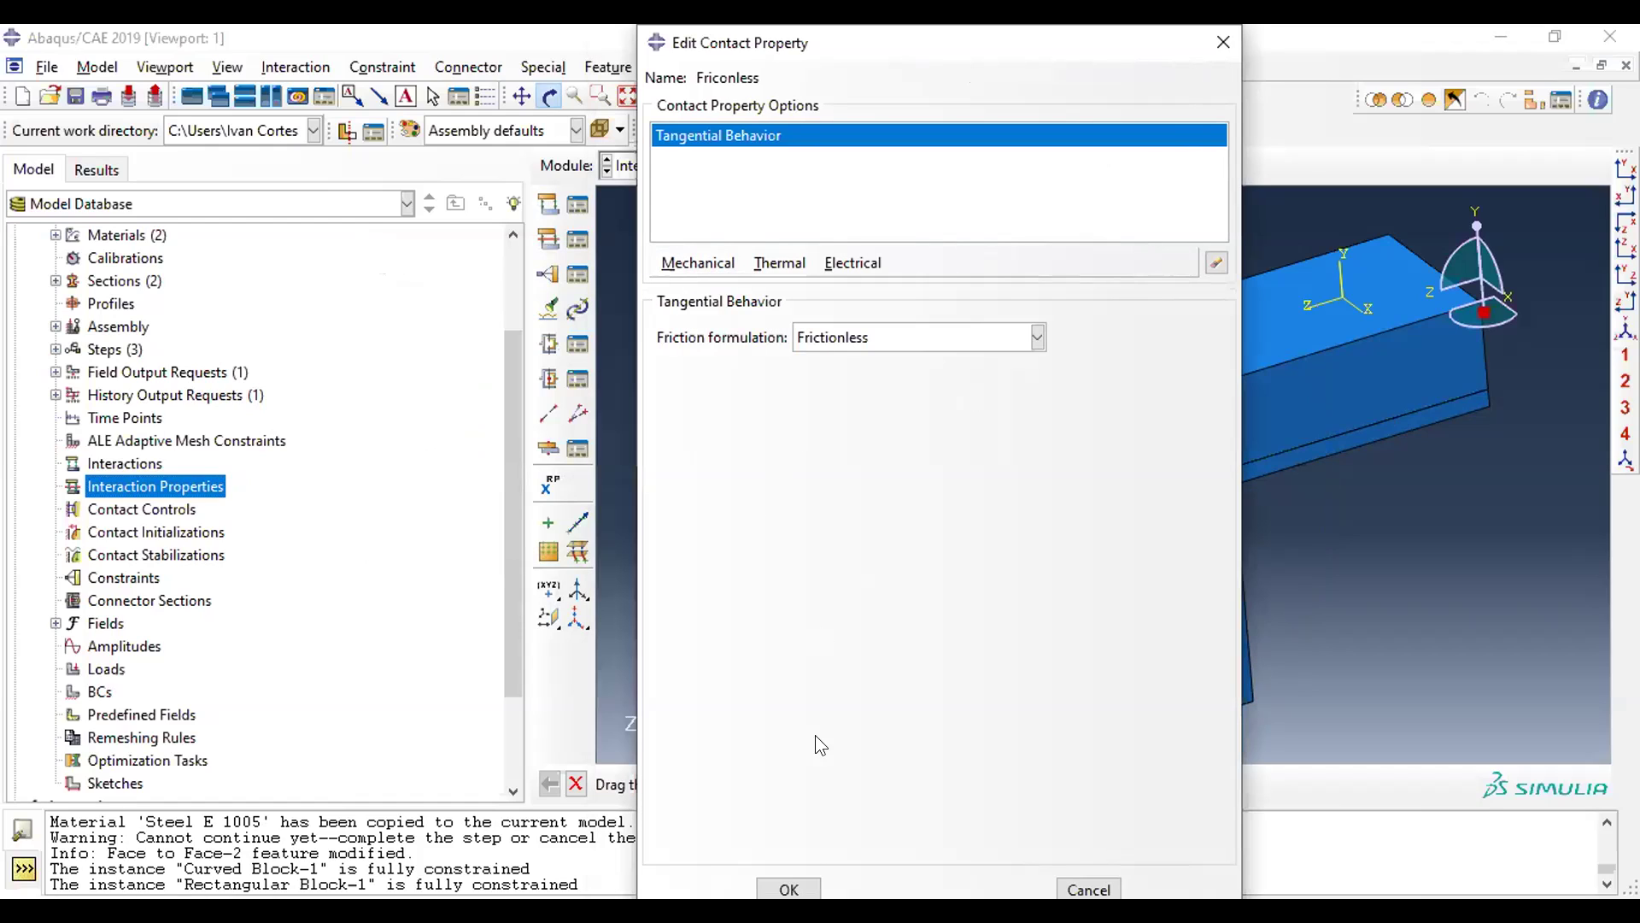
click(787, 889)
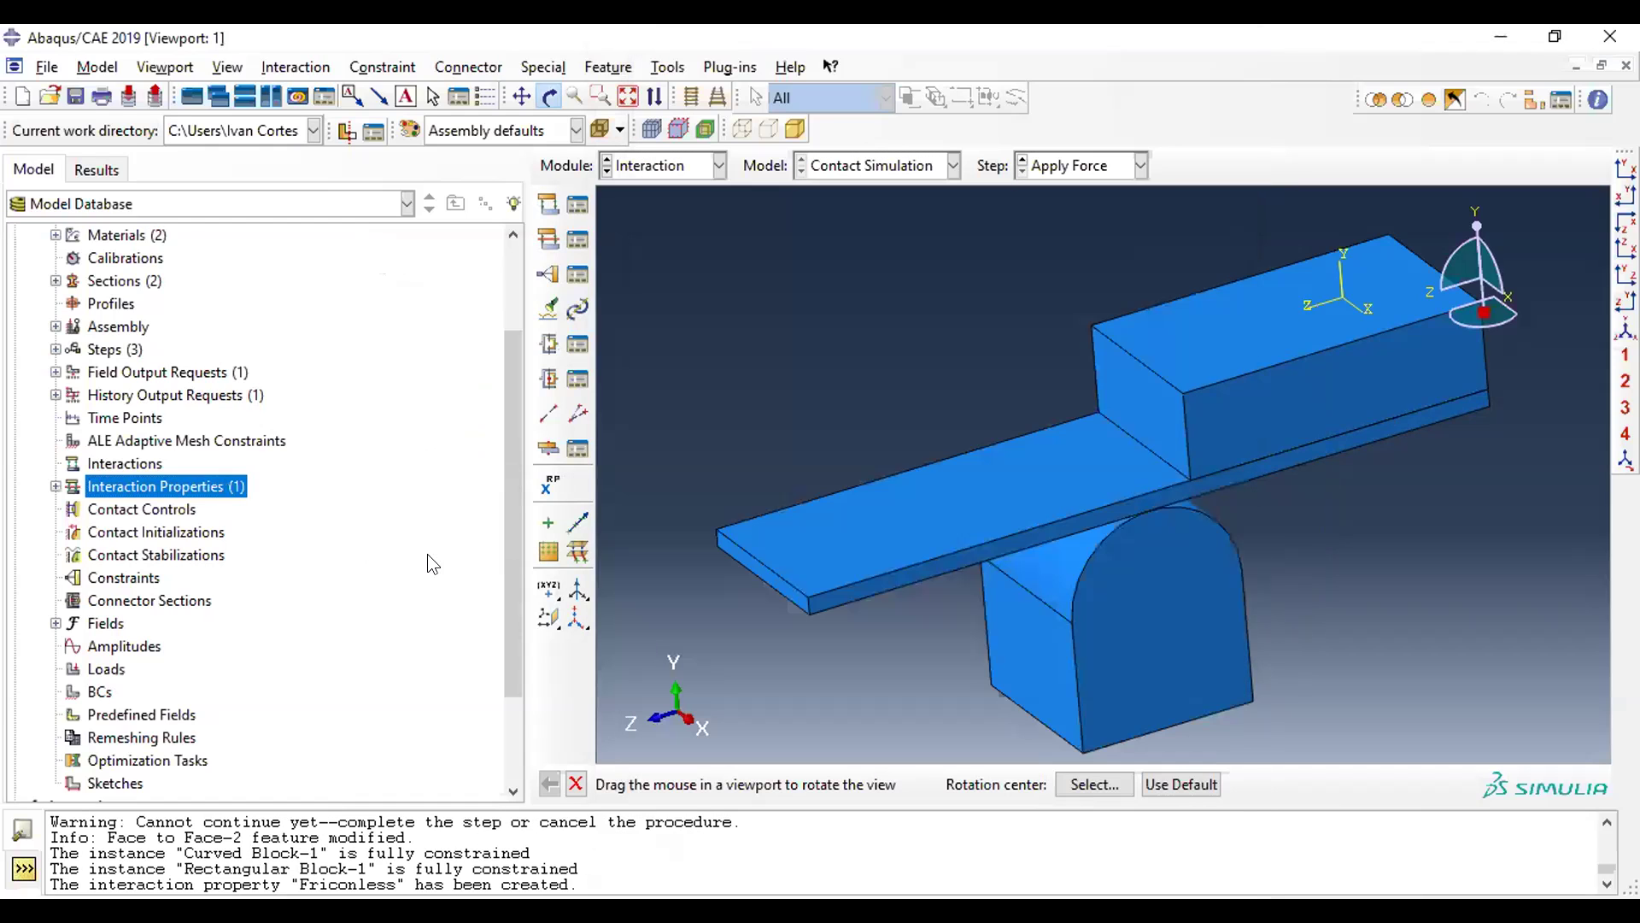
- Create a second interaction property of type Contact named Frictional
double_click(194, 487)
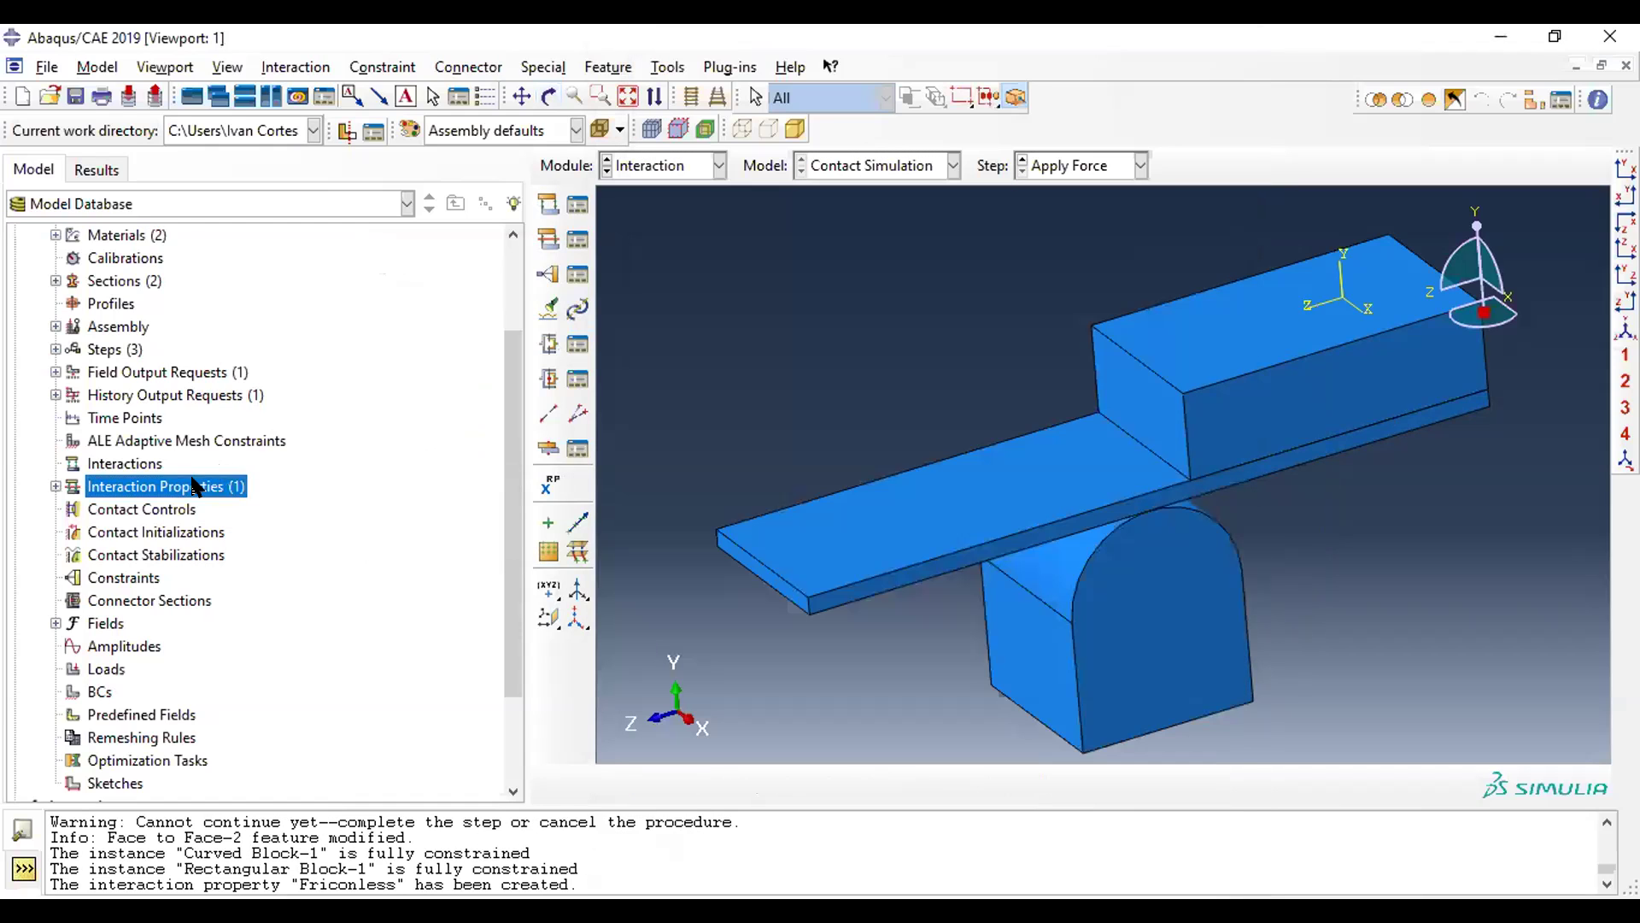
drag(538, 272, 797, 365)
text(Fric)
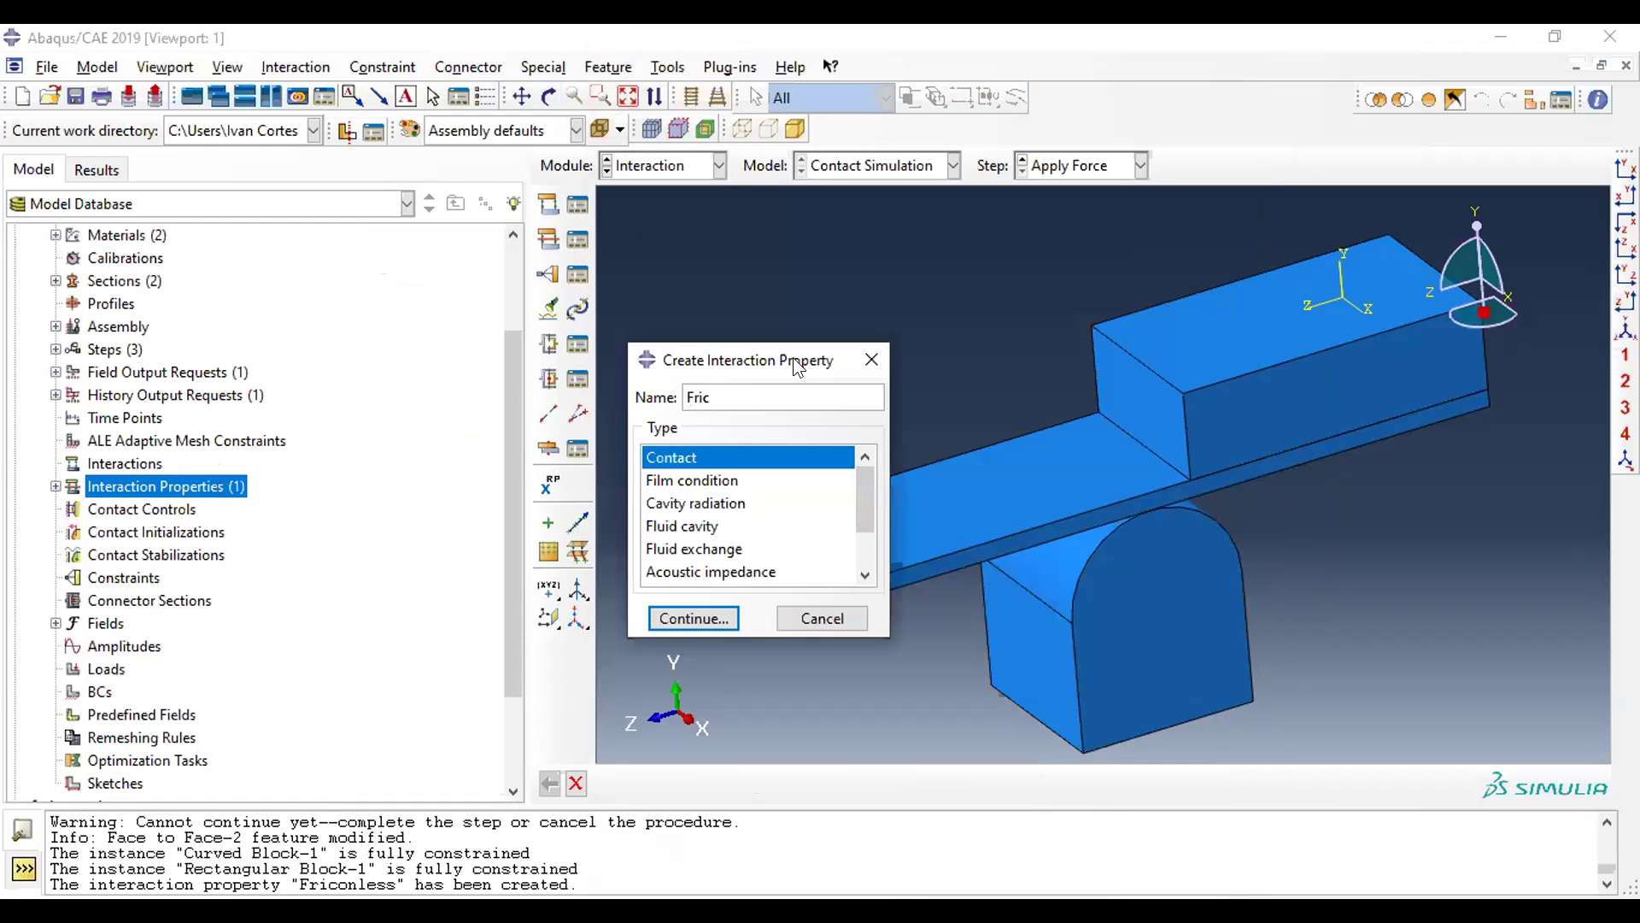
text(tional)
click(722, 618)
- Add mechanical Tangential Behavior to the Frictional property with the Penalty friction formulation
click(696, 261)
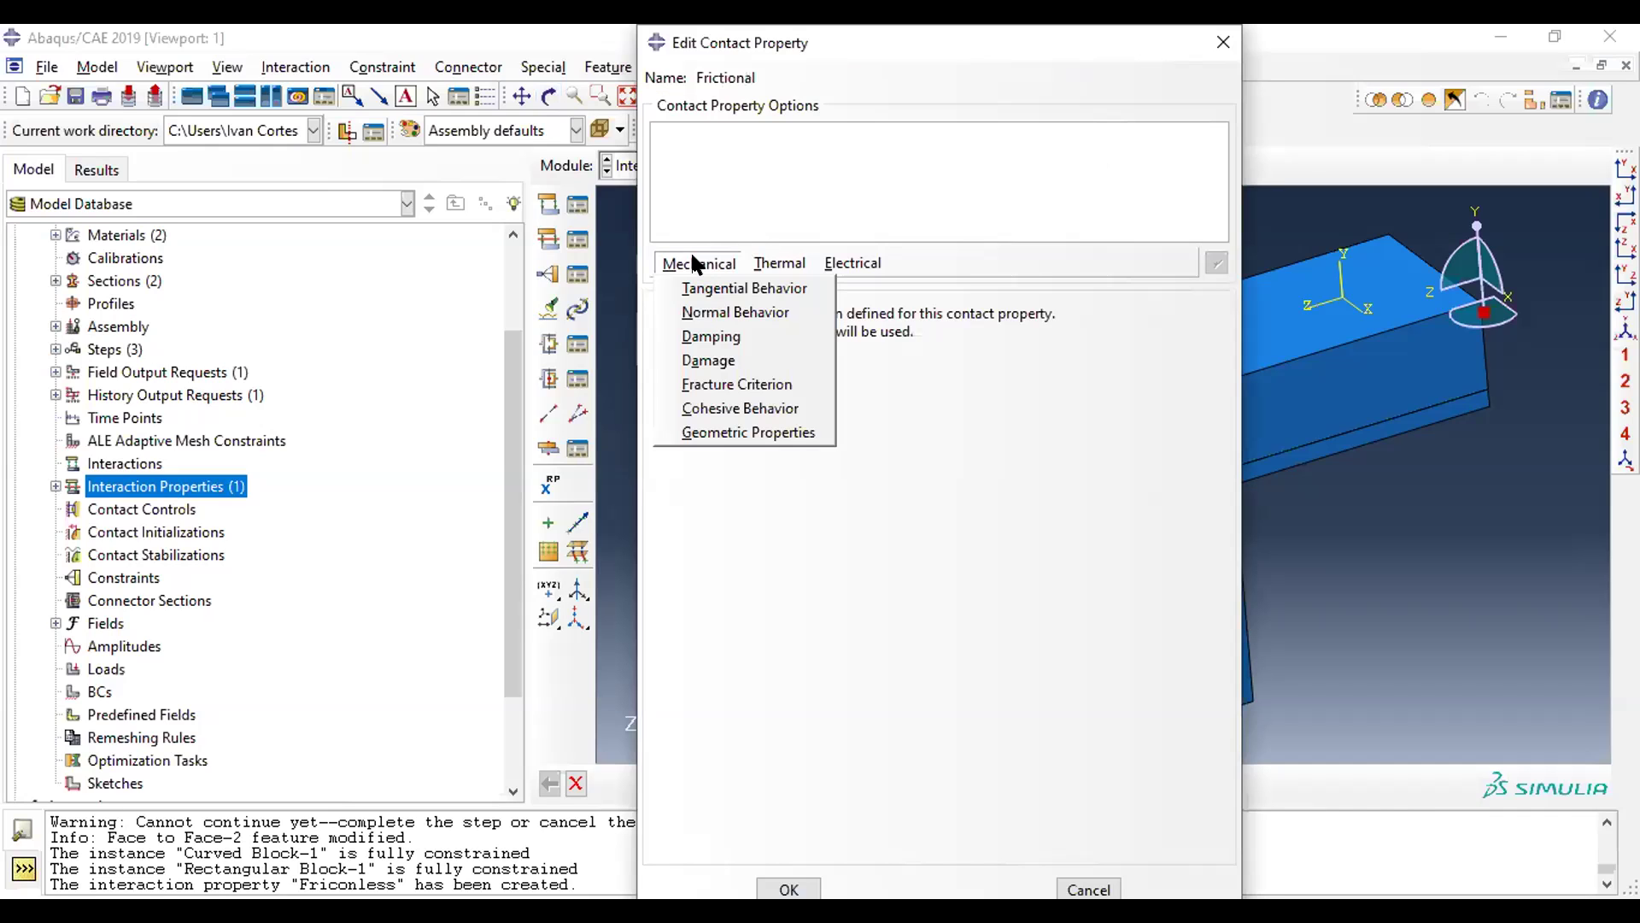
click(700, 284)
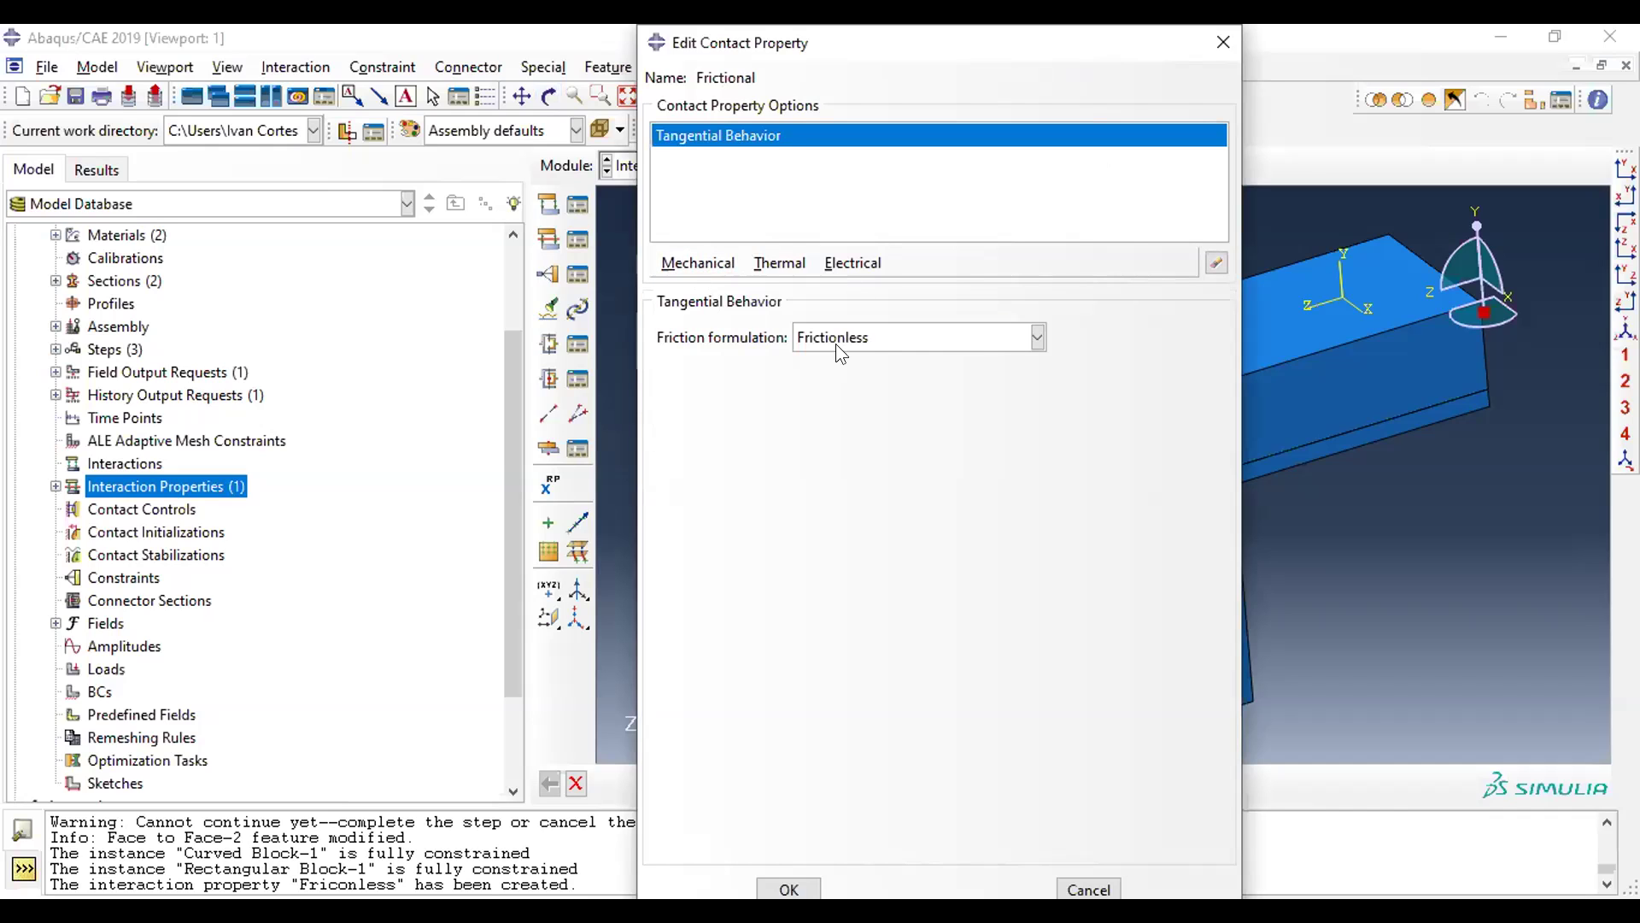
click(1036, 339)
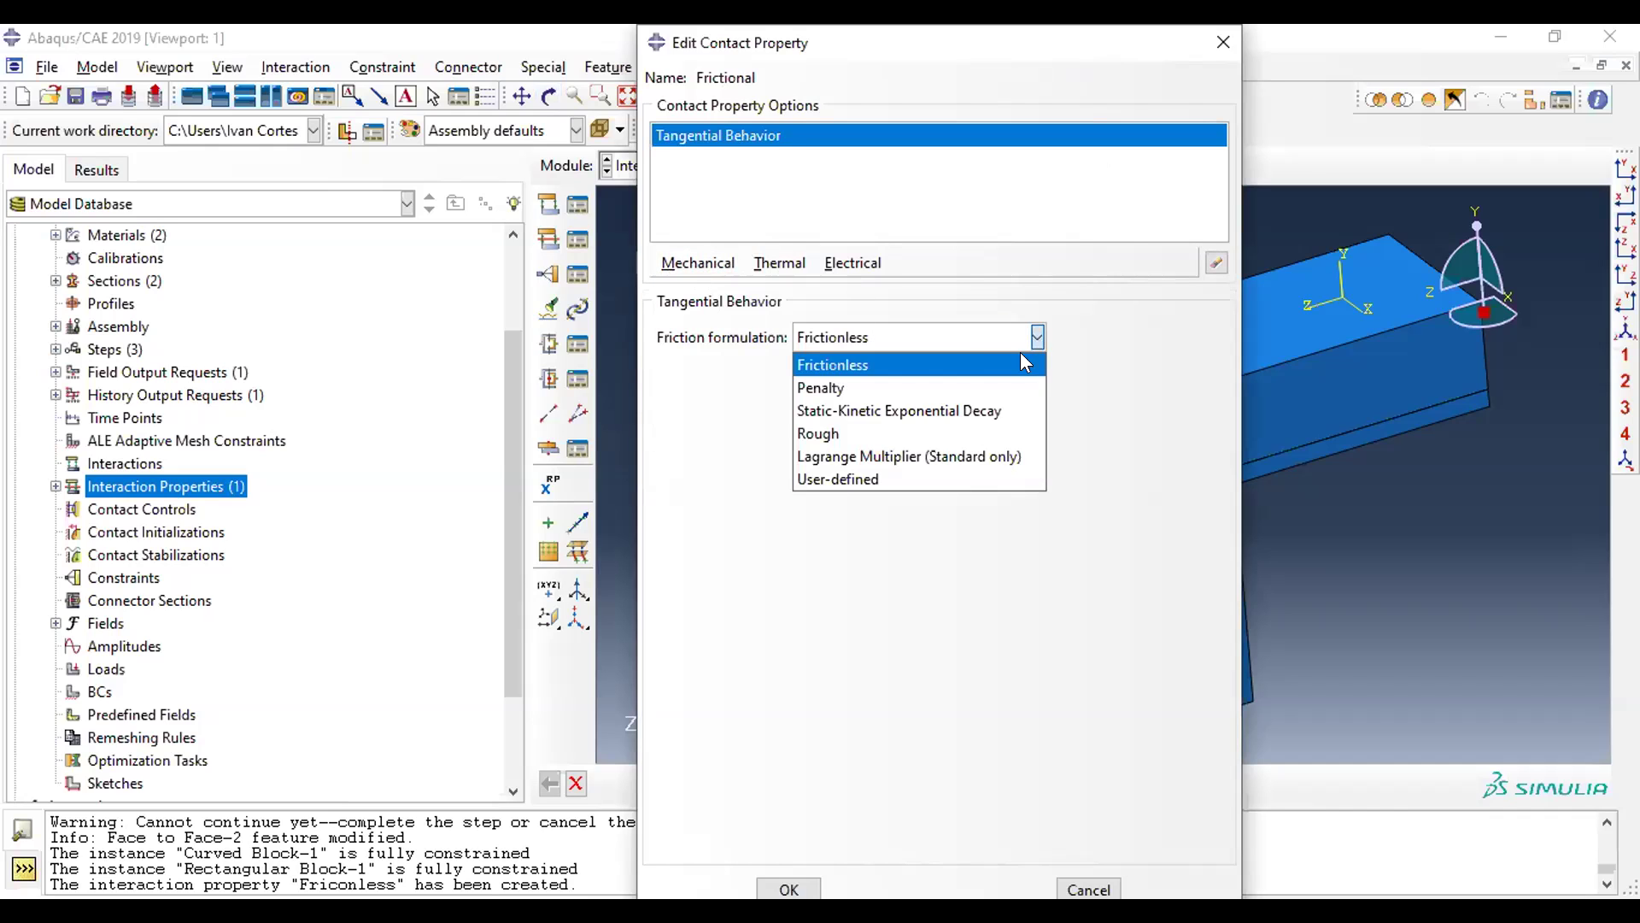
click(967, 377)
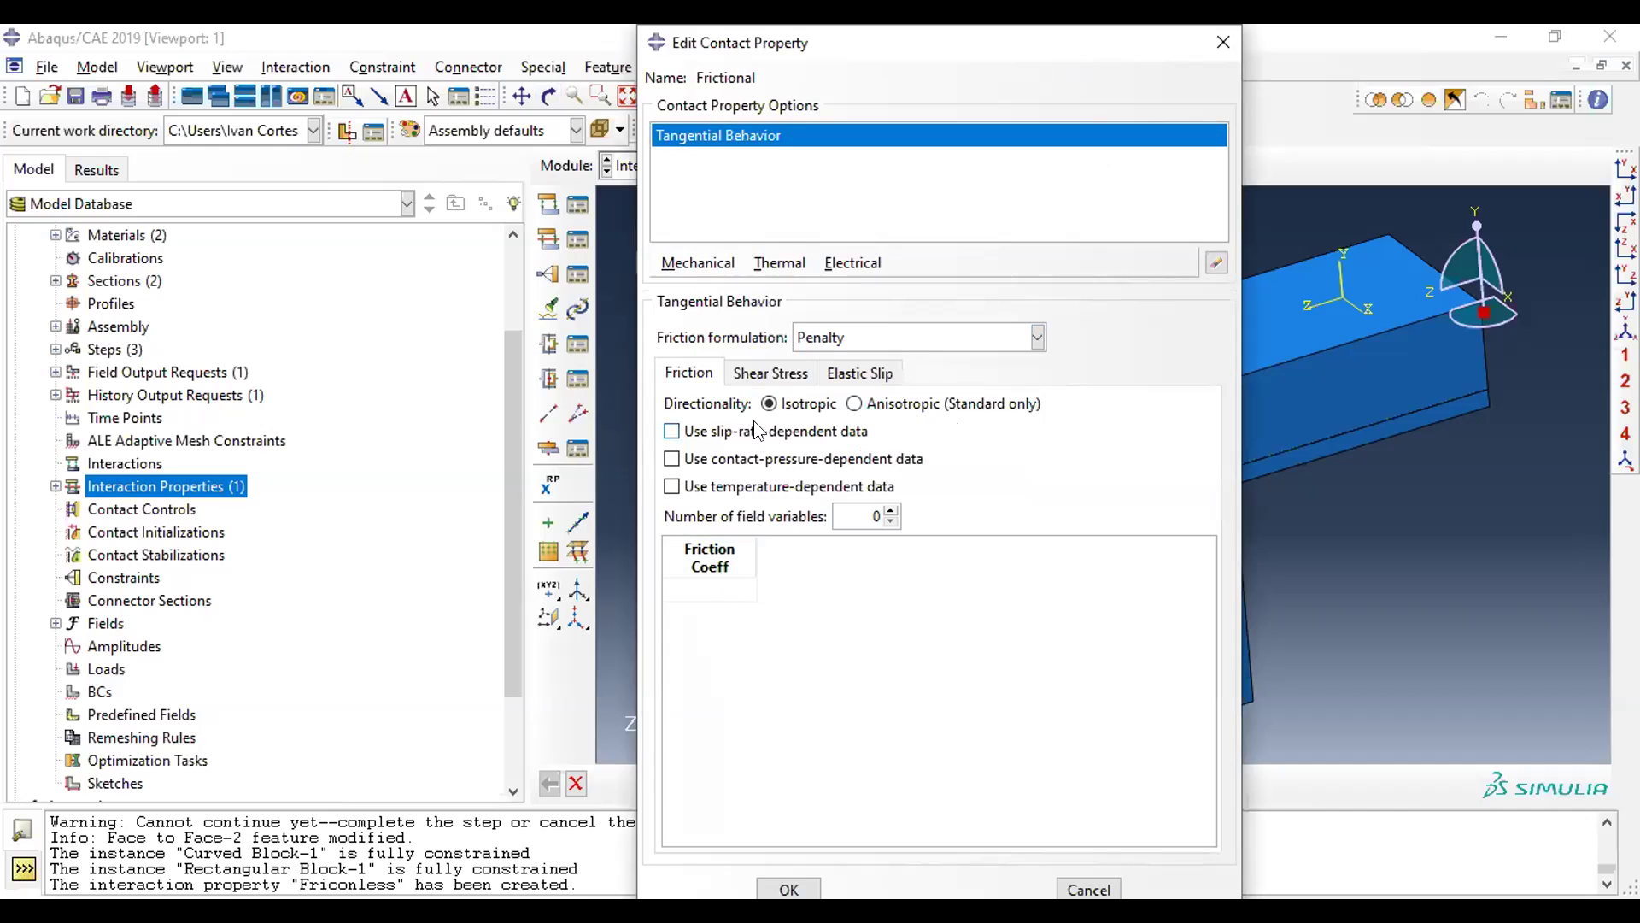
- Examine the Friction, Shear Stress and Elastic Slip settings of the Penalty formulation
click(767, 374)
click(841, 373)
click(803, 373)
click(696, 374)
click(769, 373)
click(855, 374)
click(803, 374)
click(681, 373)
click(769, 374)
click(858, 373)
click(773, 373)
click(705, 373)
- Set the Frictional property's friction coefficient to 0.1 with no pressure or temperature dependence, and accept the property
click(709, 589)
text(0.1)
click(671, 459)
click(671, 486)
click(671, 486)
click(672, 459)
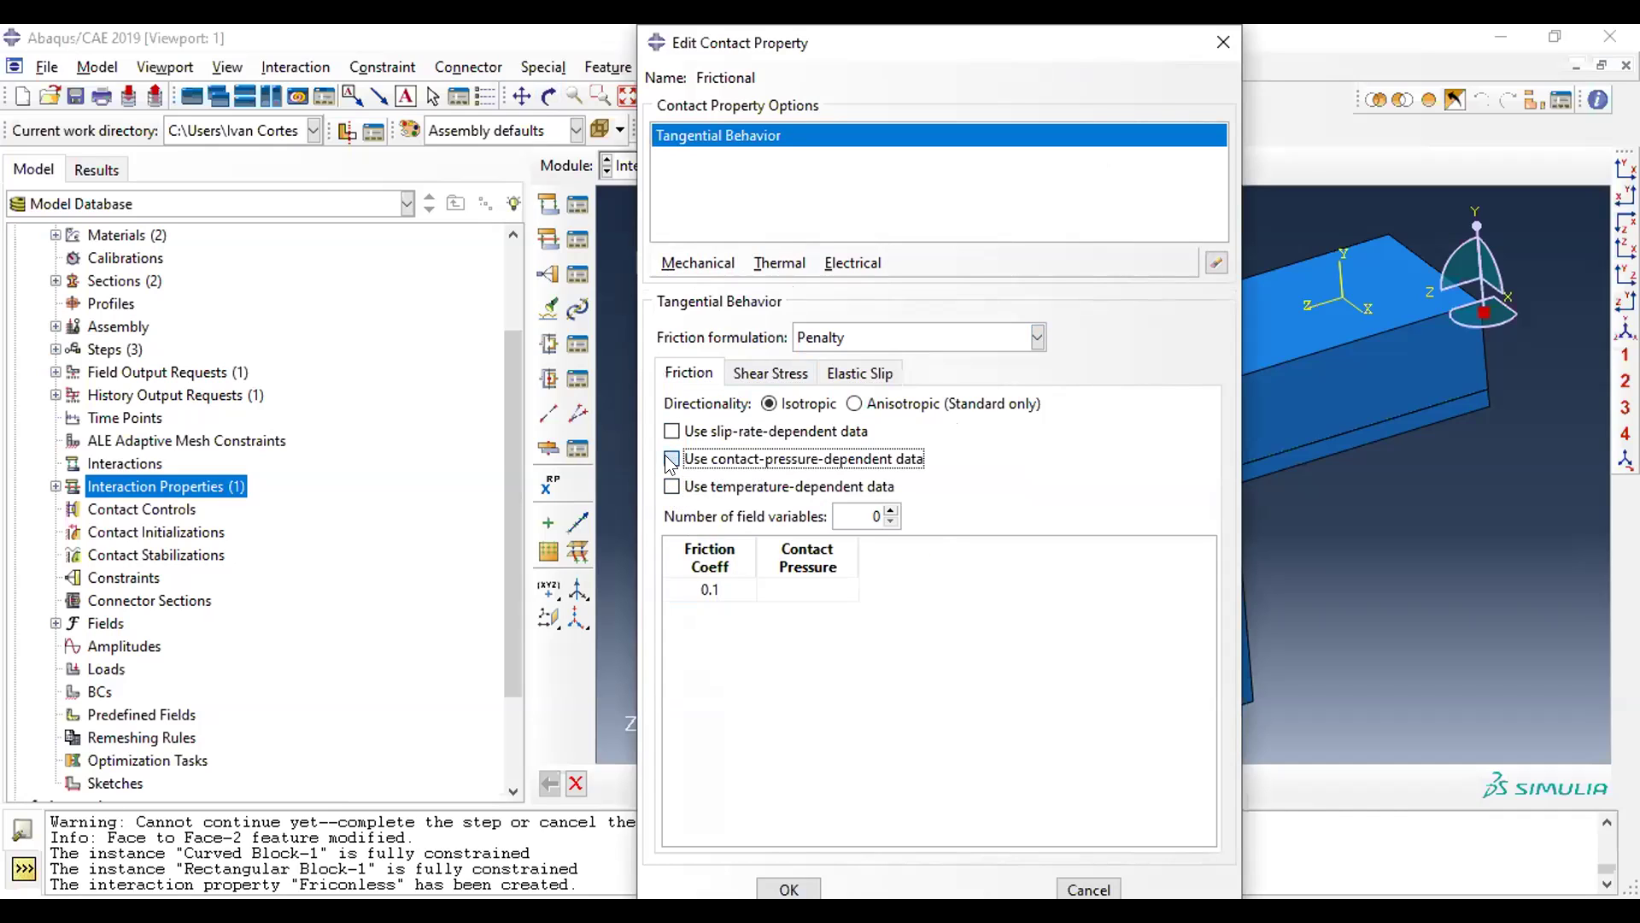
click(756, 372)
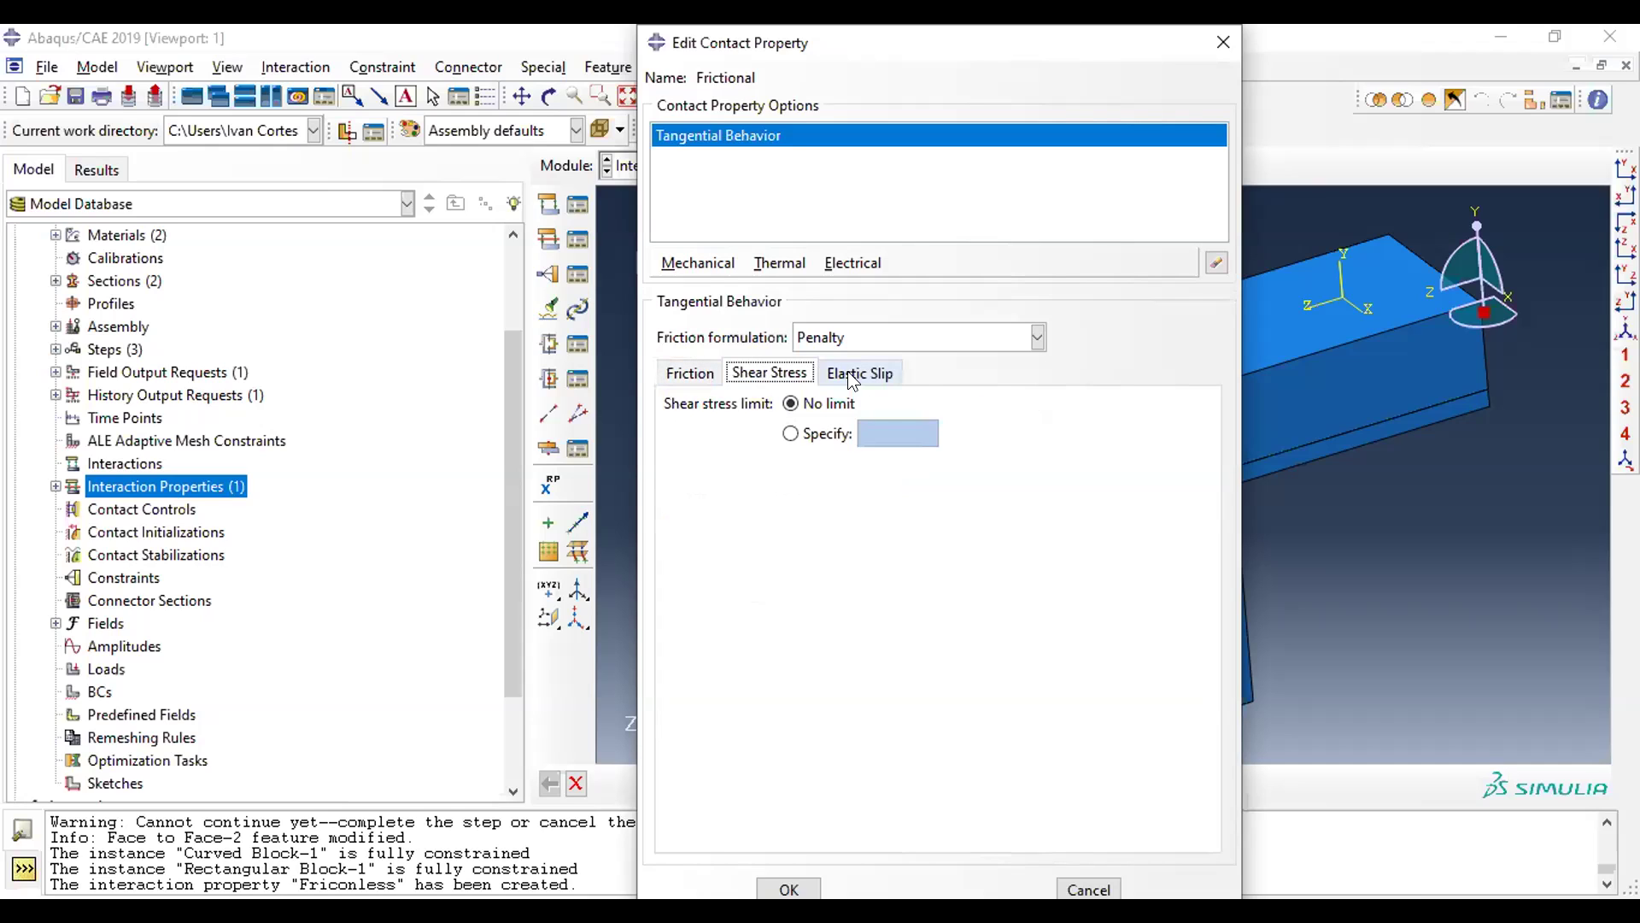
click(852, 376)
click(760, 373)
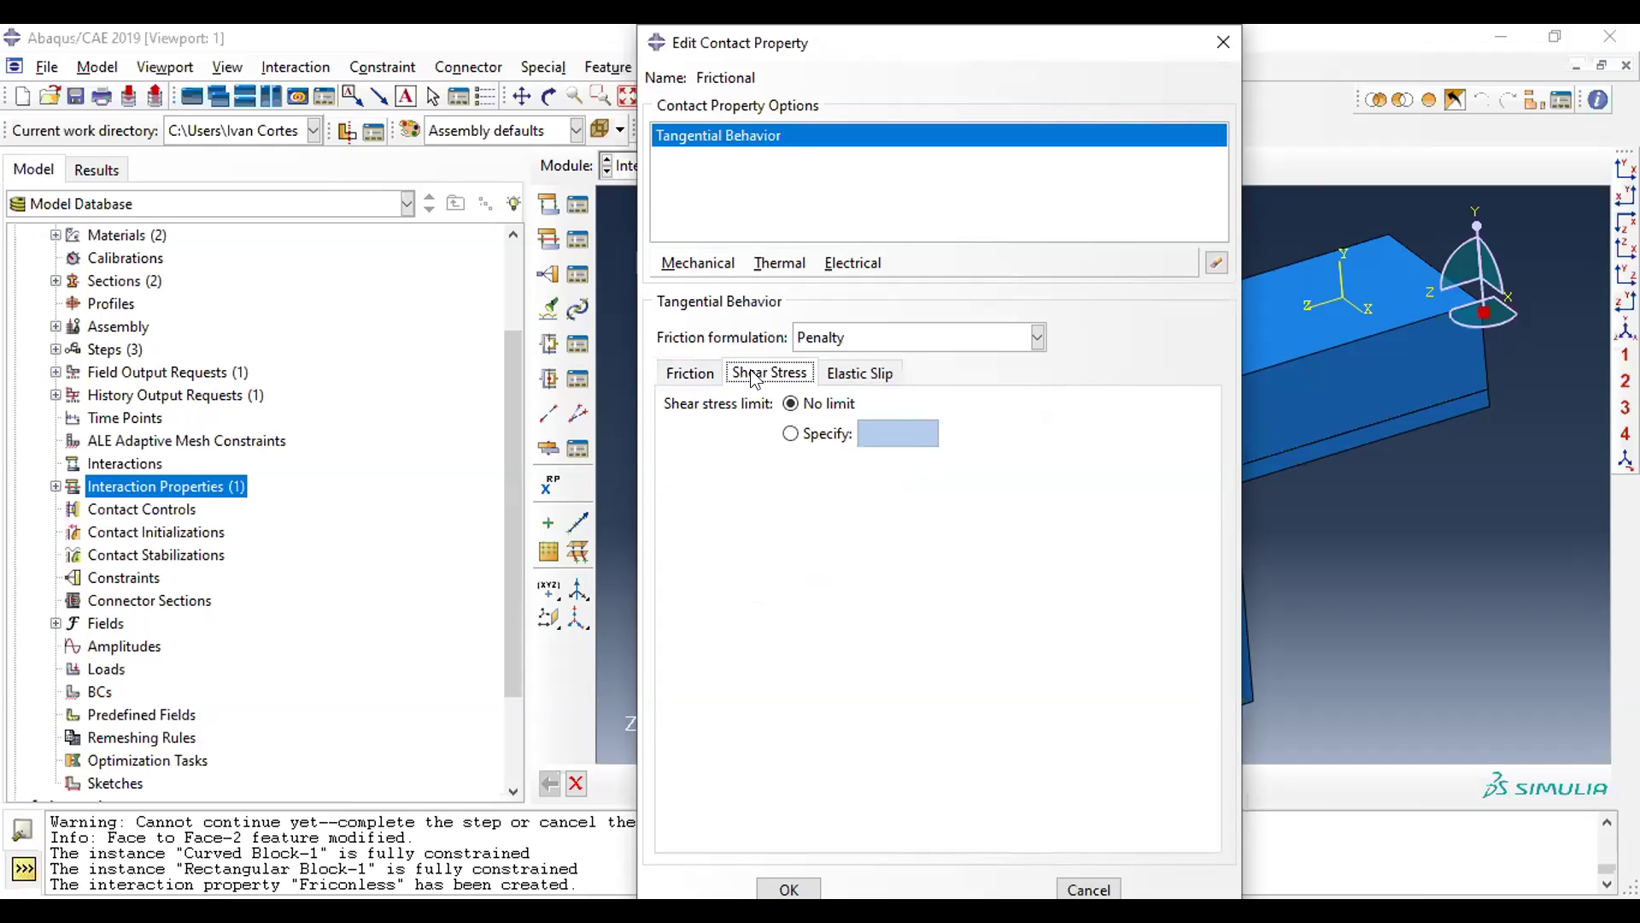
click(699, 378)
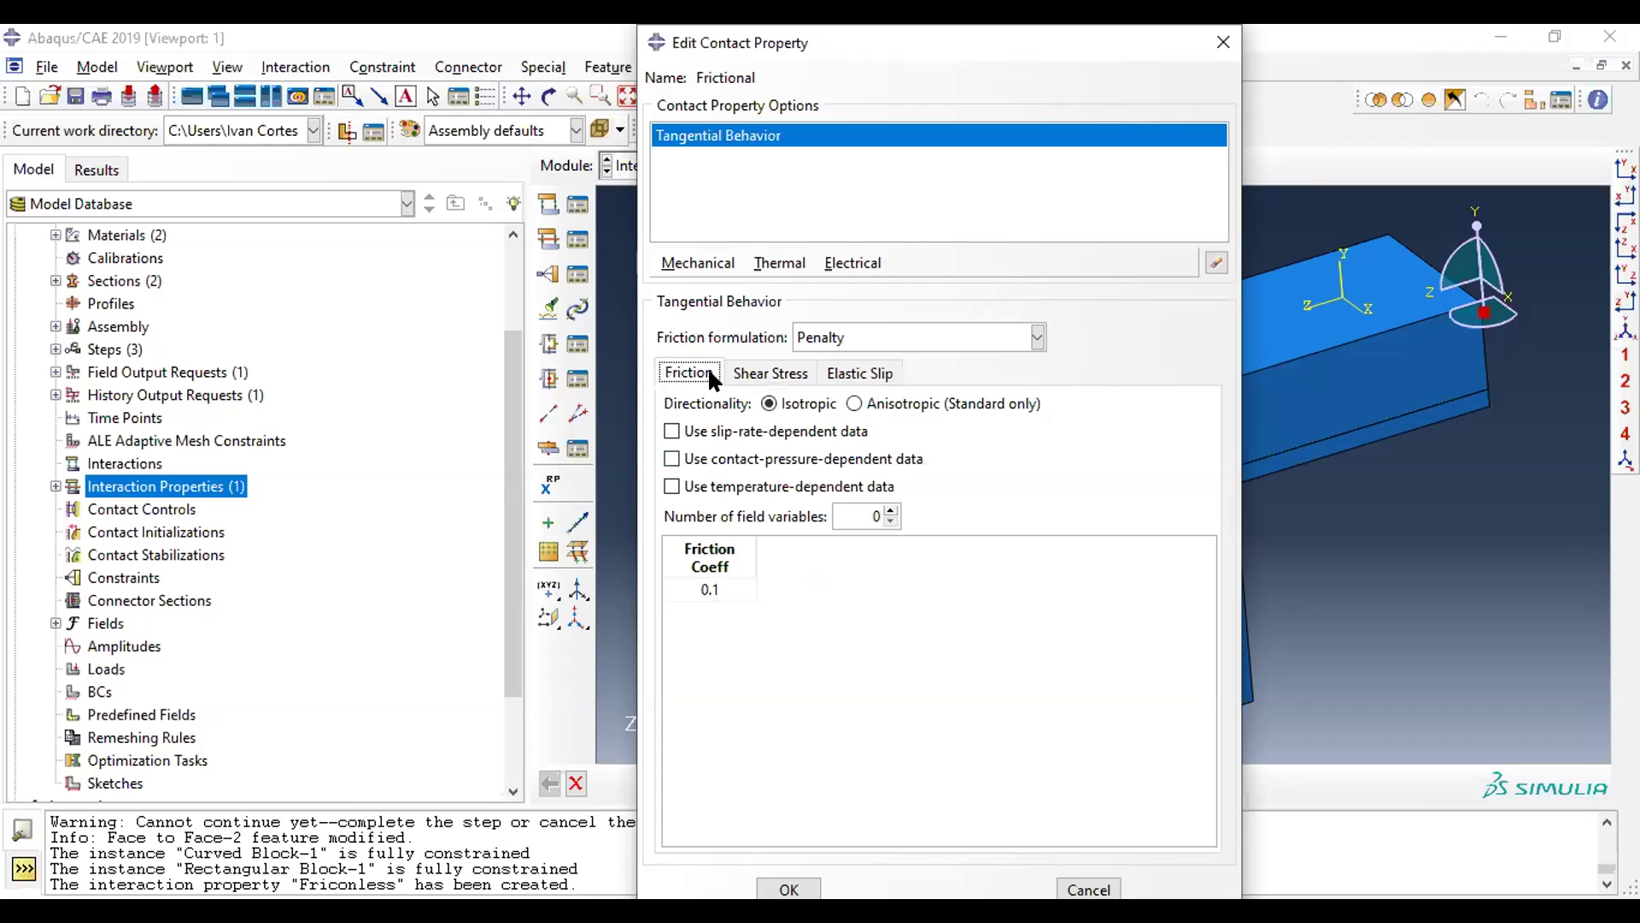
click(788, 888)
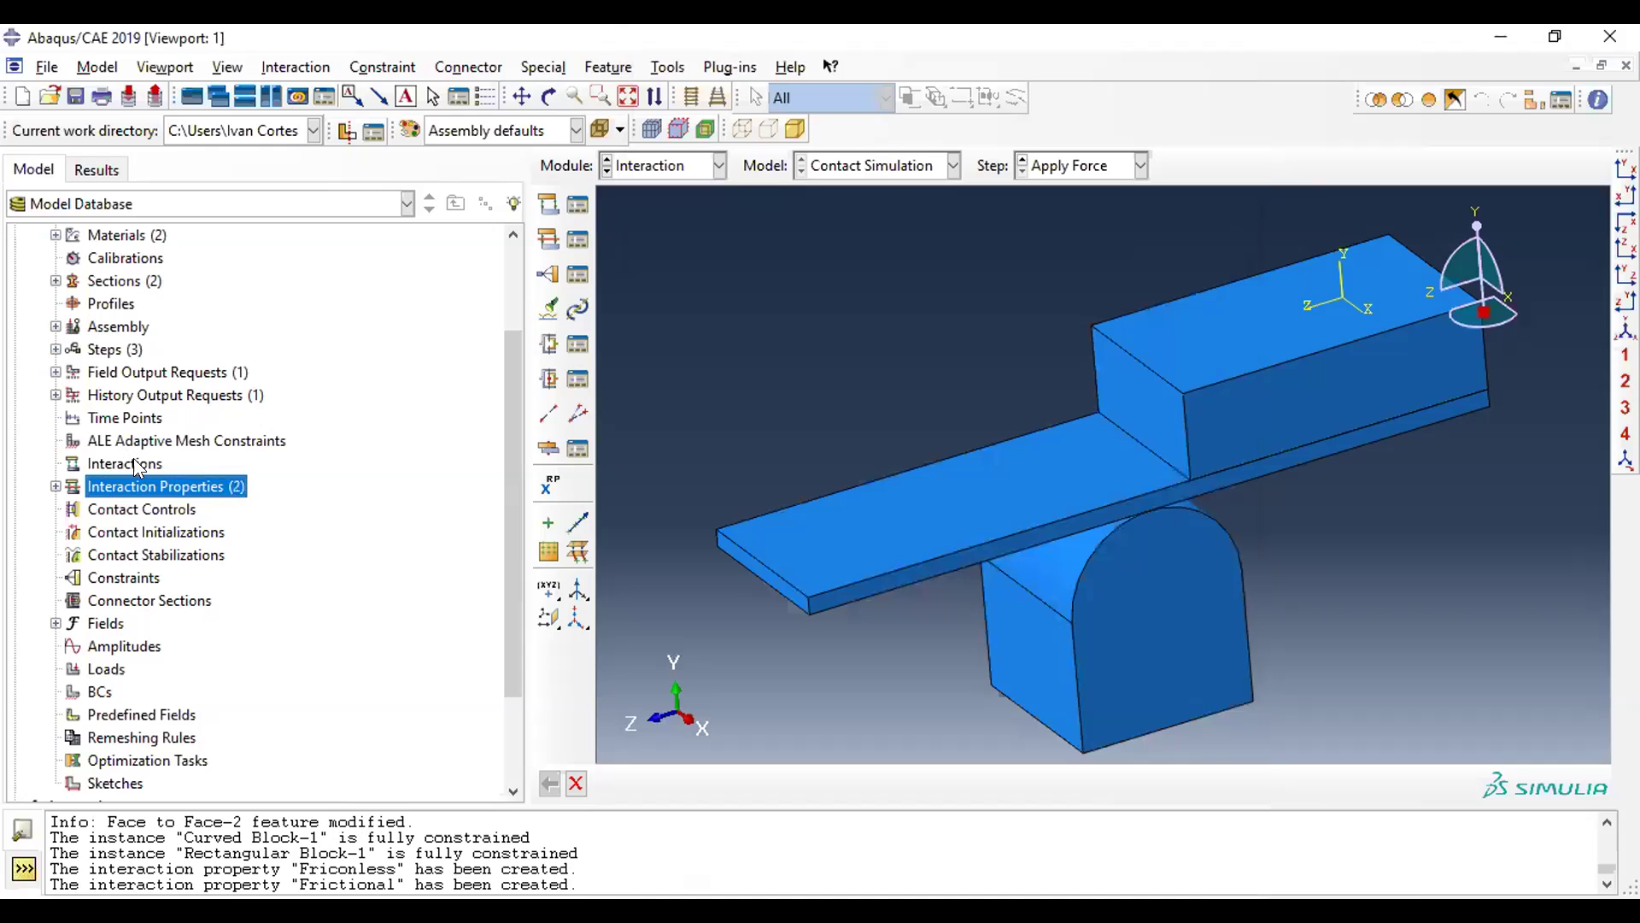
click(133, 466)
double_click(133, 465)
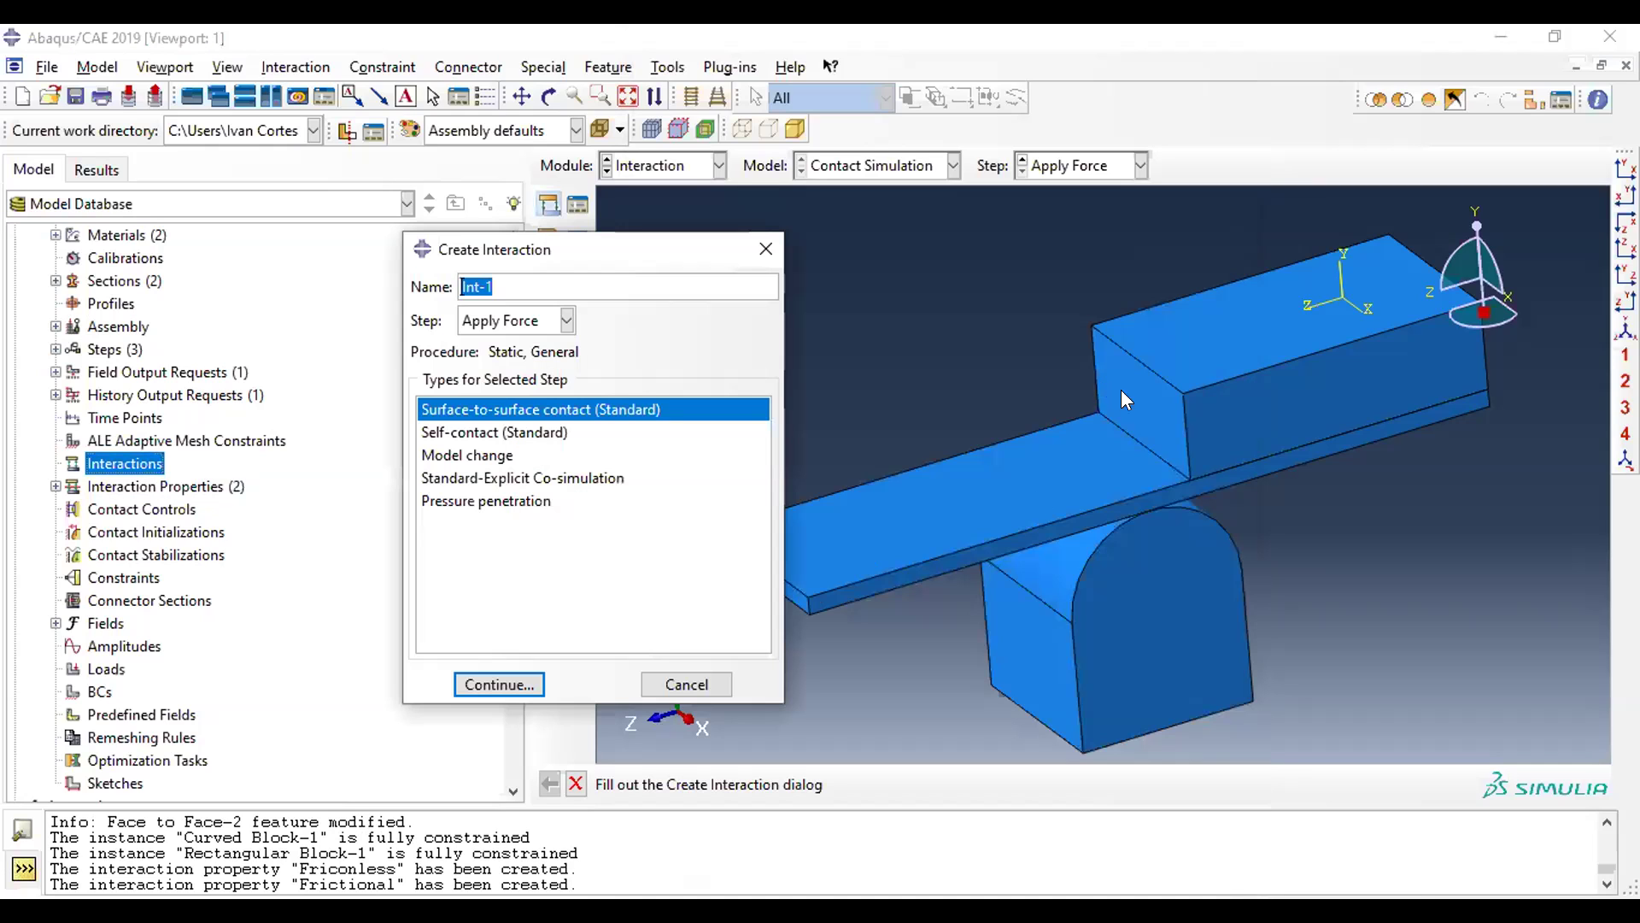
drag(590, 250, 323, 313)
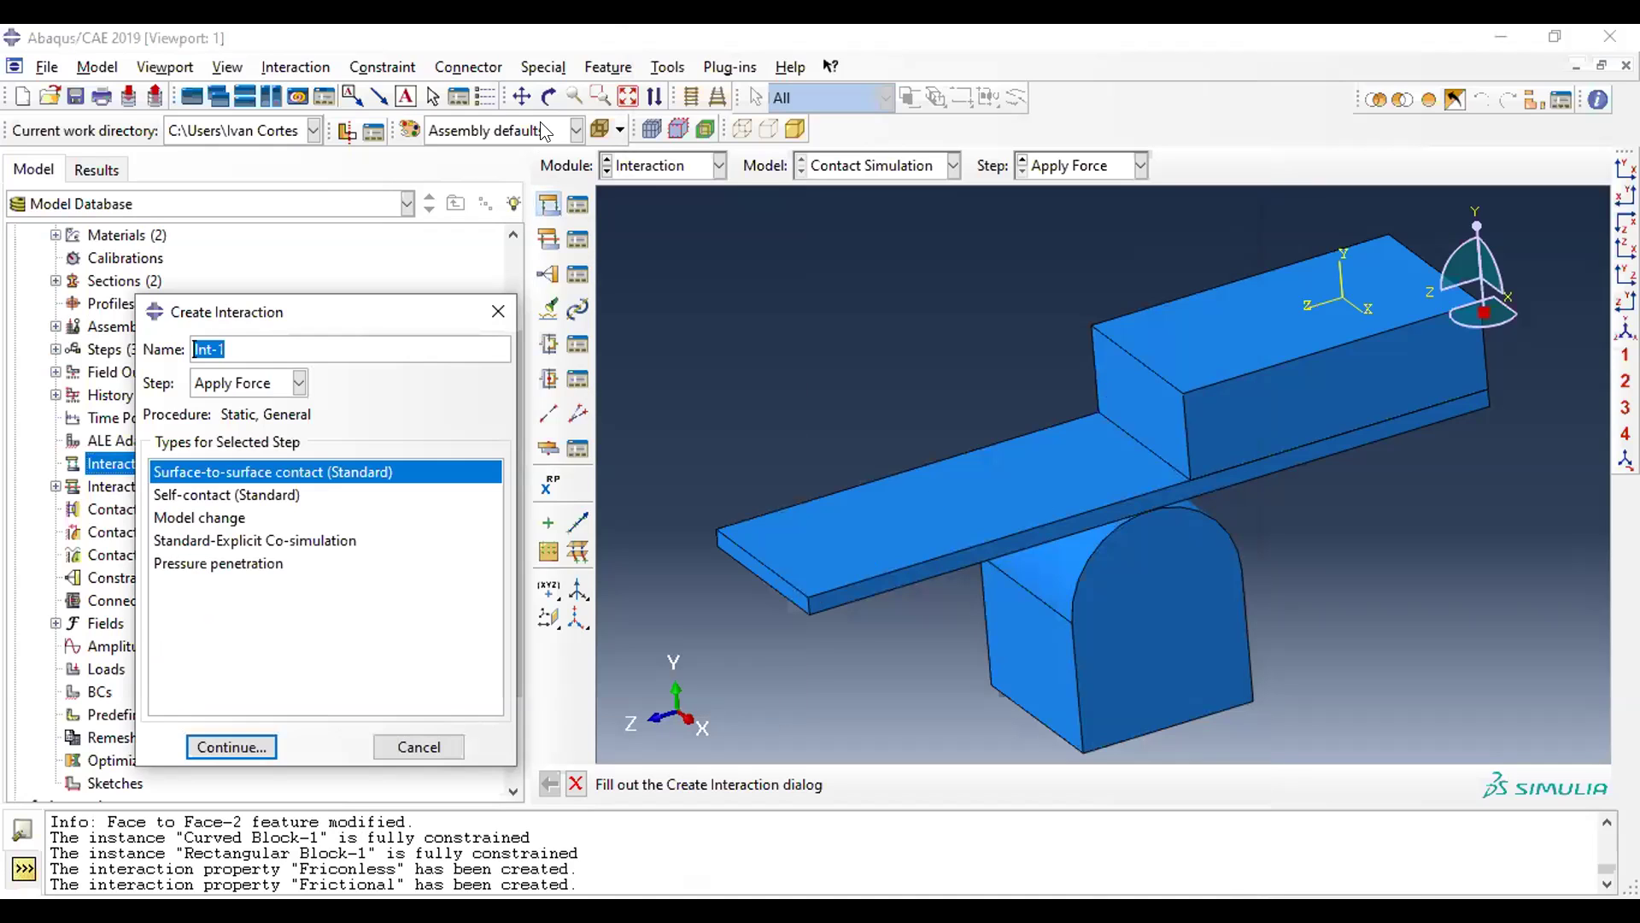
click(547, 98)
drag(1111, 598, 1068, 598)
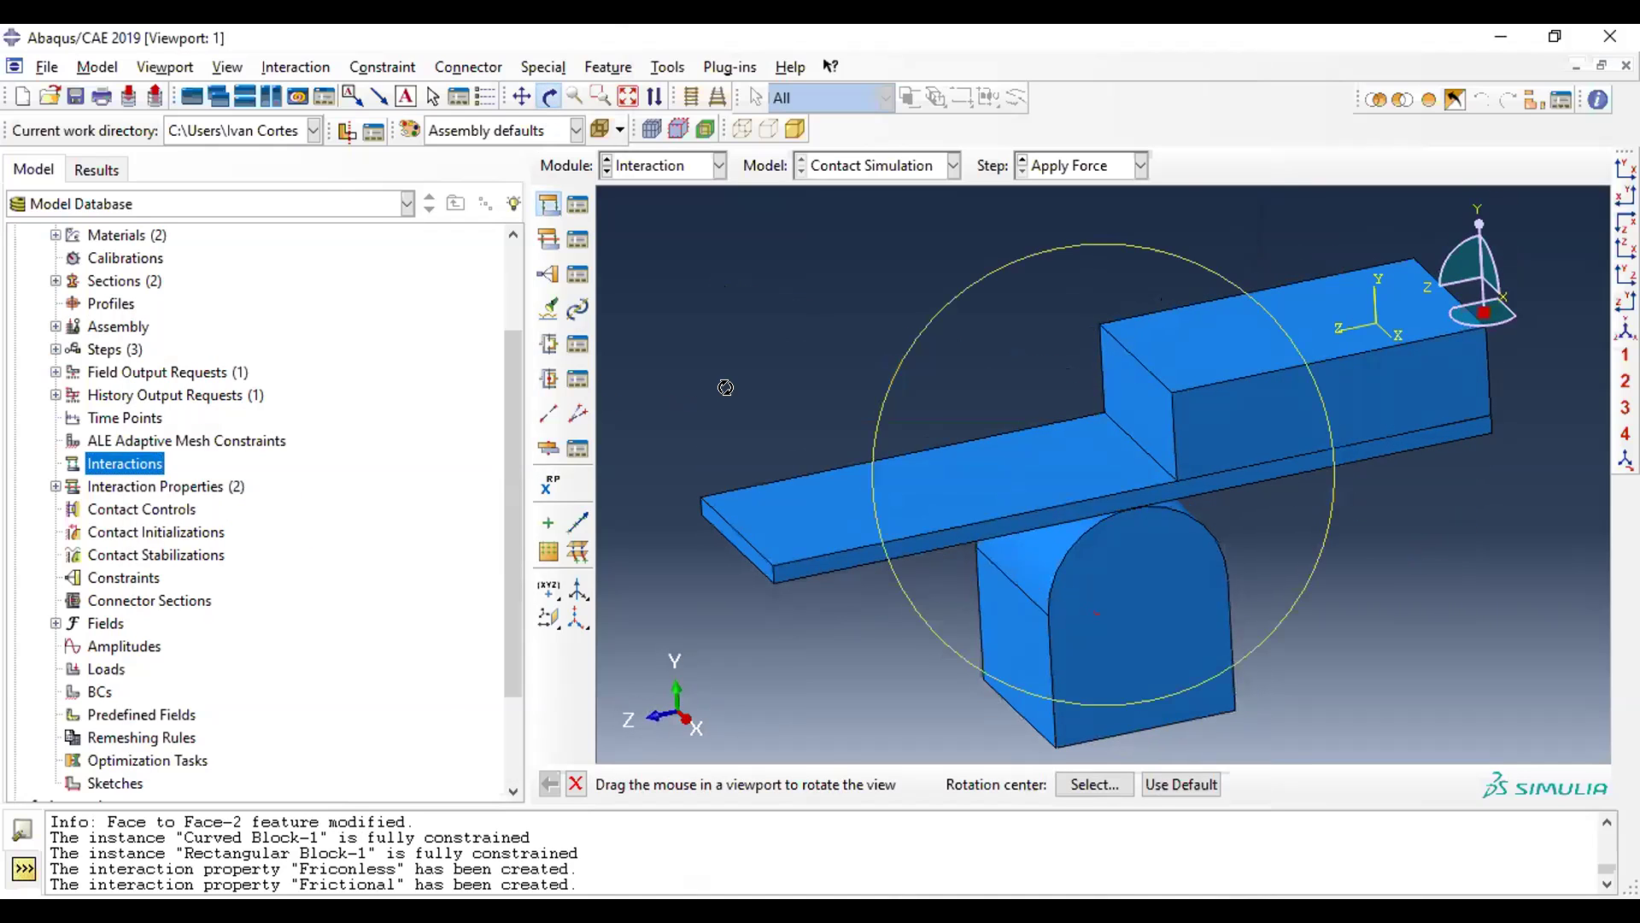
click(575, 785)
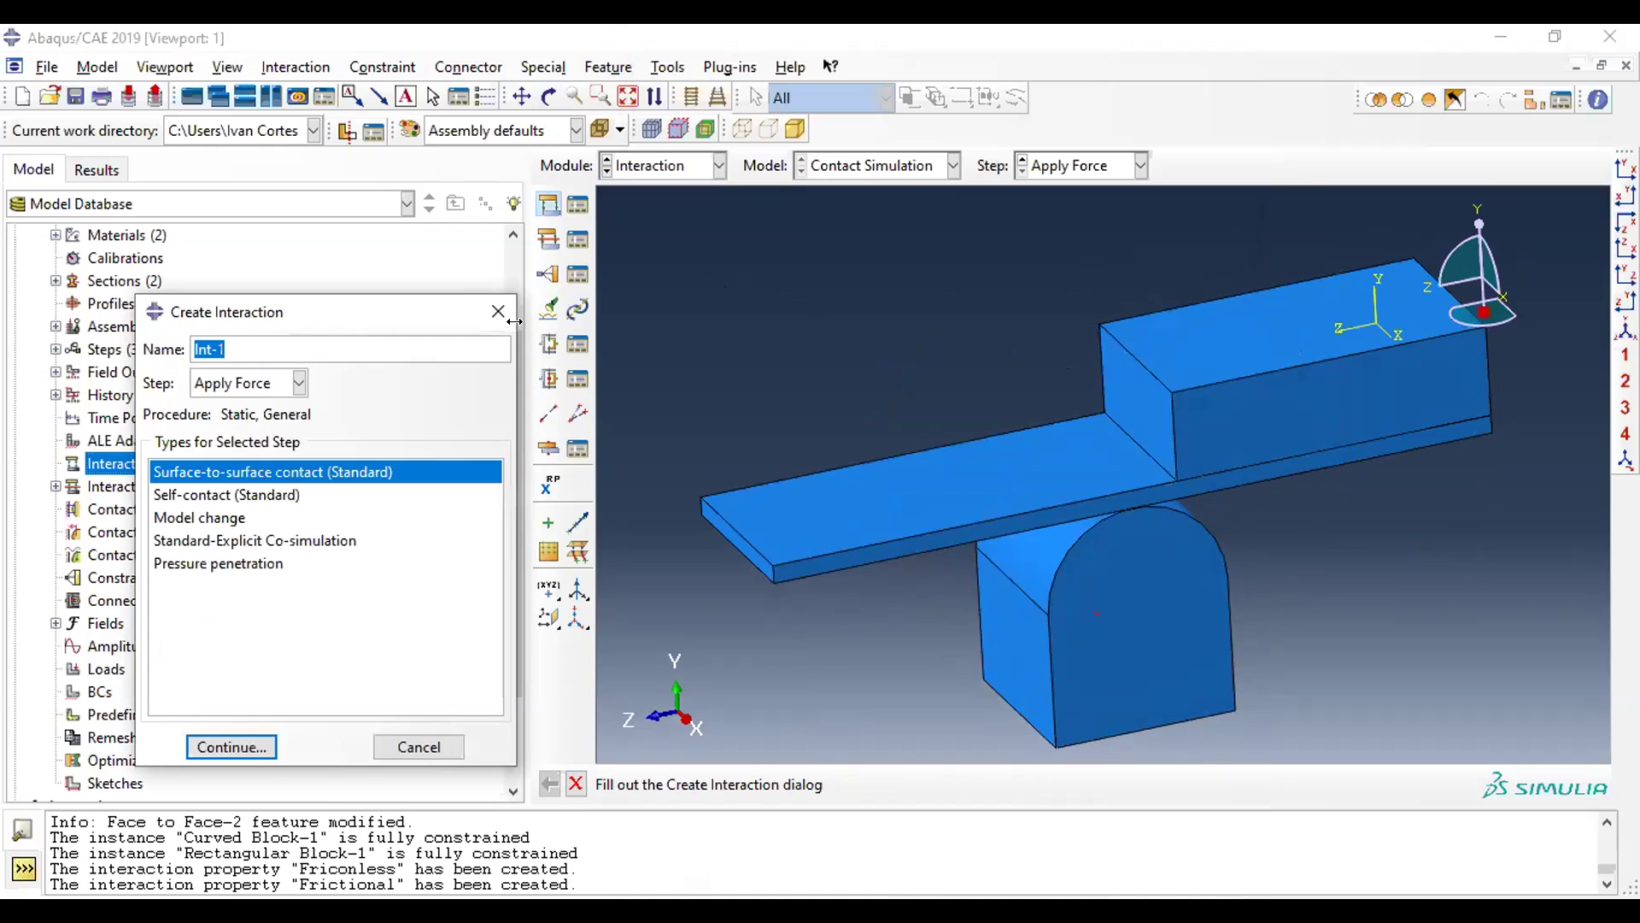
click(496, 312)
- Create an assembly surface named Curved Block from the curved top face of the curved block
scroll(162, 457, up, 2)
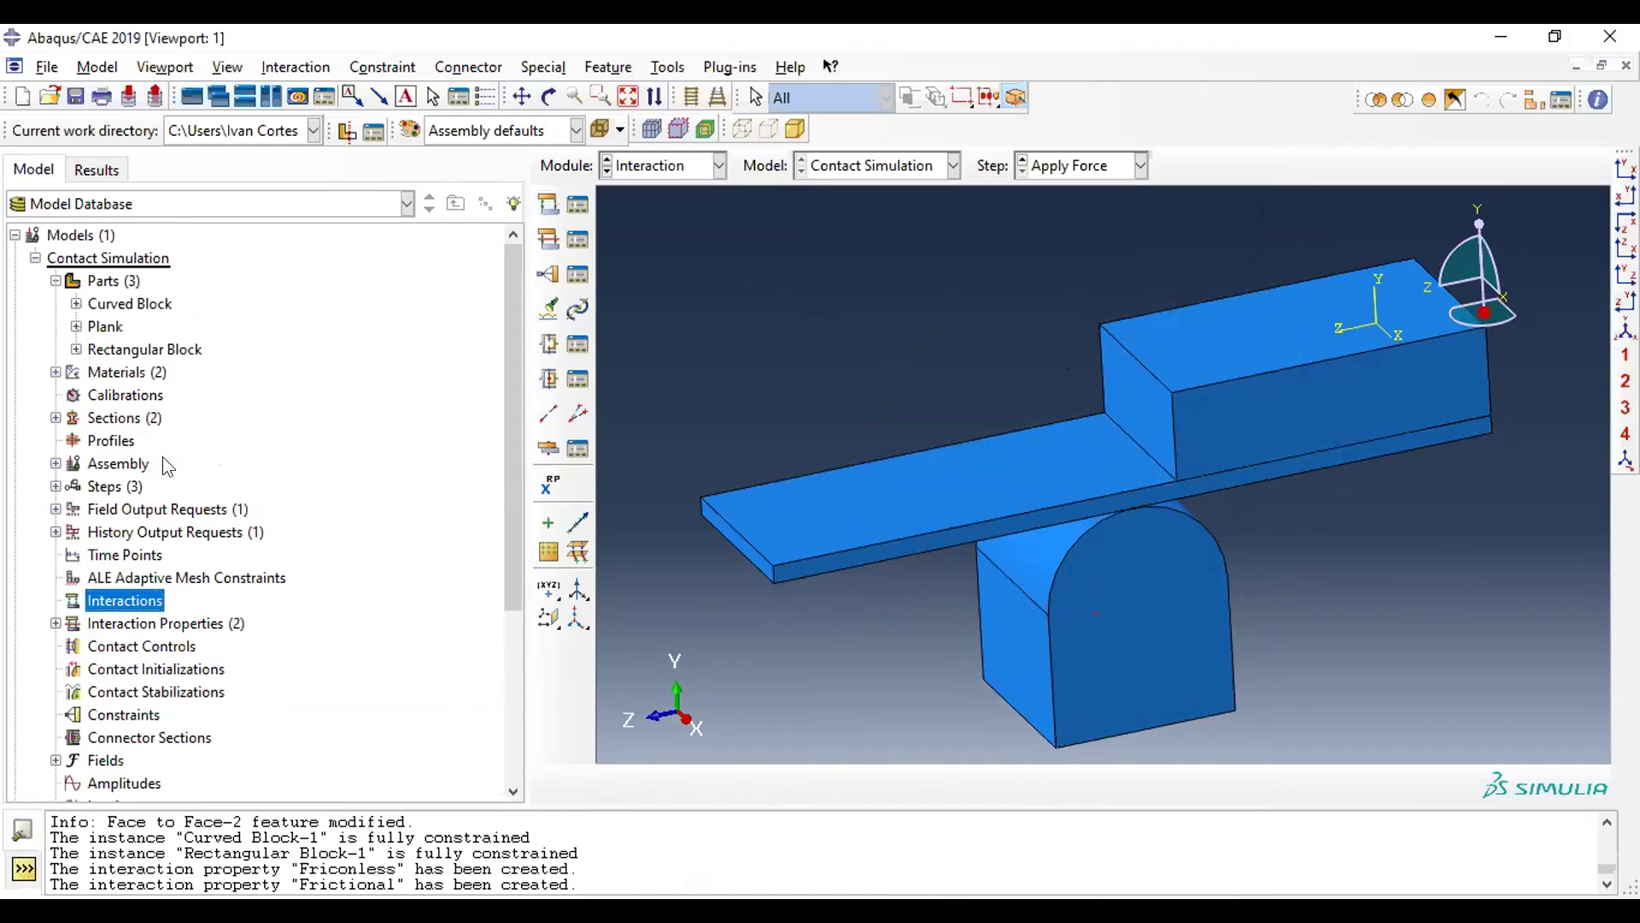
click(55, 463)
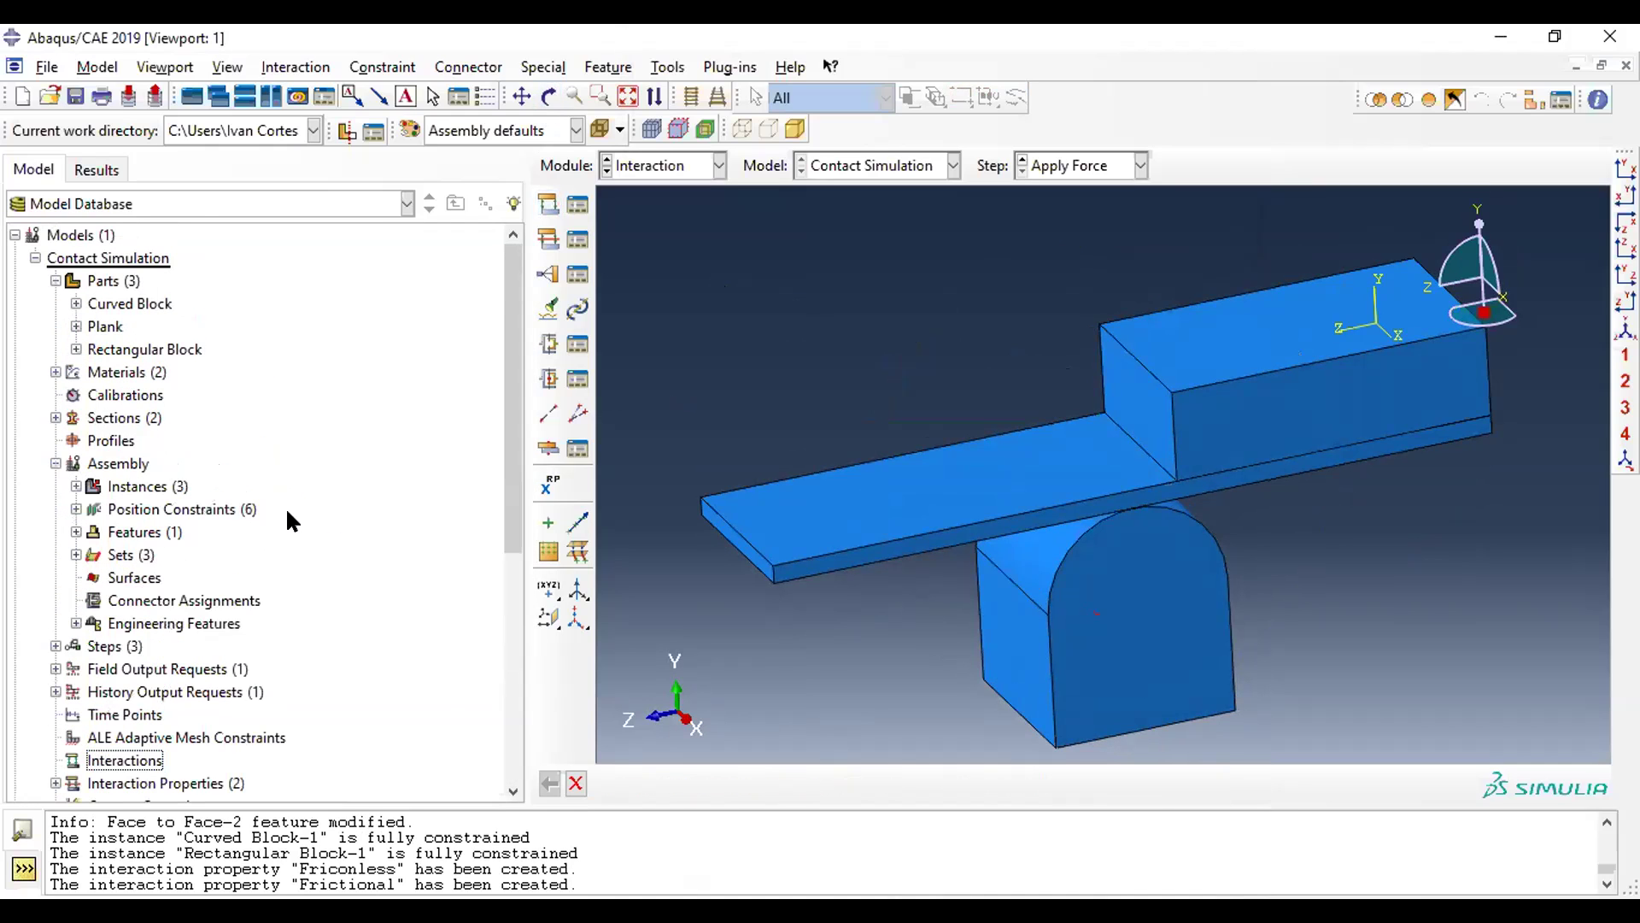
scroll(288, 512, down, 2)
click(130, 435)
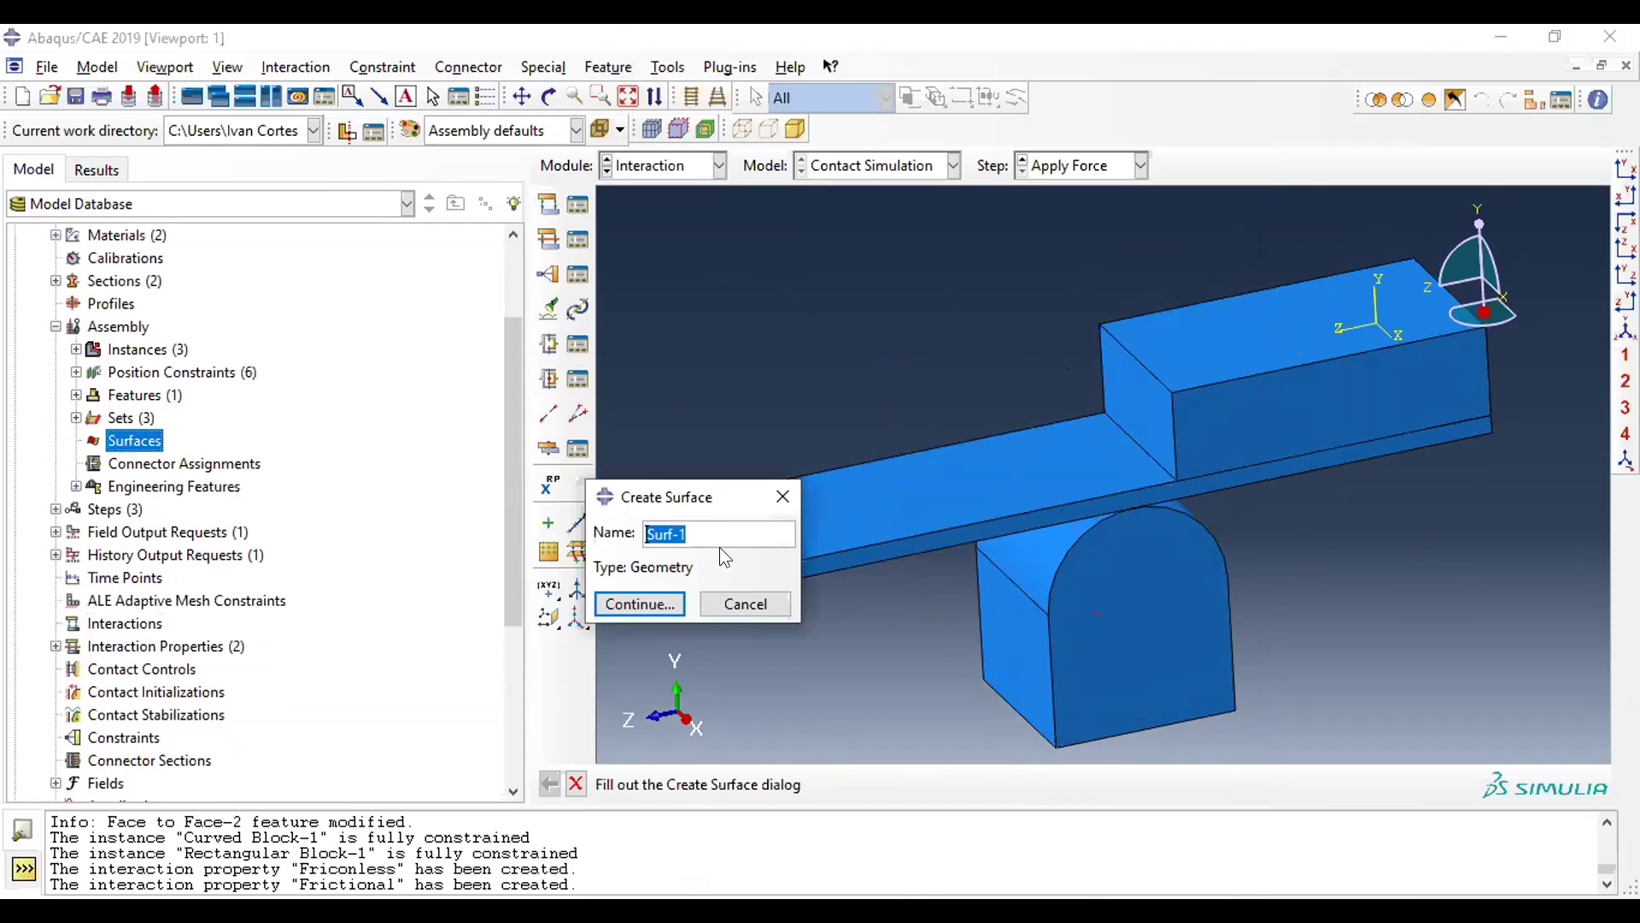
text(Curved Block)
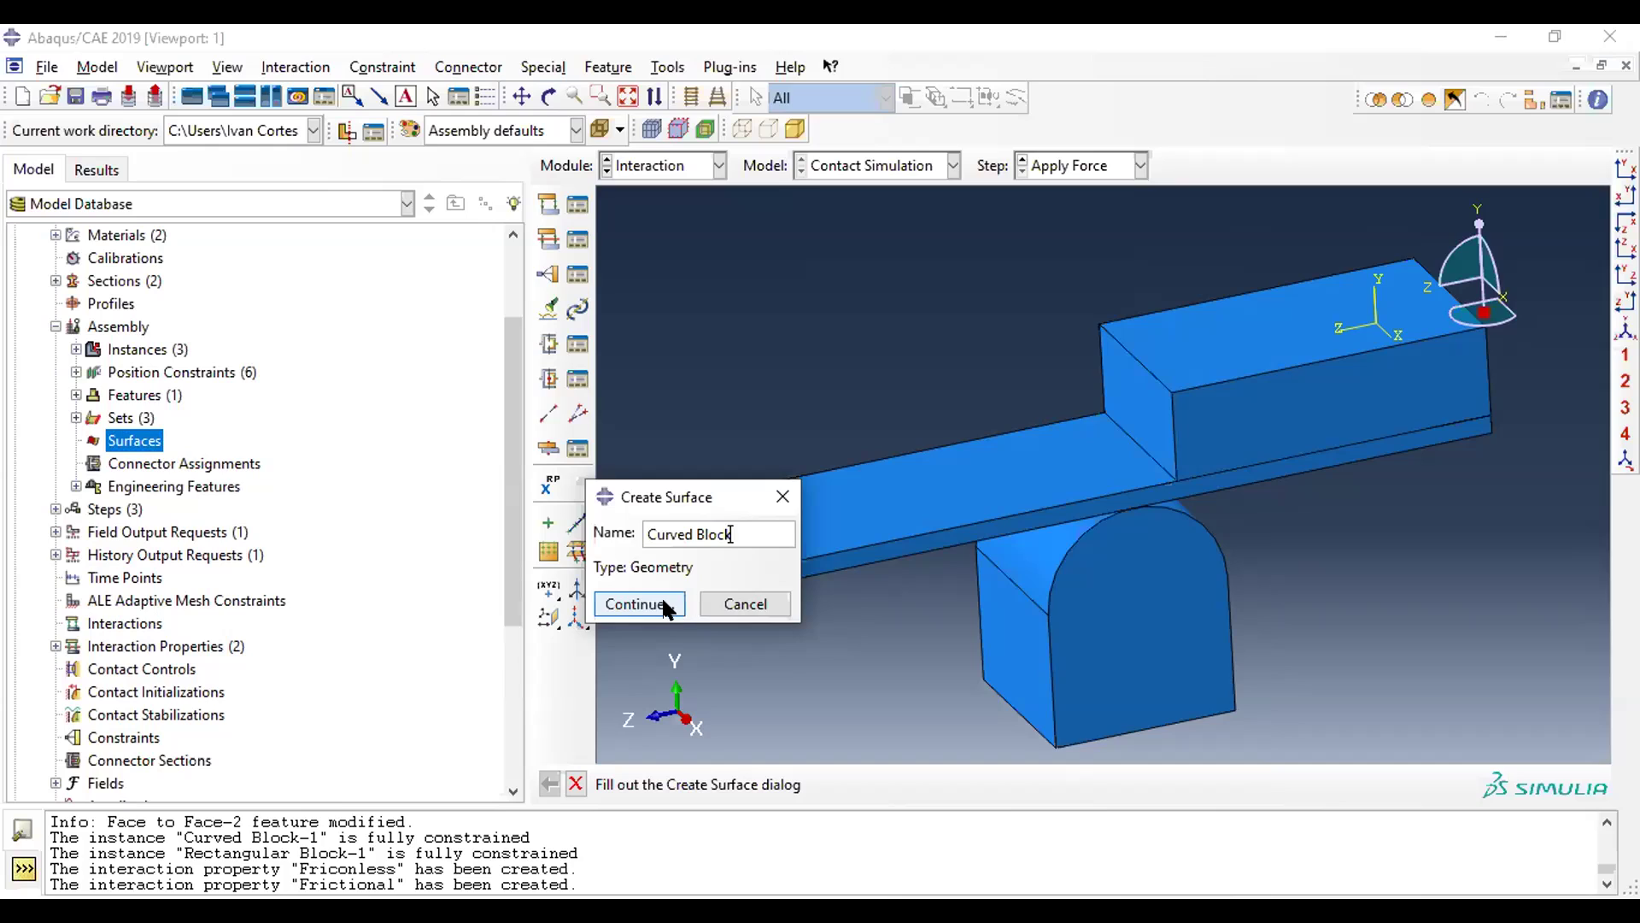
click(636, 604)
click(1044, 549)
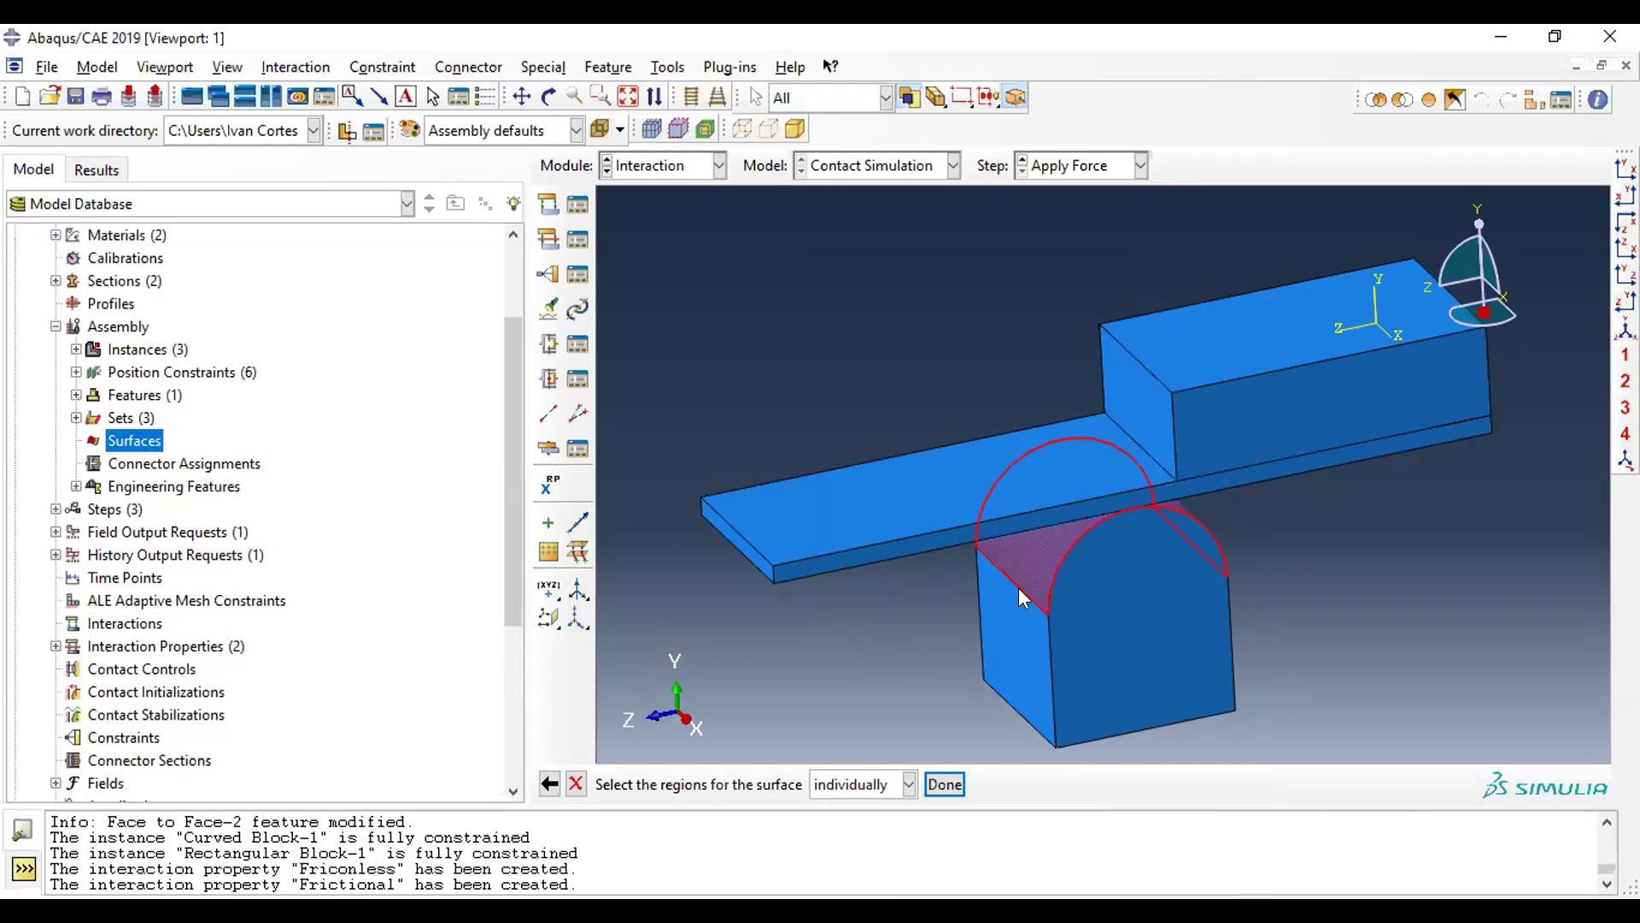
middle_click(907, 647)
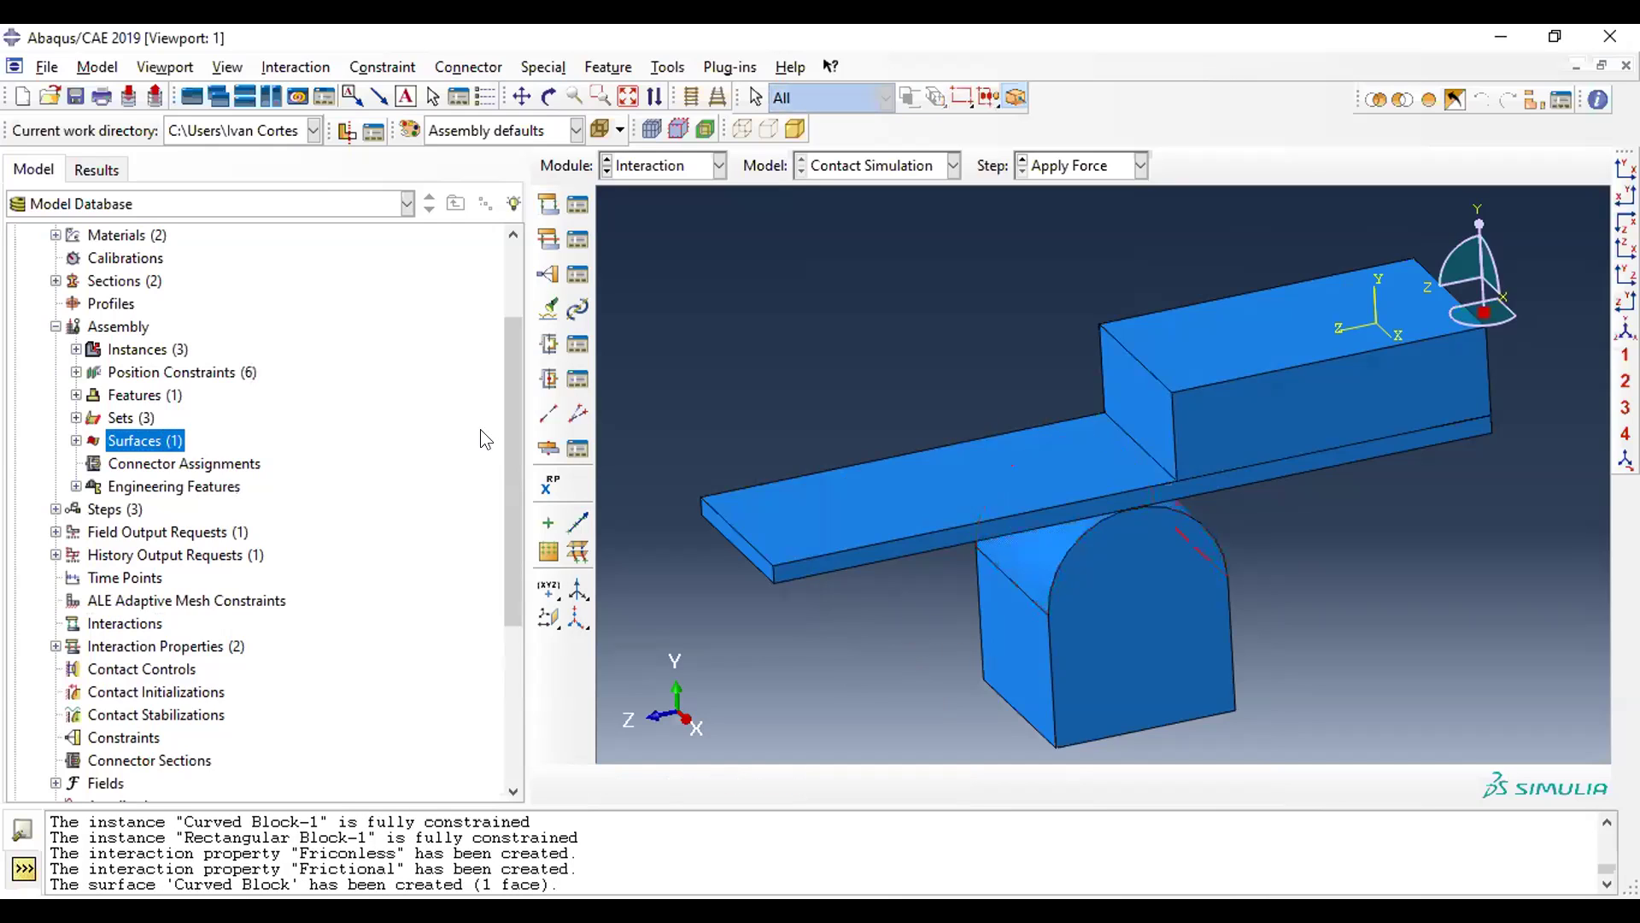
- Create an assembly surface named Plank Bottom from the underside face of the plank
double_click(143, 437)
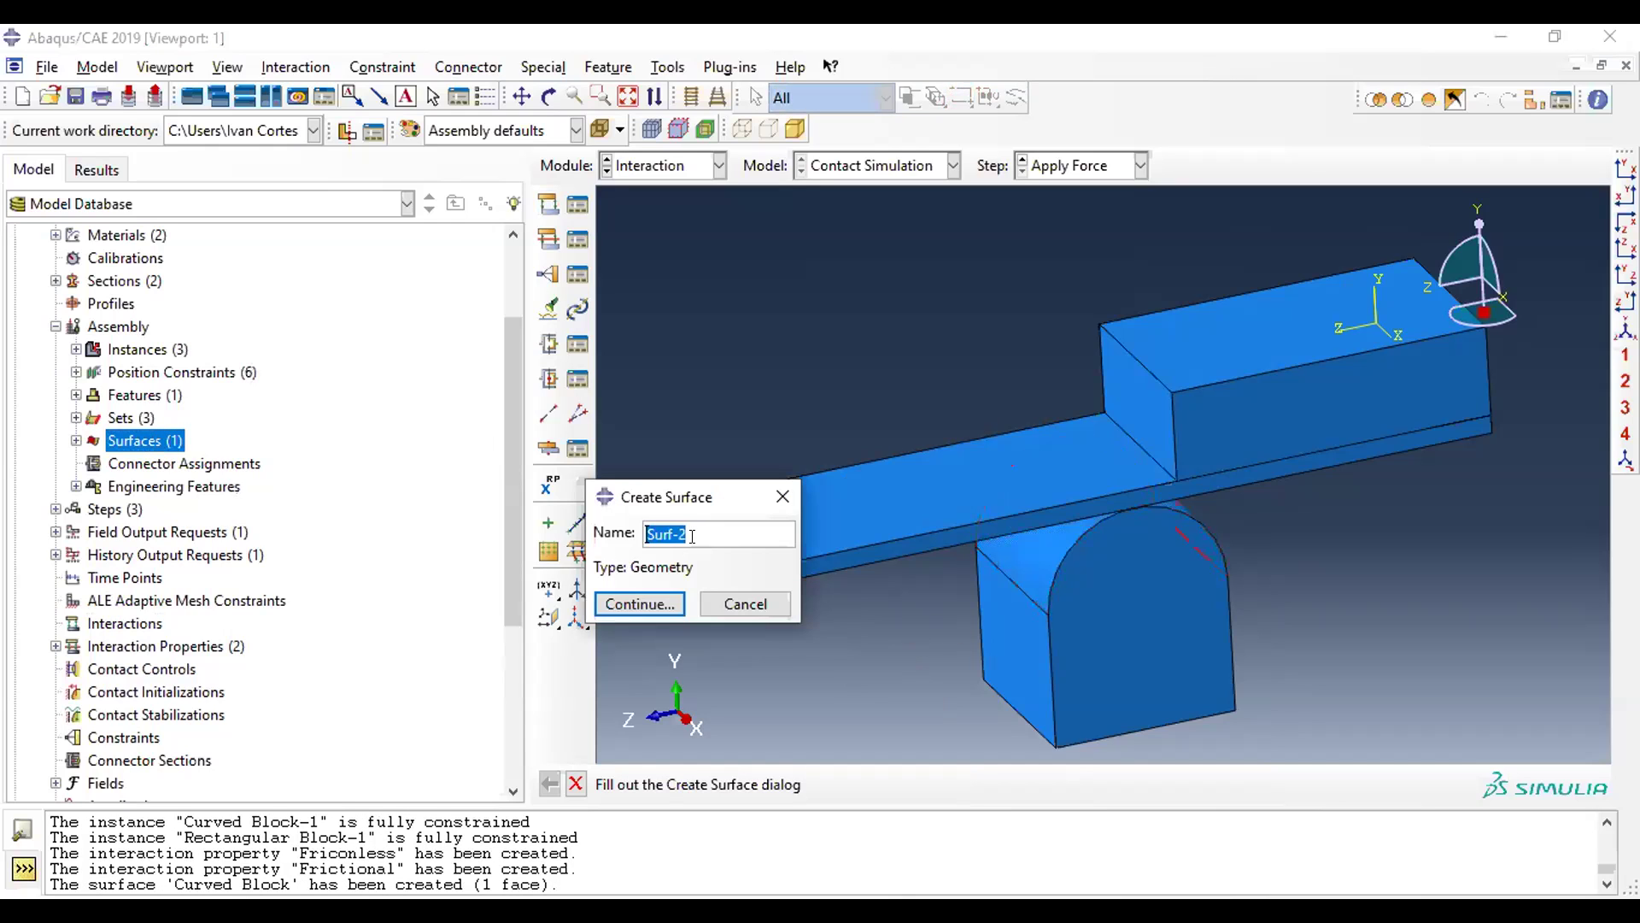
text(Plank Bottom)
key(Return)
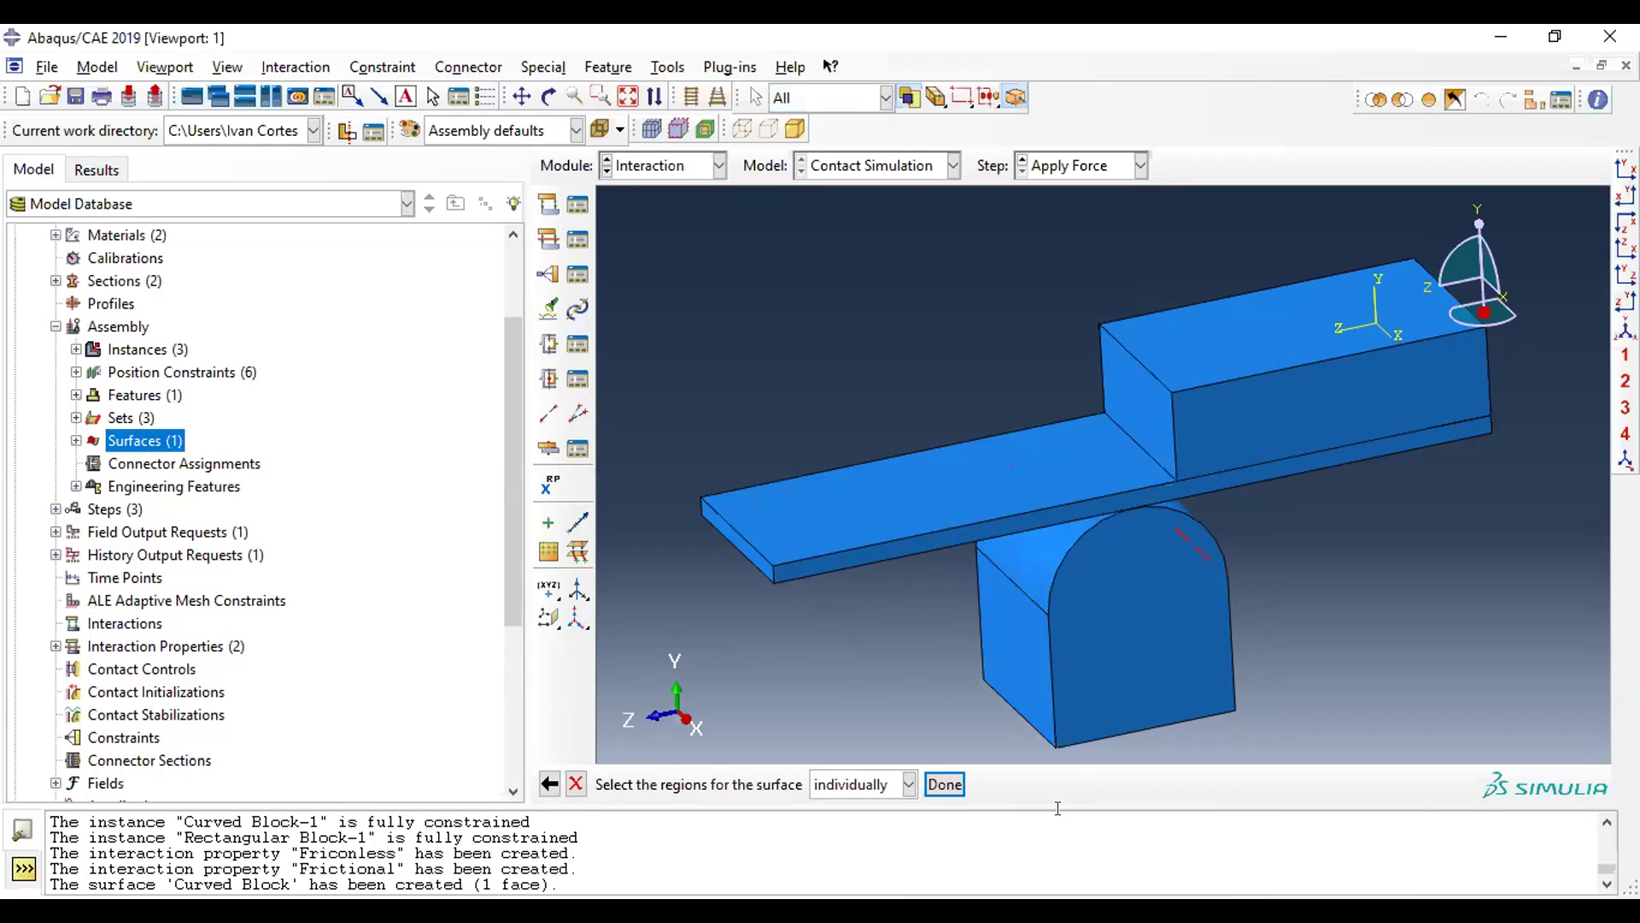
click(549, 96)
drag(1048, 533, 863, 495)
click(549, 97)
click(793, 434)
middle_click(795, 506)
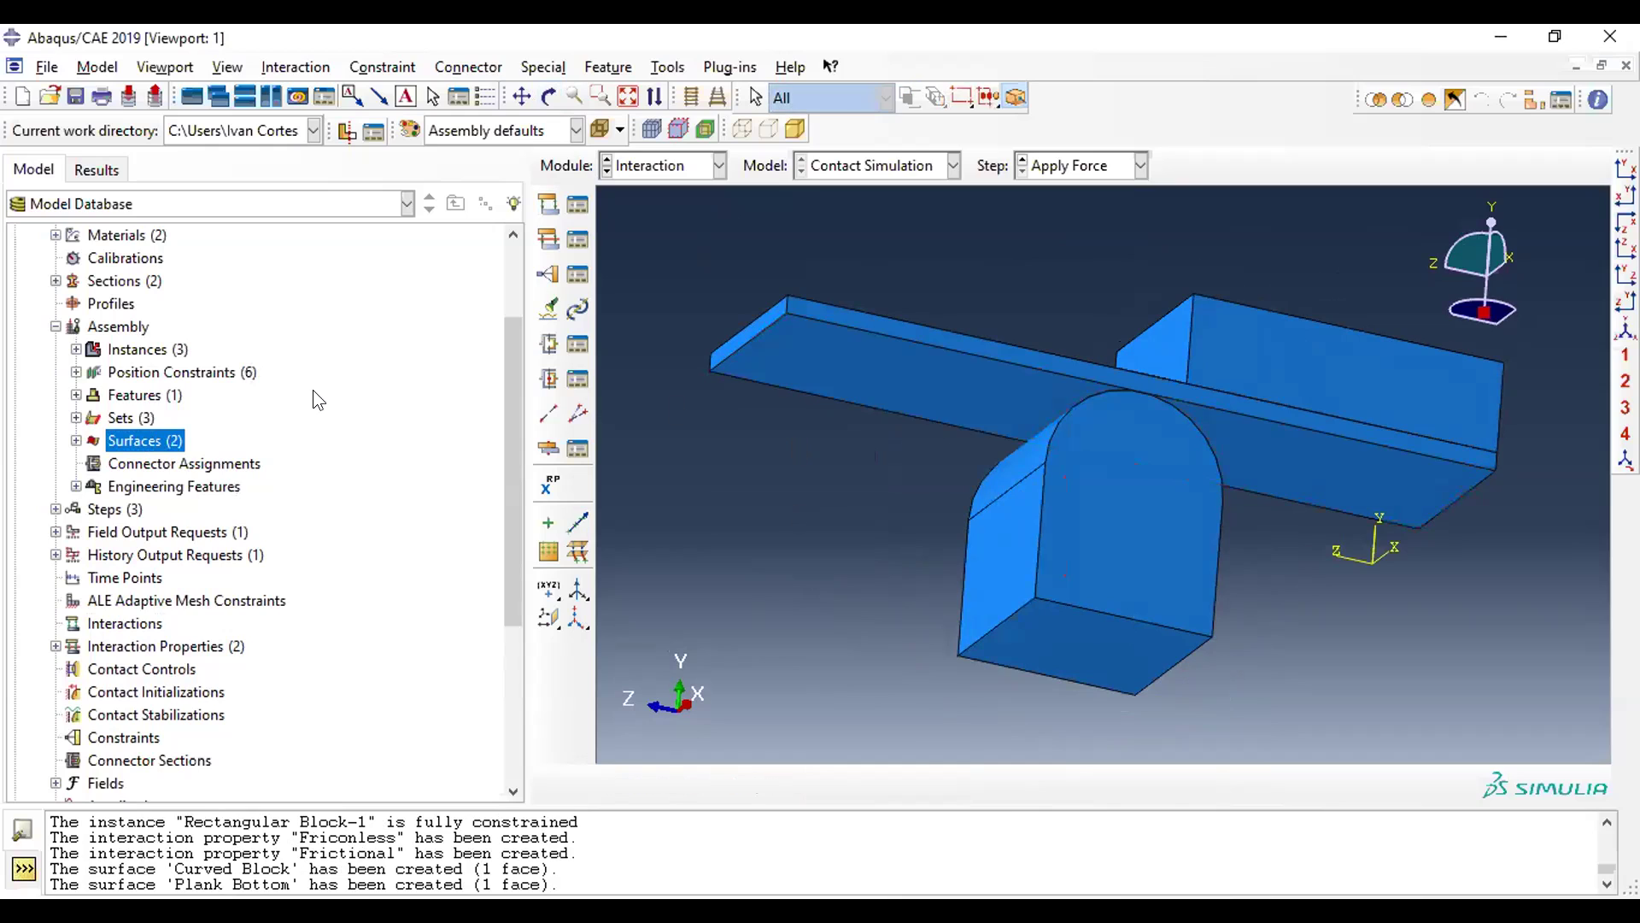
- Create an assembly surface named Plank Top from the upper face of the plank
double_click(136, 440)
text(Plank Top)
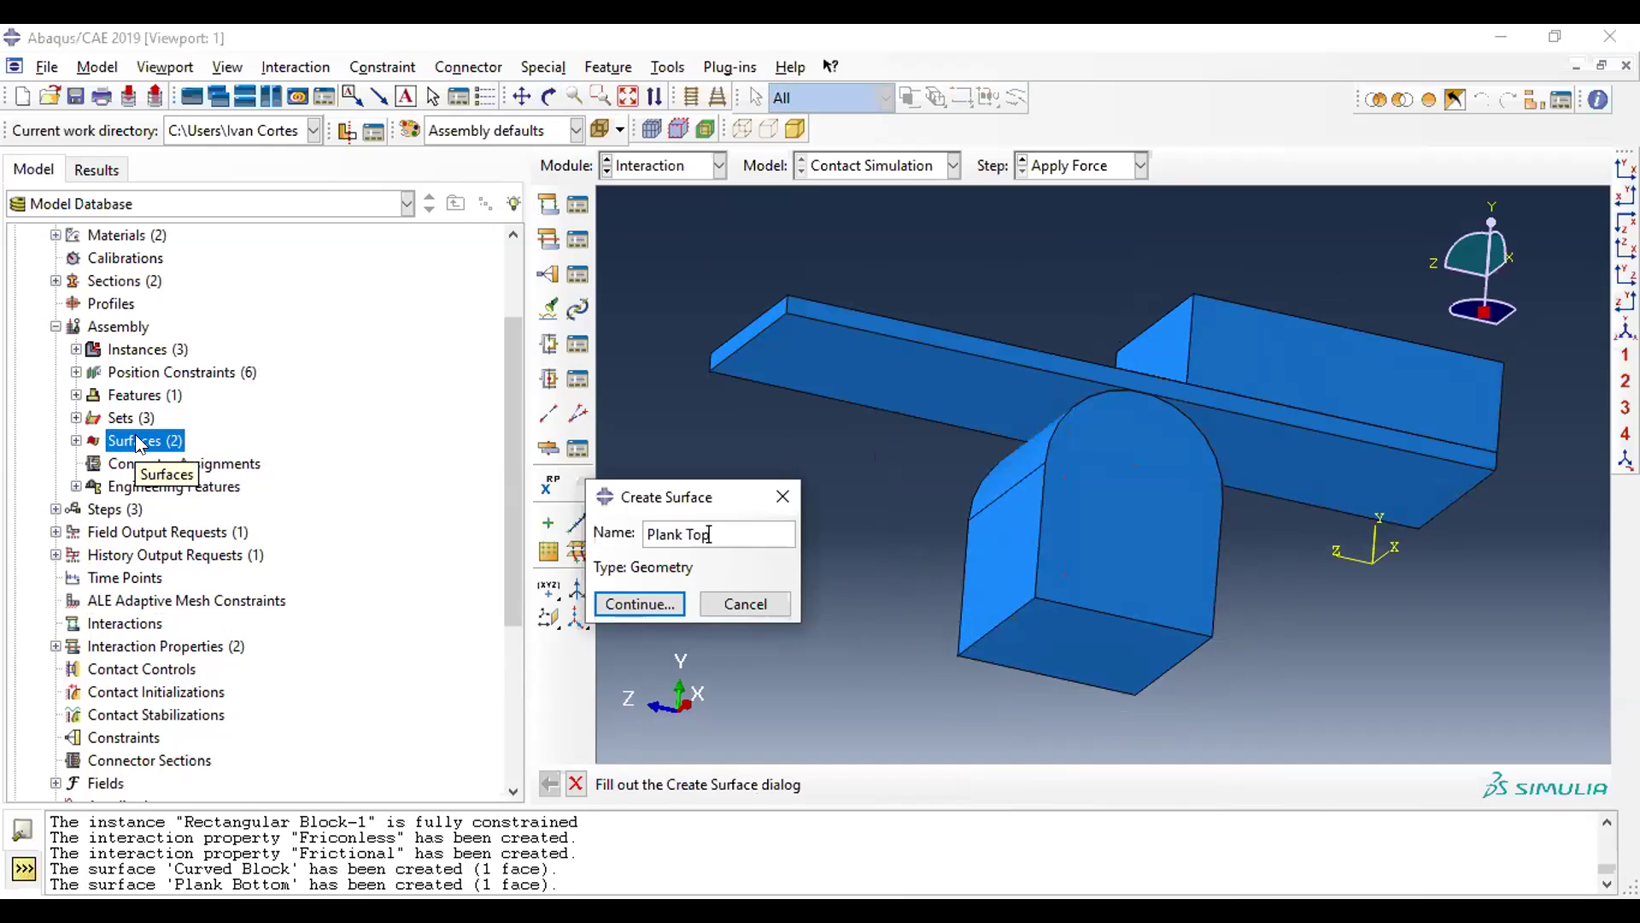
click(639, 603)
click(549, 97)
drag(1076, 351, 1093, 561)
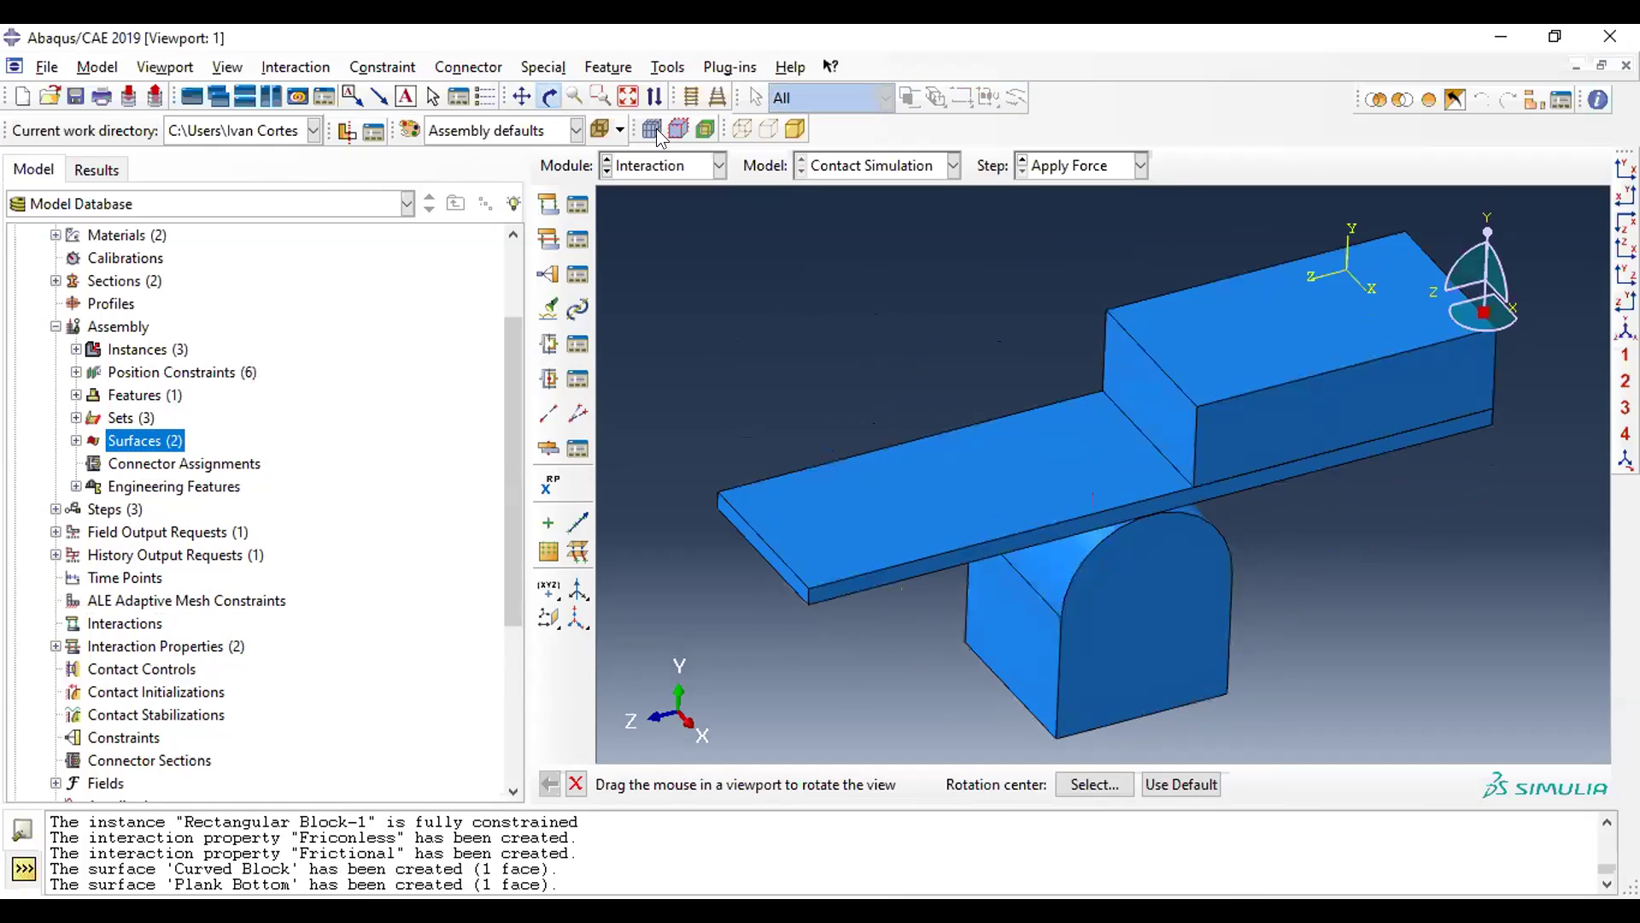
key(Escape)
click(948, 517)
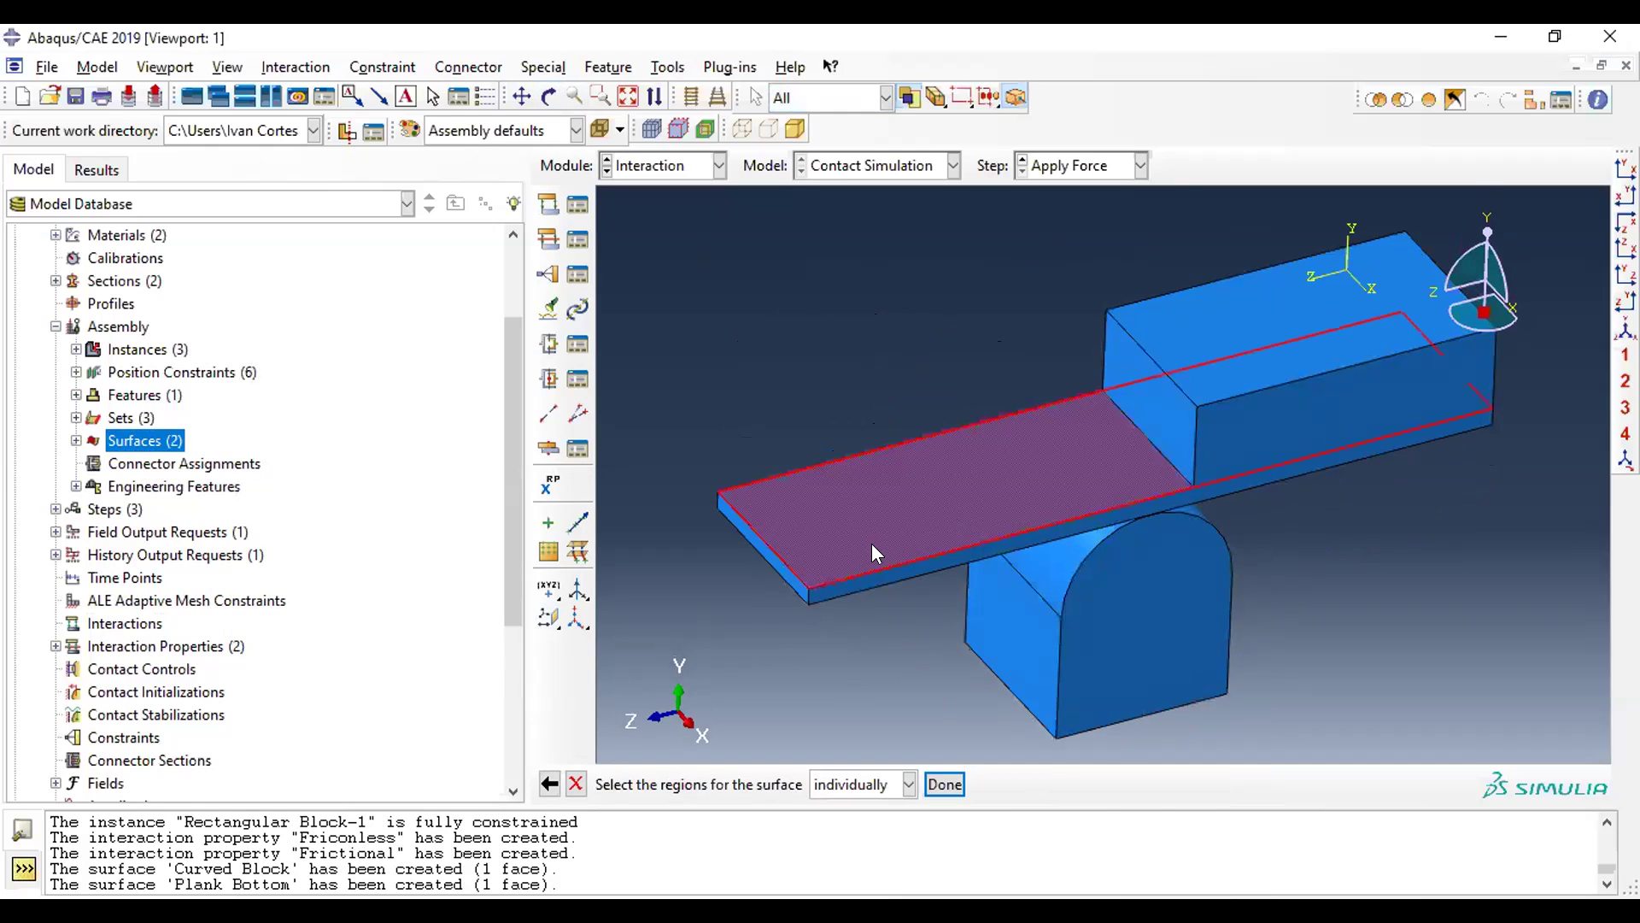
middle_click(880, 555)
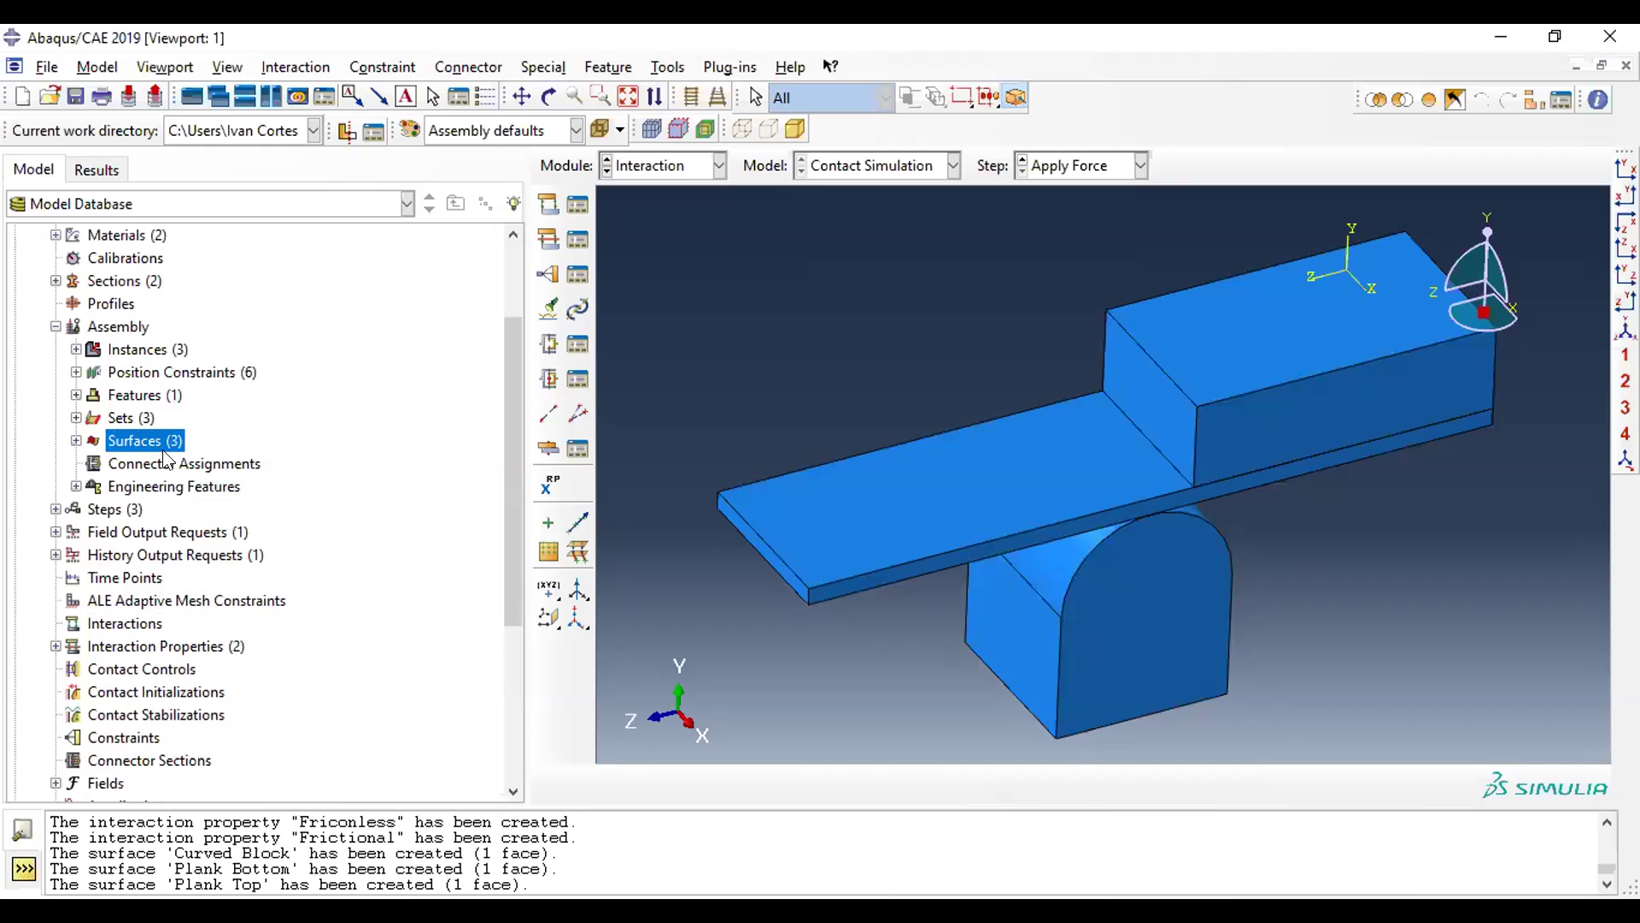
- Start creating another geometry surface in the assembly
double_click(147, 440)
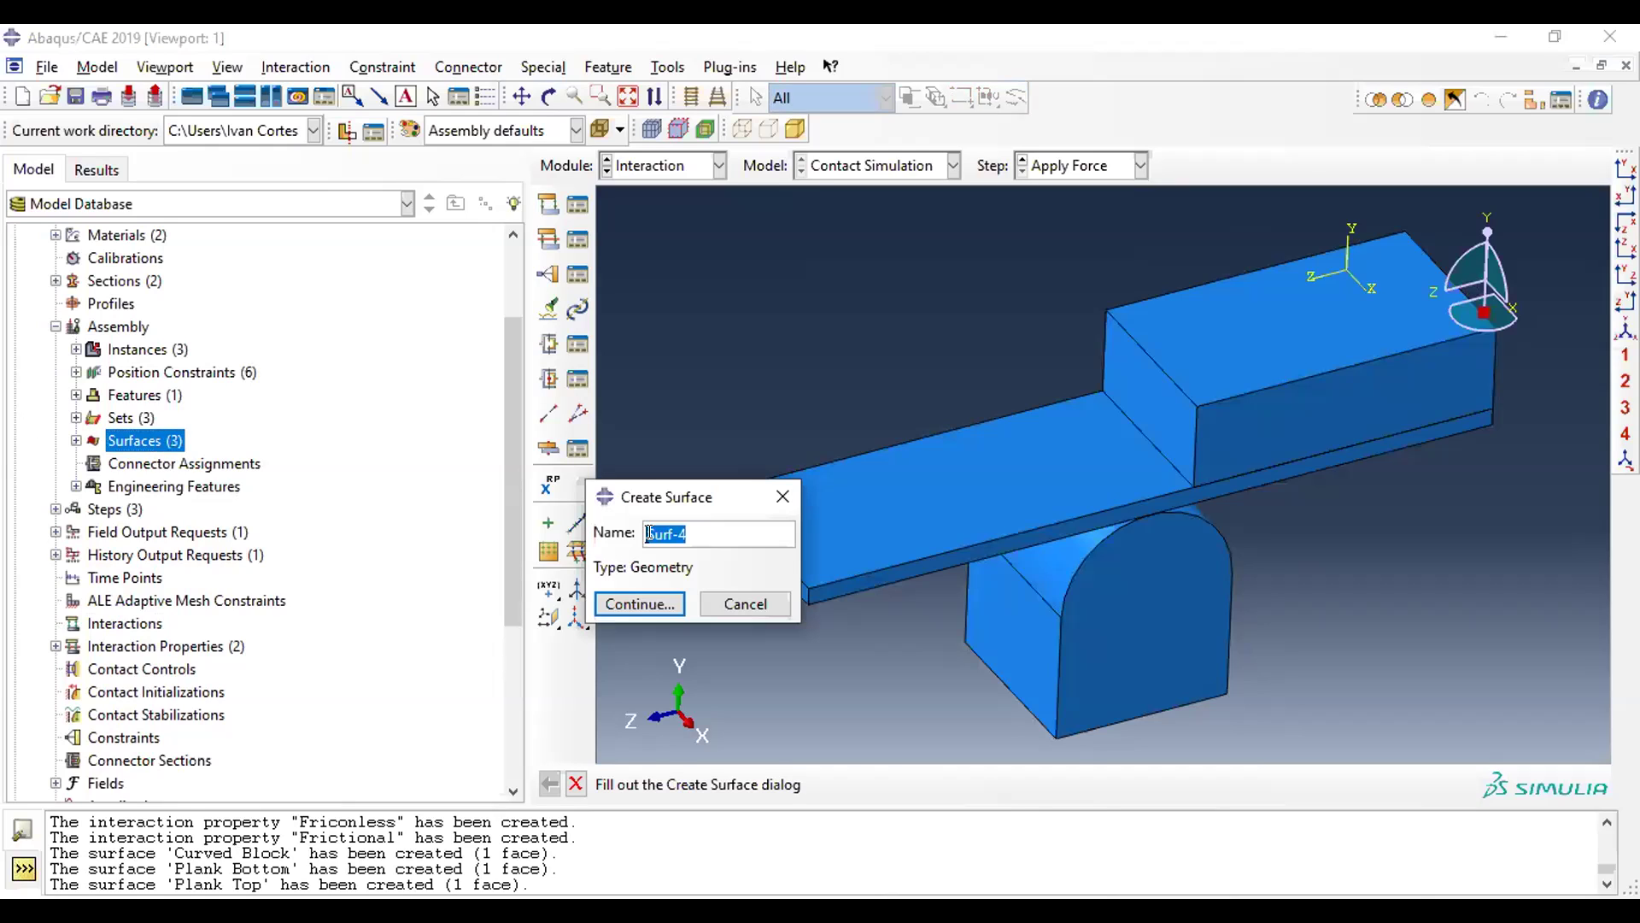